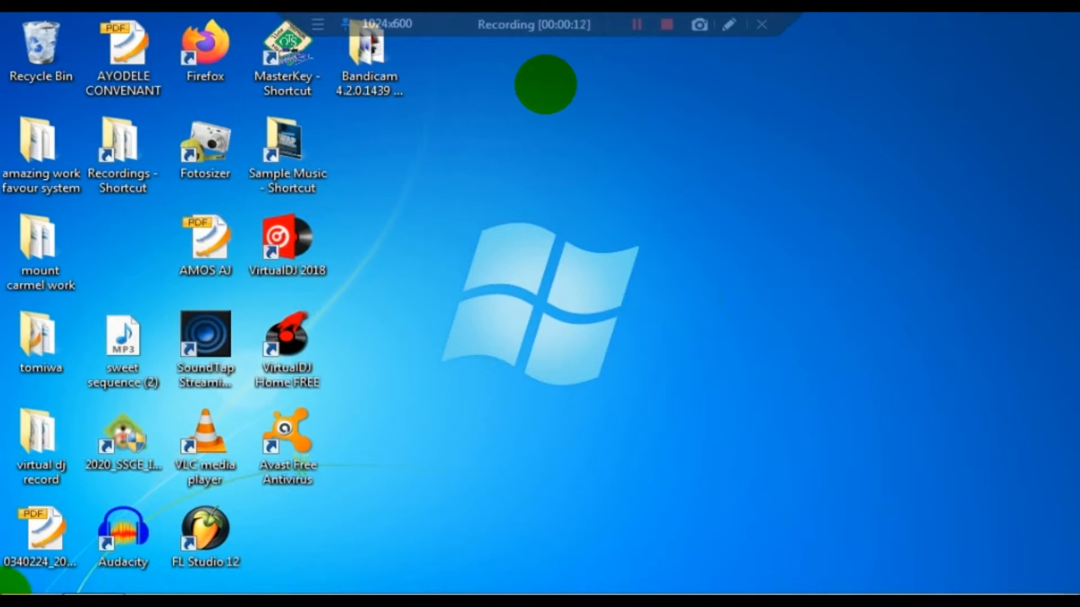
Launch Microsoft Access 2010 from the Start menu's Microsoft Office program group.
mouse_move(2, 590)
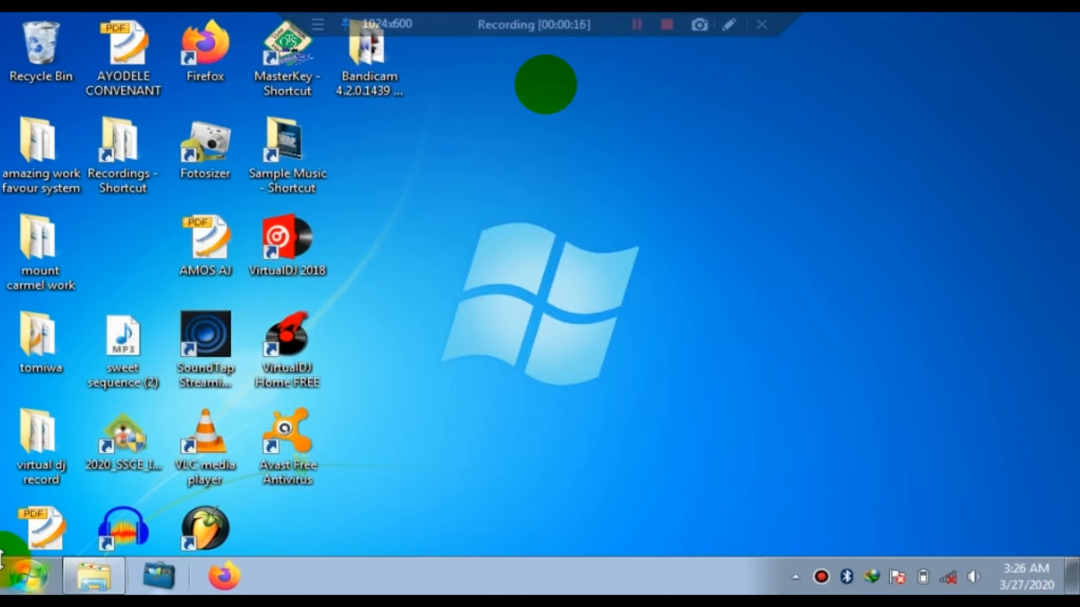
left_click(26, 573)
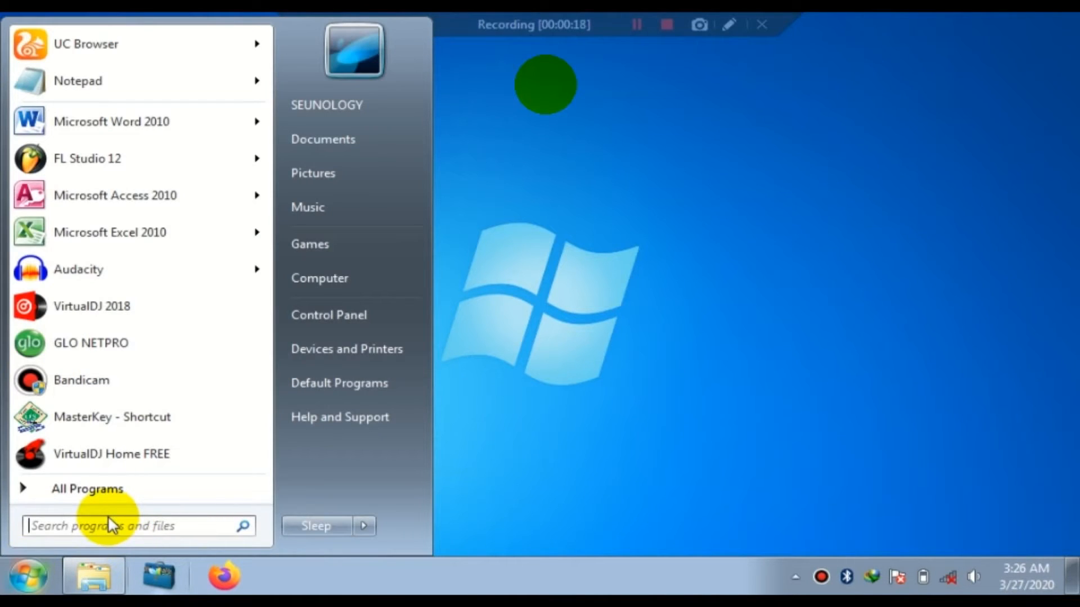
left_click(109, 495)
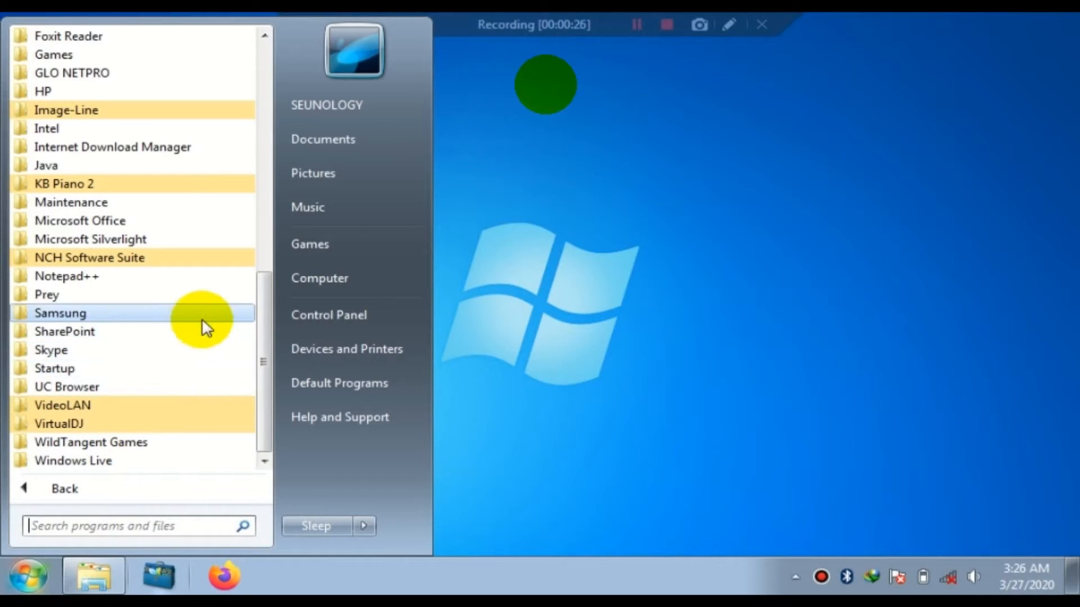
left_click(137, 220)
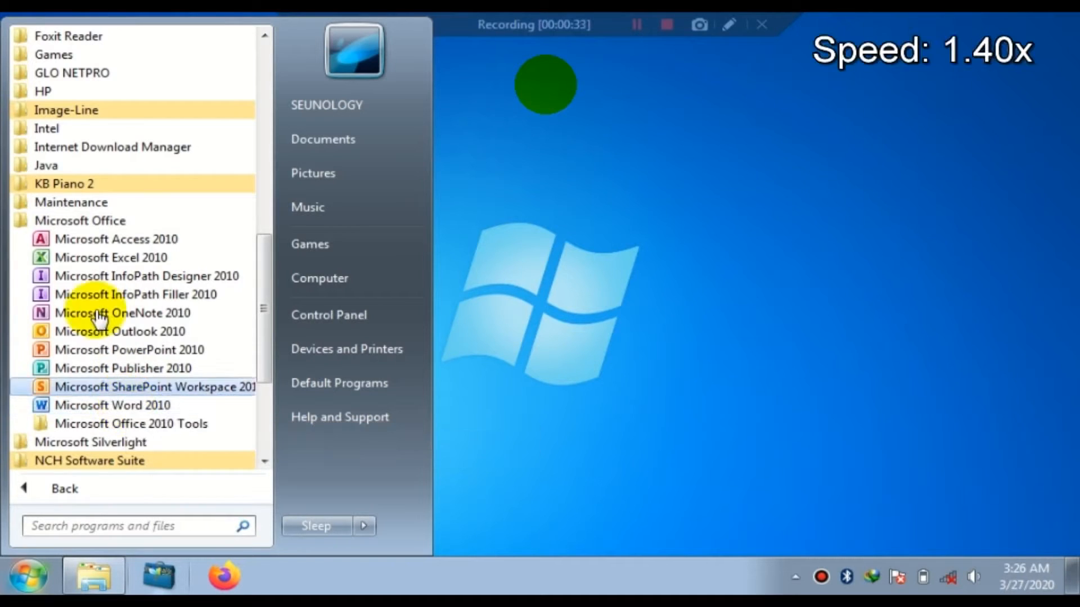
left_click(183, 241)
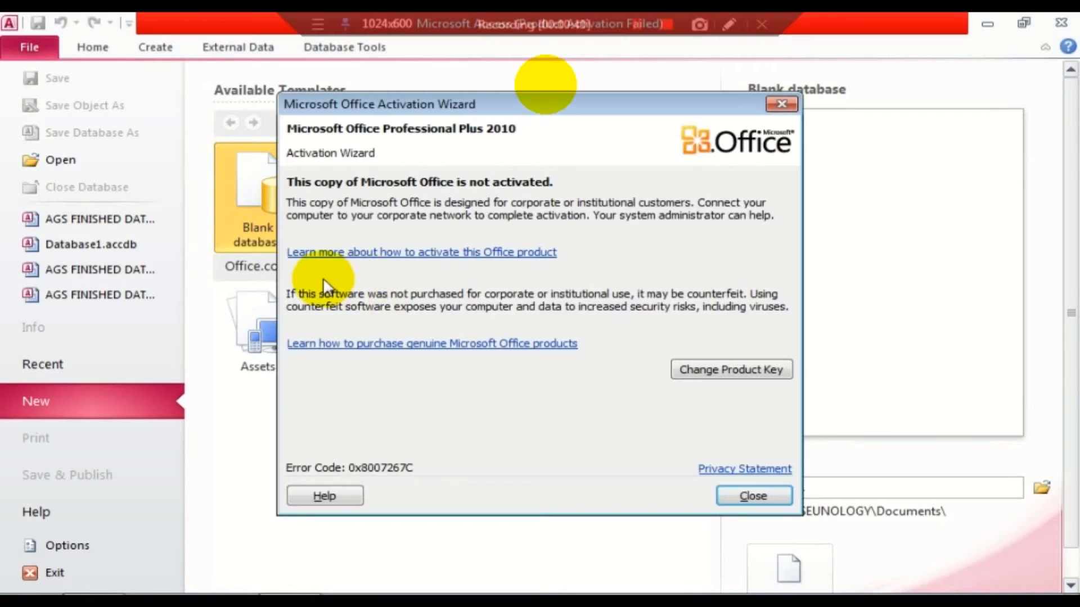
Dismiss the activation prompt and create a blank database named 'Student Data' in Documents.
left_click(751, 493)
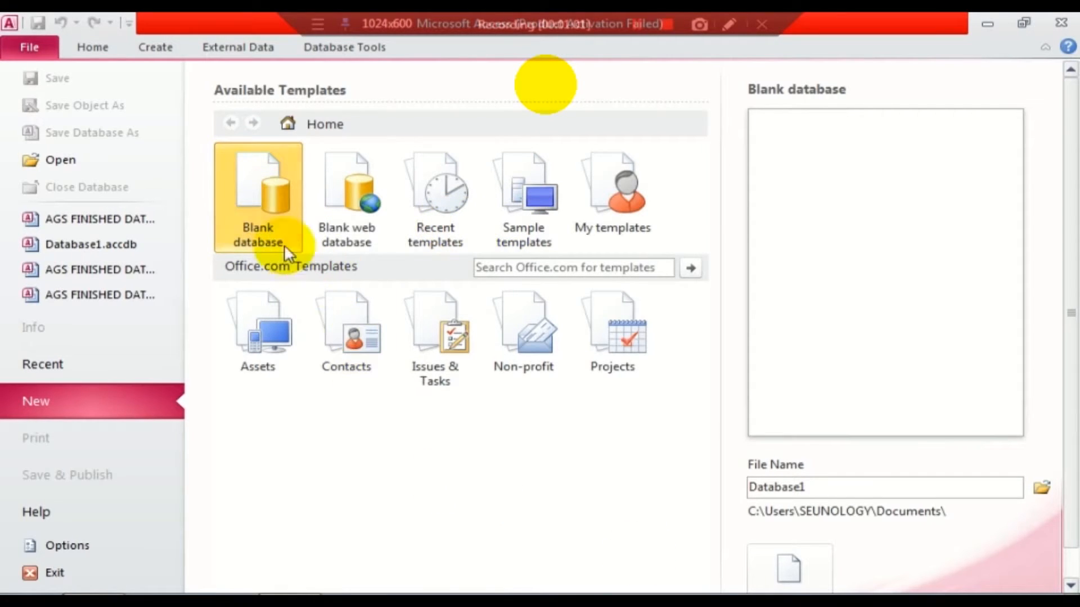
double_click(787, 484)
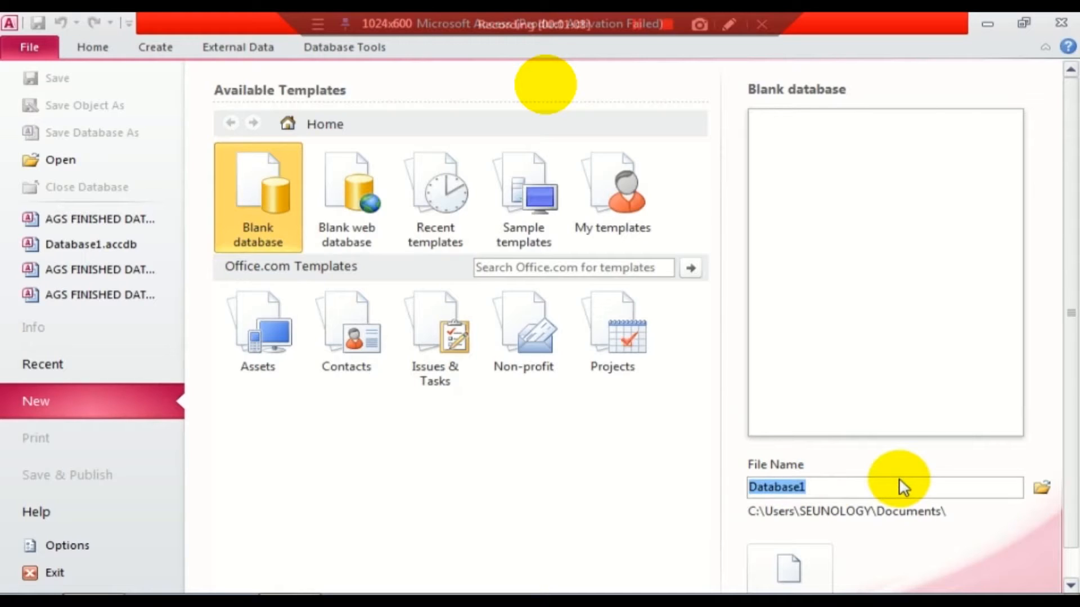
type("studnet")
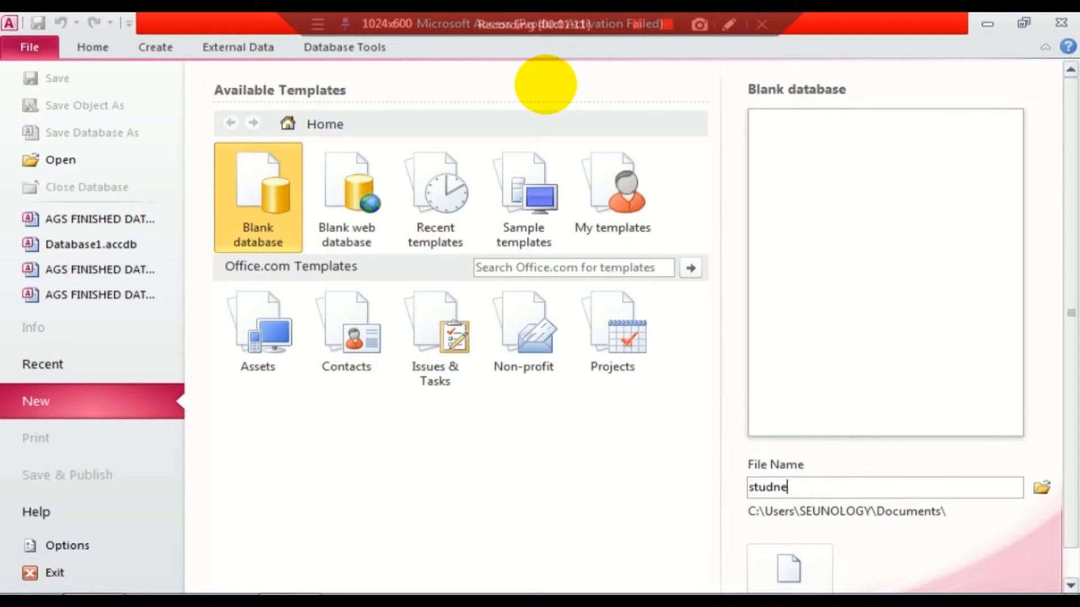
key("BackSpace")
key("BackSpace")
key("BackSpace")
key("BackSpace")
key("BackSpace")
key("BackSpace")
key("BackSpace")
type("Ste")
key("BackSpace")
key("BackSpace")
type("ude")
key("BackSpace")
key("BackSpace")
key("BackSpace")
key("BackSpace")
type("Student DAta")
key("BackSpace")
key("BackSpace")
key("BackSpace")
type("ata")
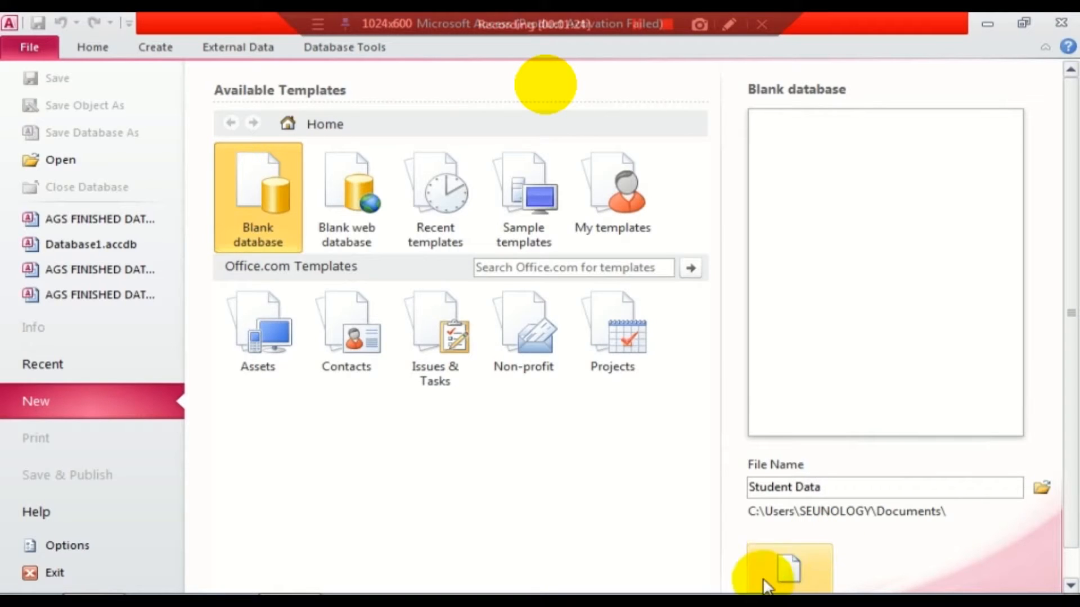
left_click(793, 569)
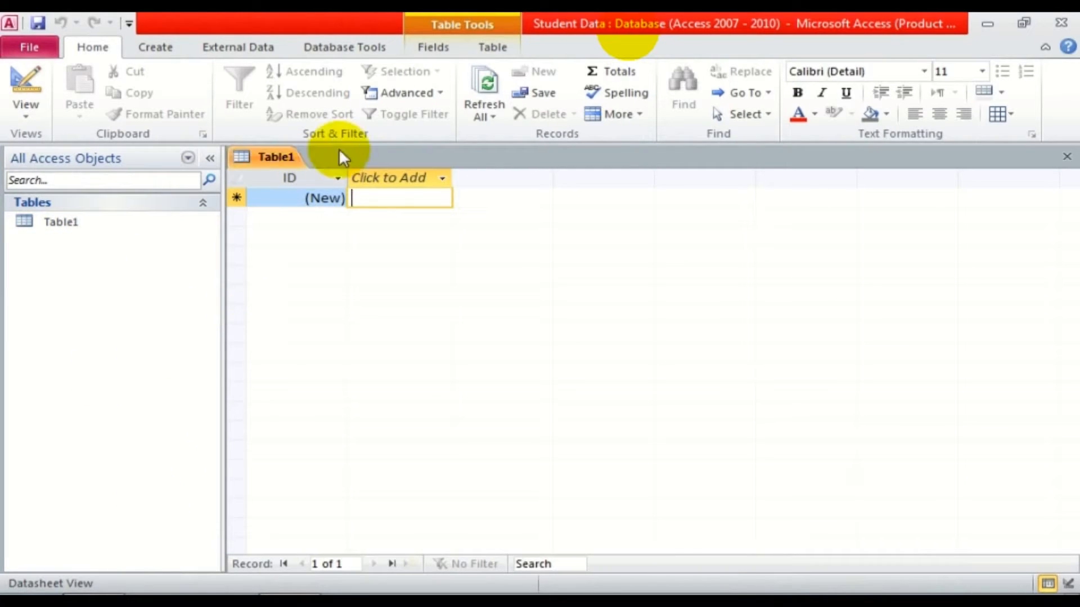
Save Table1 under the name 'std table'.
left_click(390, 178)
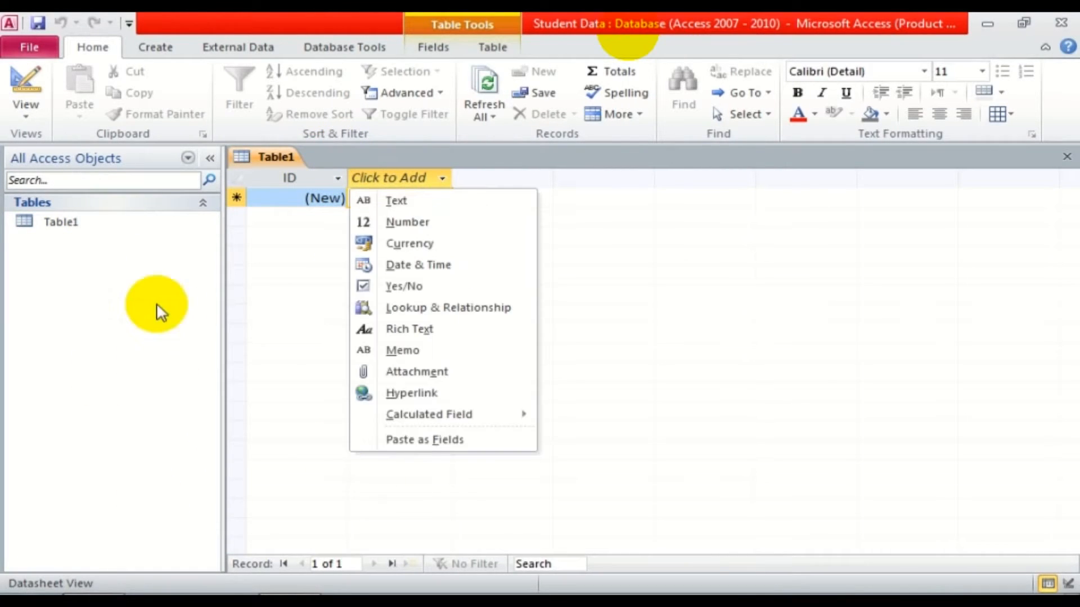
left_click(51, 222)
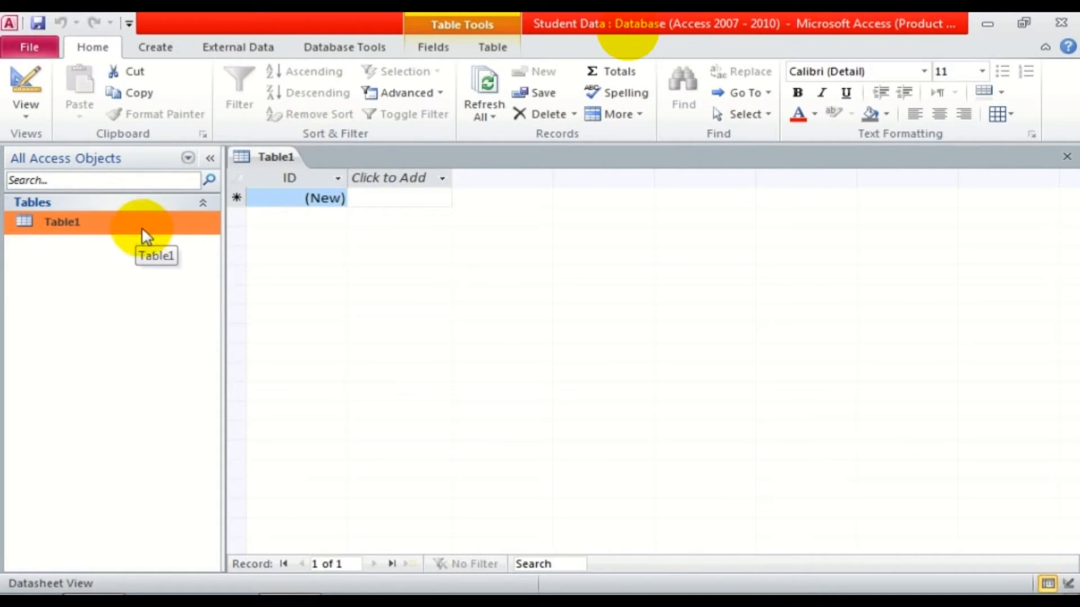
left_click(284, 156)
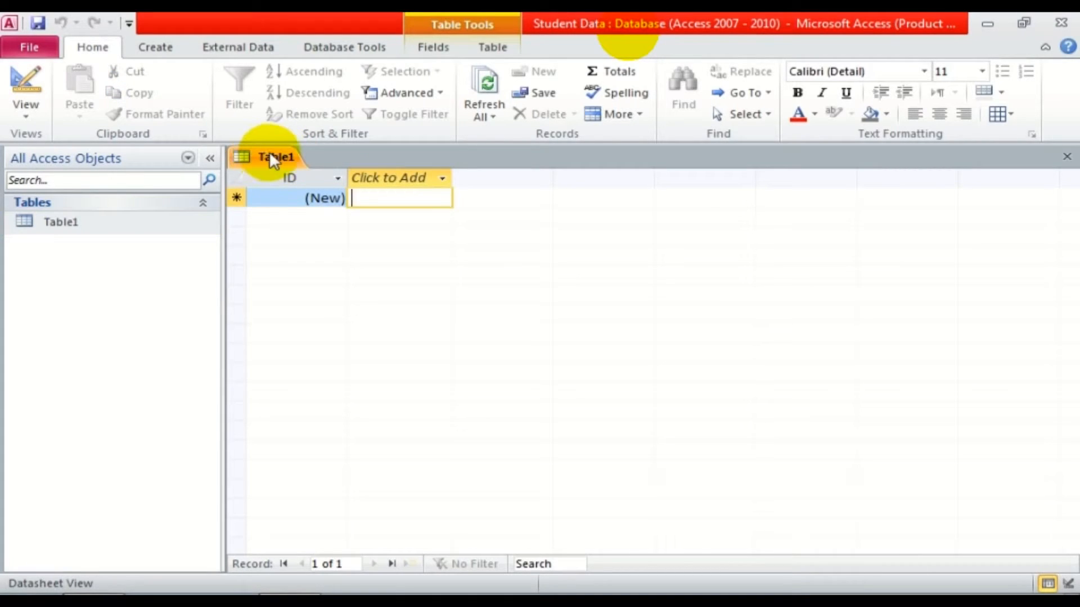
right_click(269, 153)
left_click(305, 166)
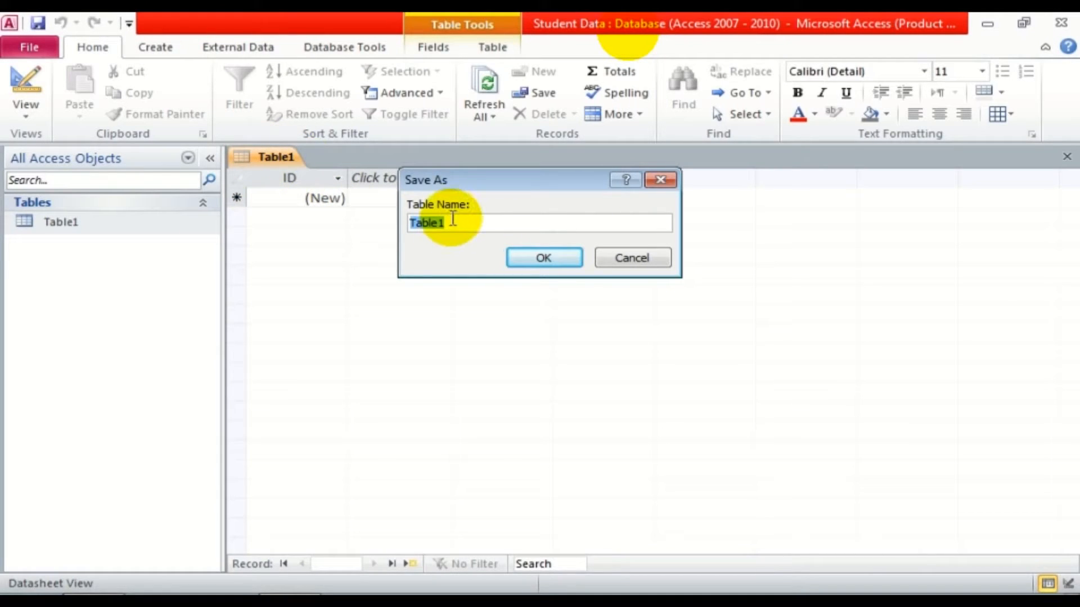
type("std table")
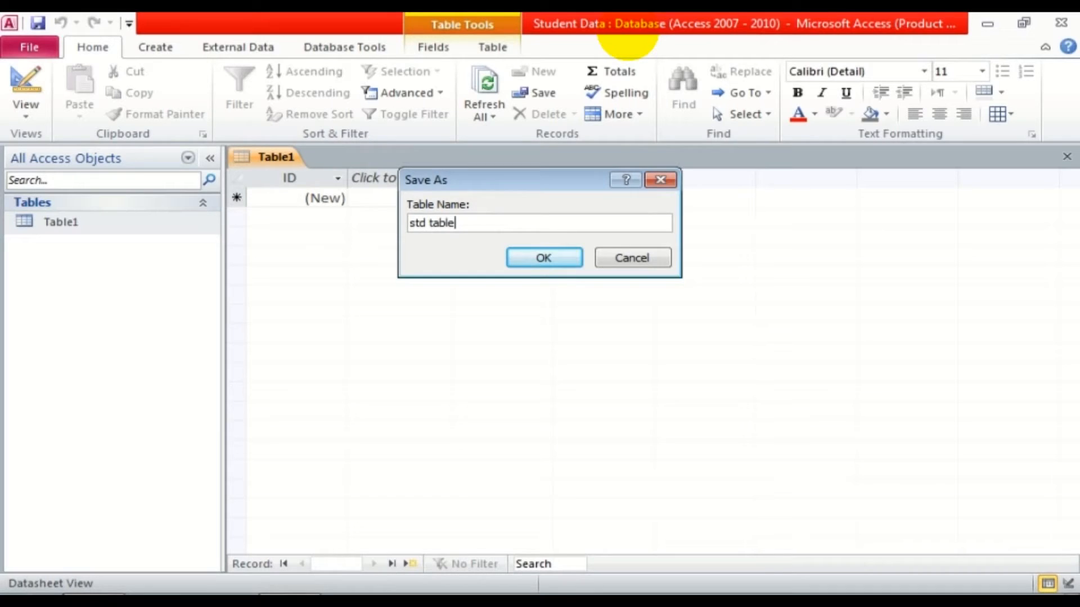
left_click(541, 260)
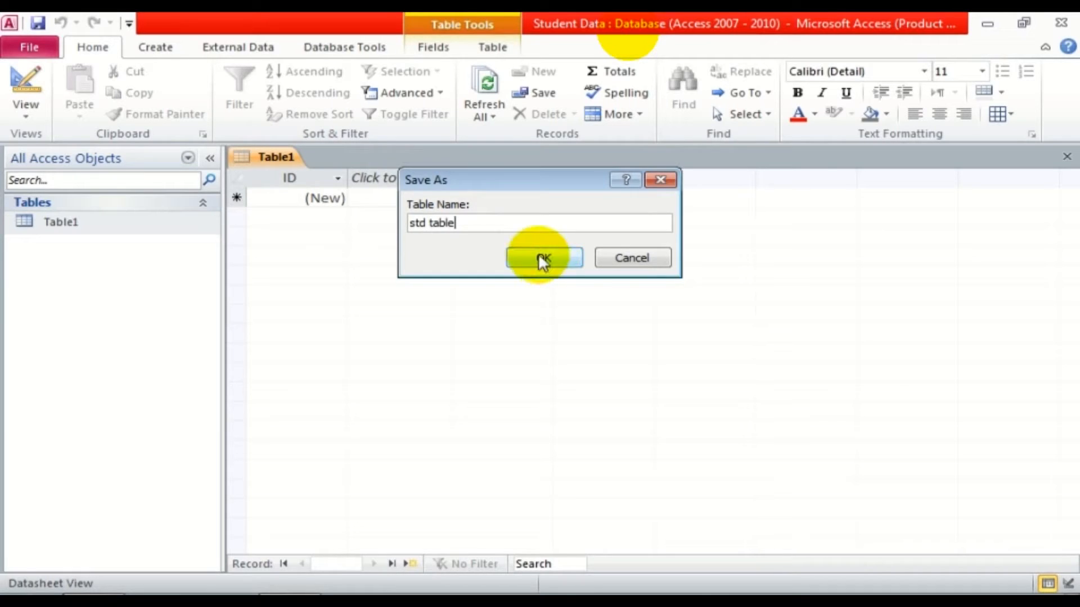
key("shift+F2")
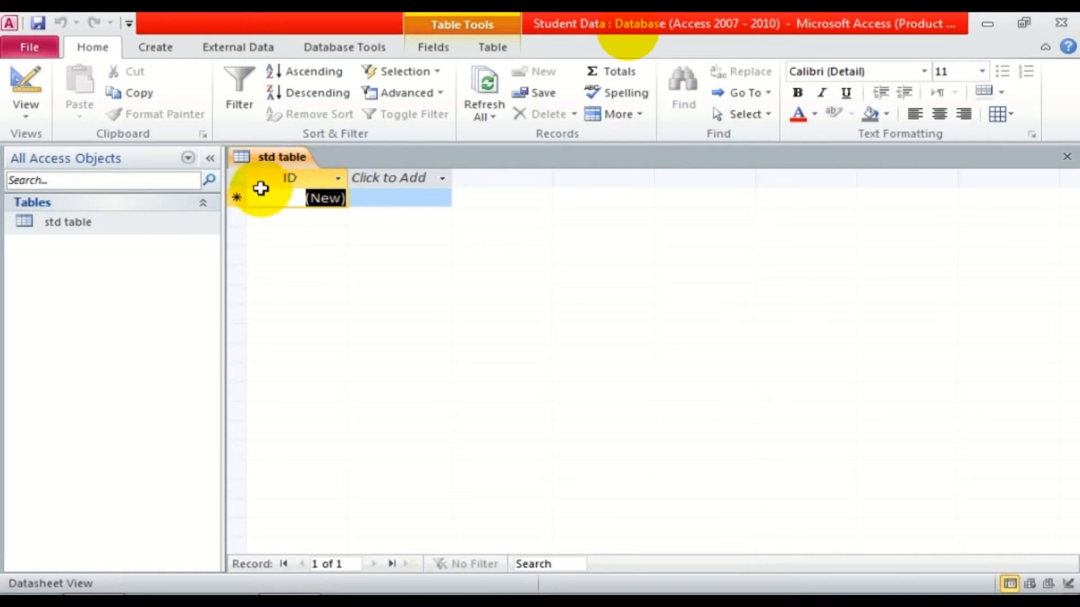
Switch std table to Design View and go to the ID field's AutoNumber data type.
left_click(32, 117)
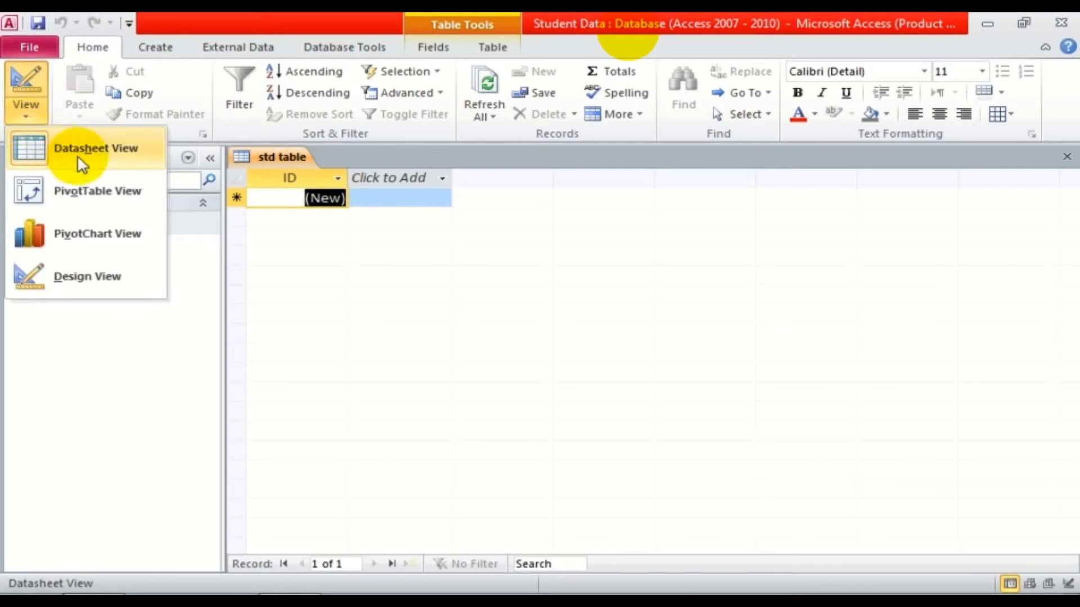
left_click(96, 149)
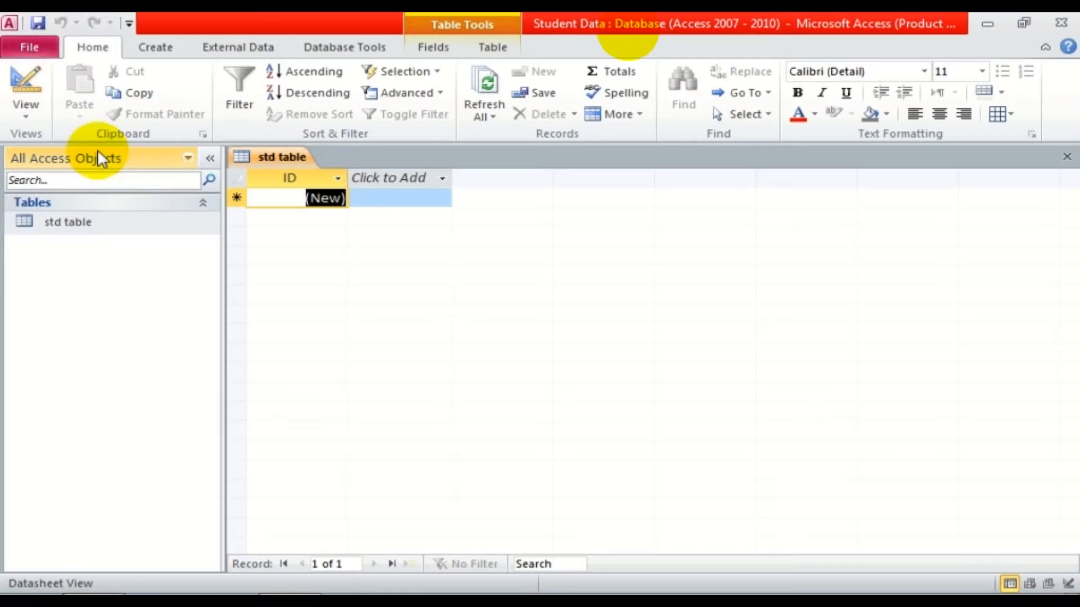
left_click(23, 110)
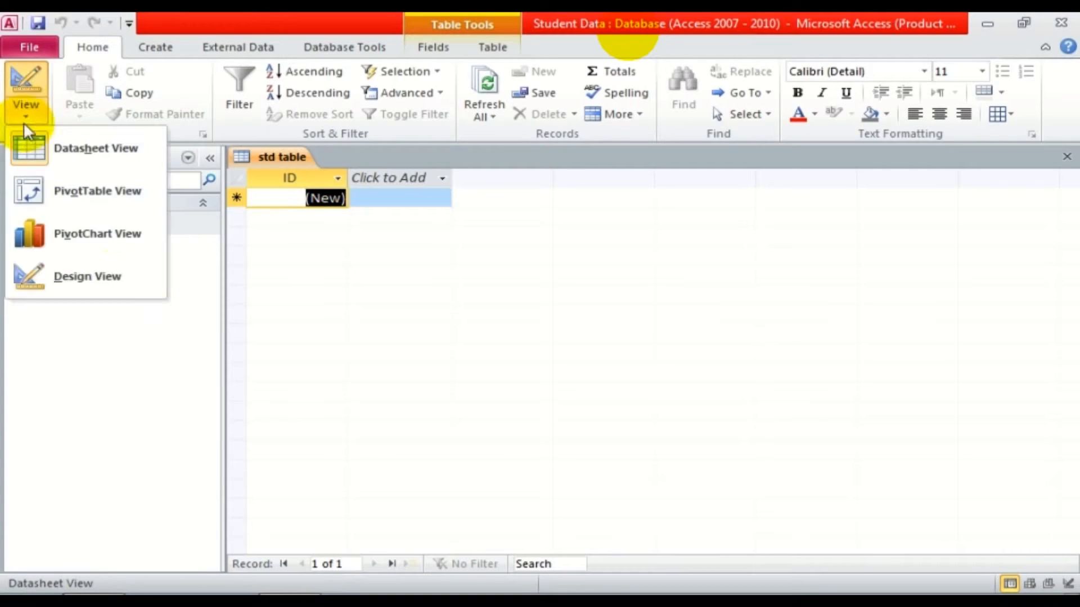
left_click(94, 269)
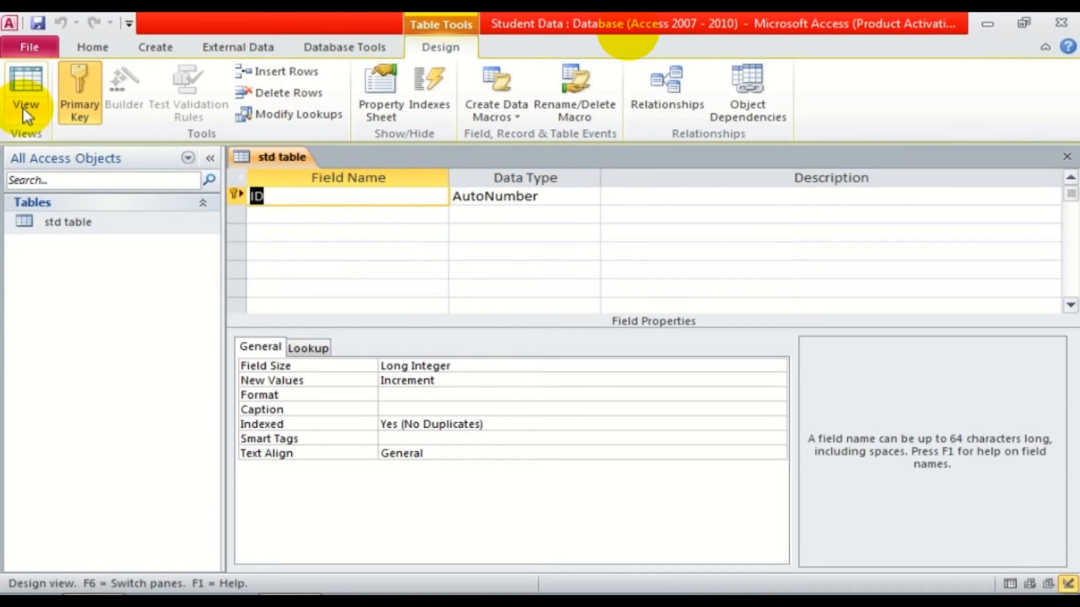
left_click(548, 197)
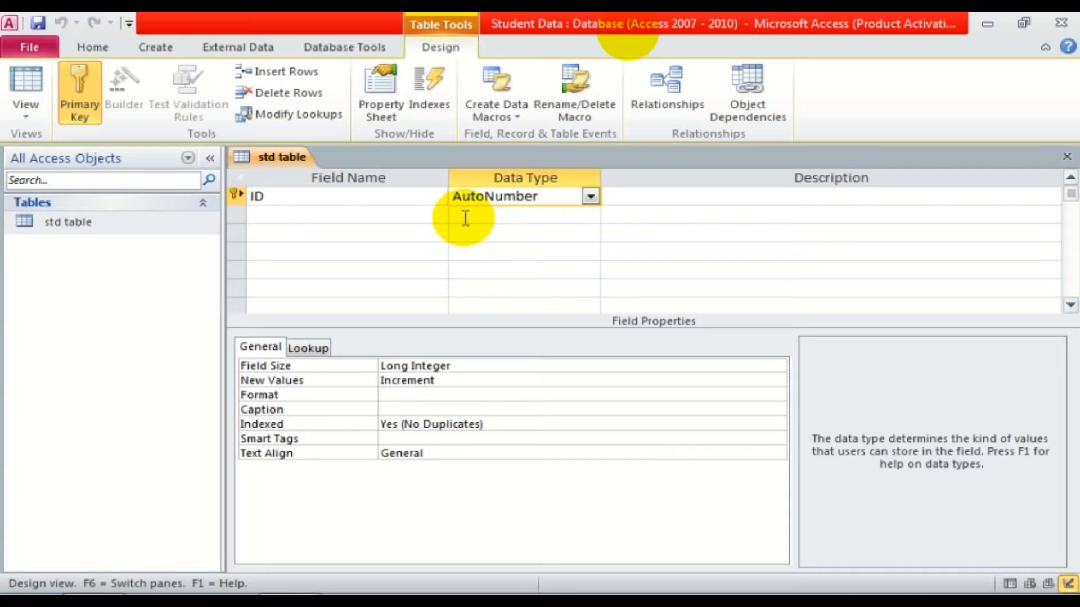
Add a Names field of Text type below ID.
left_click(596, 198)
left_click(613, 203)
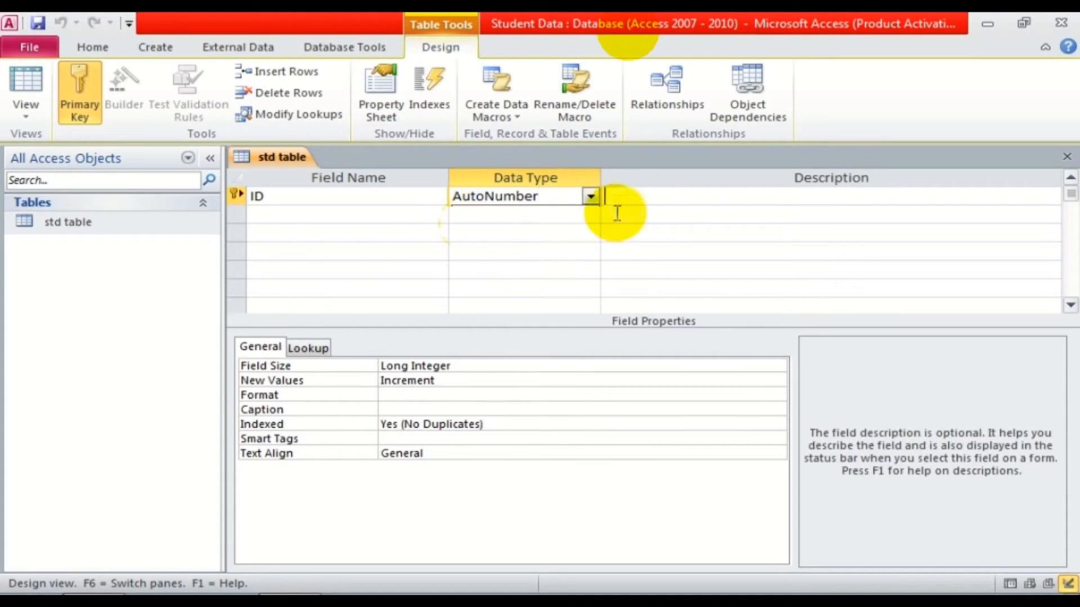
left_click(360, 223)
type("nam")
key("BackSpace")
key("BackSpace")
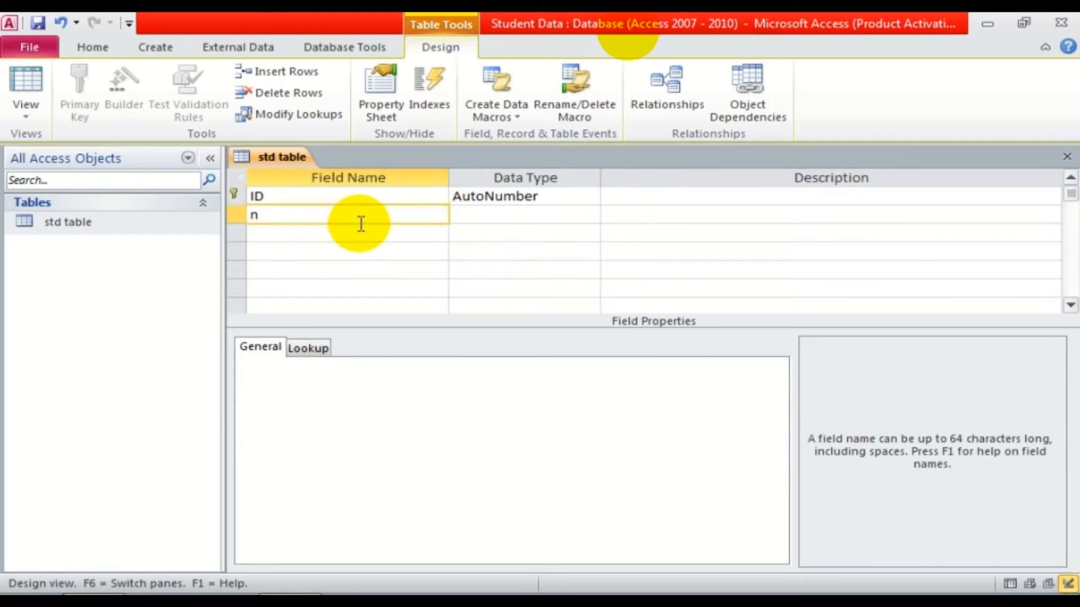
key("shift+F2")
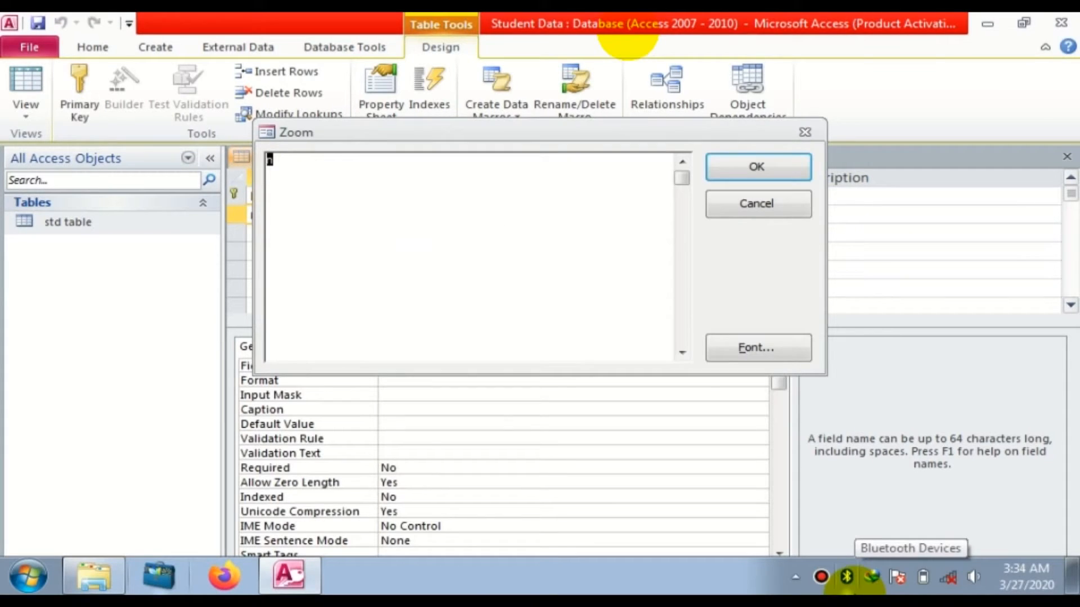
key("Escape")
type("Names")
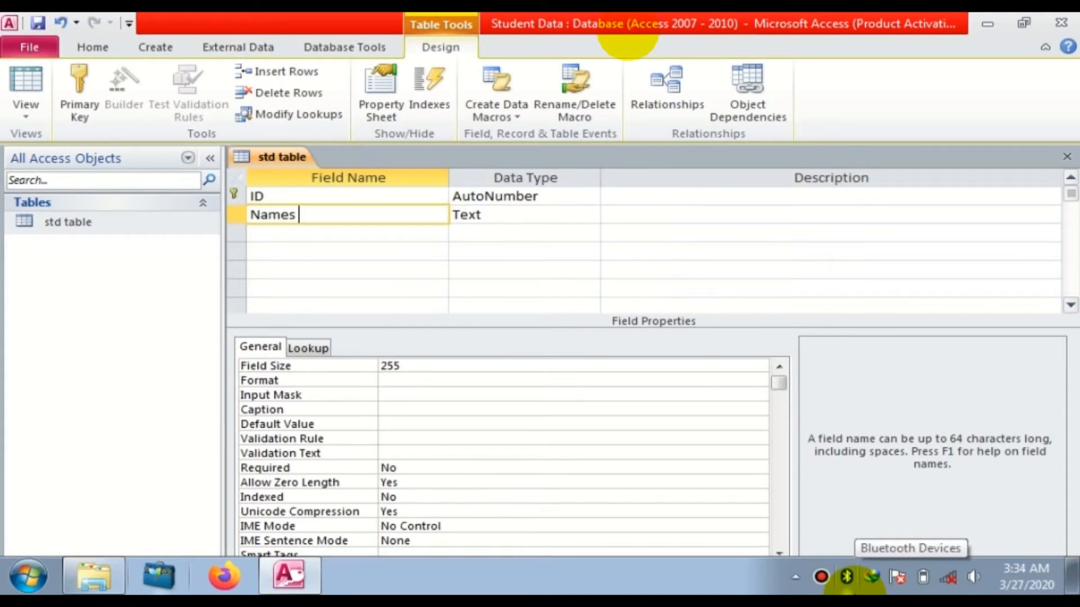
key("Tab")
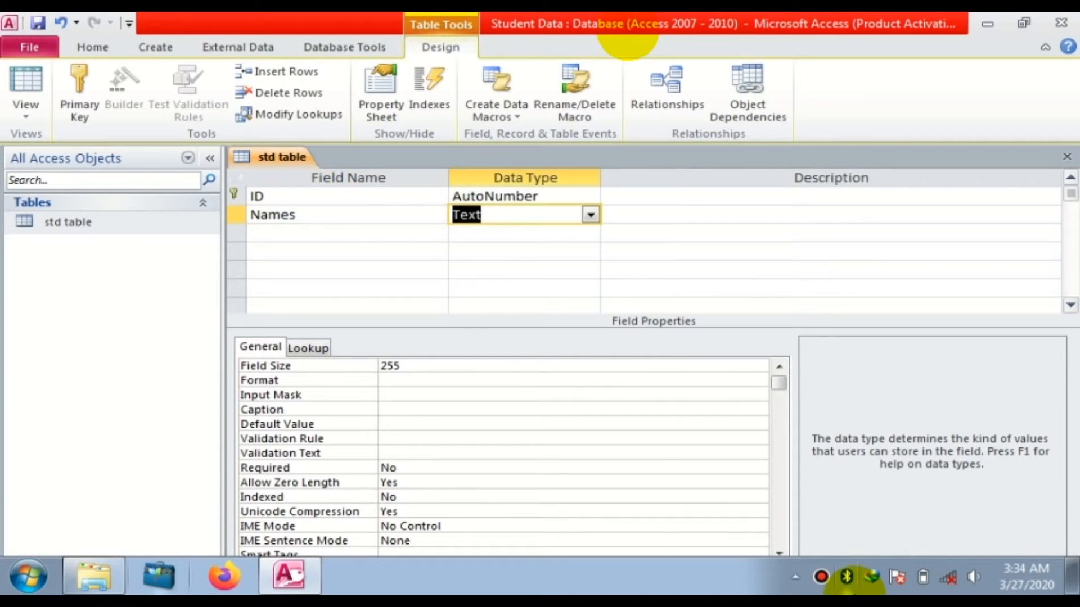
left_click(590, 214)
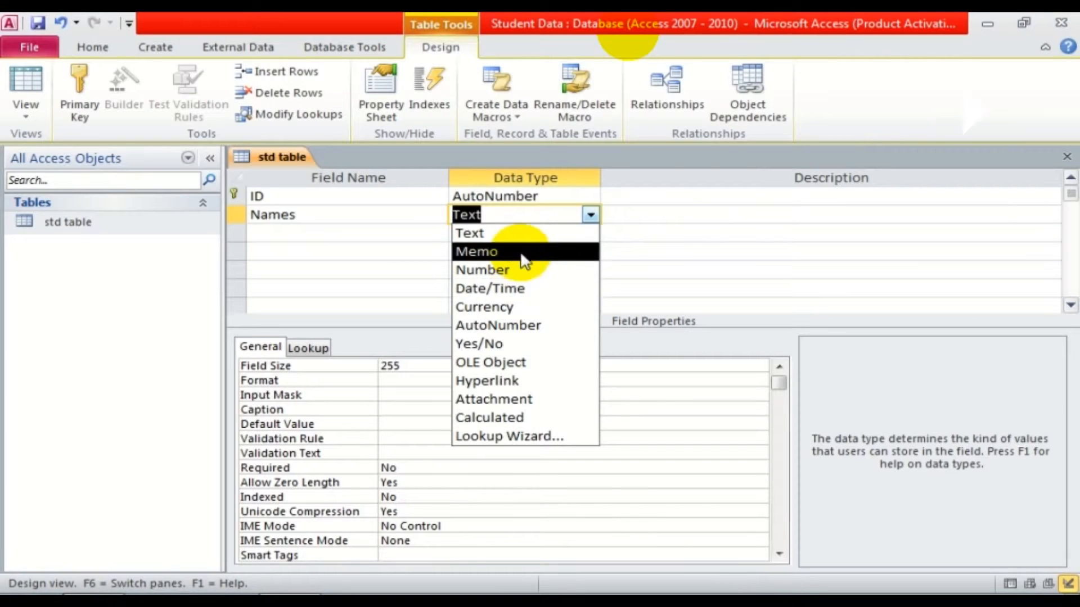
key("Escape")
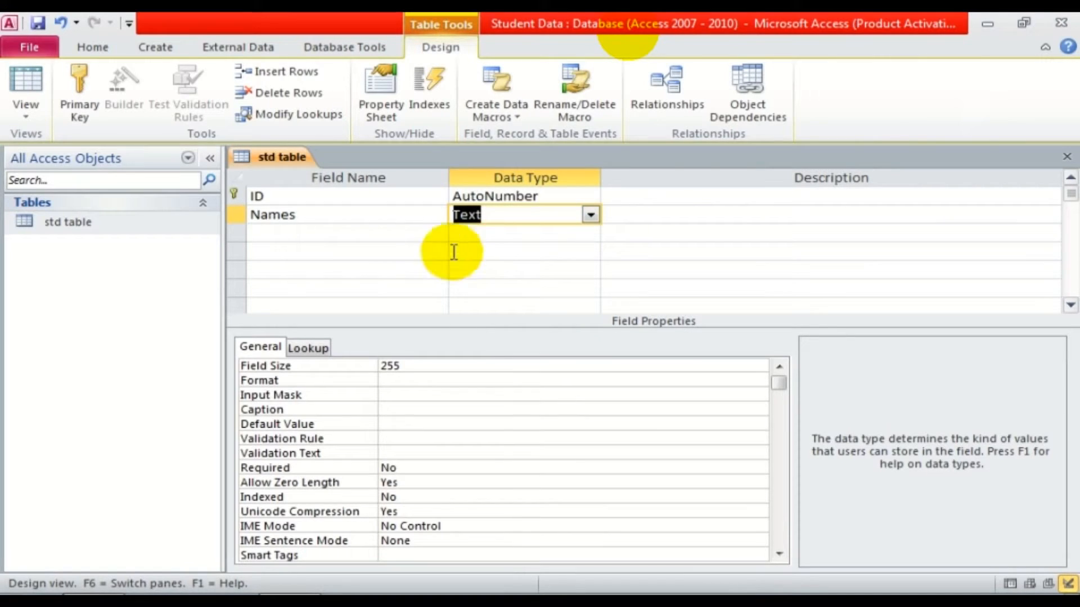
Add a CLASS field in capitals with Text type.
left_click(388, 235)
type("cl")
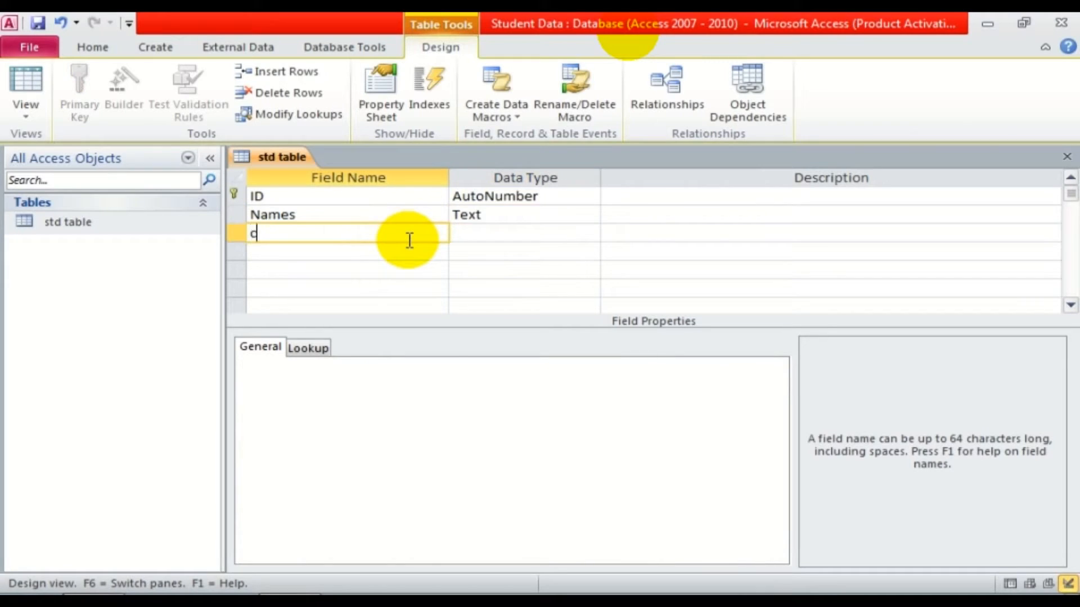
key("BackSpace")
key("BackSpace")
key("Caps_Lock")
type("CLASS")
key("Tab")
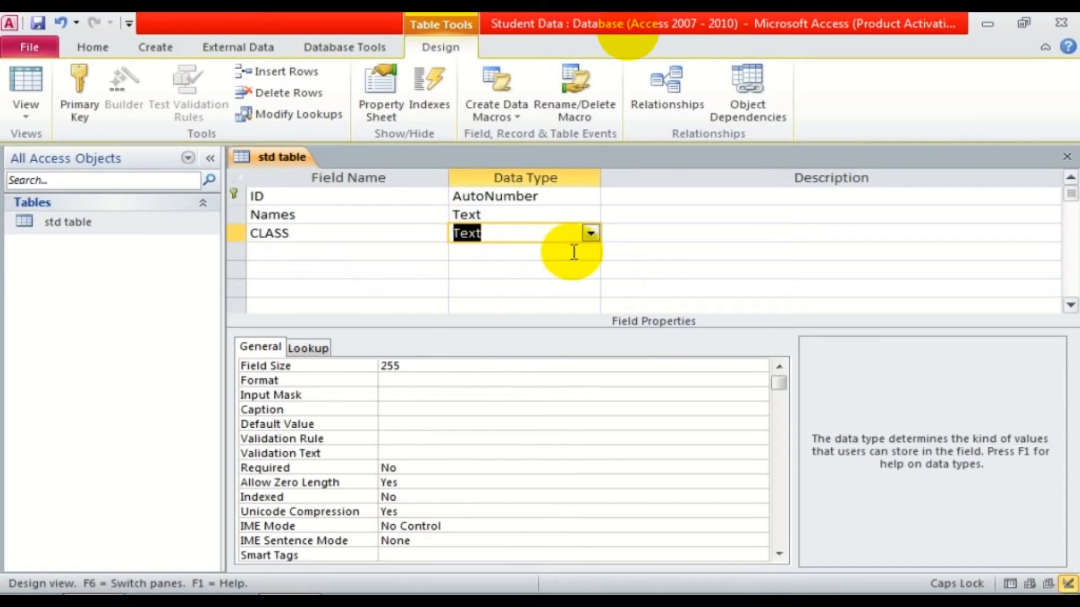
Add a DATE OF BIRTH field with the Date/Time data type.
left_click(376, 252)
type("DA")
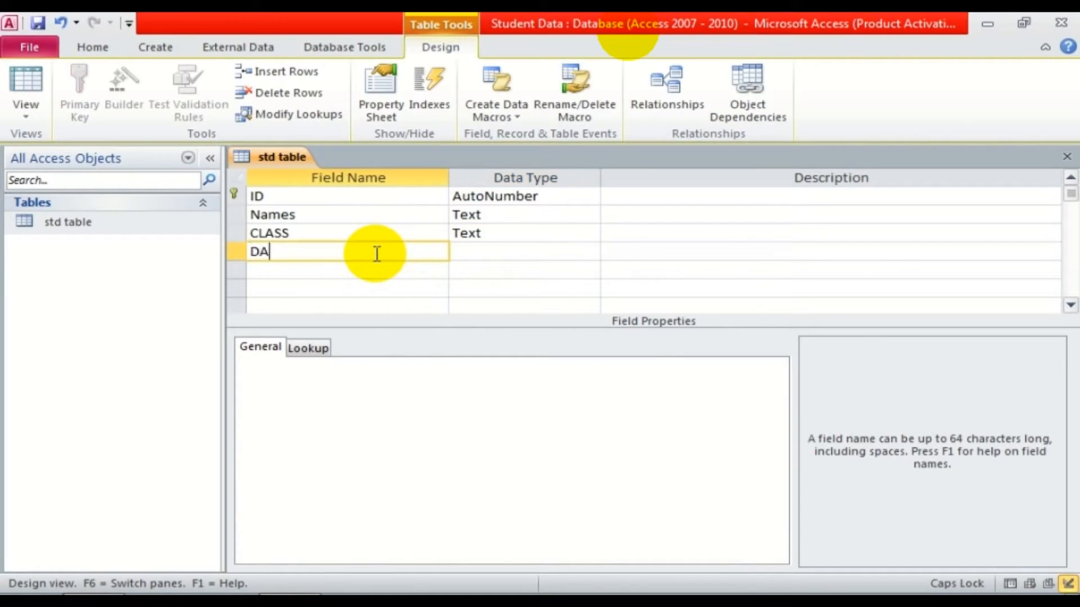
type("TE OF BIRTH")
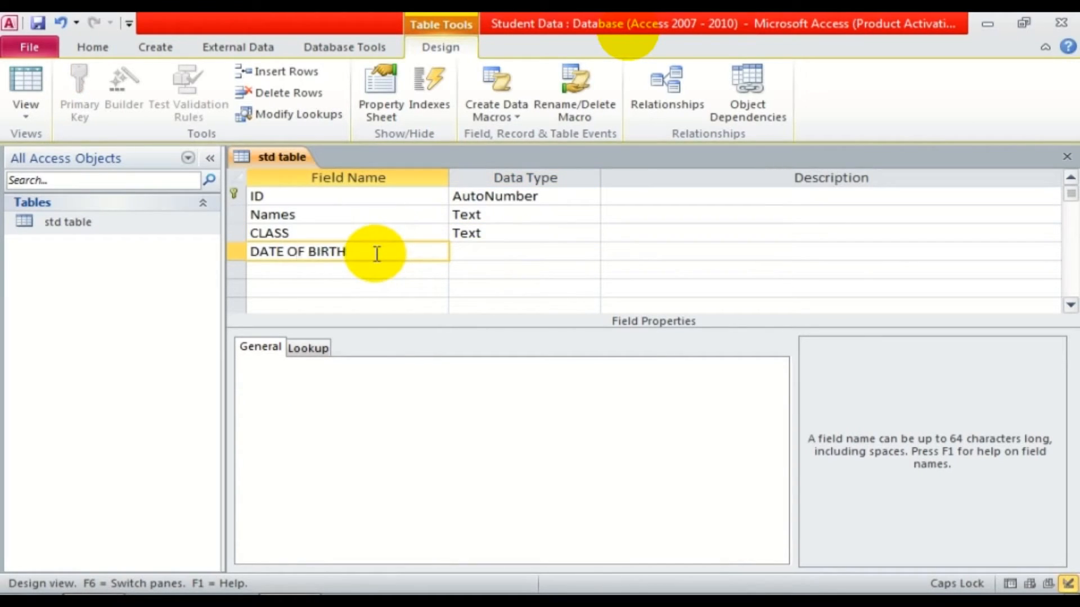
left_click(485, 258)
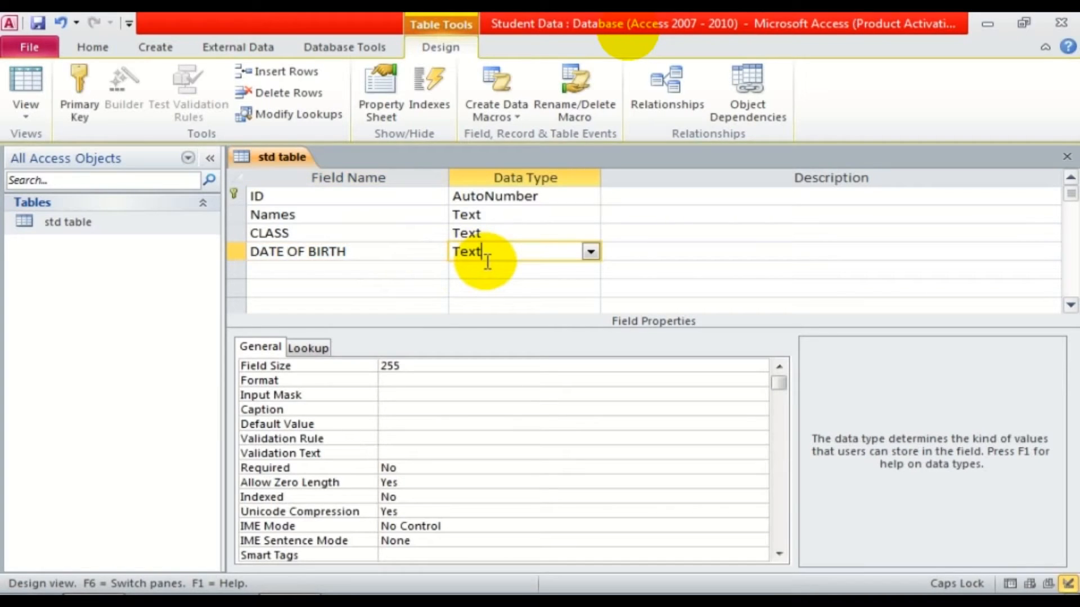
left_click(586, 252)
left_click(537, 325)
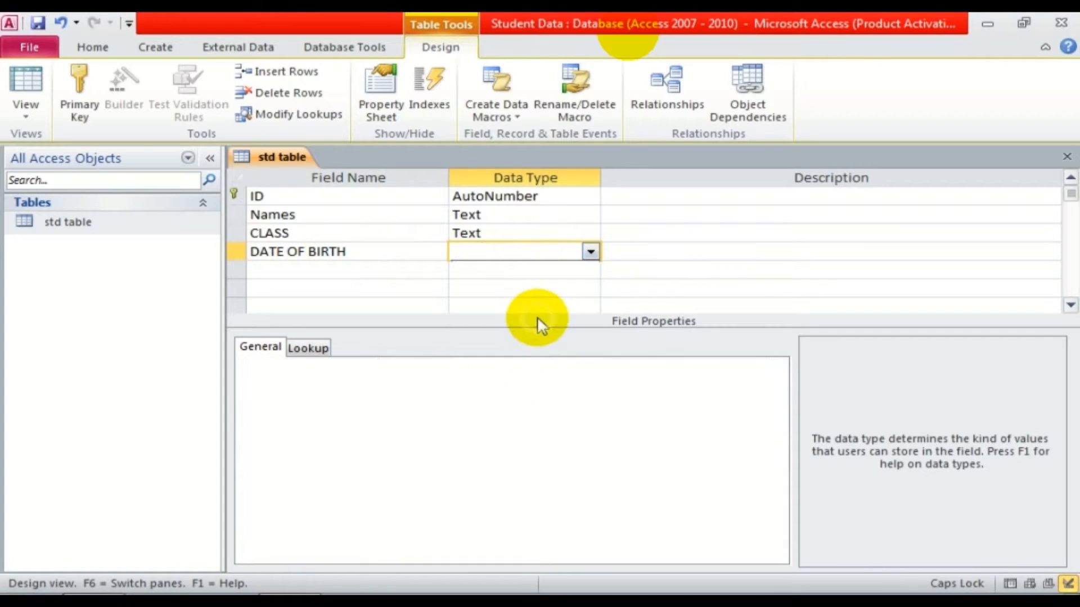
Rename Names to NAMES and add a SEX field, opening its data type choices.
left_click(339, 272)
double_click(292, 215)
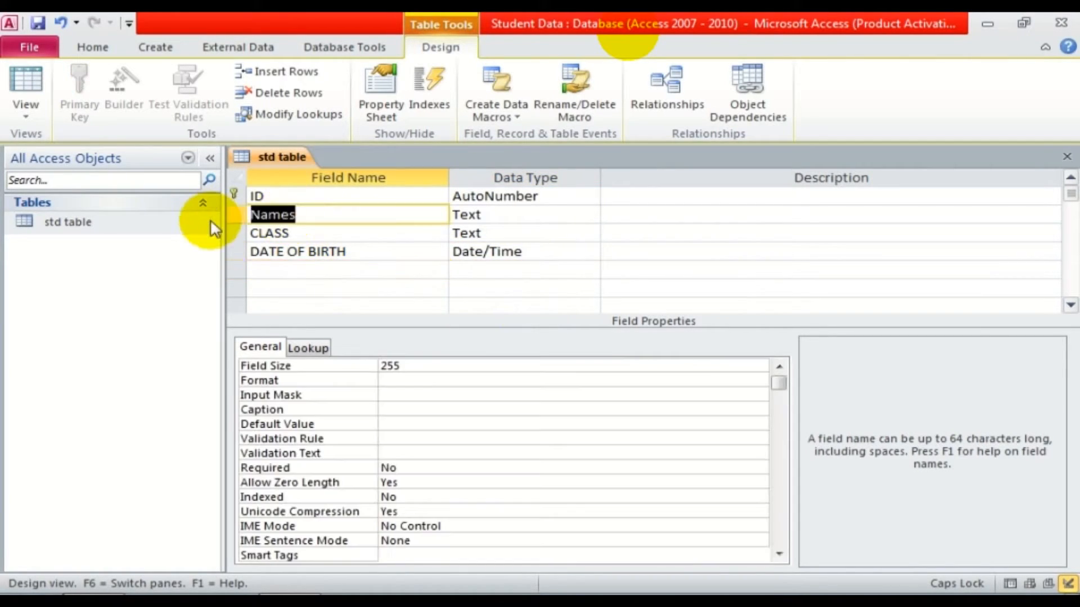
type("NAMES")
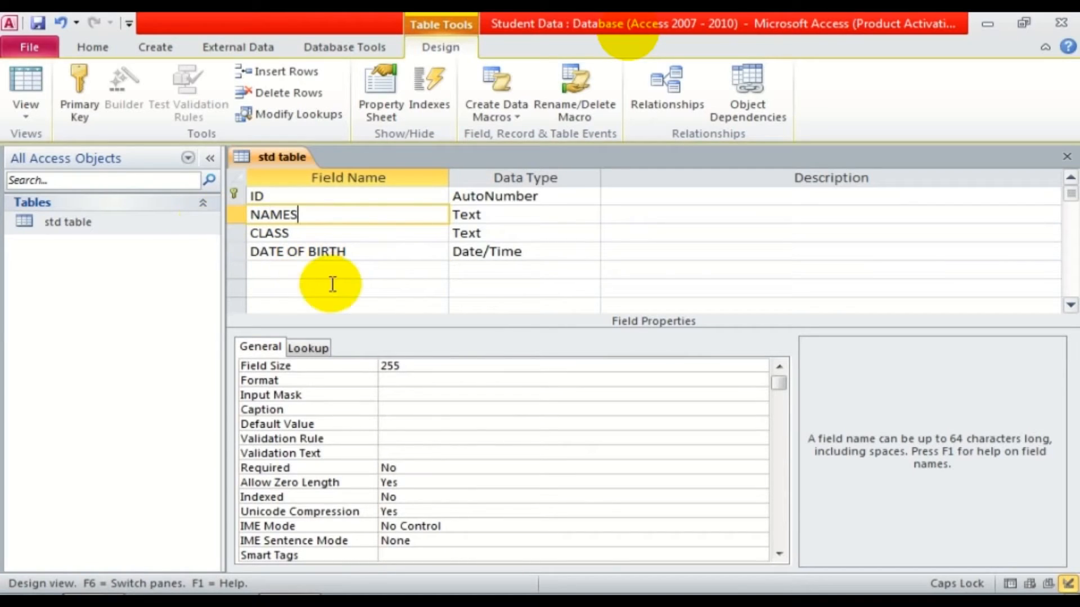
left_click(308, 266)
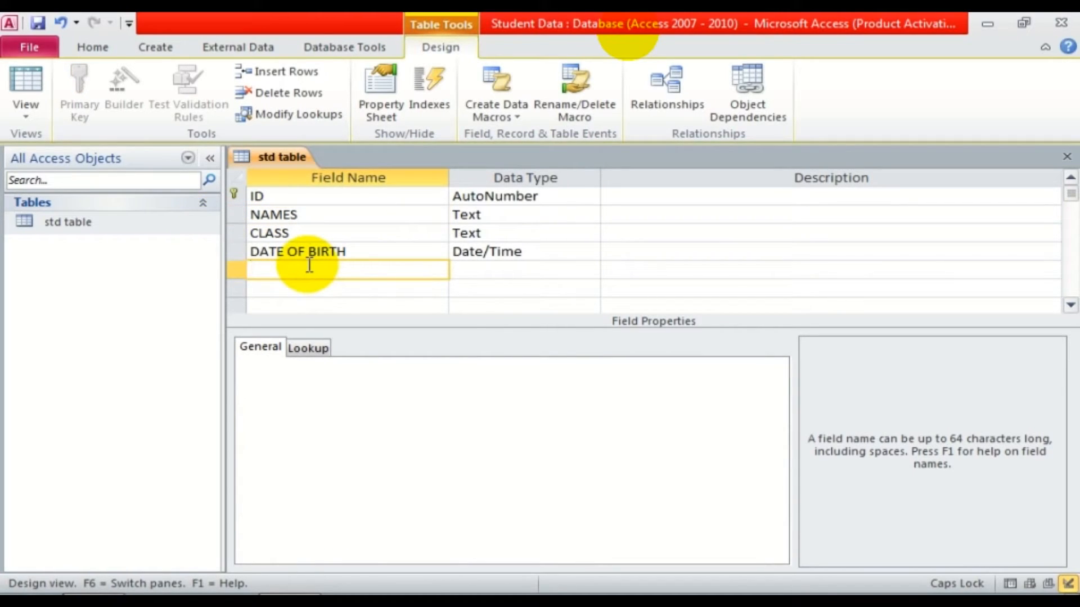
type("SEX")
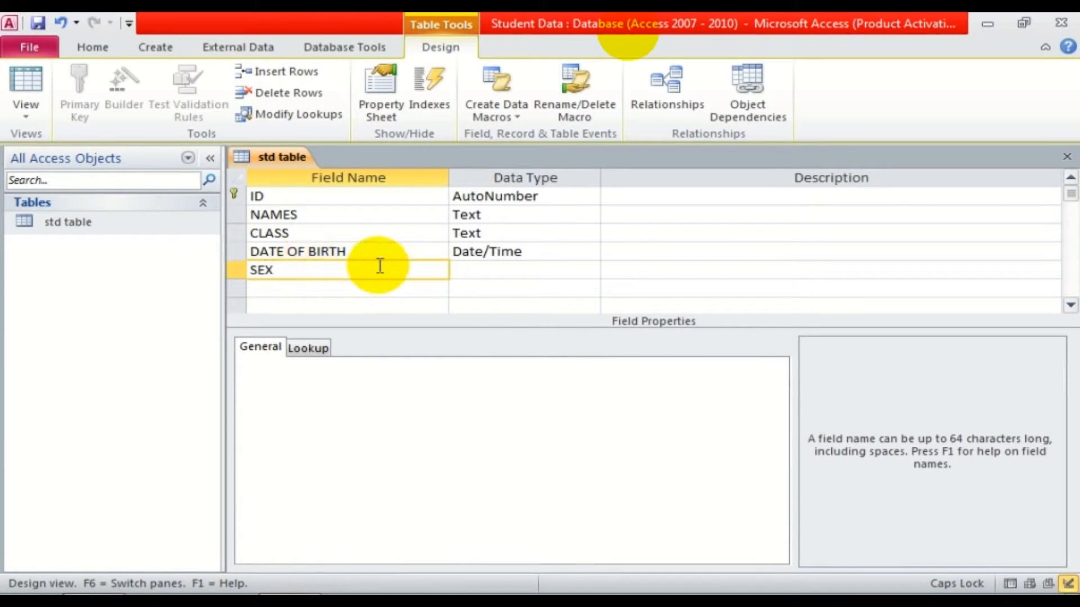
left_click(463, 270)
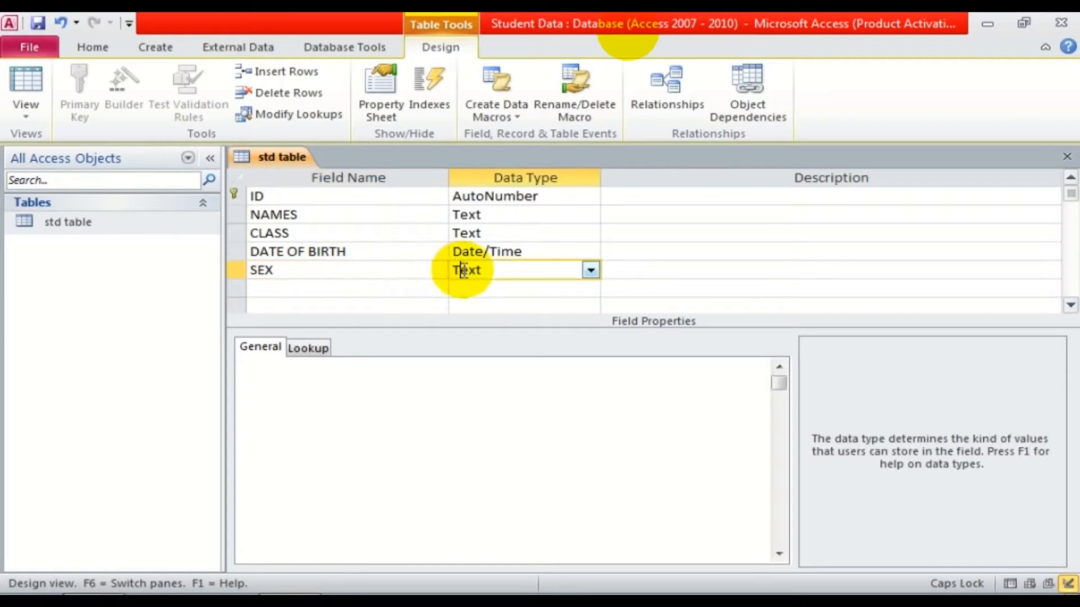
left_click(590, 270)
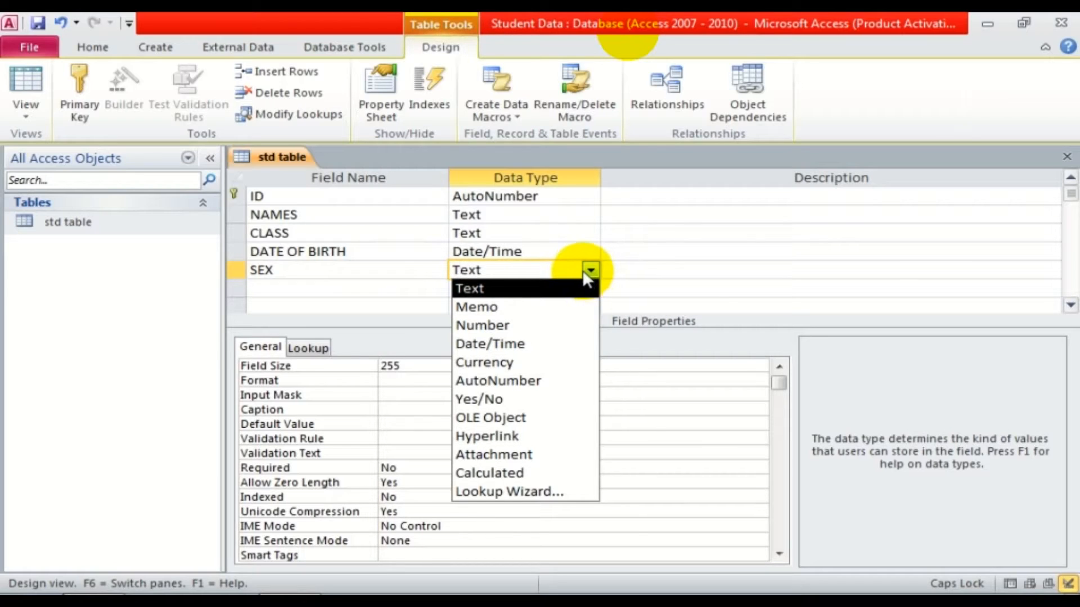
Give SEX a Lookup Wizard list with typed values MALE and FEMALE.
left_click(554, 490)
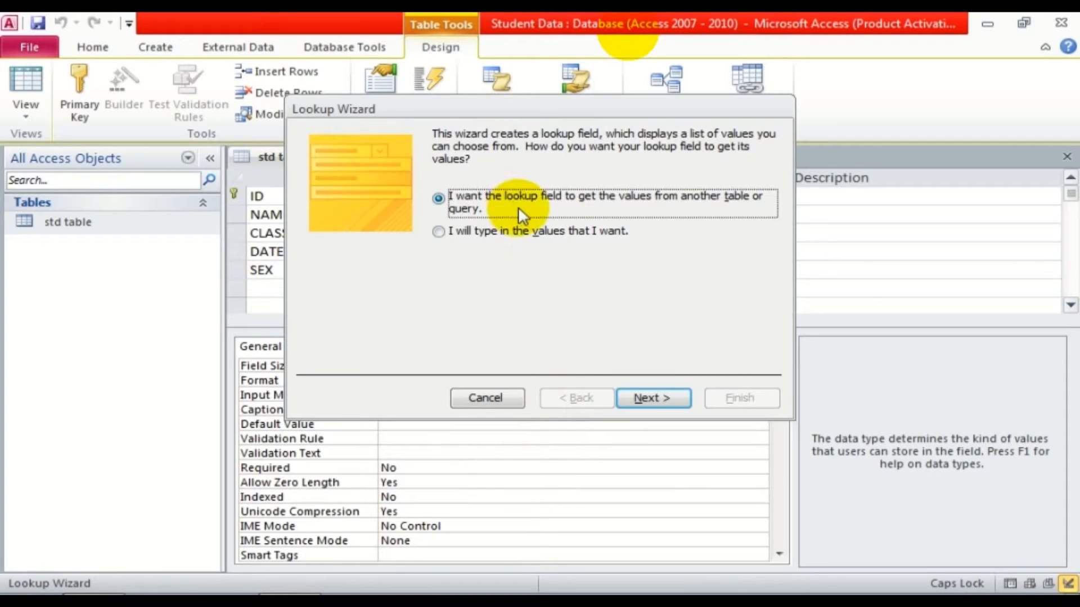
left_click(443, 229)
left_click(665, 395)
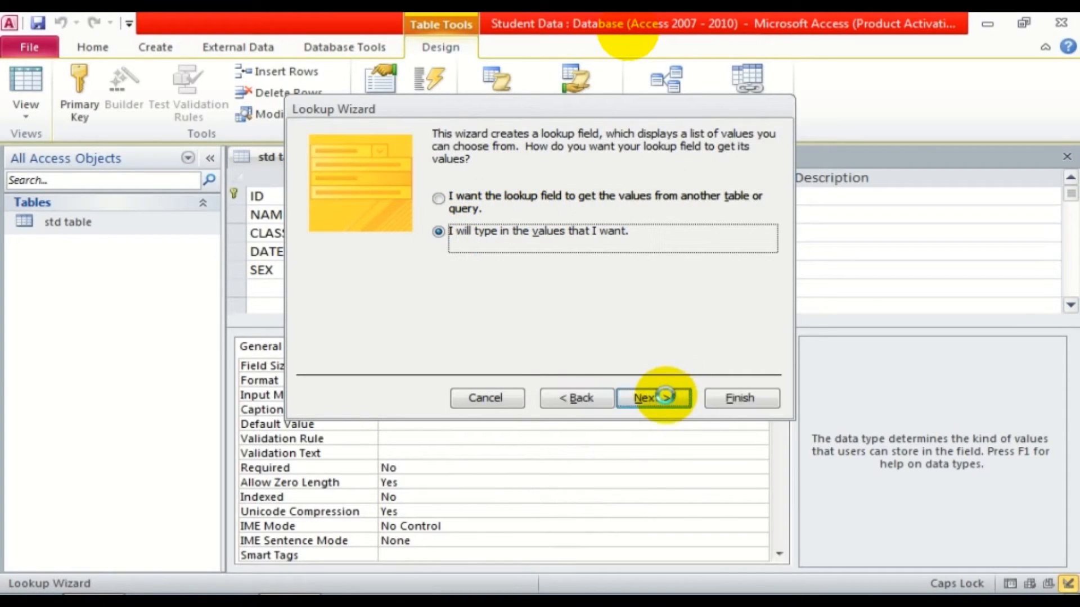
left_click(390, 250)
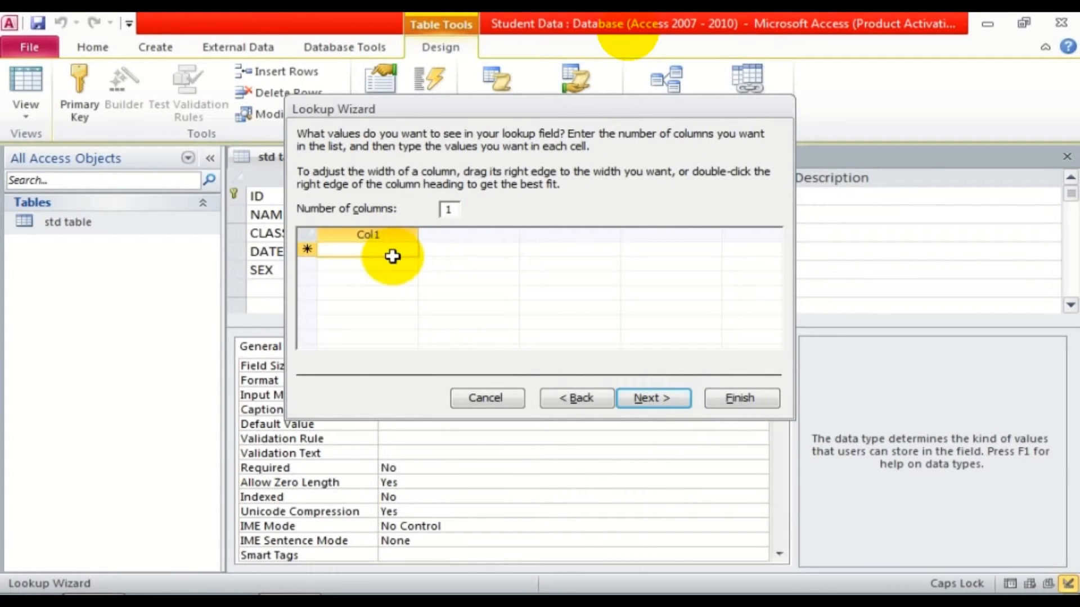
type("MALE")
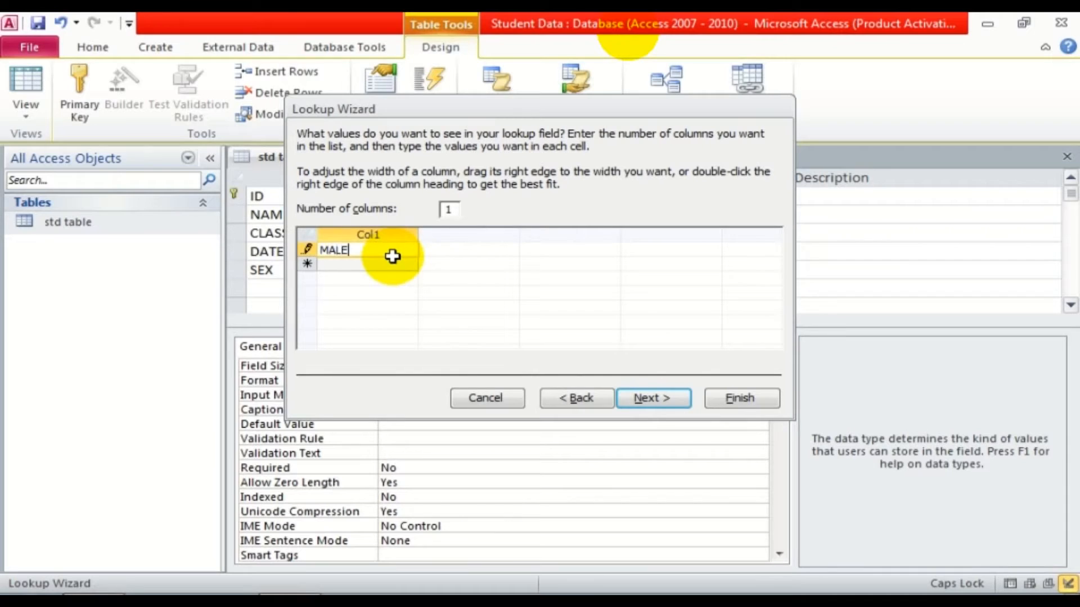
key("Return")
type("FEMALE")
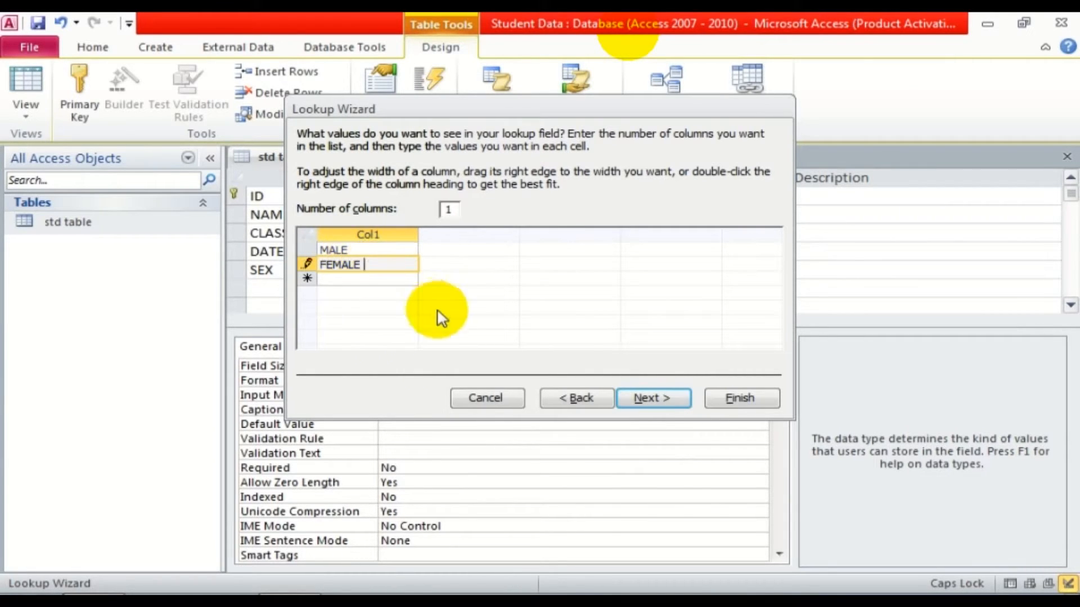
left_click(739, 398)
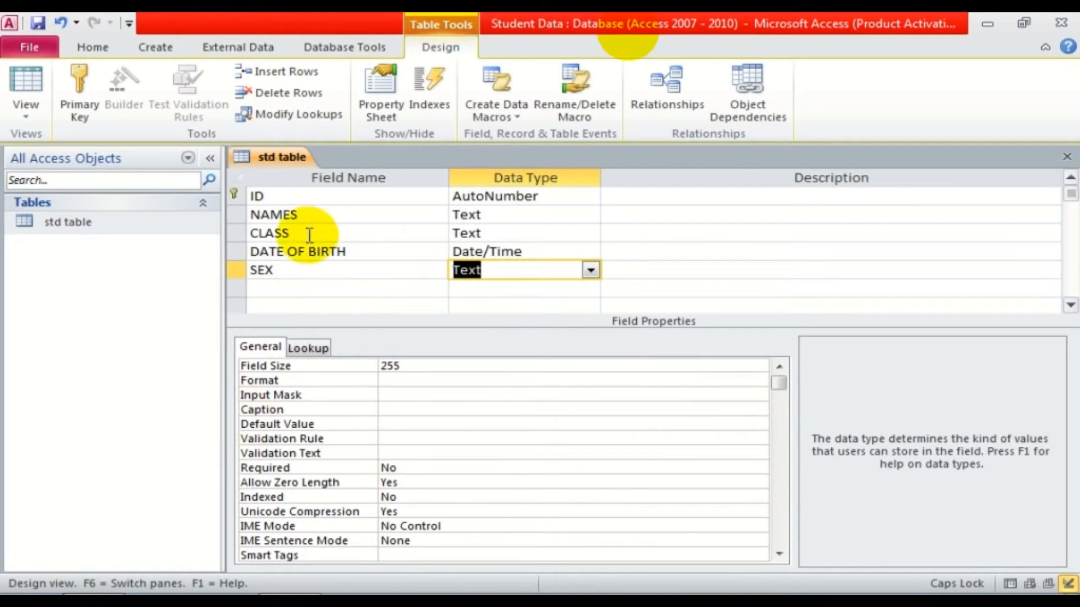
Add a PHONE NUMBER field of Text type below SEX.
left_click(272, 296)
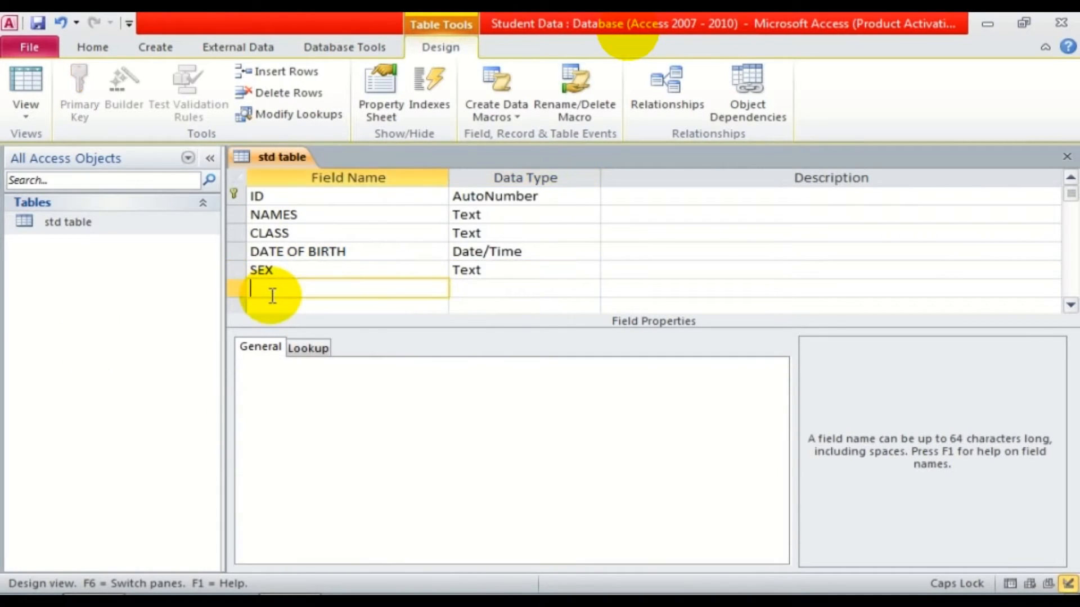
type("PHONE NUMBER")
key("Tab")
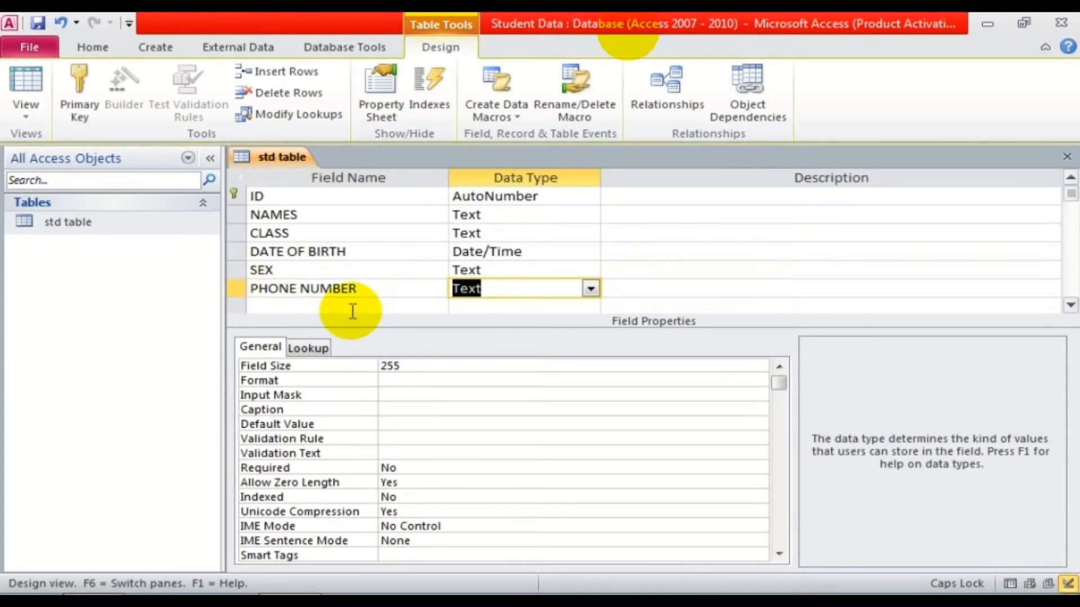
left_click(590, 290)
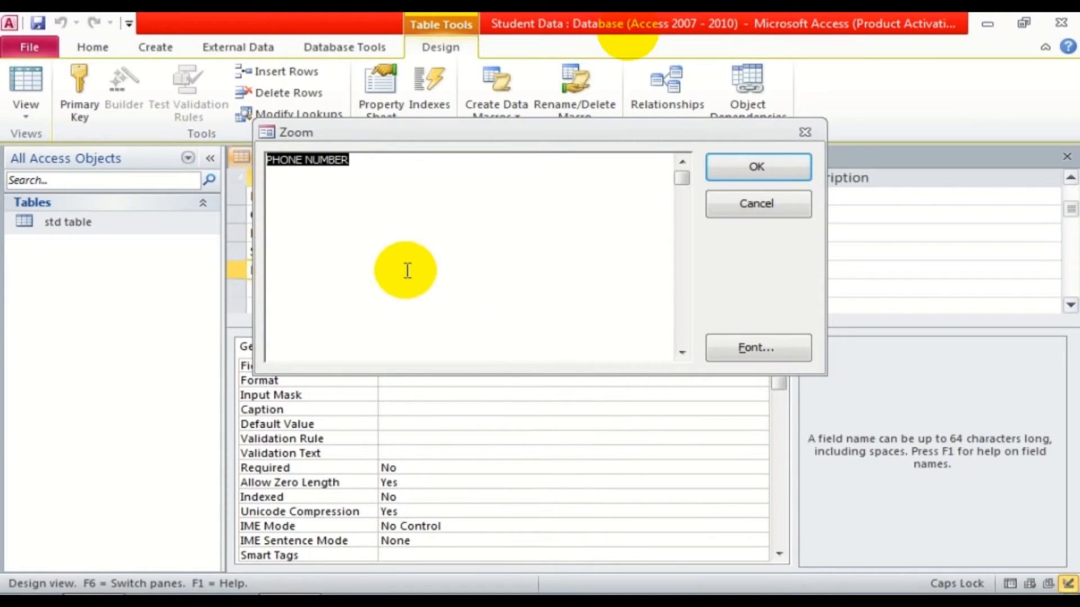
Close the Zoom box and add a STATE field of Text type below PHONE NUMBER.
key("Return")
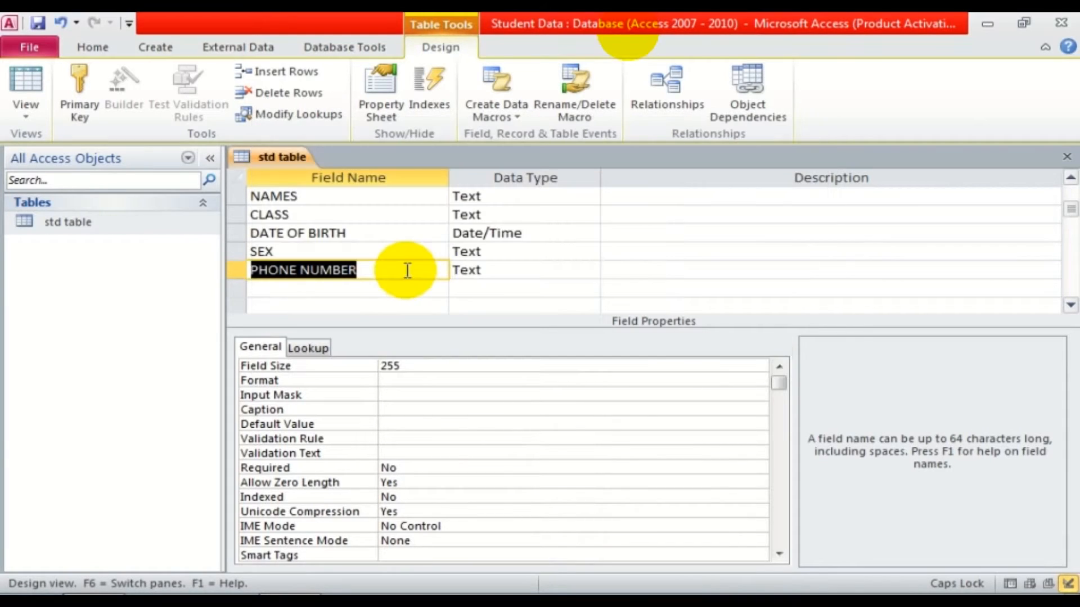
key("BackSpace")
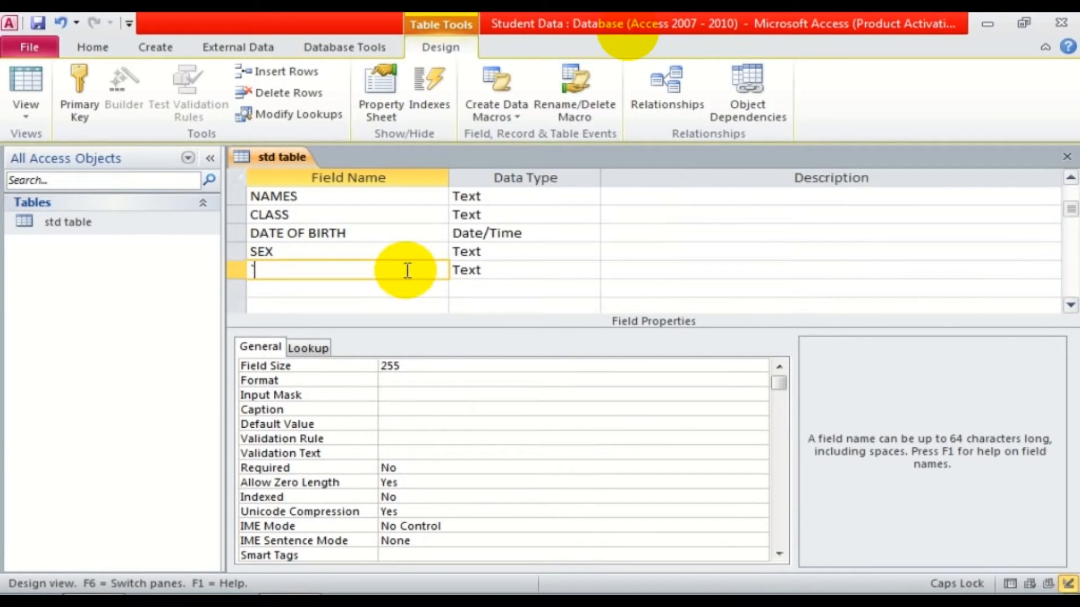
key("ctrl+z")
type("STATE")
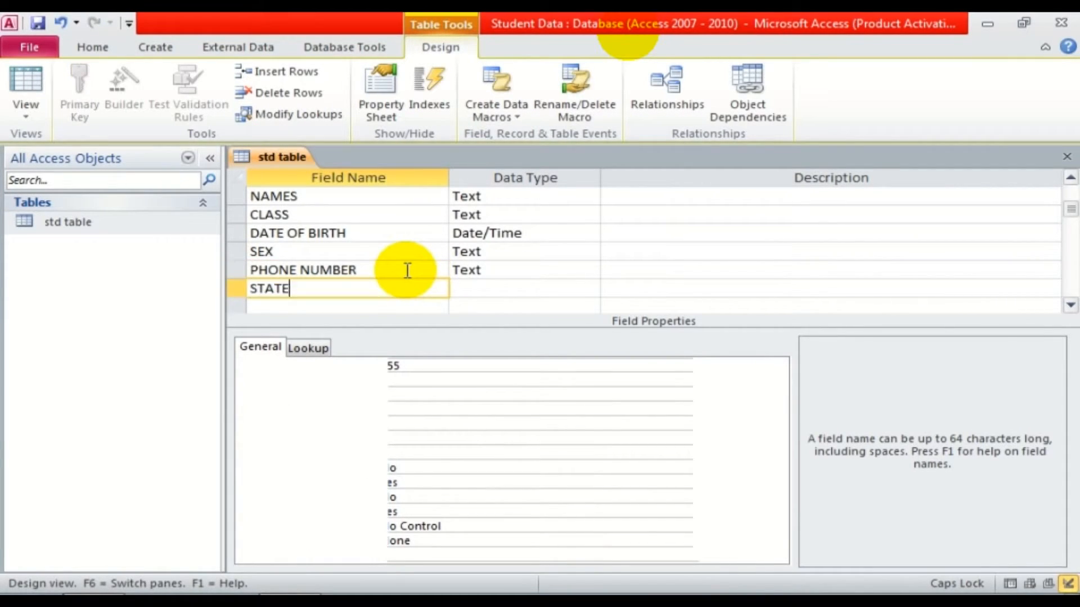
left_click(472, 288)
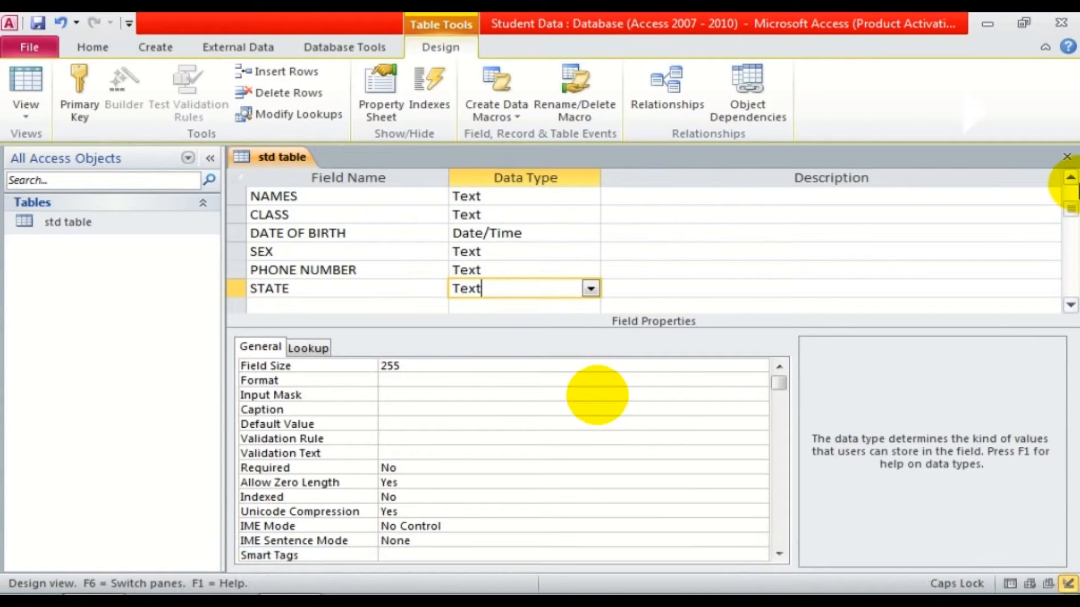
left_click_drag(1070, 213, 1072, 193)
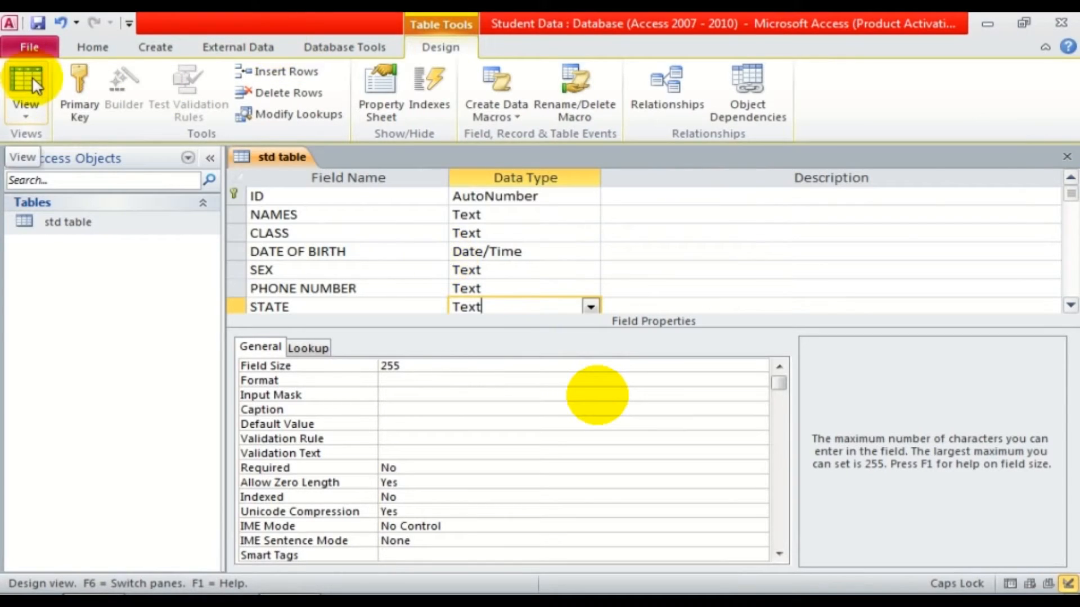
Save std table, view it in Datasheet View and widen the DATE OF BIRTH column.
left_click(28, 113)
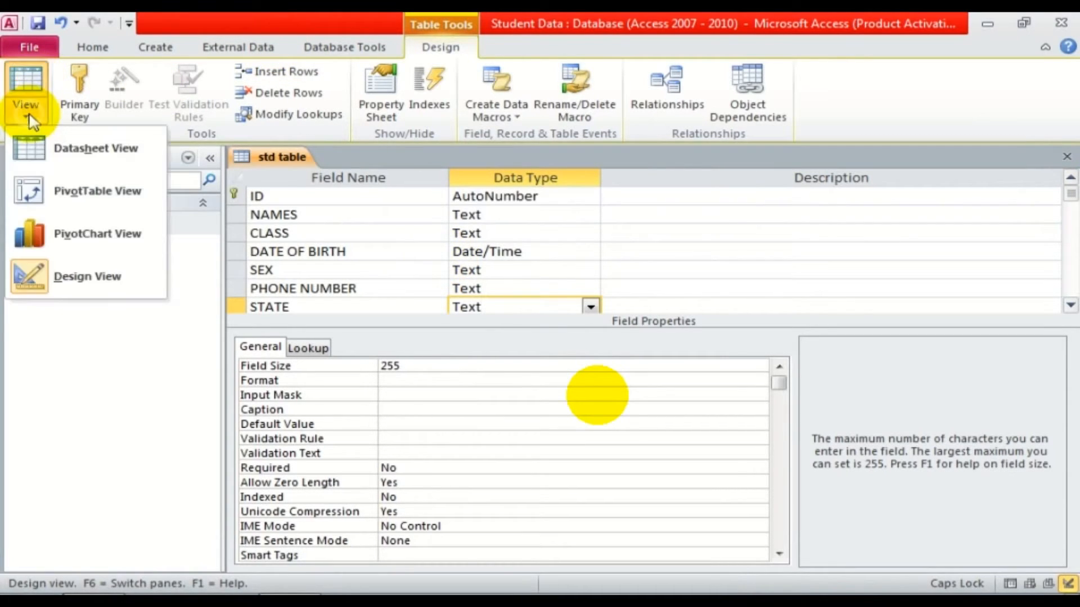
left_click(28, 76)
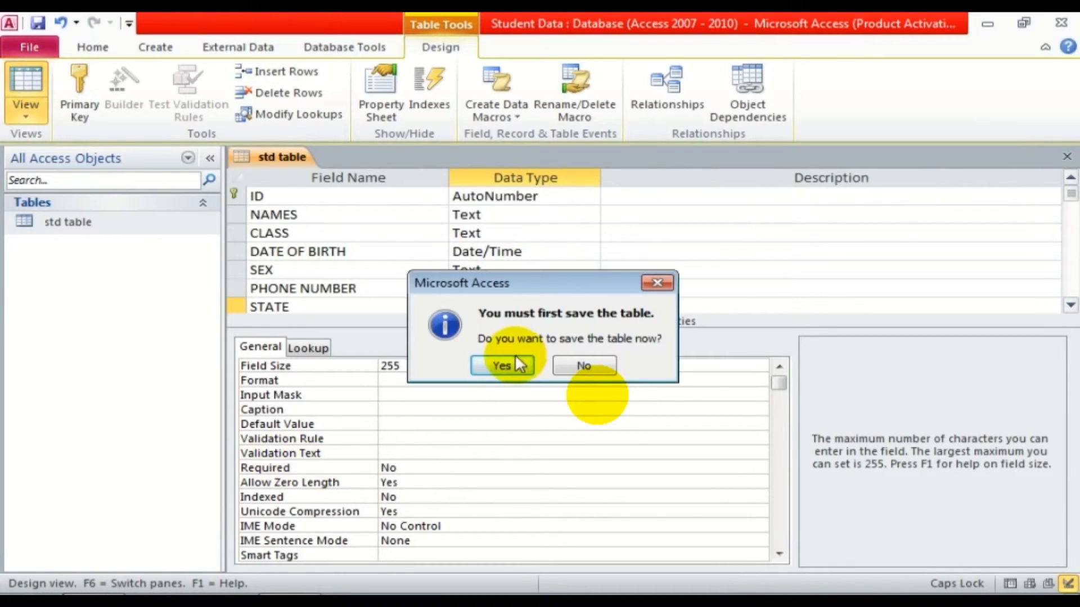
left_click(493, 365)
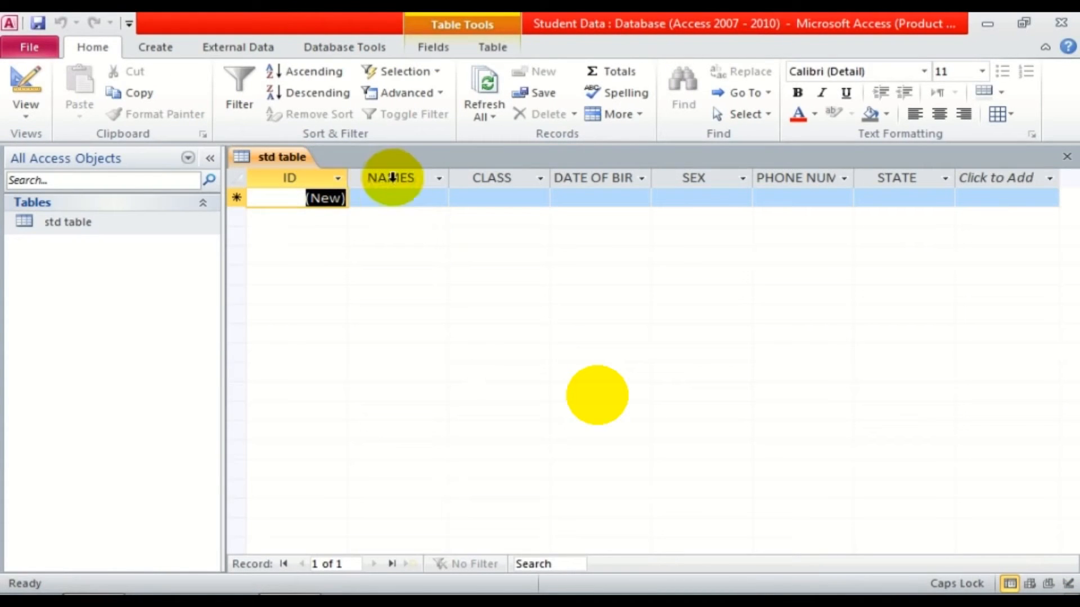
left_click_drag(654, 176, 666, 175)
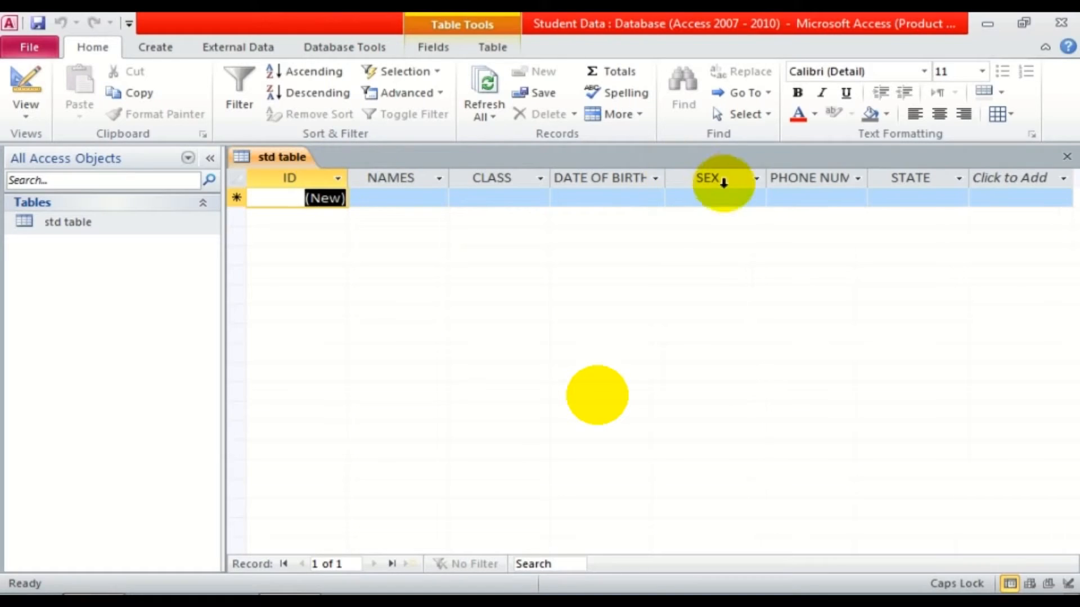
left_click_drag(871, 180, 894, 182)
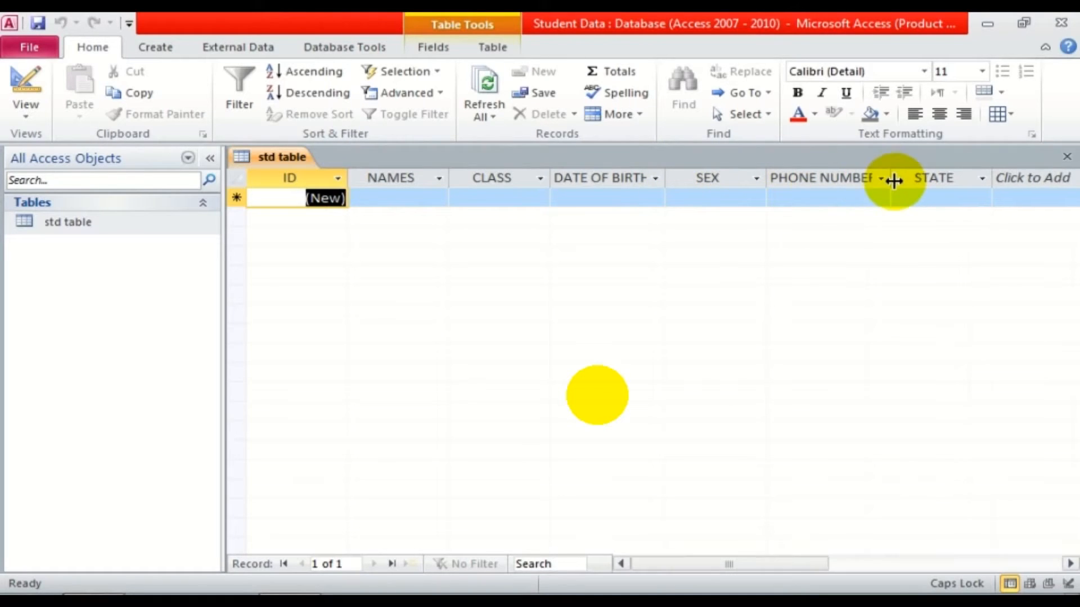
Try renaming the ID column in the datasheet, then return to Design View.
left_click(298, 180)
double_click(295, 174)
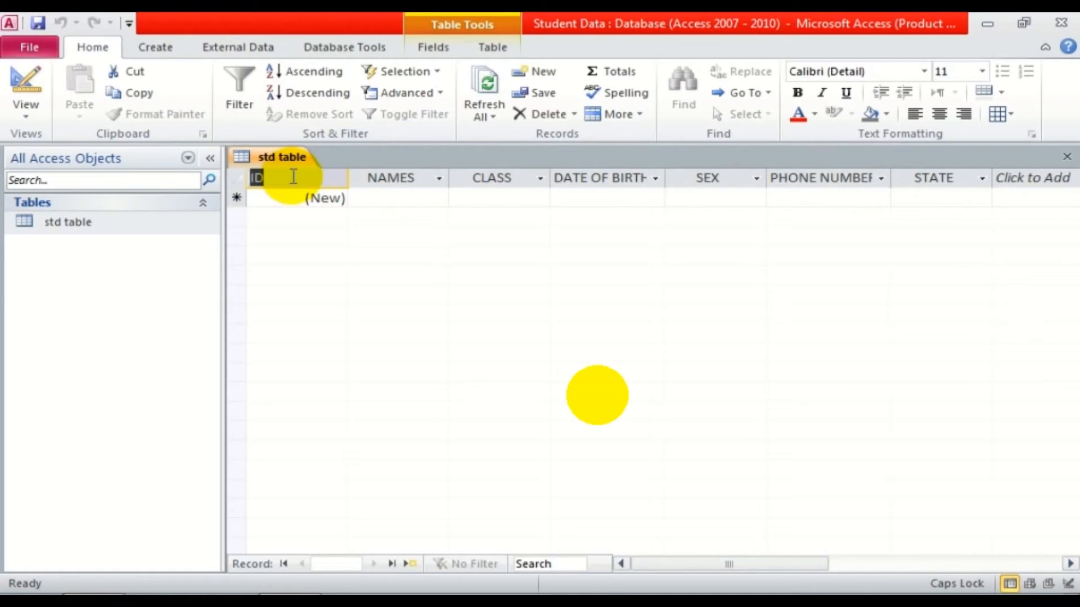
left_click(385, 178)
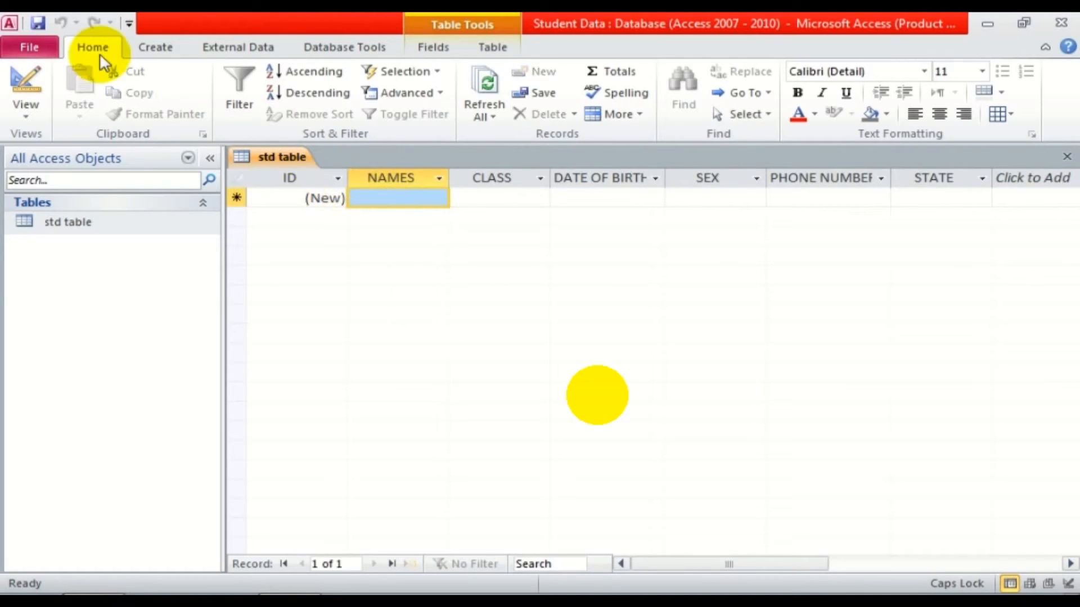
left_click(25, 79)
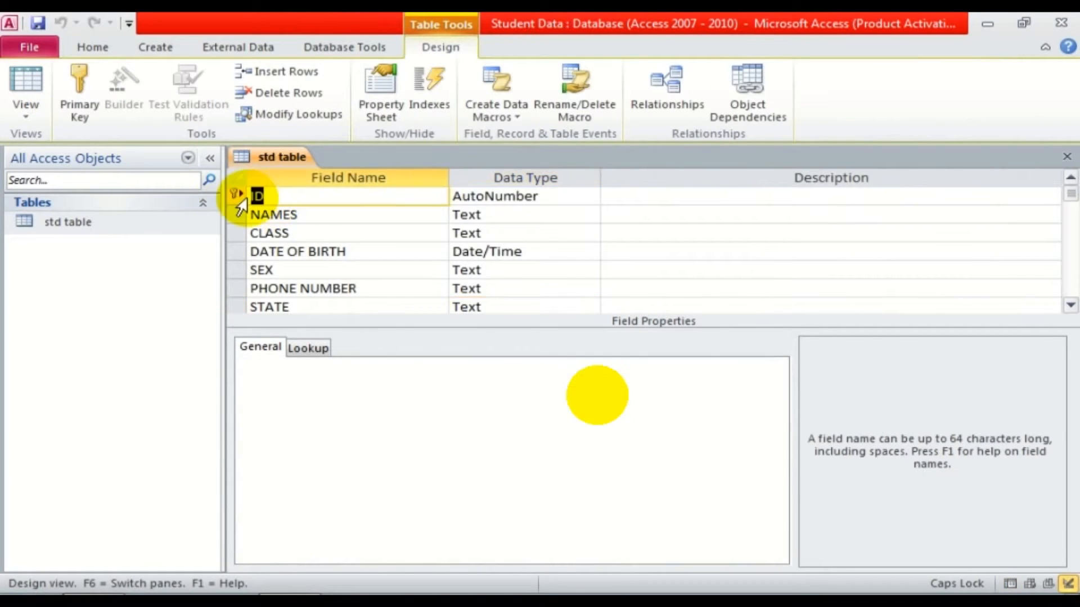
Rename ID to S/N, save, then narrow the S/N column and widen NAMES in the datasheet.
type("S/N")
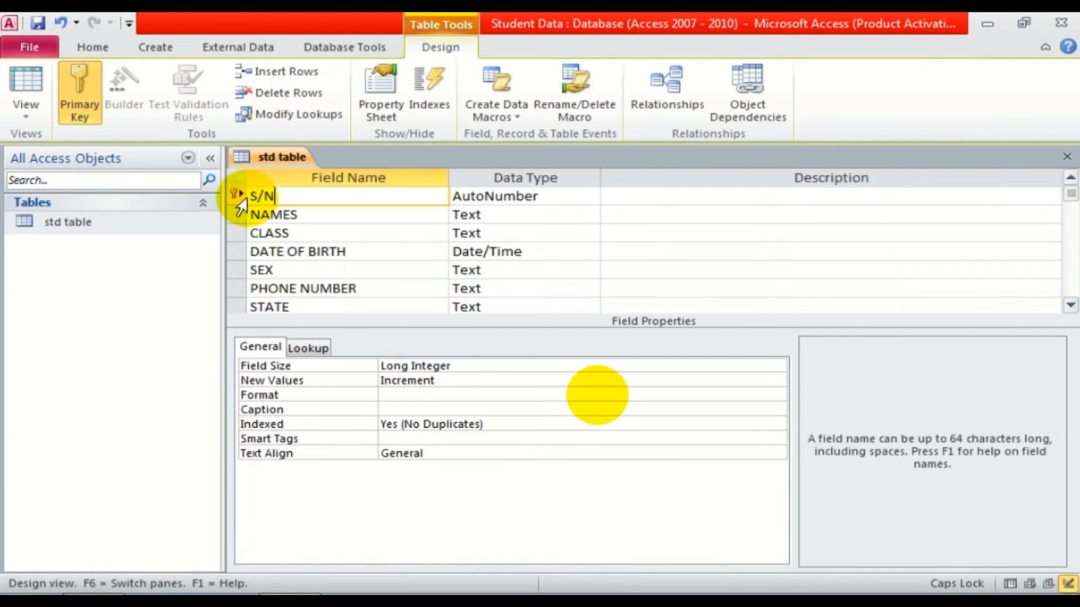
left_click(325, 217)
left_click(26, 84)
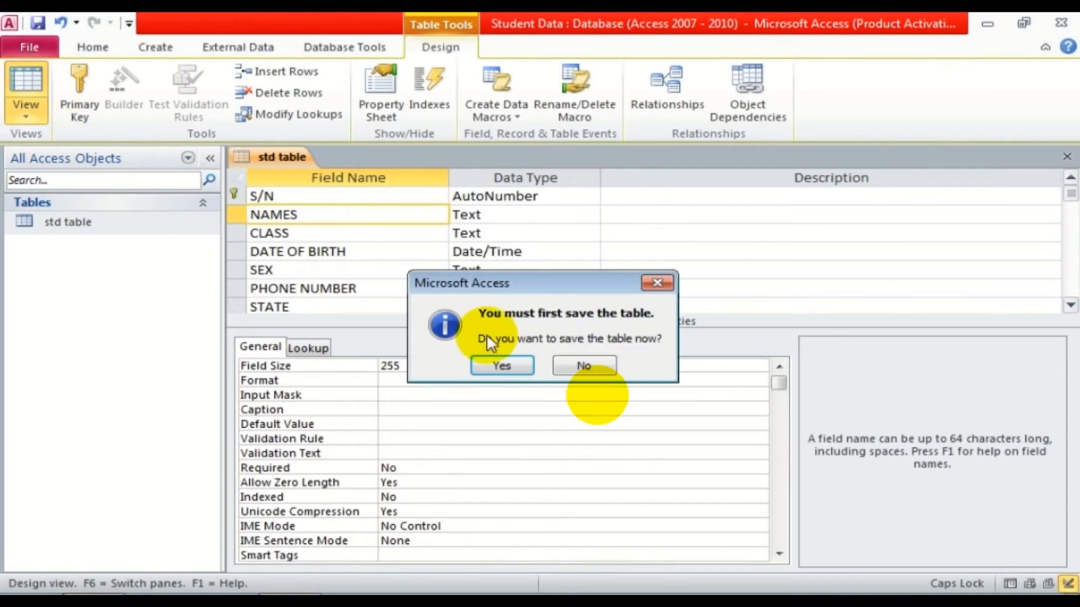
left_click(489, 362)
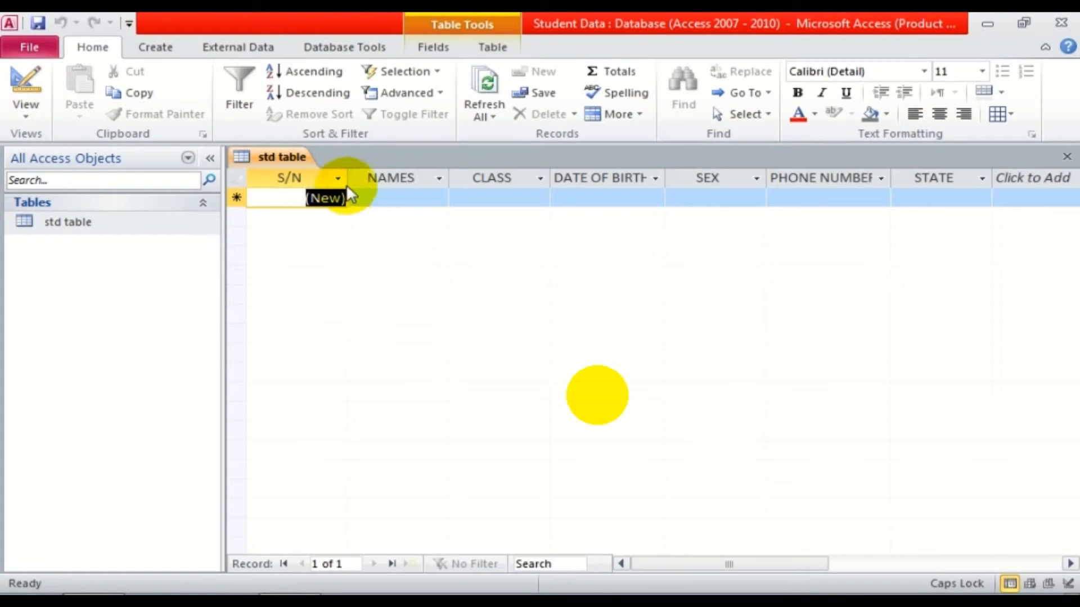
left_click_drag(354, 176, 311, 179)
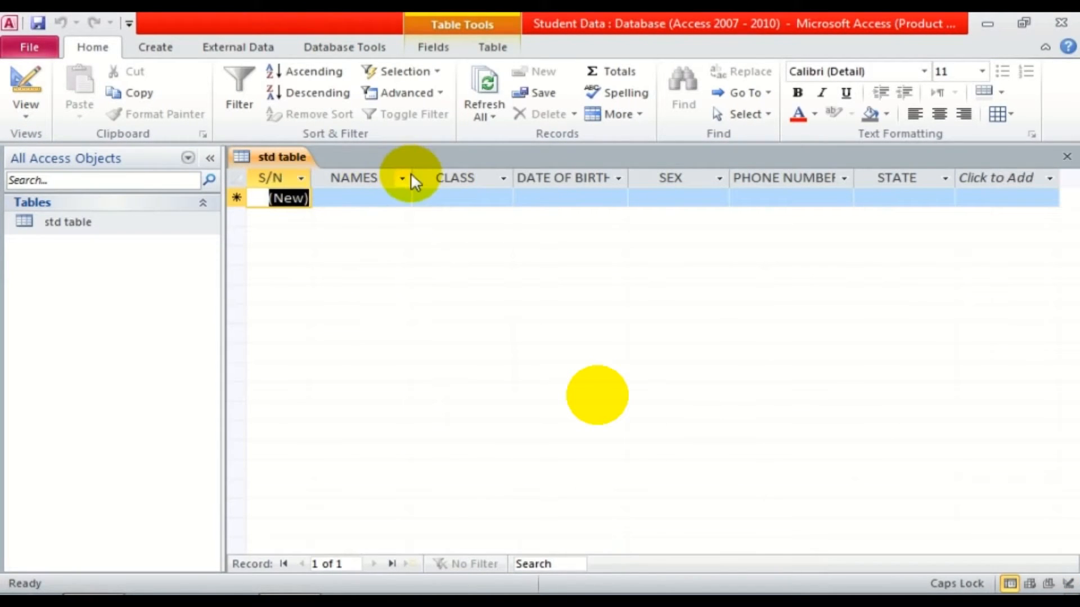
left_click_drag(411, 177, 511, 174)
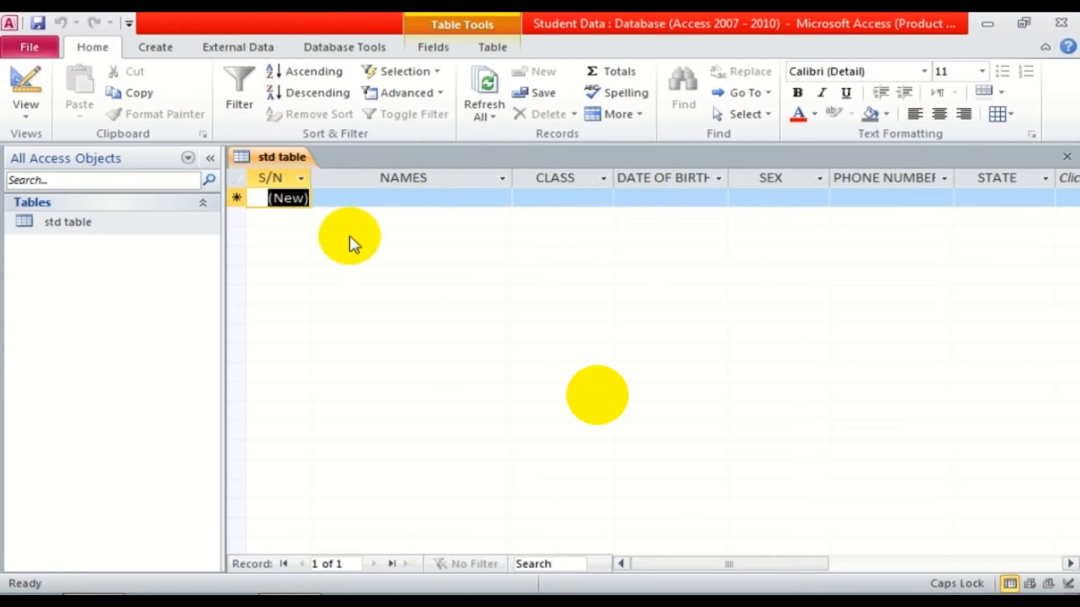
Enter two student names with classes SS2 and SS1.
left_click(344, 199)
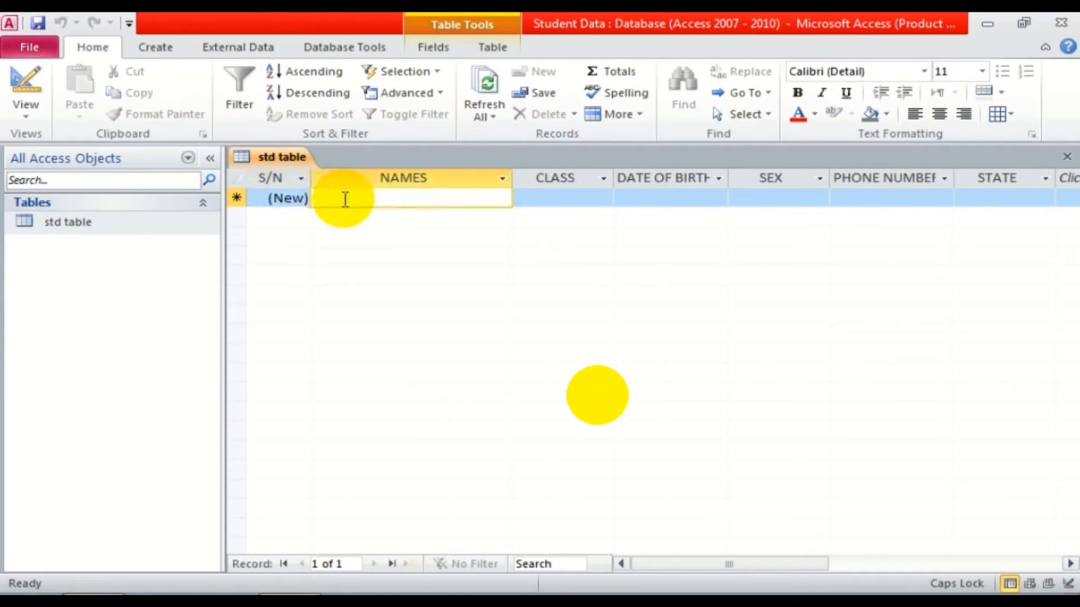
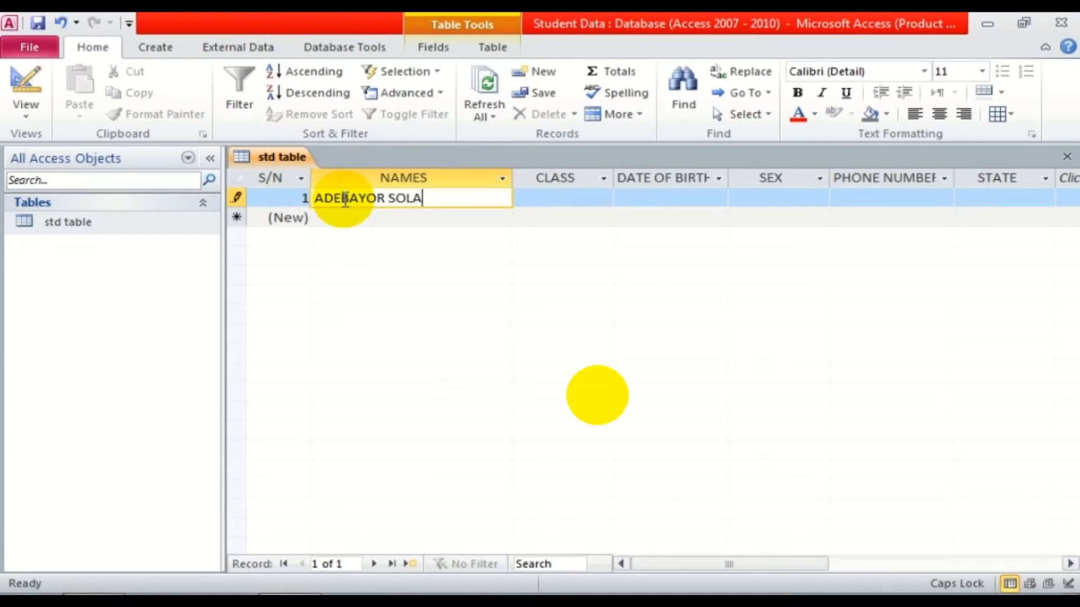
key("Tab")
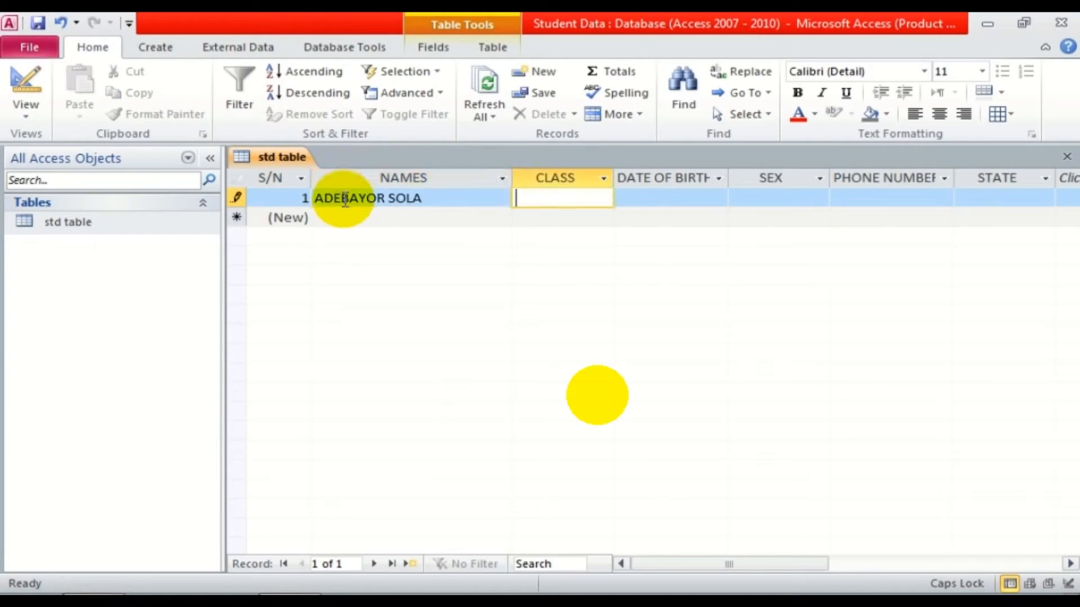
type("SS2")
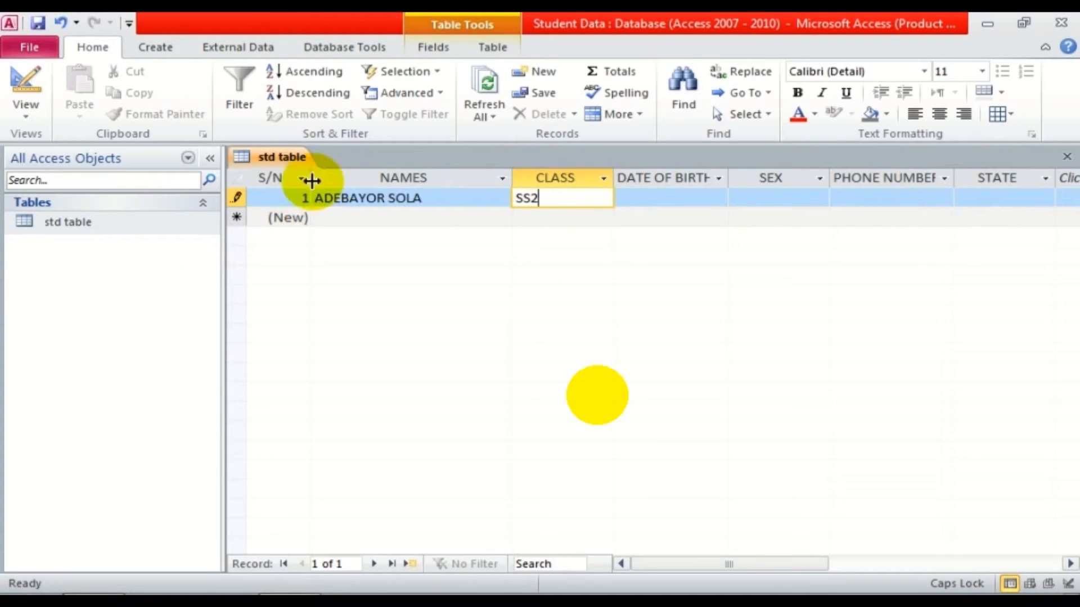
left_click(320, 218)
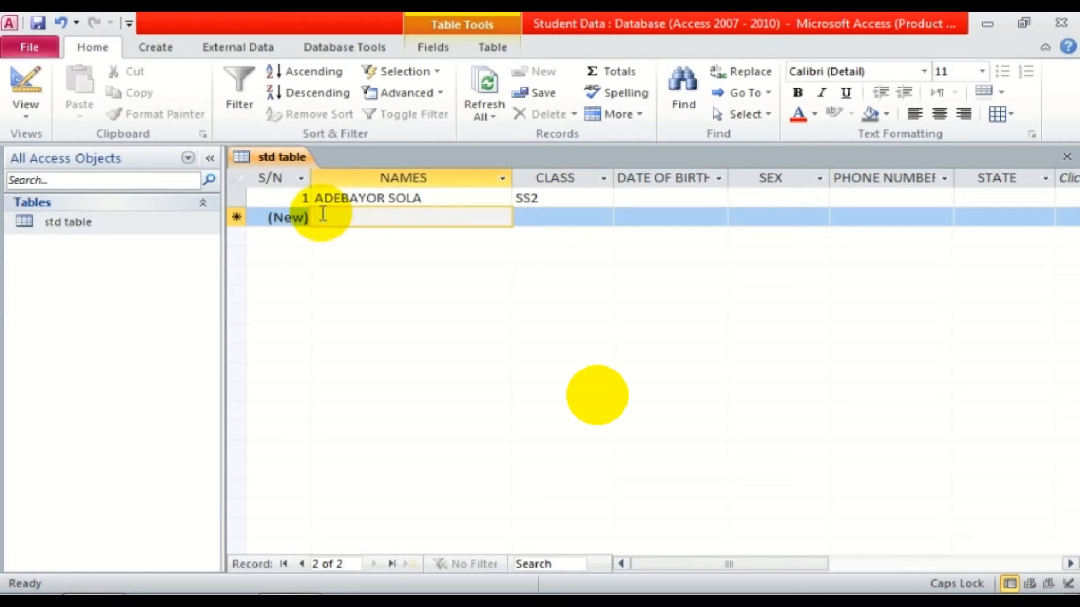
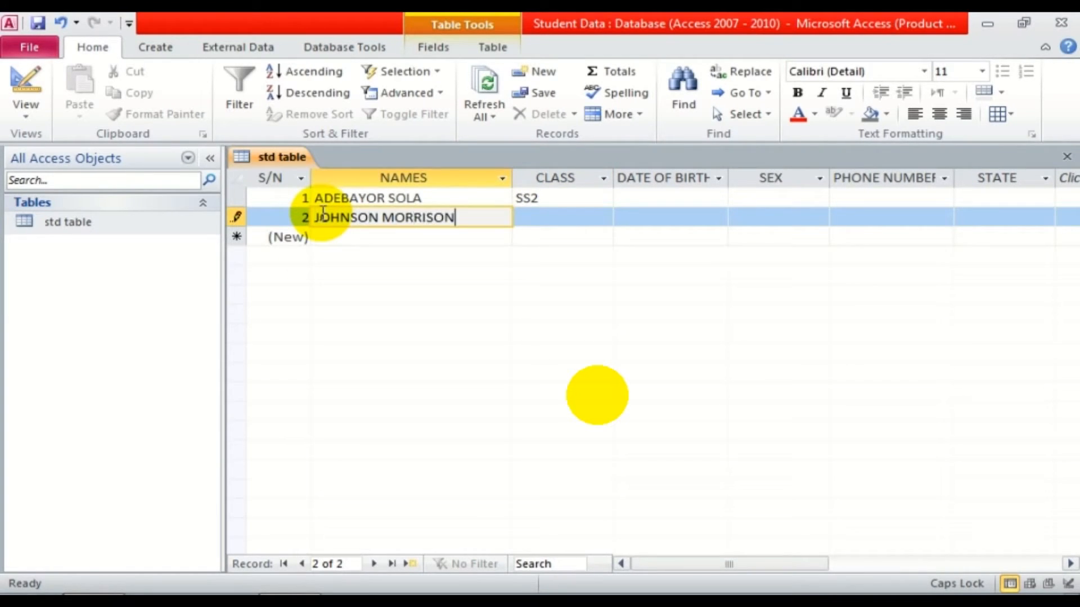
key("Tab")
type("SS1")
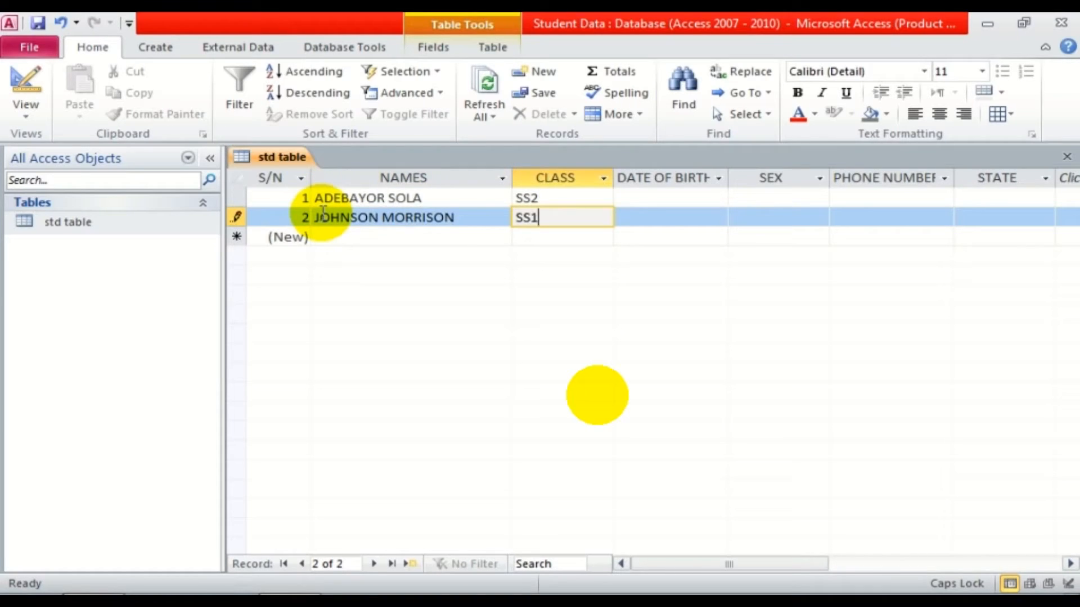
Add two more student names and set classes SS3 and JSS1 on records 3 and 4.
left_click(325, 239)
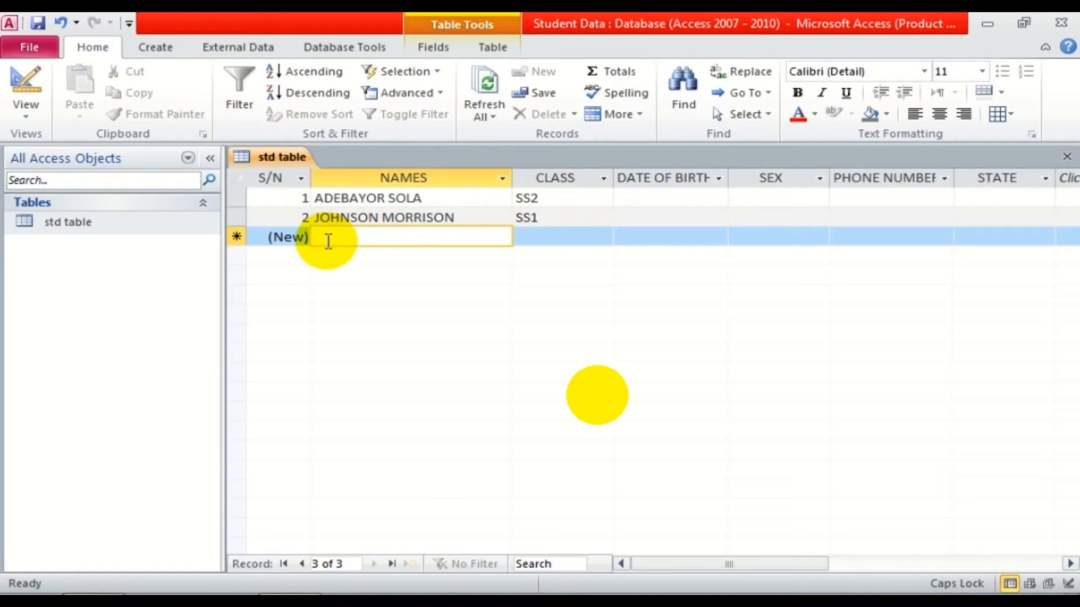
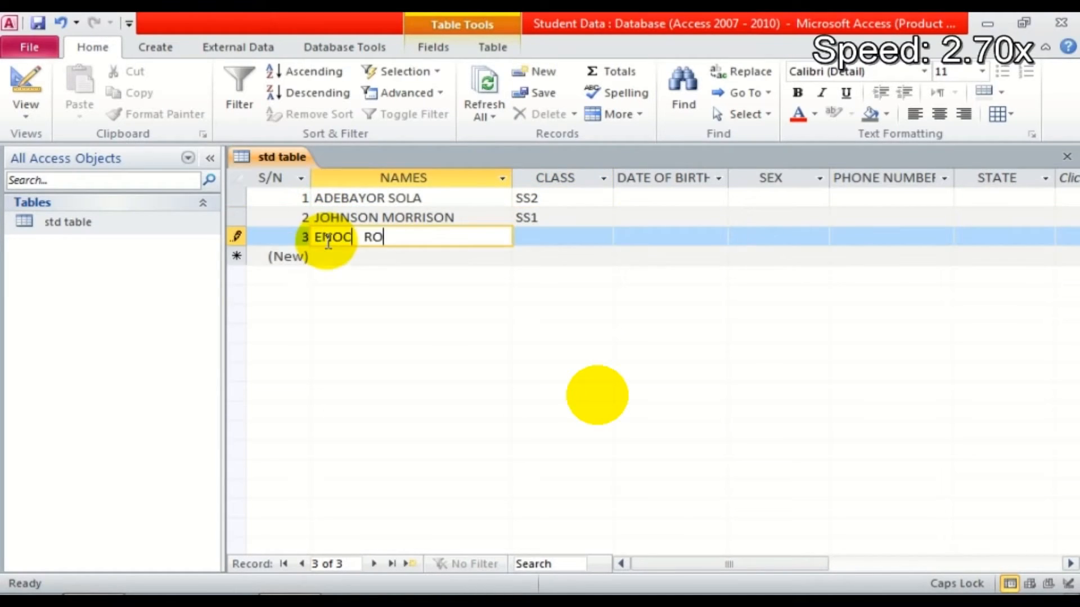
left_click(339, 254)
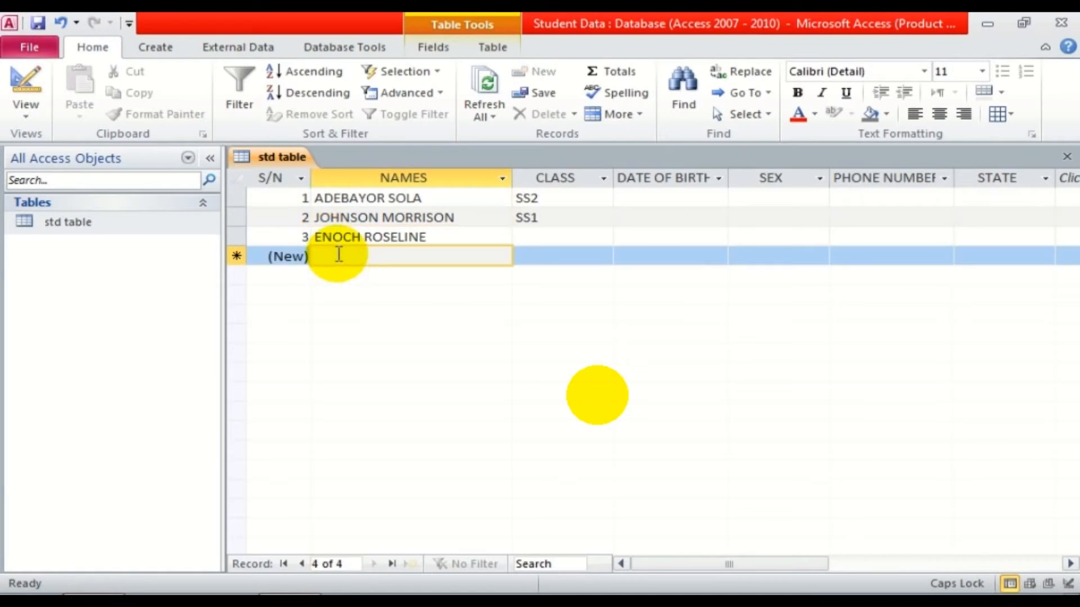
key("Tab")
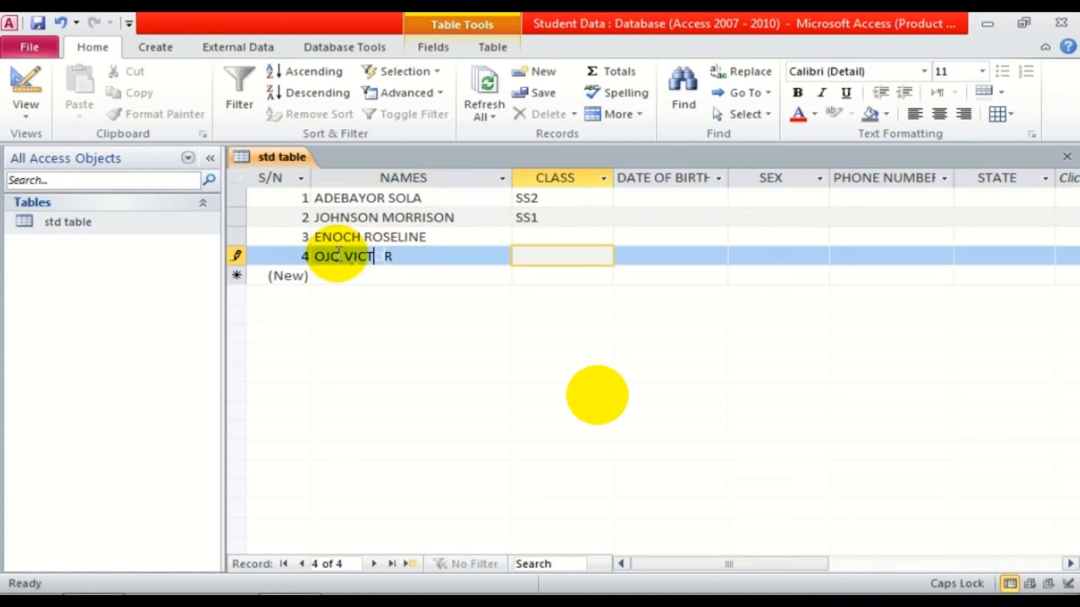
left_click(519, 236)
type("SS3")
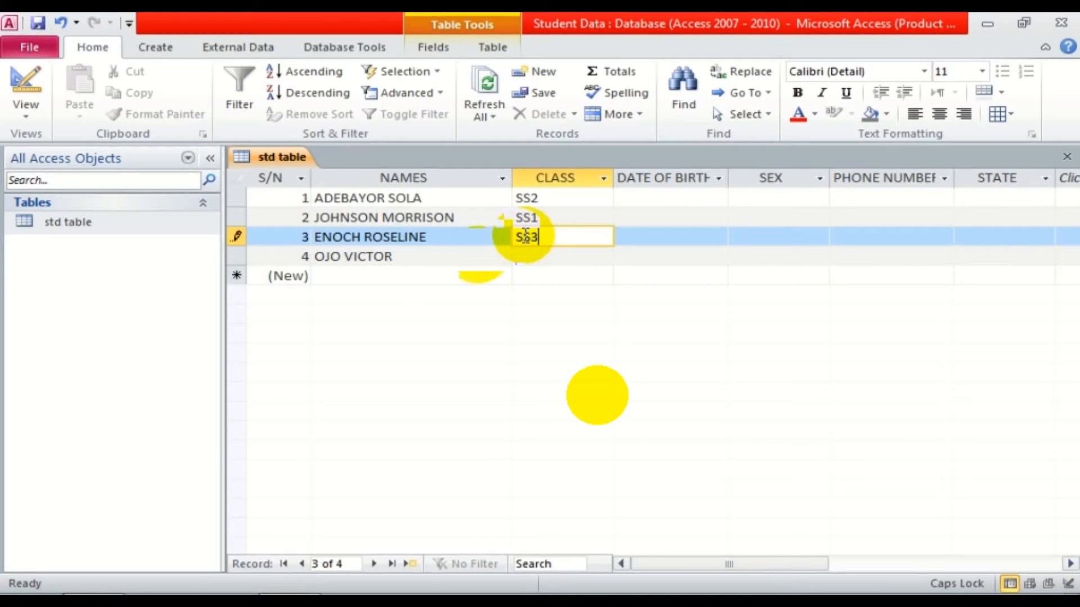
left_click(526, 256)
type("JSS1")
Add the fifth, sixth and seventh students' names, fixing a typo in the sixth.
left_click(400, 276)
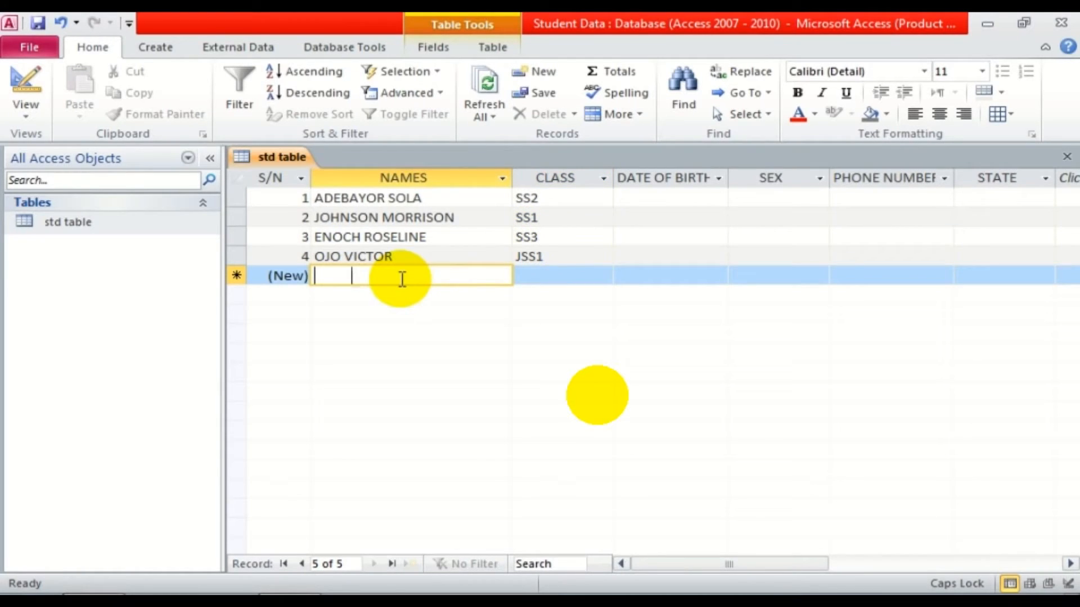
left_click(378, 296)
type("EU")
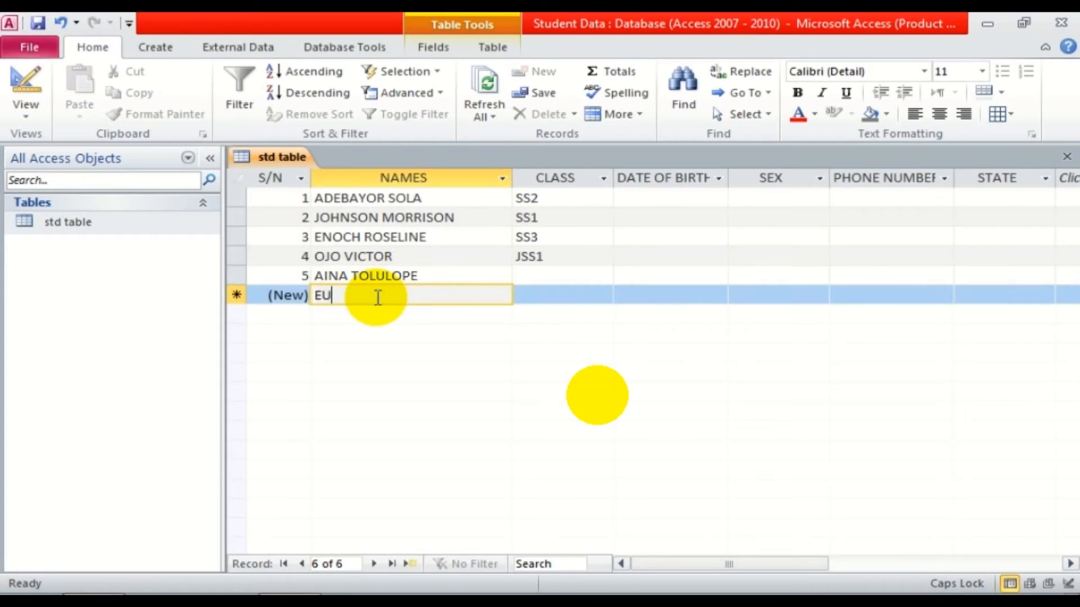
key("BackSpace")
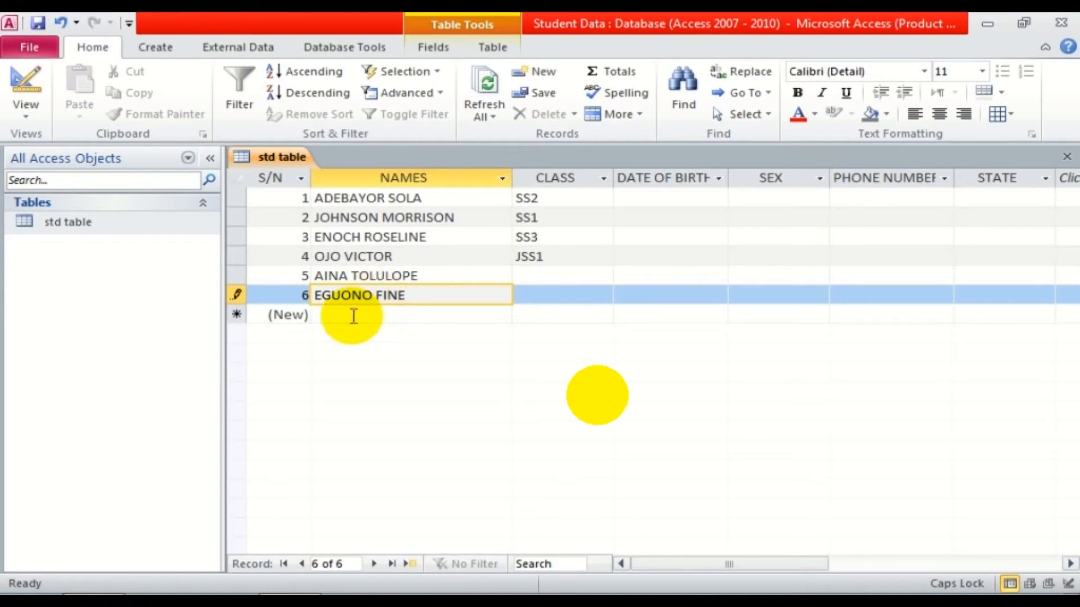
left_click(339, 315)
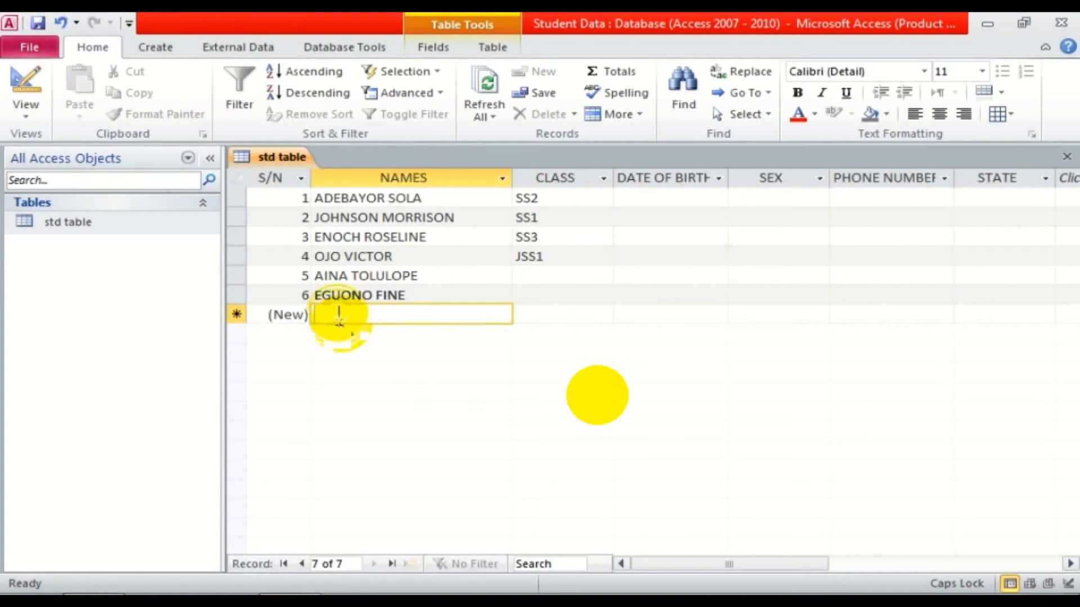
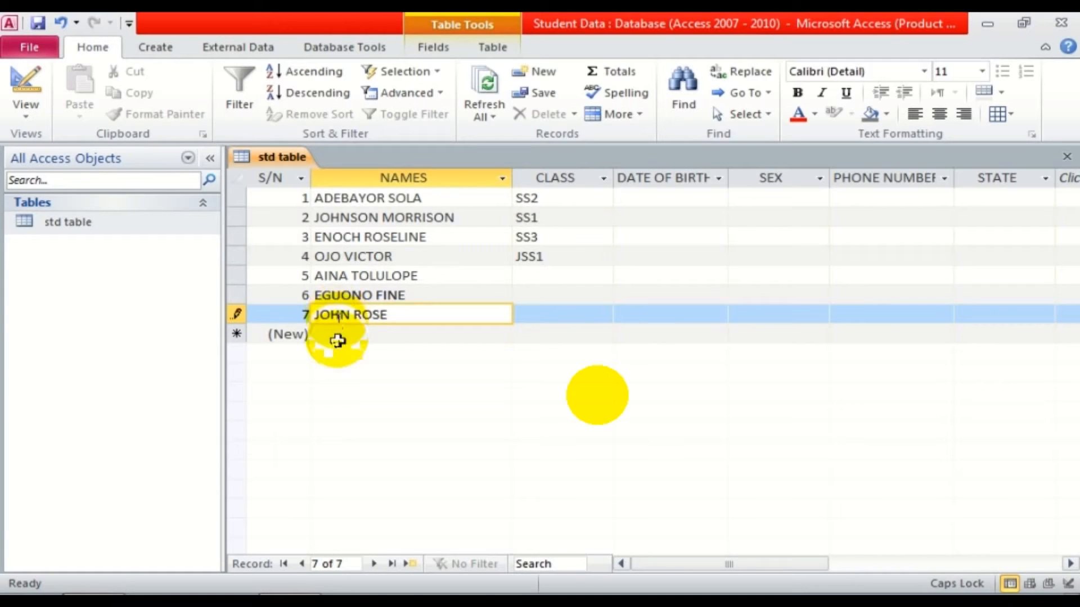
left_click(337, 337)
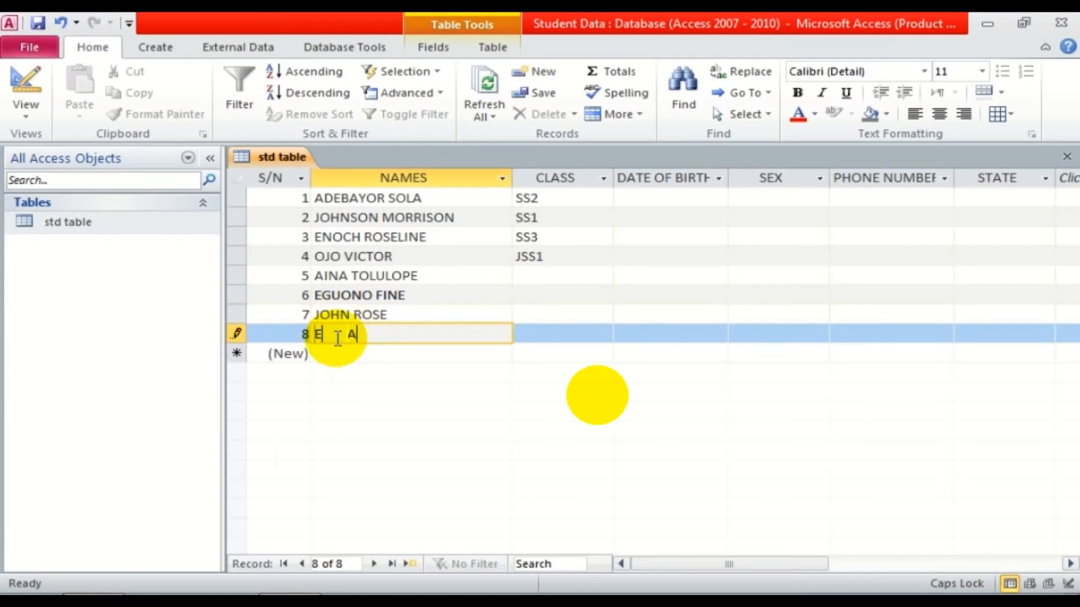
Add the last three students' names, correcting the ninth name's spelling.
left_click(345, 350)
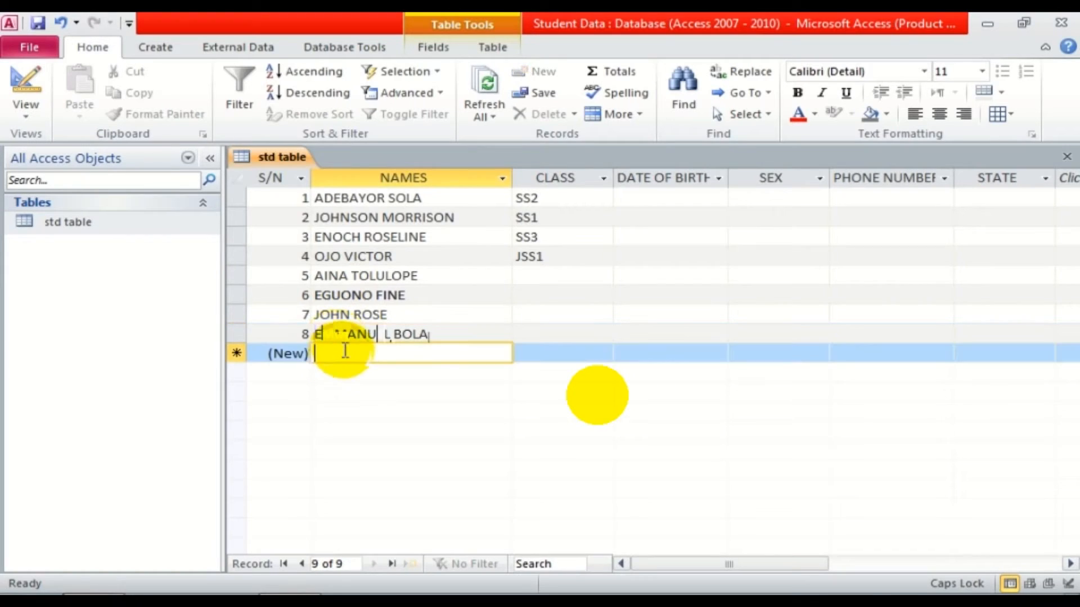
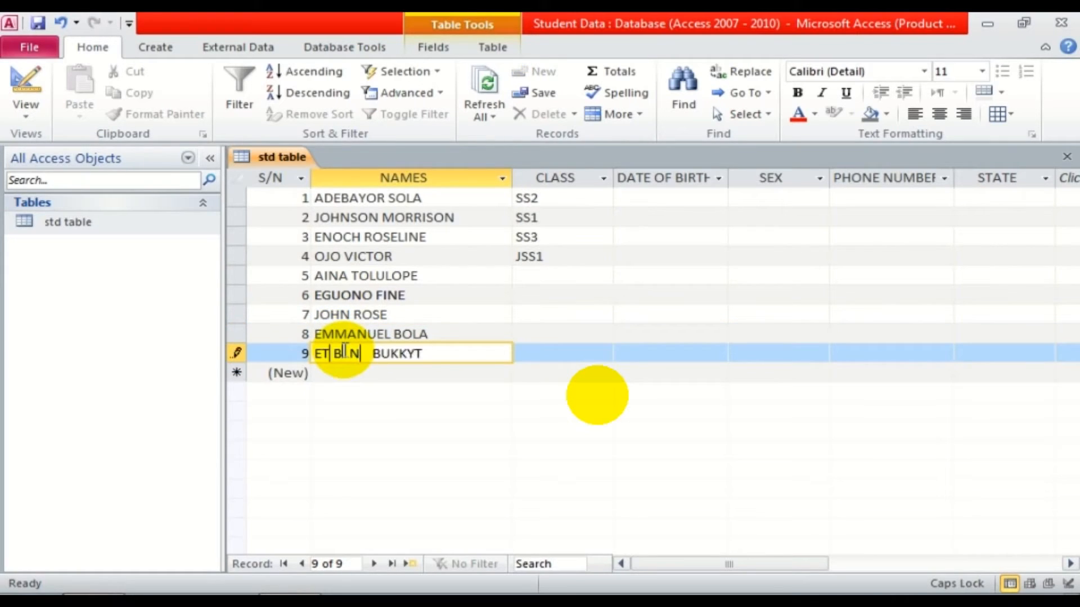
left_click(330, 373)
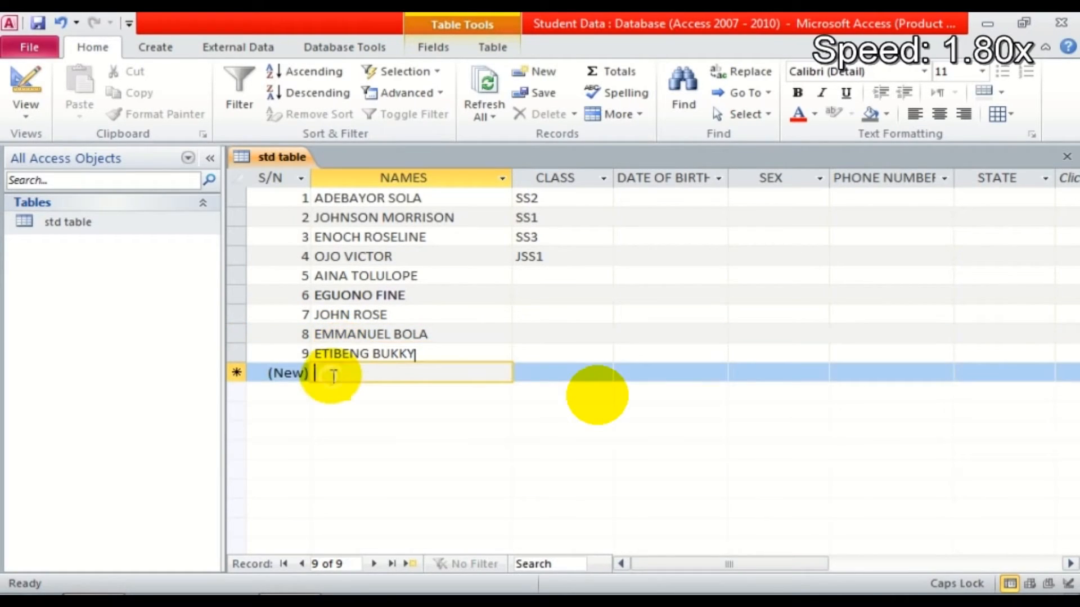
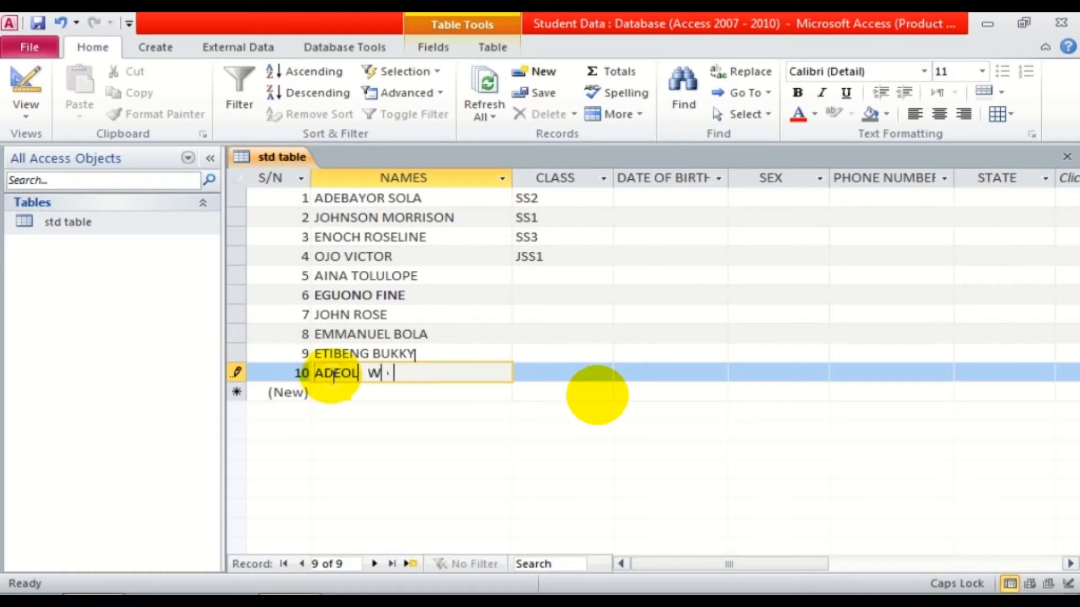
Fill the remaining CLASS cells with JSS1, JSS2, JSS3, SS2 and SSS3.
left_click(545, 277)
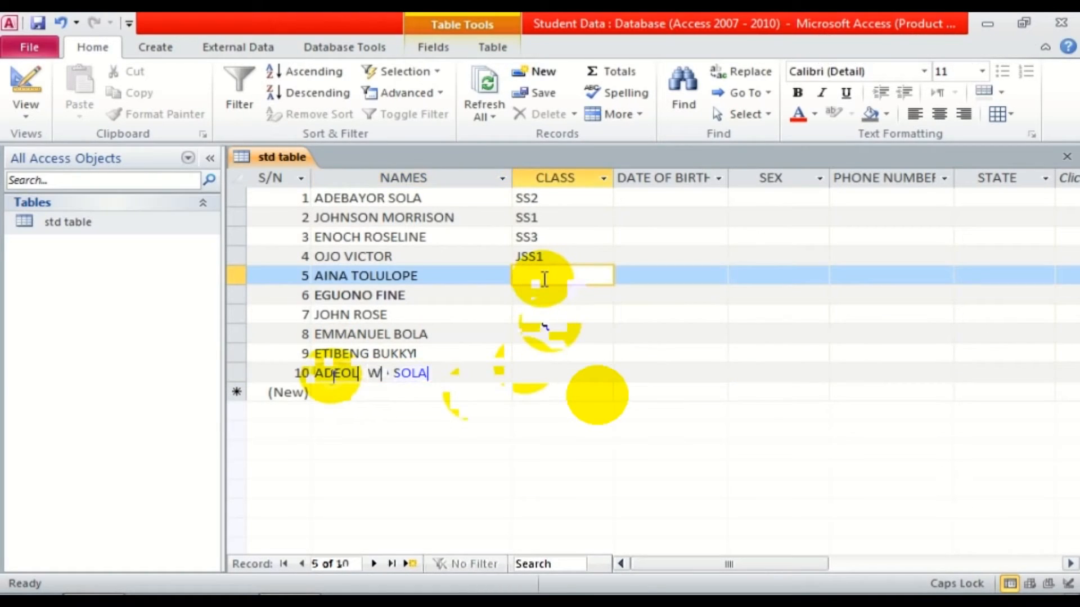
type("JSS1")
left_click(547, 293)
type("JSS2")
key("Down")
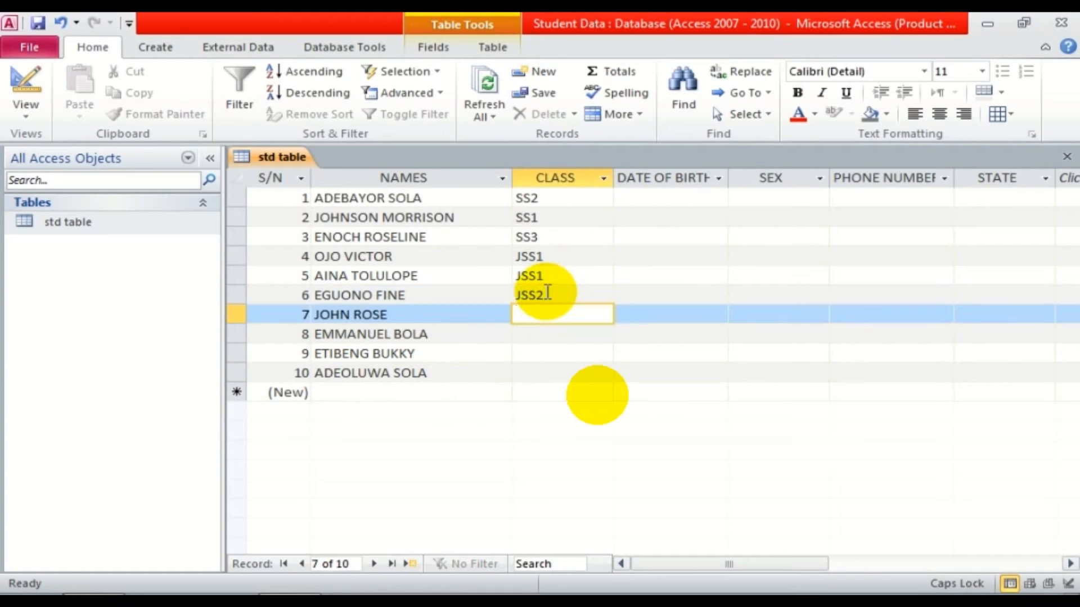
type("JSS3")
key("Down")
type("SS1")
key("Down")
type("SS")
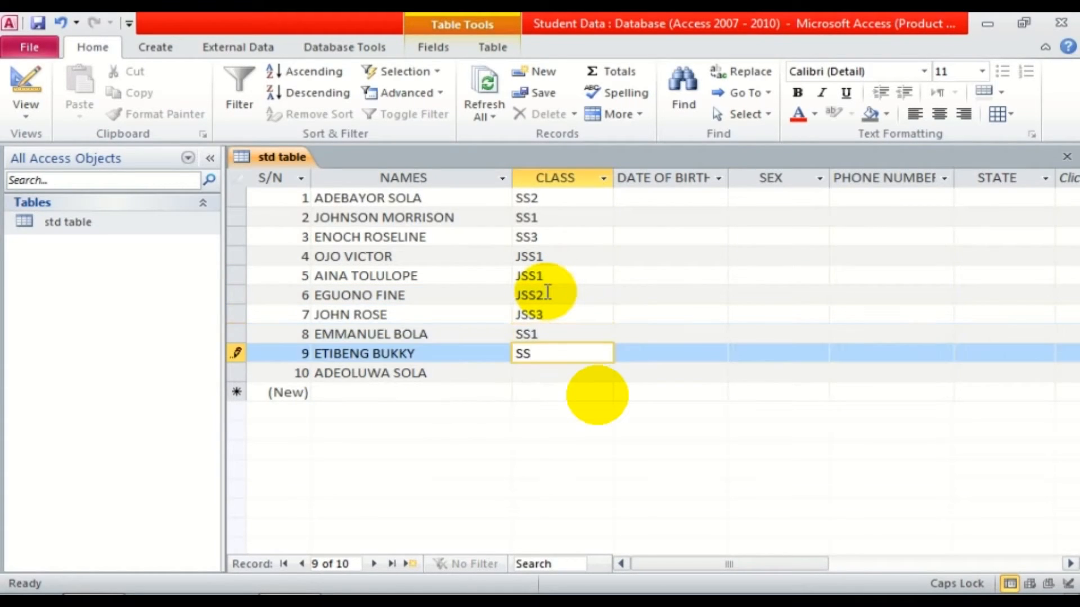
type("2")
key("Down")
type("SSS3")
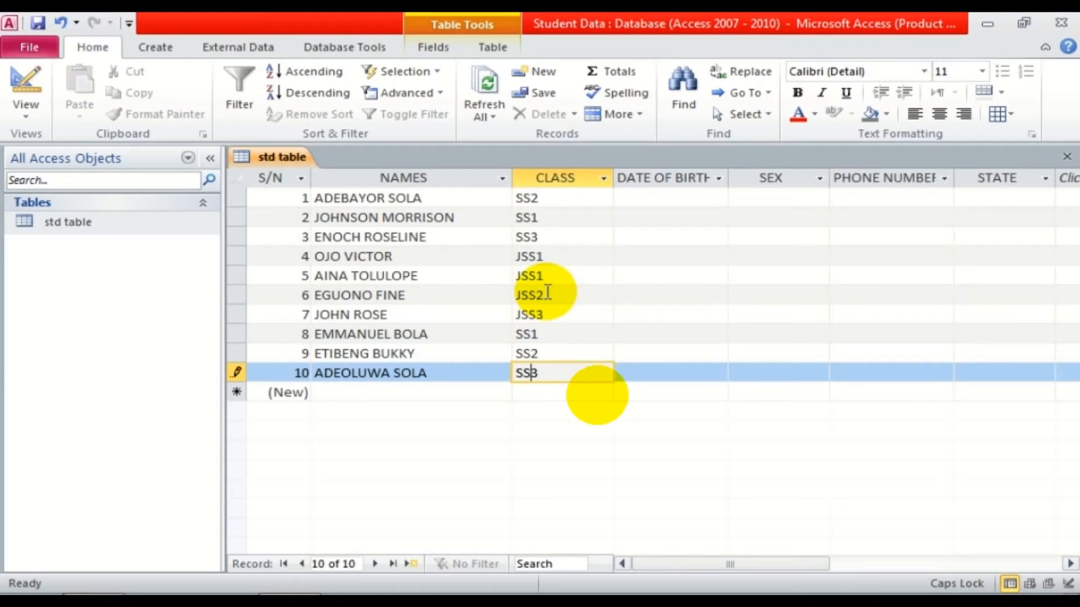
Add an extra S to each SS class value so it reads SSS.
key("Up")
key("F2")
key("Left")
type("S")
key("Up")
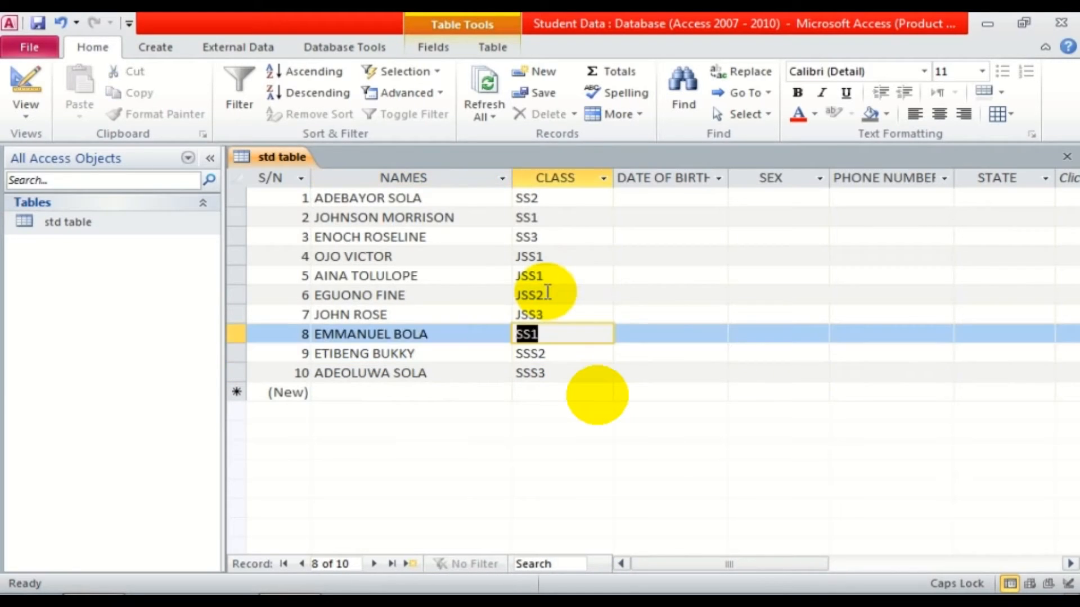
key("F2")
key("Left")
type("S")
key("Up")
key("Up")
key("Up")
key("Up")
key("Up")
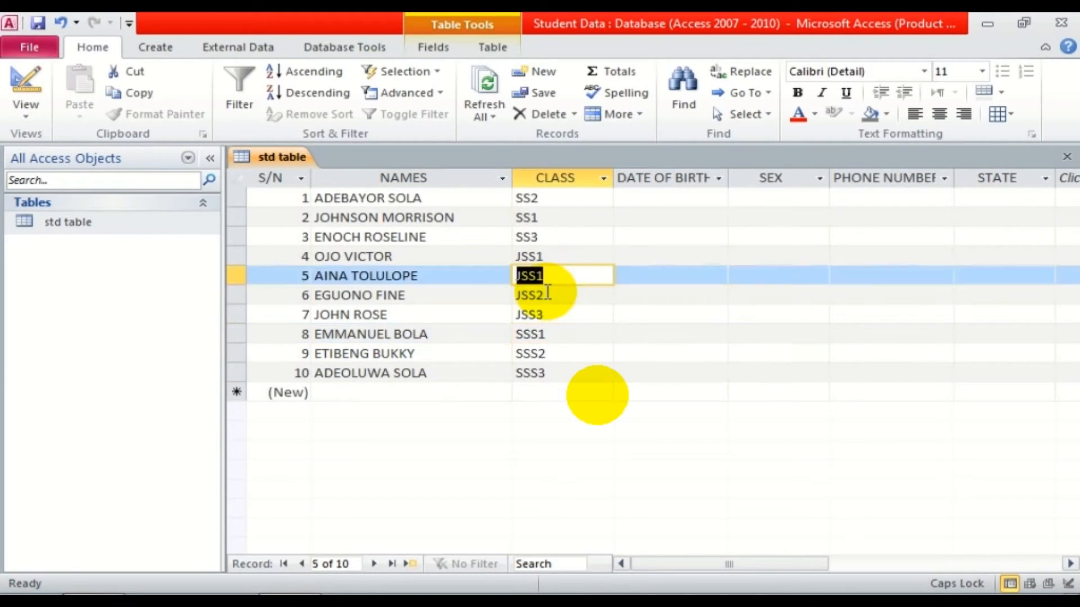
key("F2")
key("Left")
type("S")
key("Up")
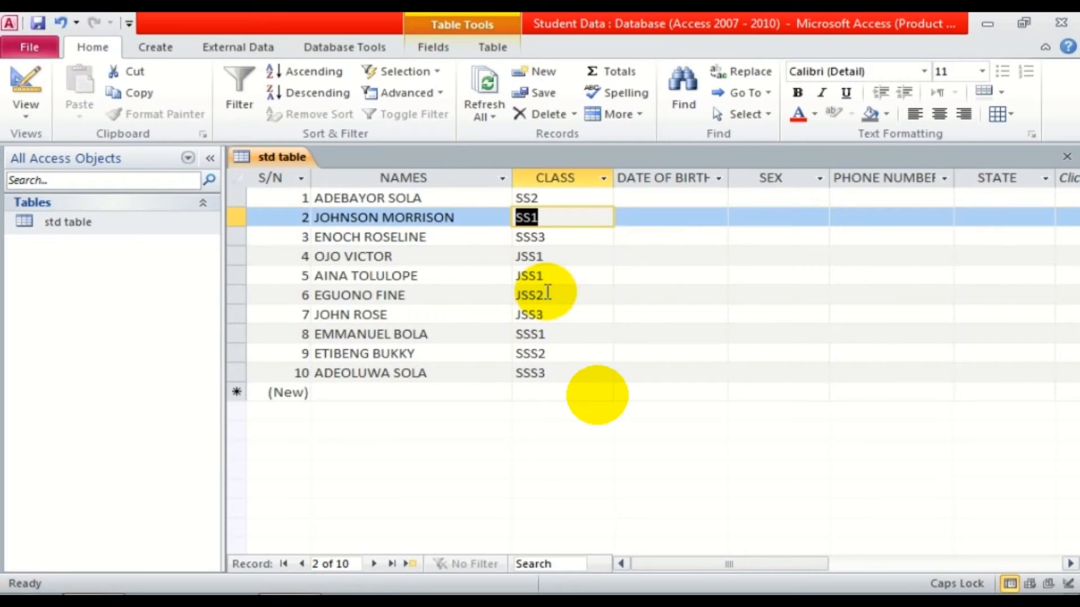
key("F2")
key("Left")
type("S")
key("Up")
key("F2")
key("Left")
type("S")
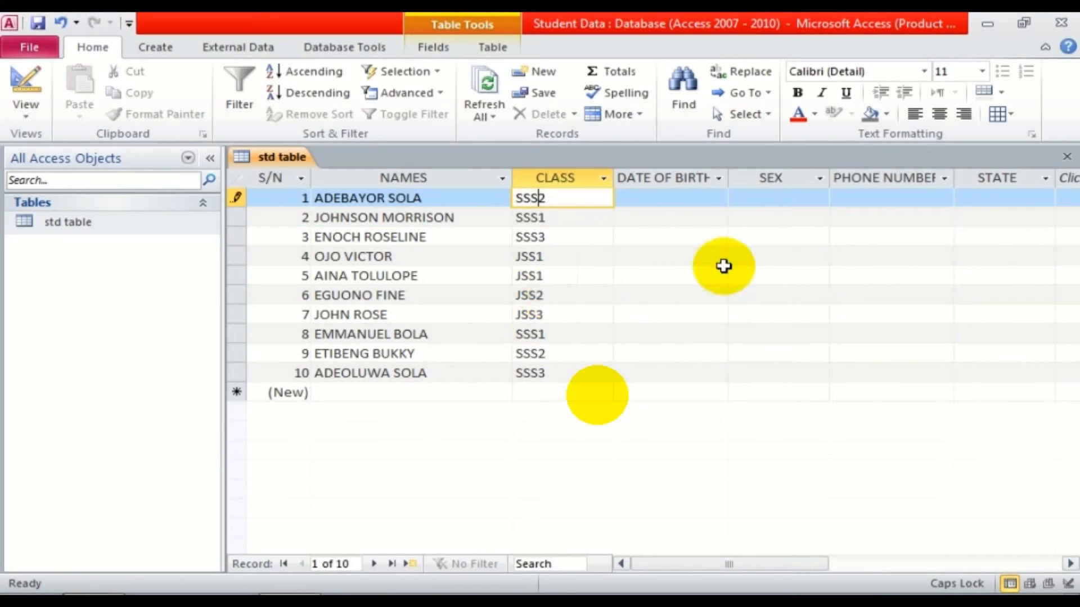
left_click(653, 240)
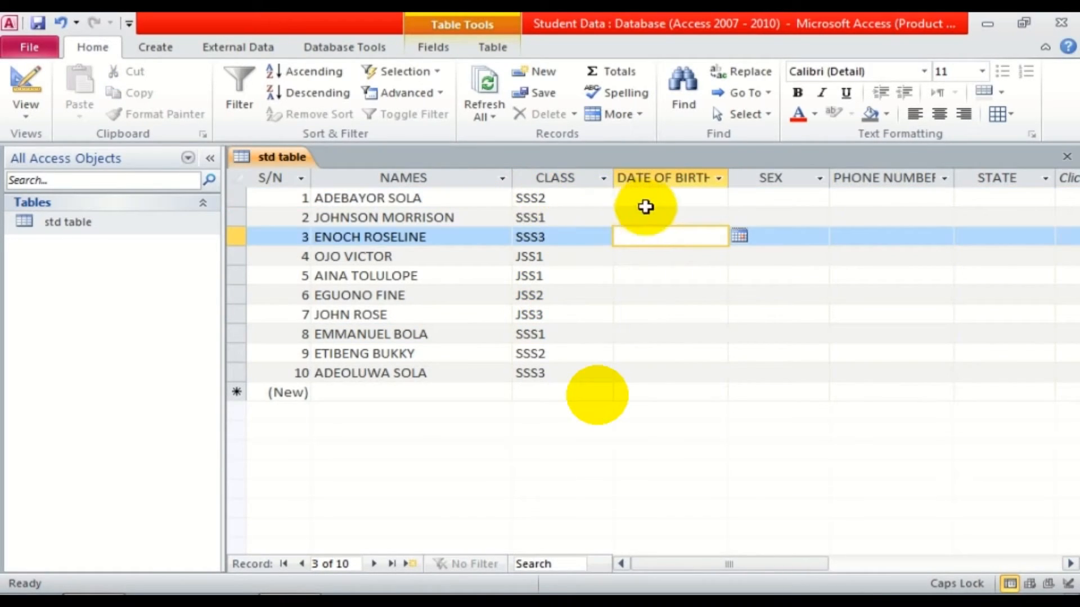
Pick birth dates for students 1–5: 25, 5, 13, 13 and 12 March 2020.
left_click(703, 199)
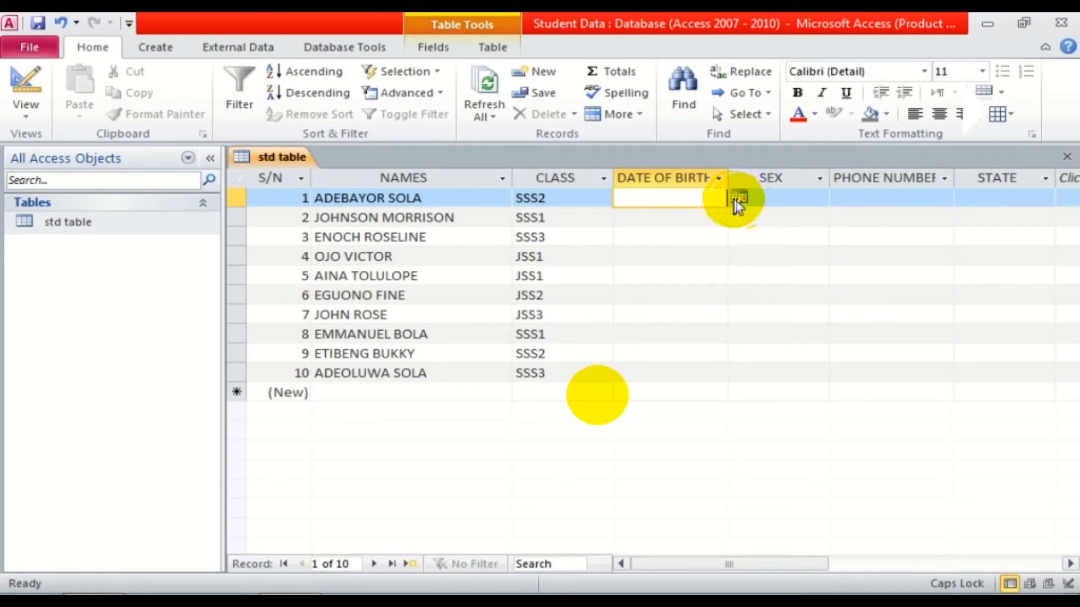
left_click(739, 196)
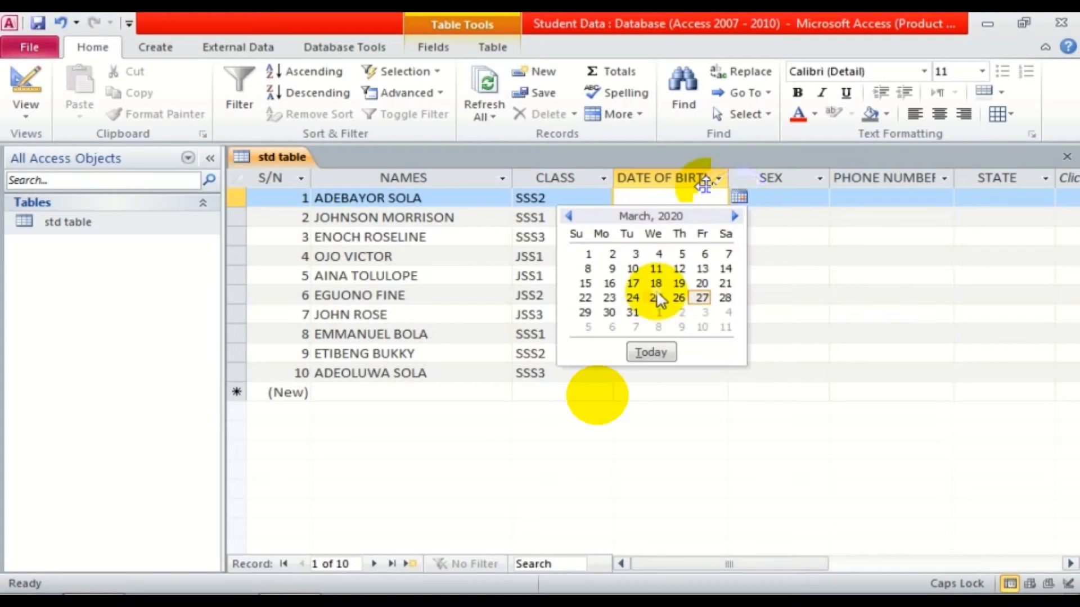
left_click(656, 298)
left_click(734, 217)
left_click(681, 292)
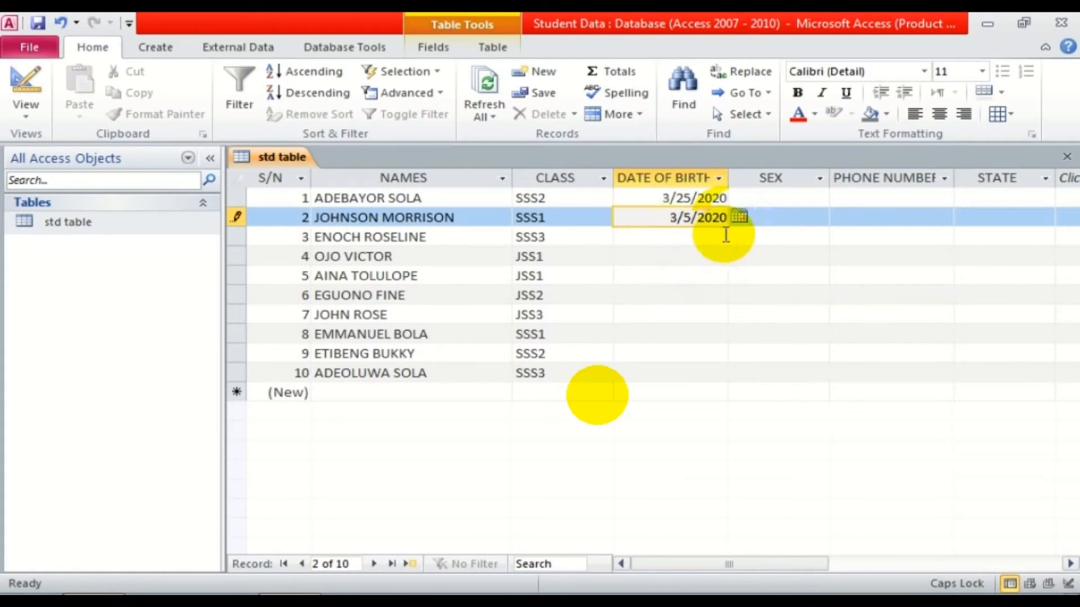
left_click(723, 235)
left_click(739, 235)
left_click(697, 307)
left_click(726, 256)
left_click(738, 256)
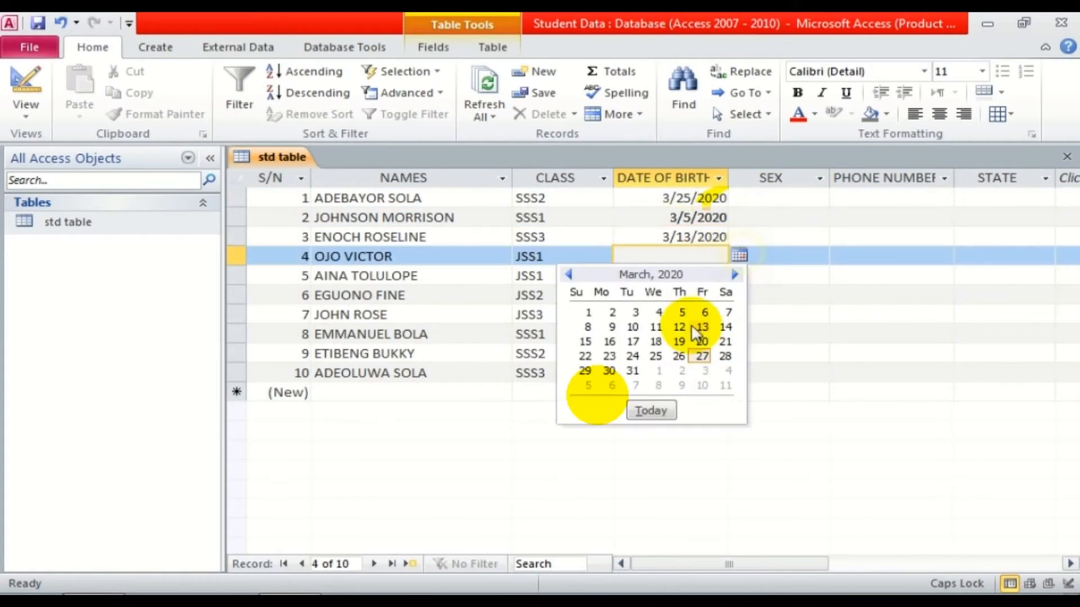
left_click(700, 327)
left_click(716, 275)
left_click(739, 275)
left_click(679, 346)
Pick birth dates for students 6–10: 31, 18, 12, 5 and 5 March 2020.
left_click(726, 295)
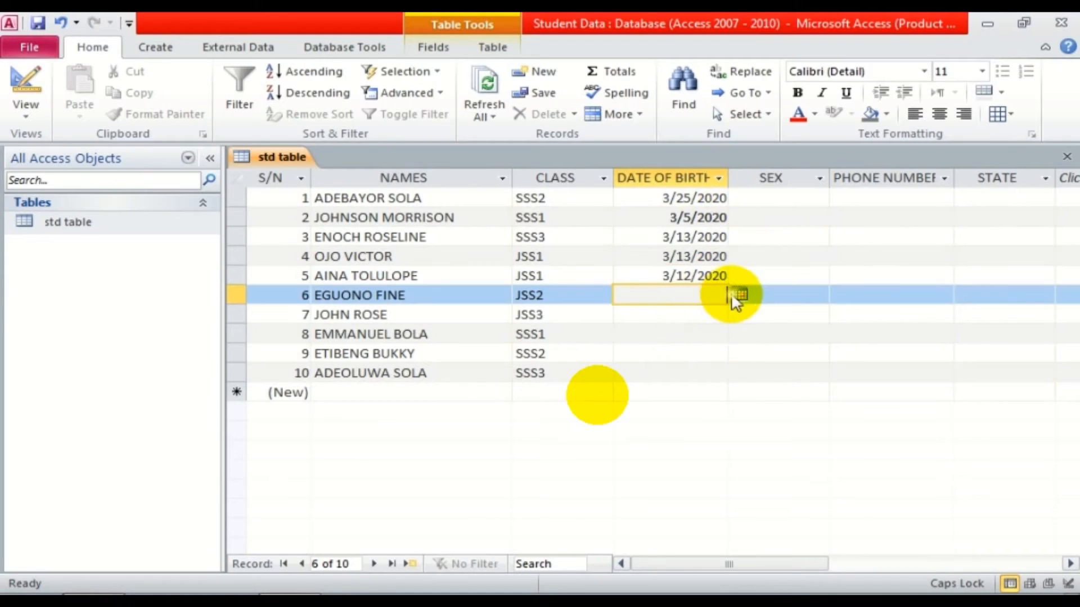
left_click(739, 294)
left_click(633, 410)
left_click(697, 320)
left_click(740, 314)
left_click(655, 399)
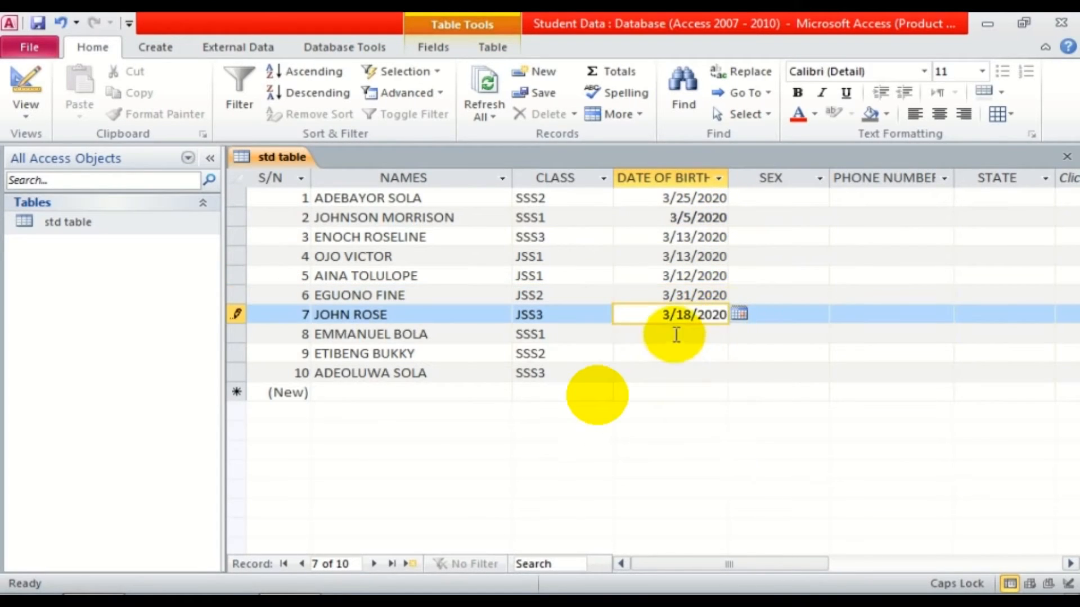
left_click(703, 334)
left_click(740, 332)
left_click(678, 404)
left_click(722, 354)
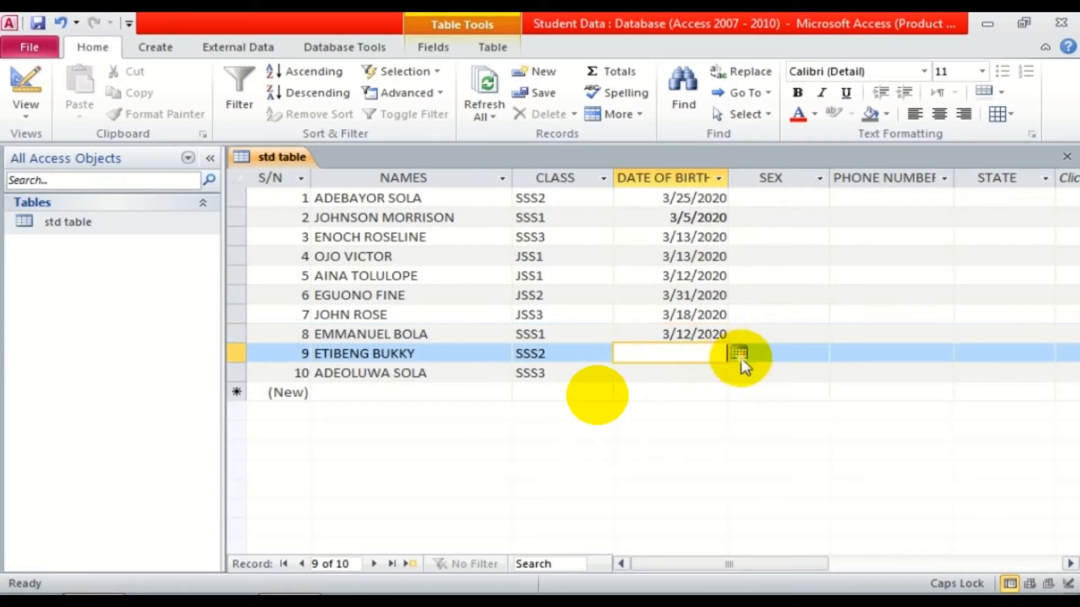
left_click(739, 353)
left_click(681, 408)
left_click(701, 374)
left_click(740, 372)
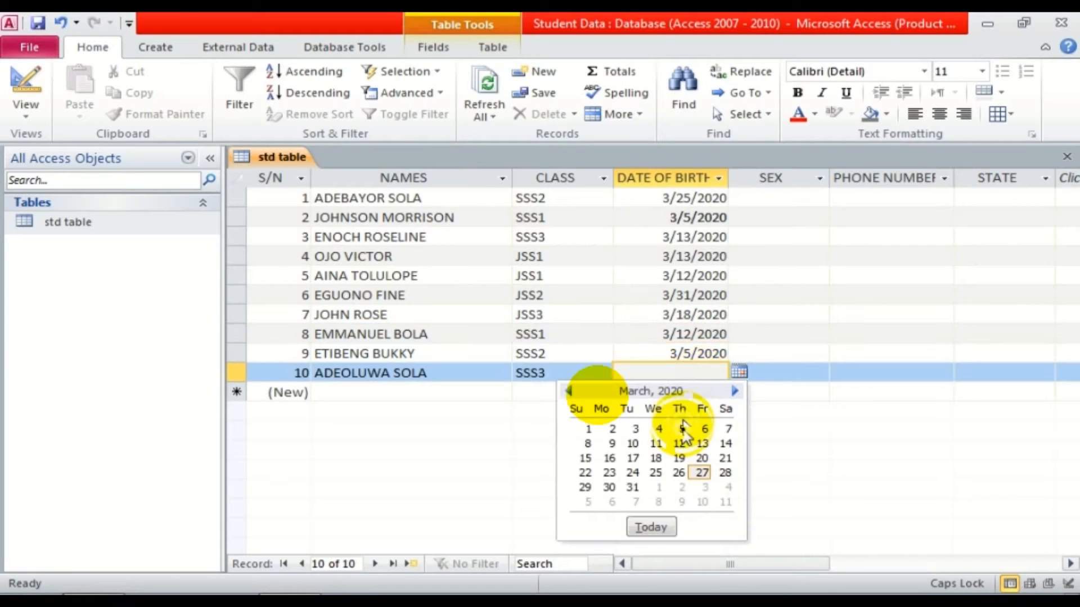
left_click(683, 427)
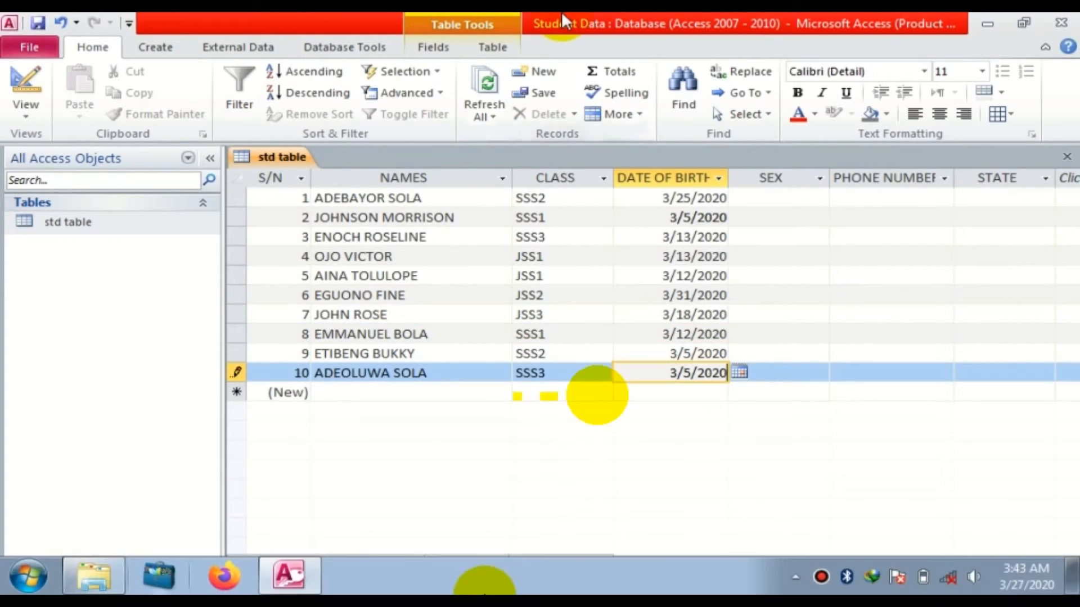
Change the first student's birth year from 2020 to 1999.
left_click(709, 198)
left_click_drag(697, 197, 728, 197)
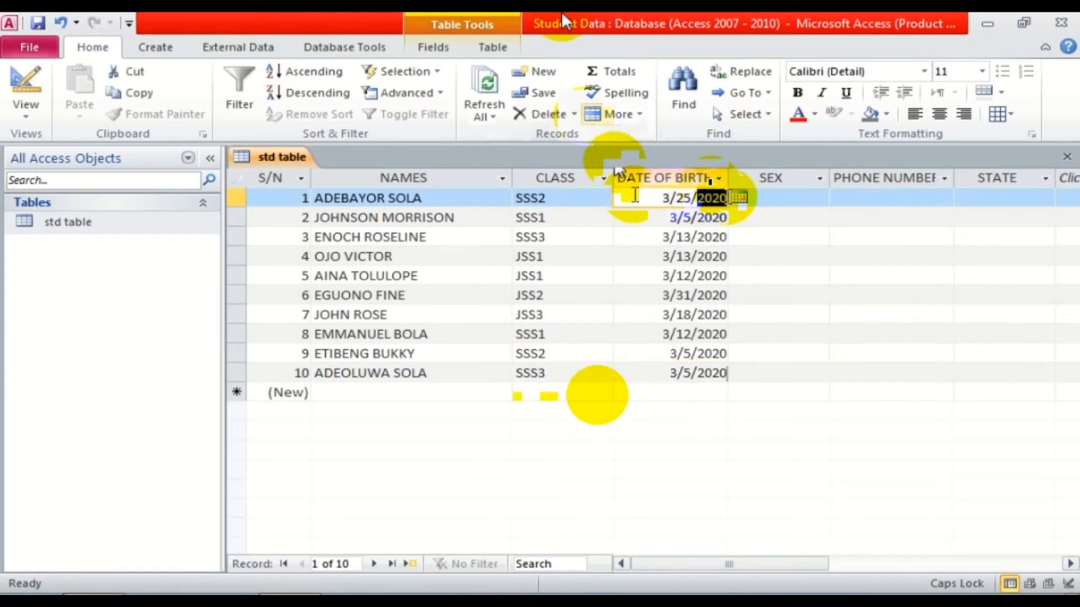
type("99")
key("BackSpace")
key("BackSpace")
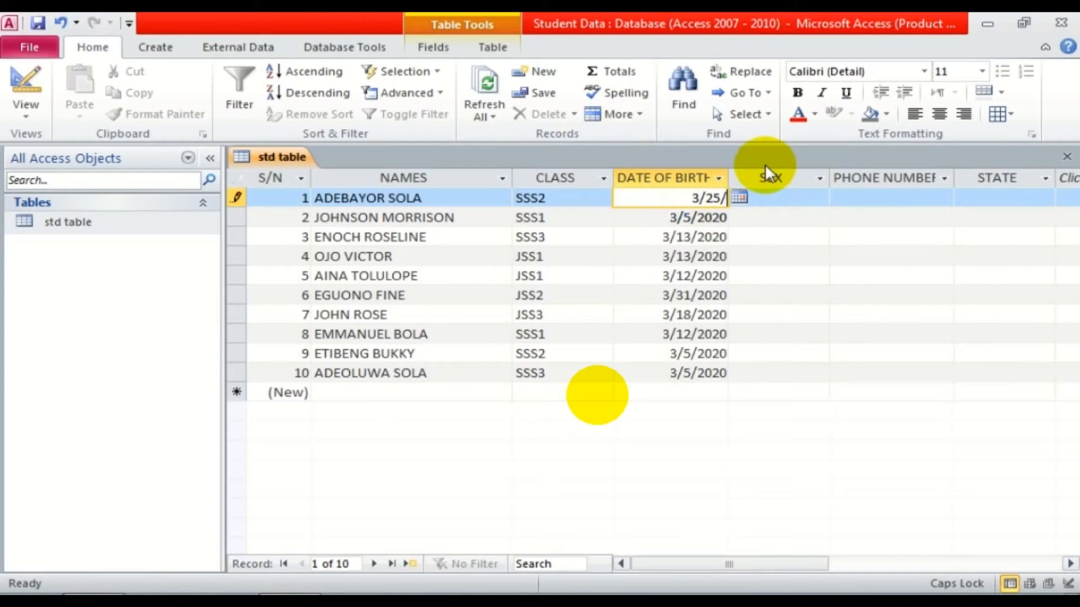
type("1999")
left_click(707, 216)
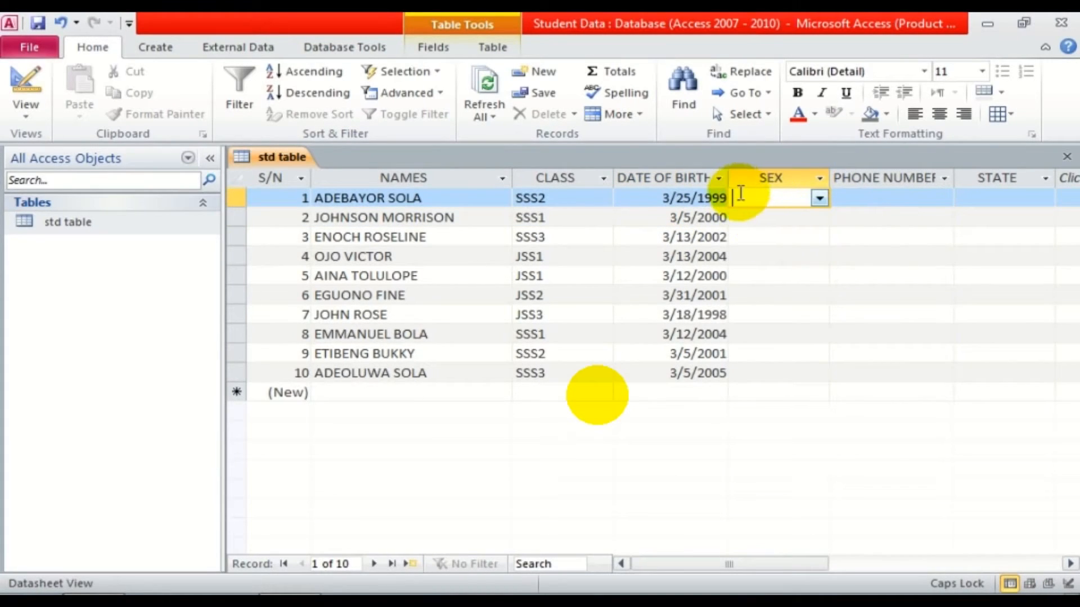
Choose MALE from the first student's SEX dropdown and FEMALE for the second.
left_click(820, 197)
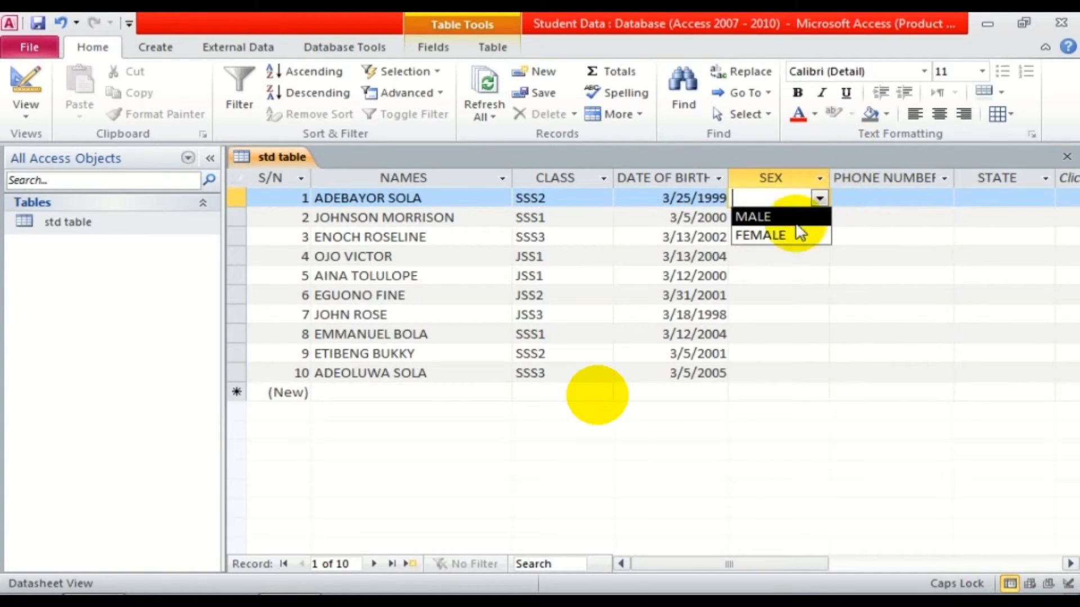
left_click(765, 216)
left_click(771, 222)
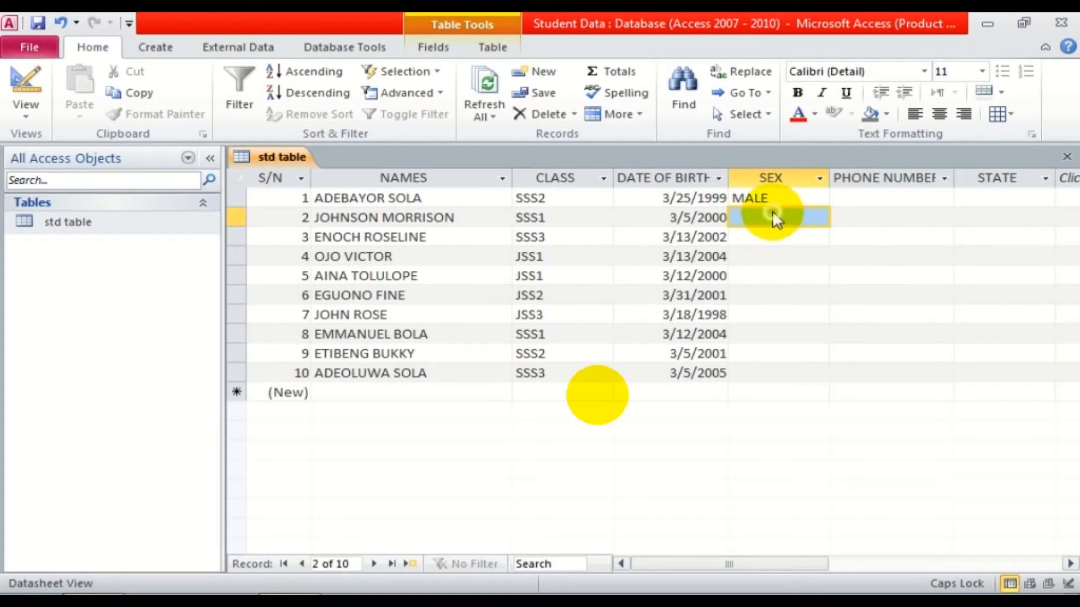
left_click(767, 198)
left_click(771, 217)
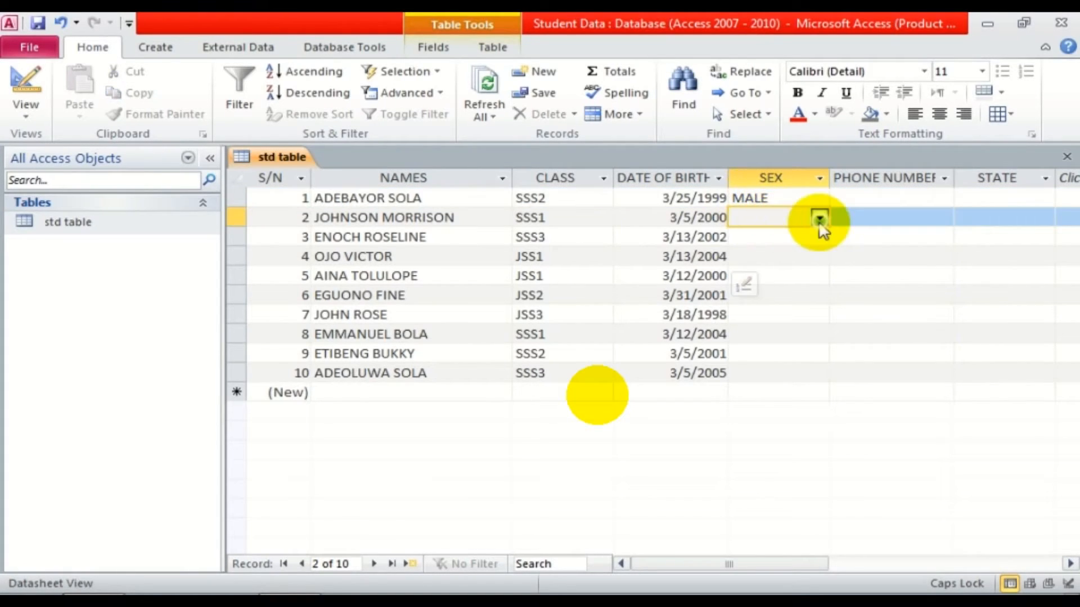
left_click(820, 217)
left_click(759, 256)
left_click(26, 110)
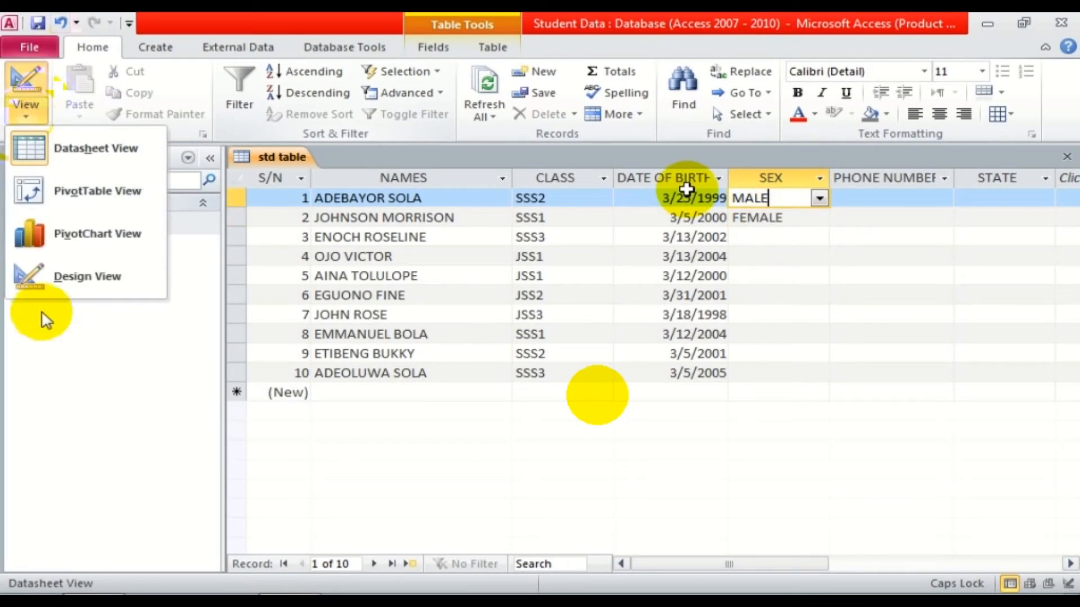
Try a Lookup Wizard on the SEX field in Design view, cancel it, then save and return to Datasheet view.
left_click(107, 271)
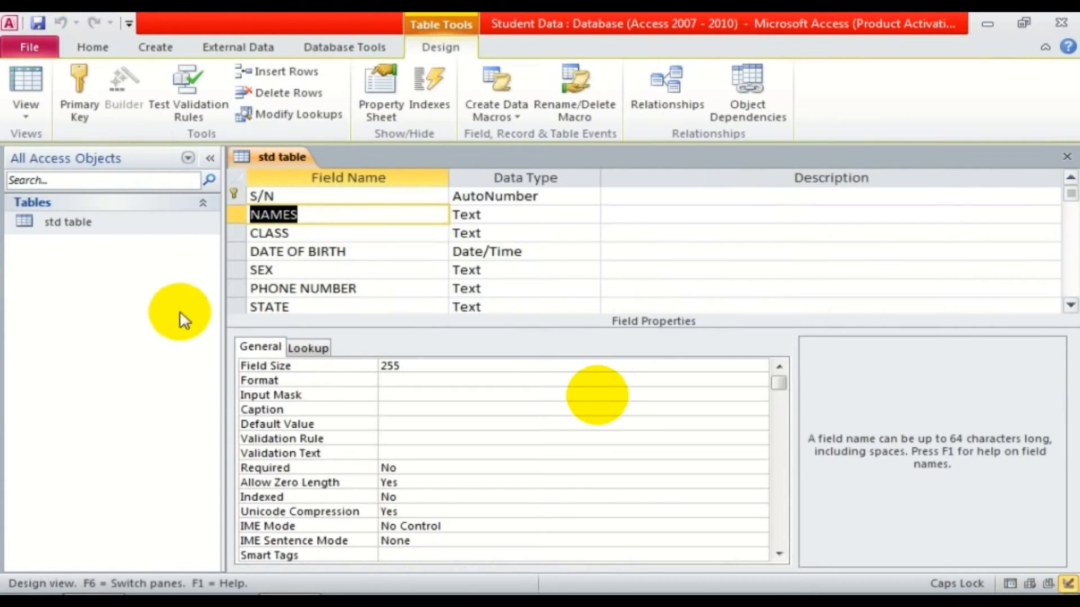
left_click(360, 270)
left_click(491, 271)
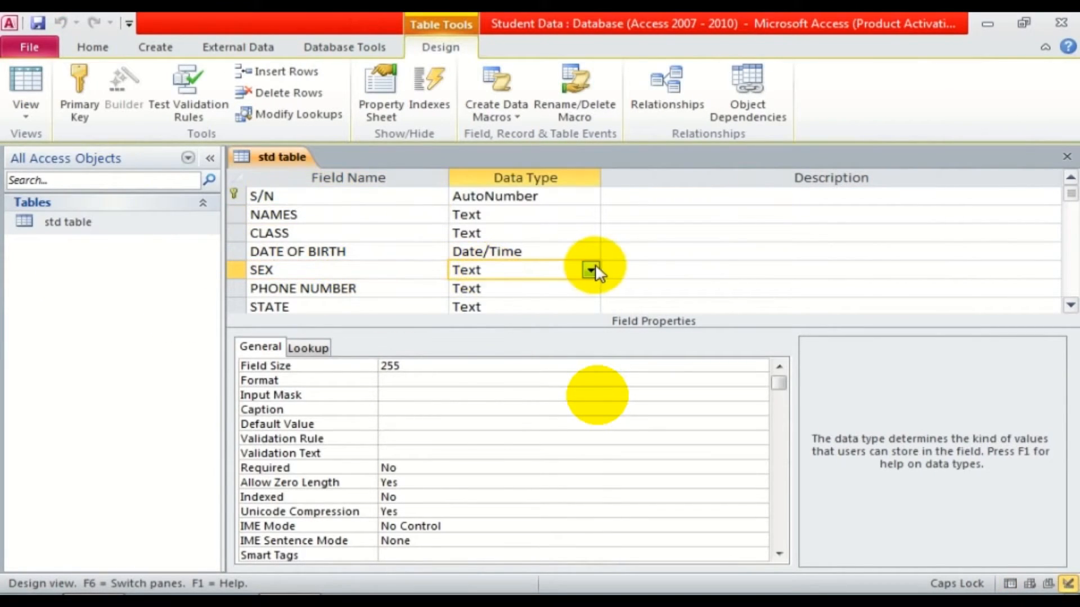
left_click(590, 270)
left_click(501, 491)
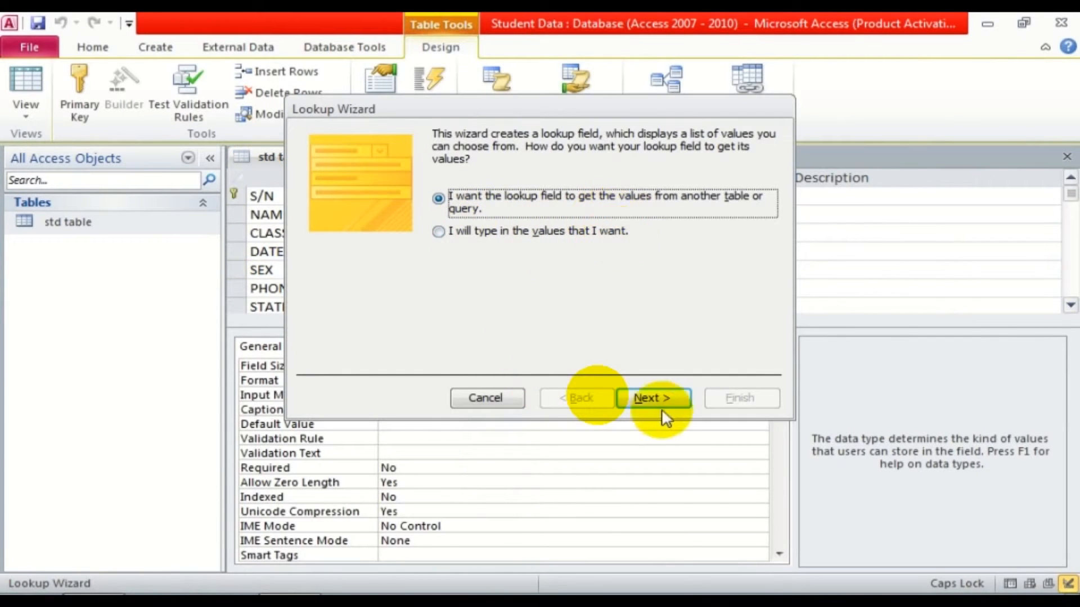
left_click(504, 397)
left_click(24, 72)
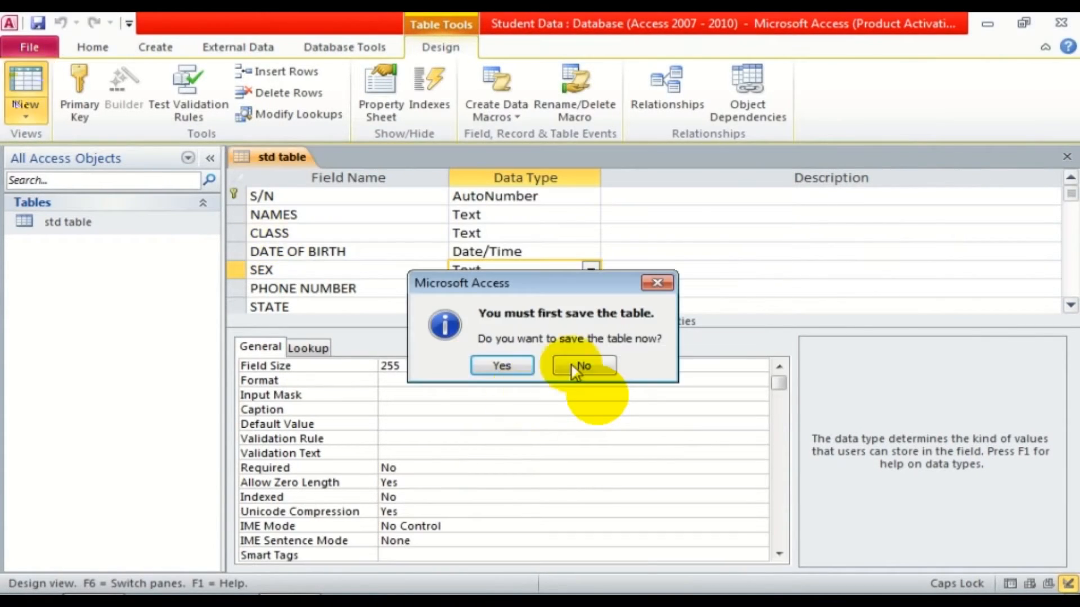
left_click(571, 363)
left_click(26, 96)
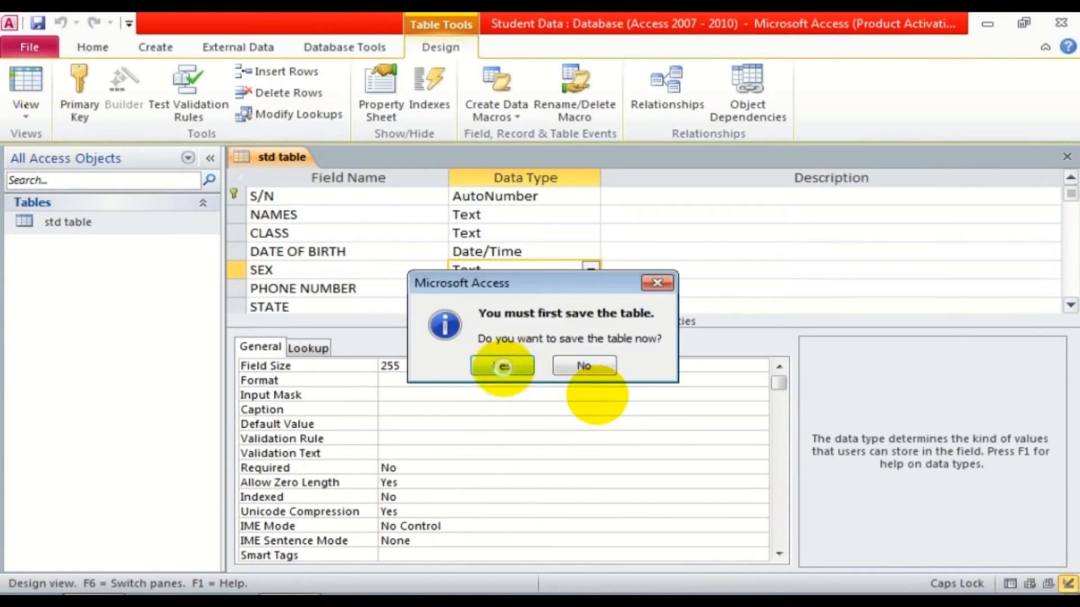
left_click(502, 366)
Fill rows 3–10's SEX with F or M entries and begin the first student's phone number.
left_click(822, 241)
left_click(820, 239)
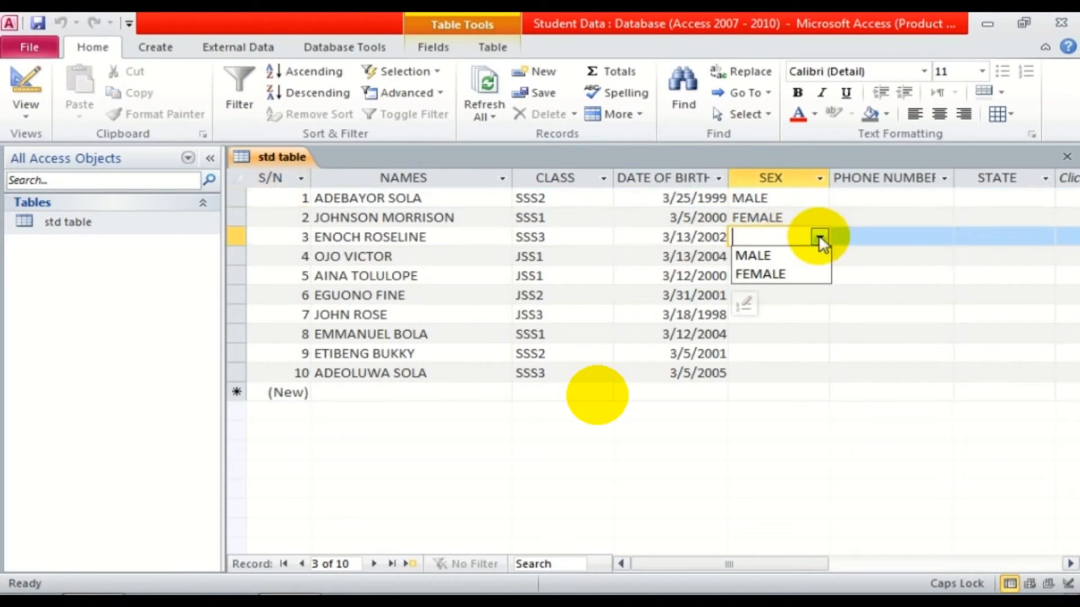
left_click(766, 219)
left_click(806, 238)
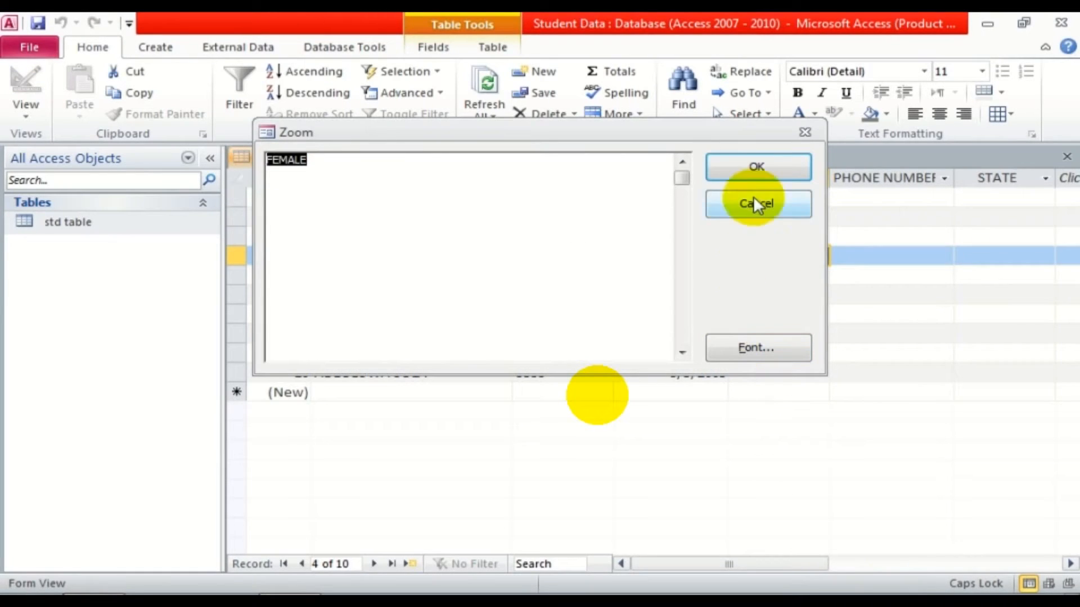
left_click(757, 203)
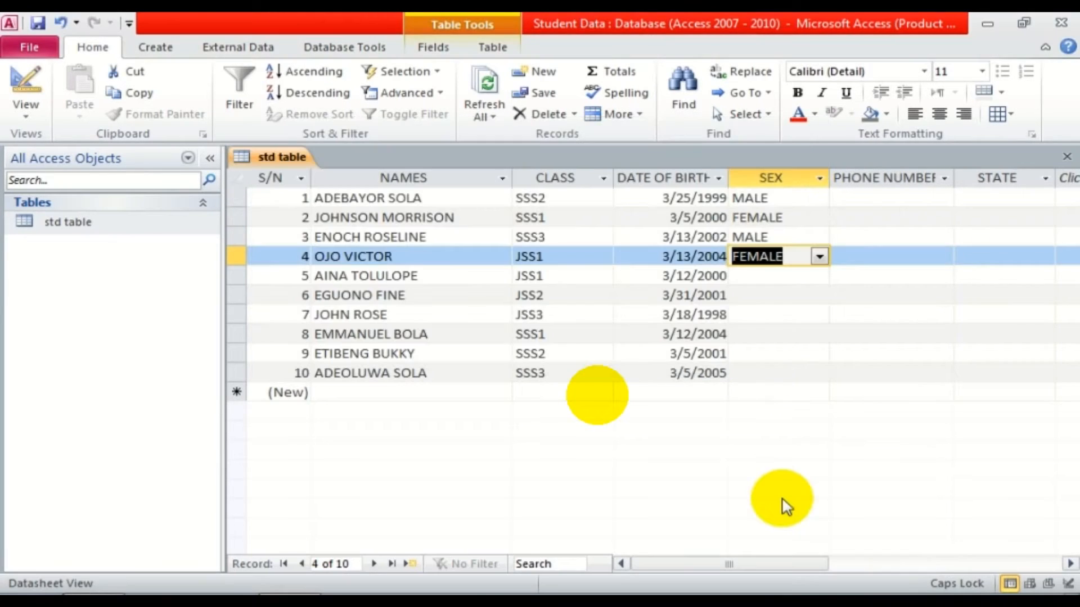
left_click(753, 275)
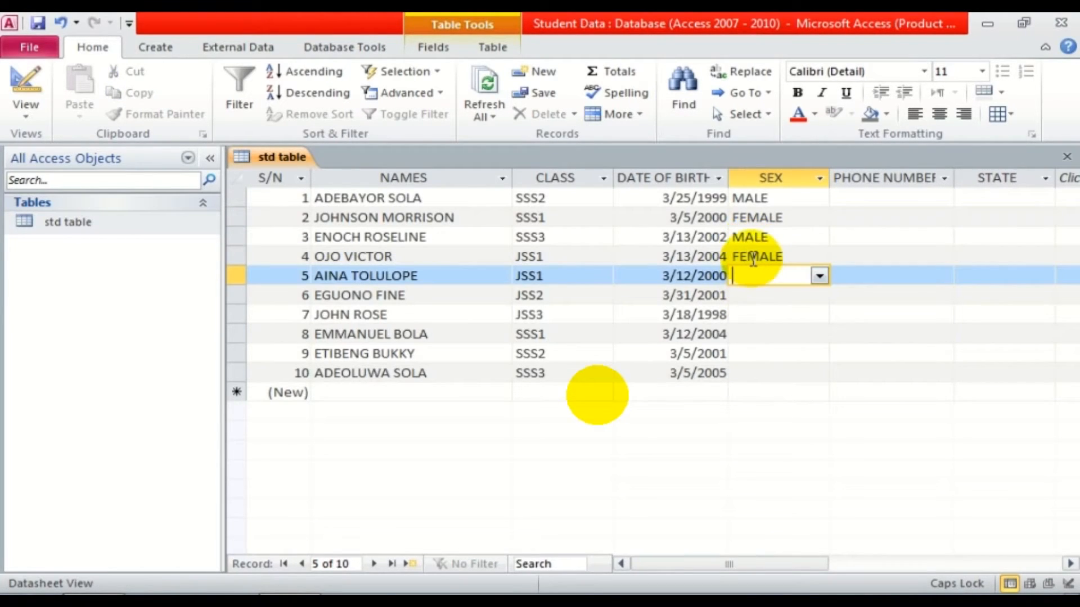
type("f")
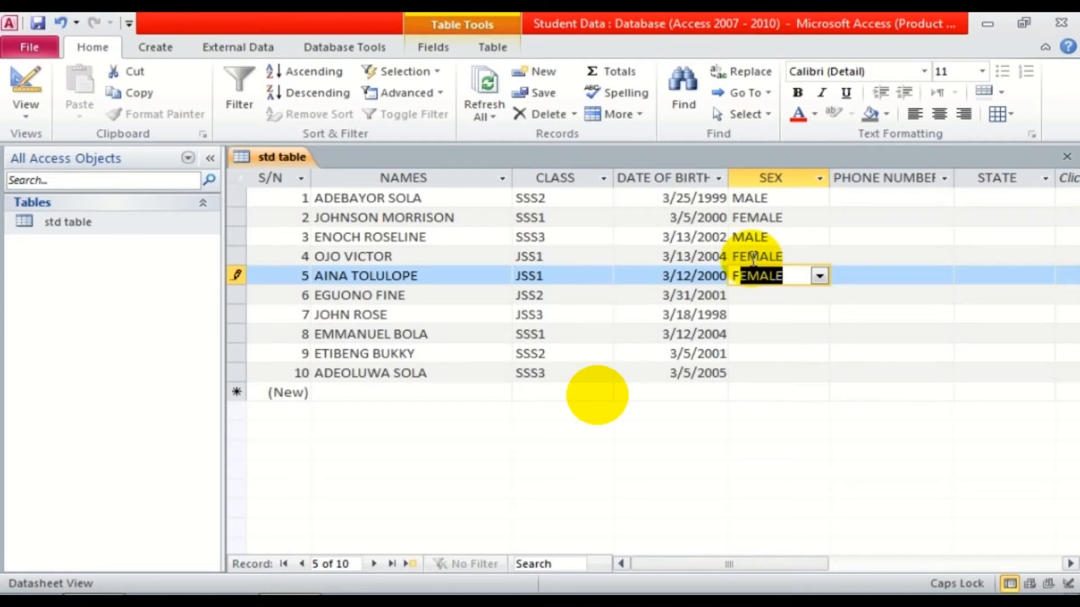
key("Down")
type("m")
key("Down")
type("f")
key("Down")
type("m")
key("Down")
type("f")
key("Down")
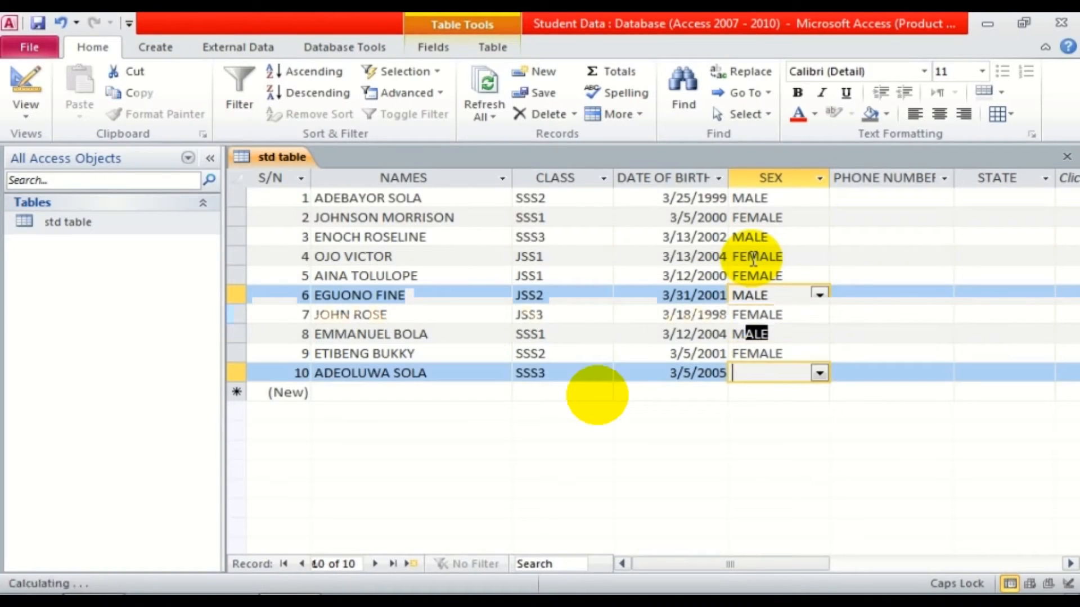
type("m")
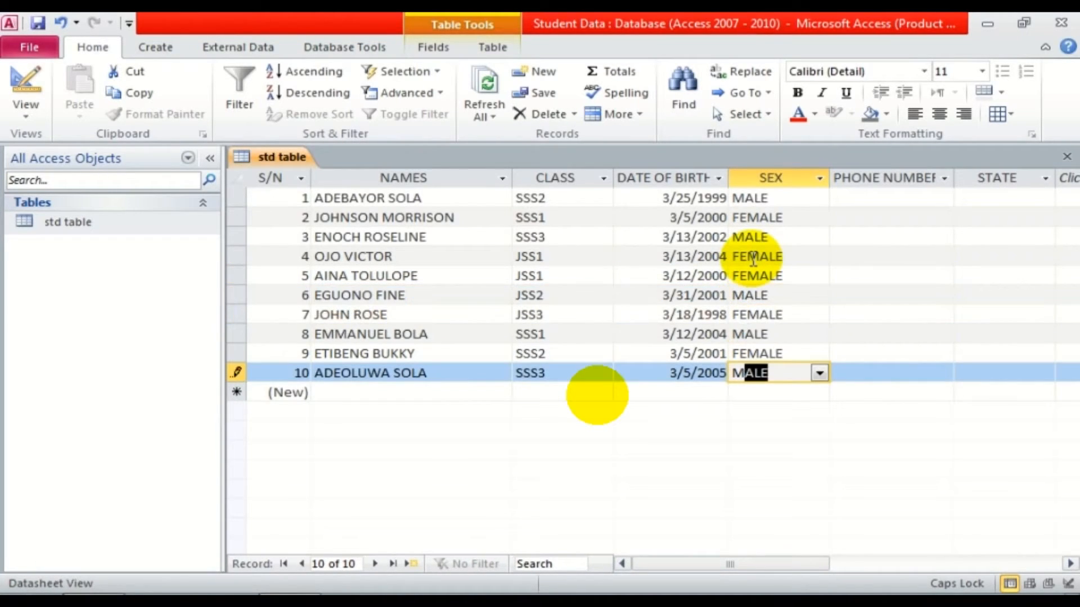
left_click(877, 199)
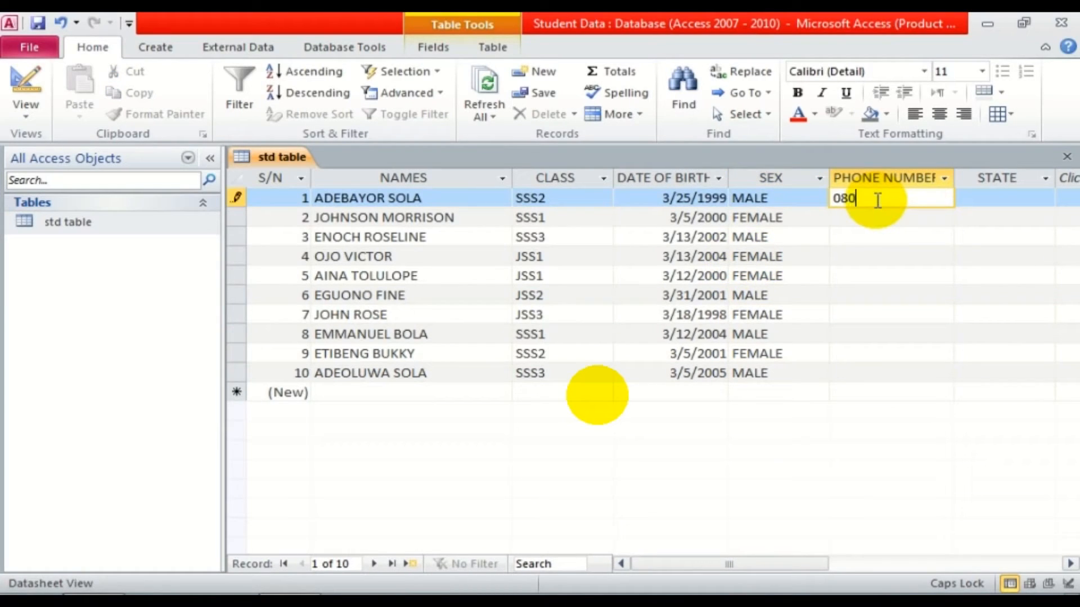
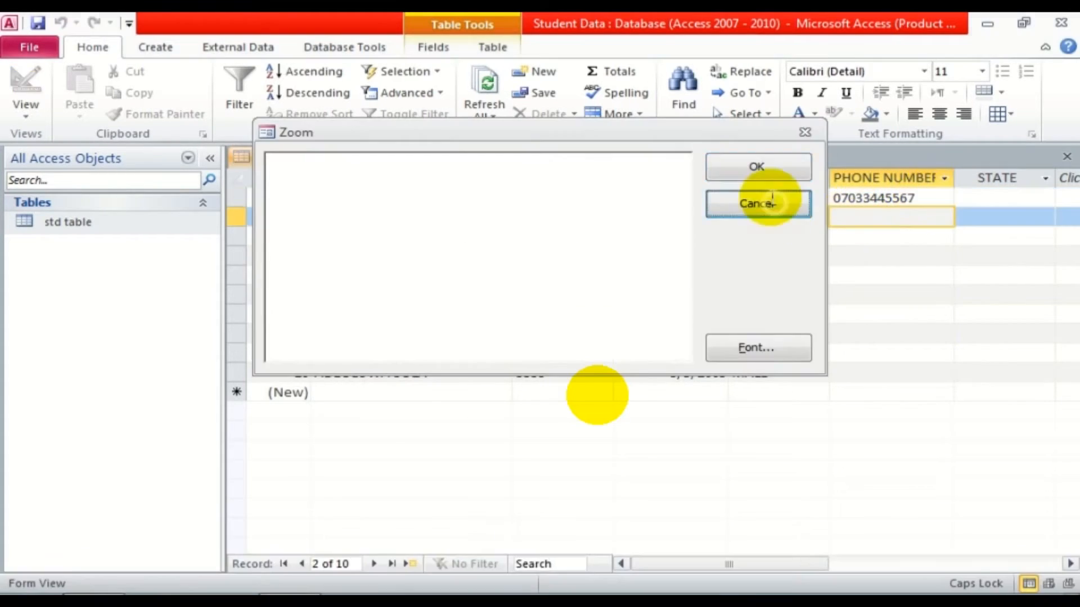
Close the zoom box and check the first student's phone number in the PHONE NUMBER column.
left_click(754, 203)
left_click(910, 180)
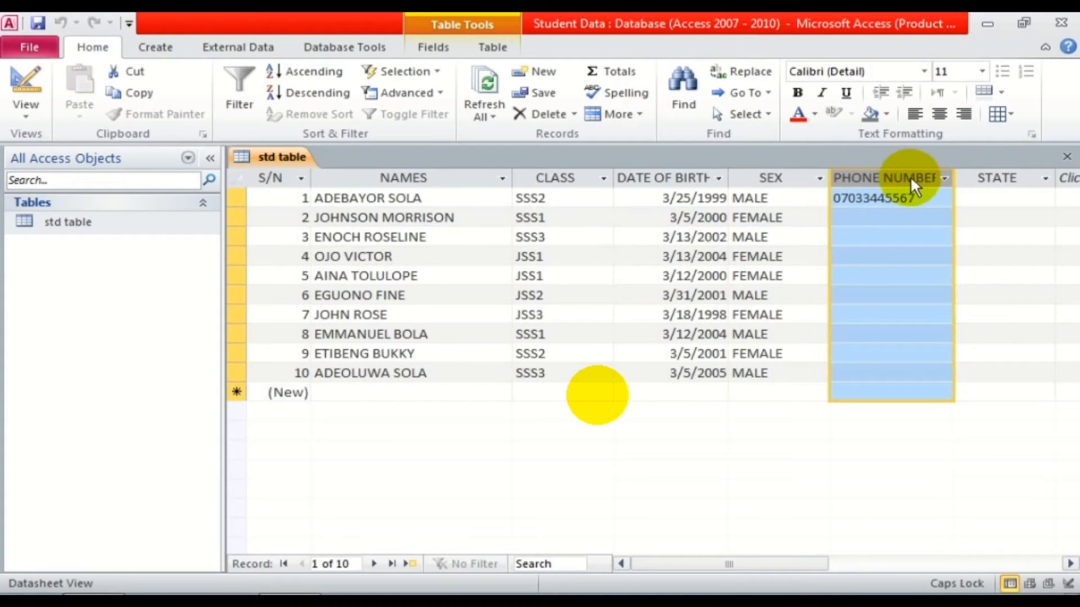
left_click(915, 198)
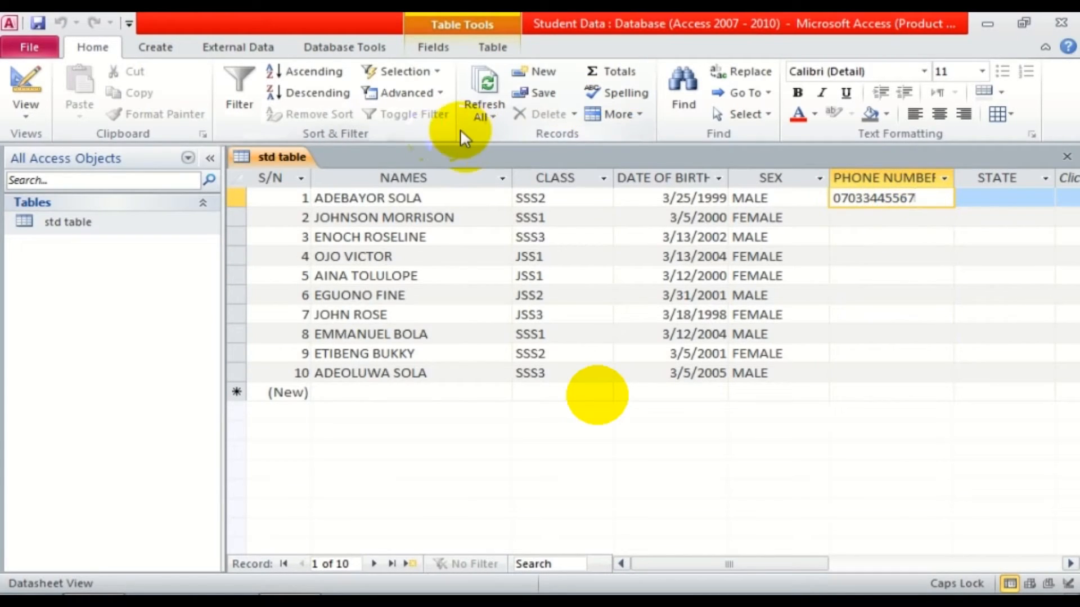
Switch std table to Design View and select the PHONE NUMBER field.
left_click(39, 106)
left_click(84, 274)
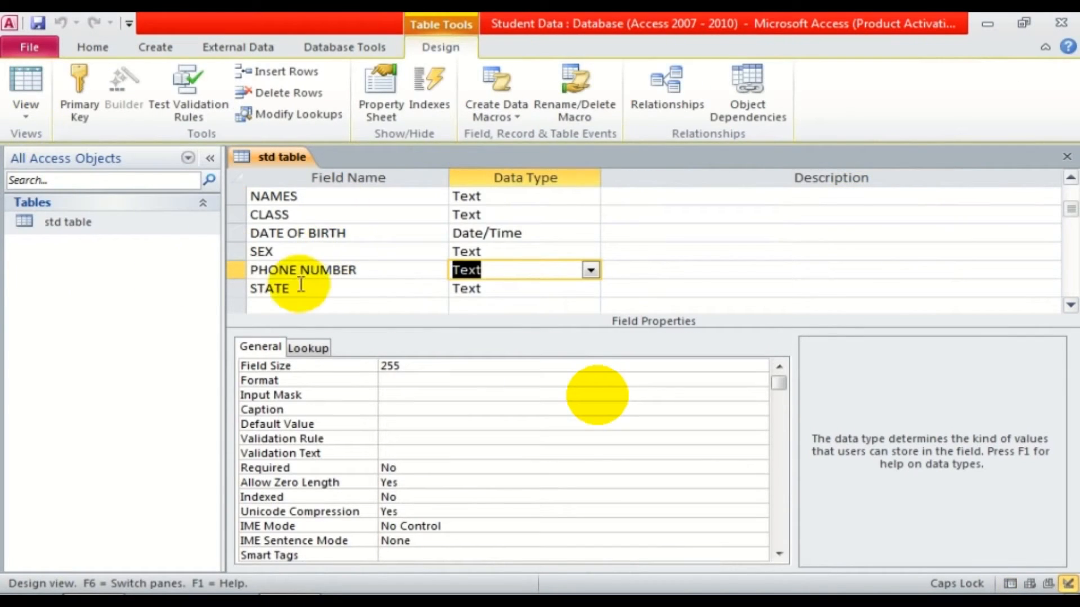
left_click(284, 269)
left_click_drag(358, 268, 212, 267)
left_click(328, 269)
left_click(505, 276)
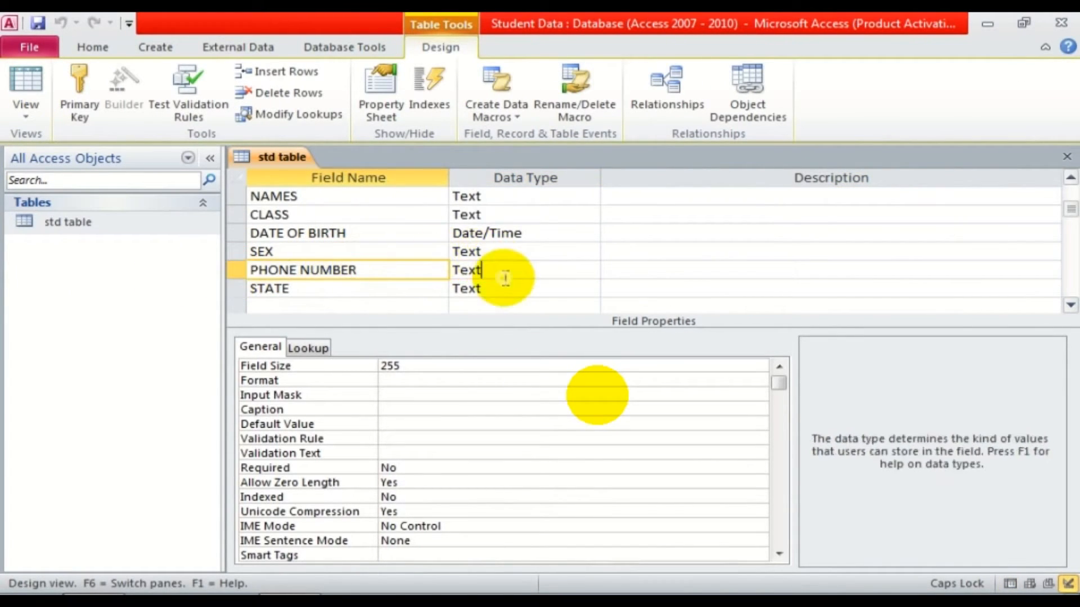
Set PHONE NUMBER's Field Size to 11 and return to Datasheet view.
left_click(416, 366)
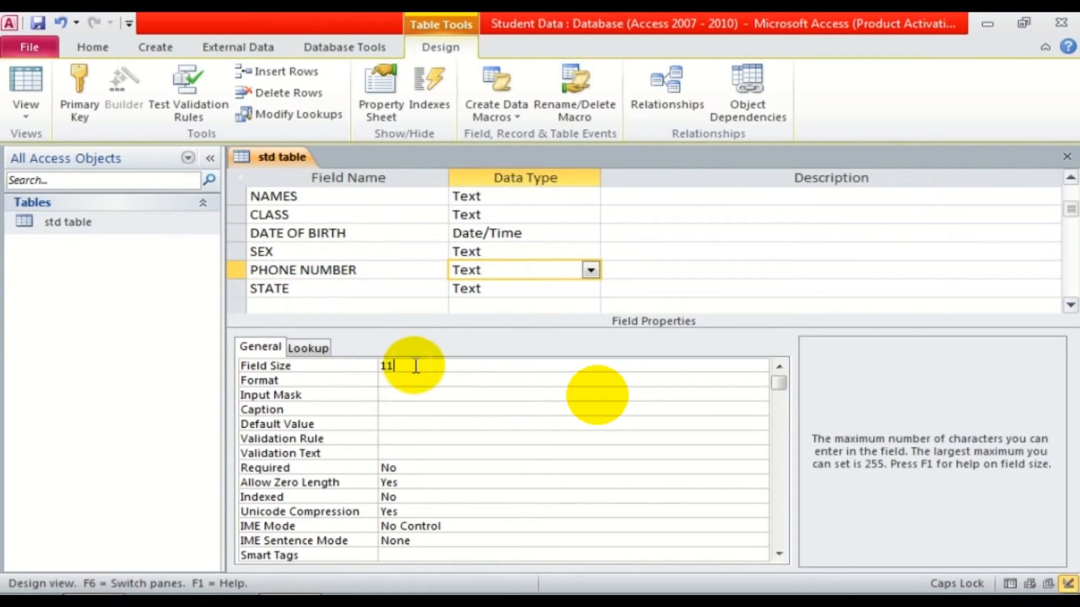
left_click(419, 381)
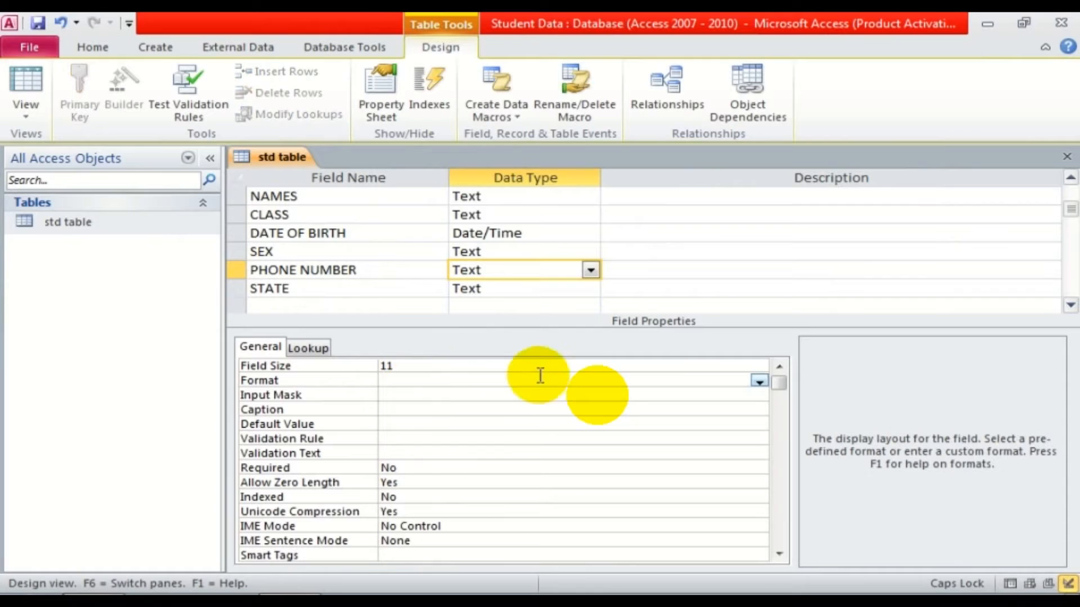
left_click(755, 383)
left_click(755, 383)
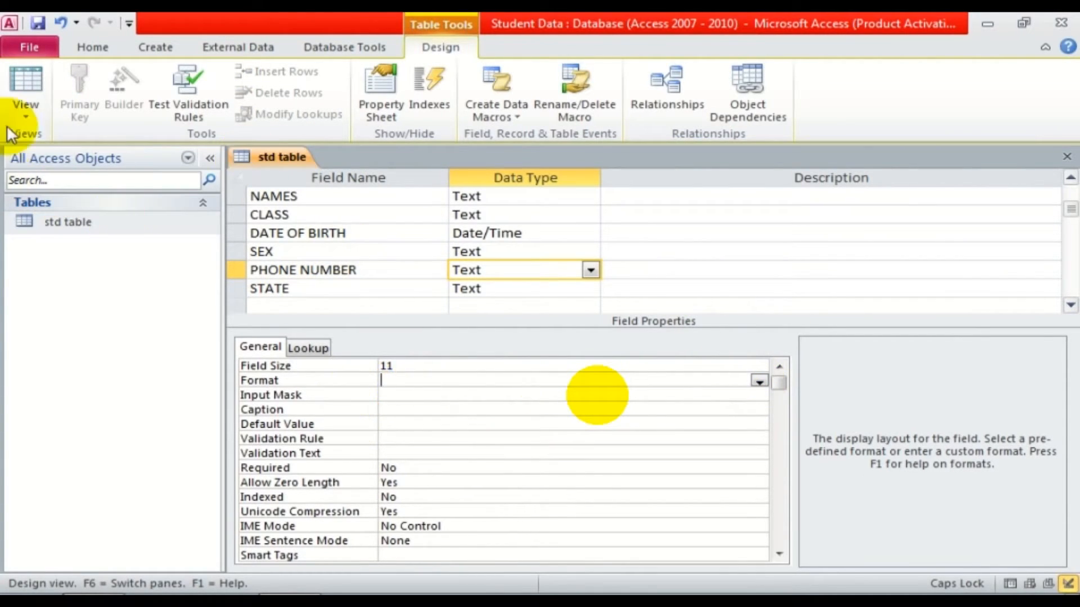
left_click(25, 85)
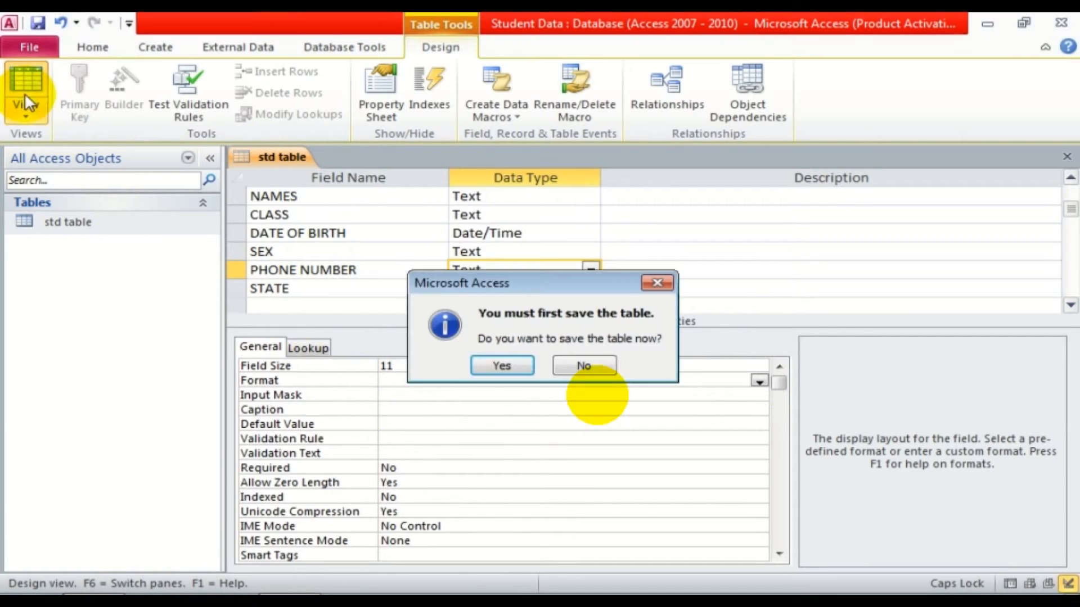
Save the table design change and enter phone numbers in rows 2 and 3.
left_click(486, 368)
left_click(487, 367)
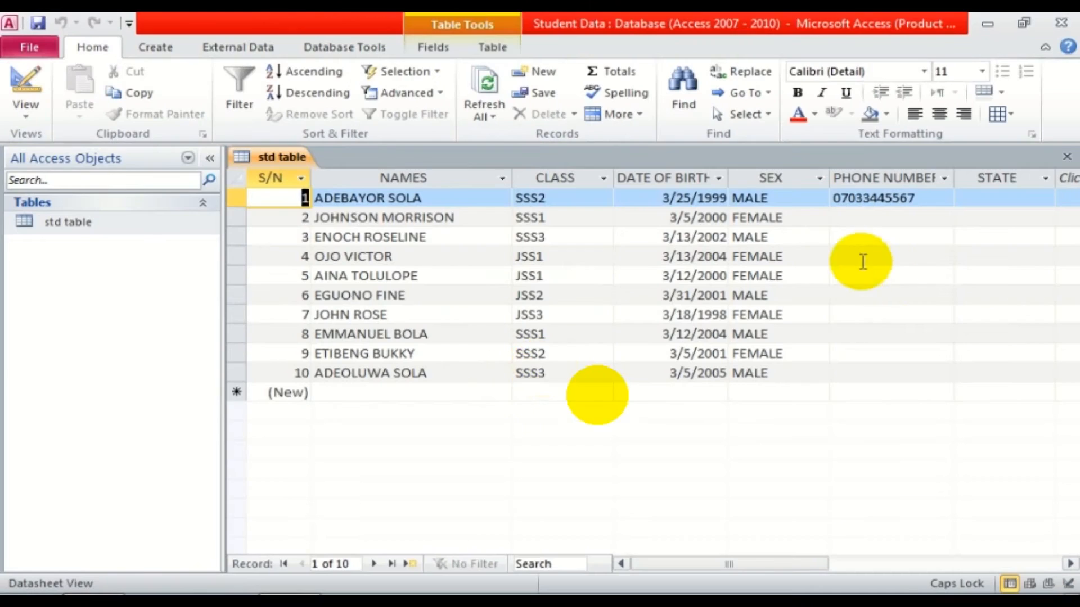
left_click(841, 218)
type("090")
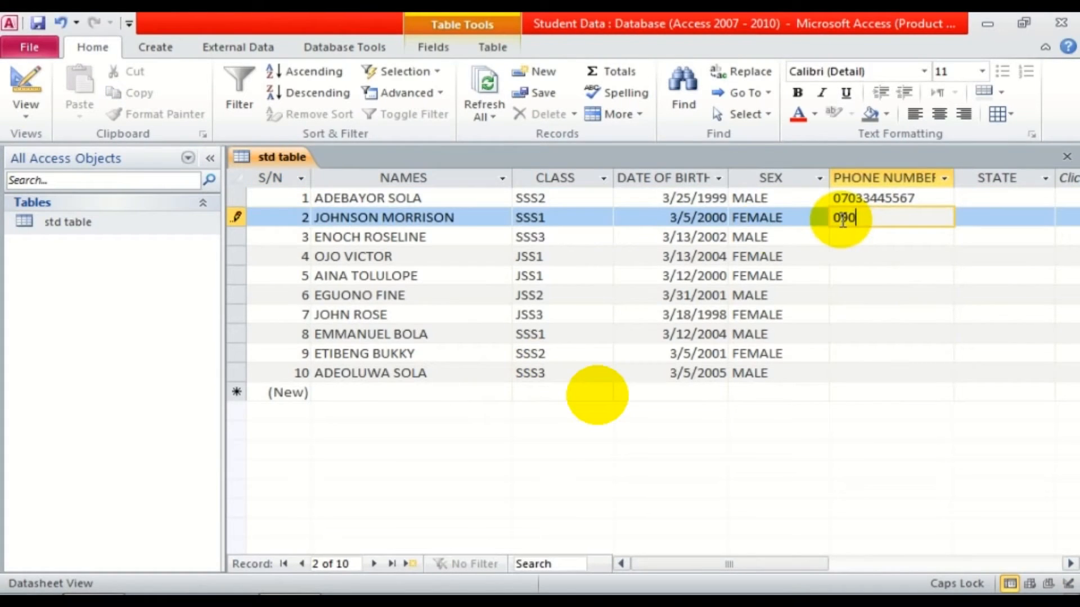
key("shift+F2")
left_click(756, 207)
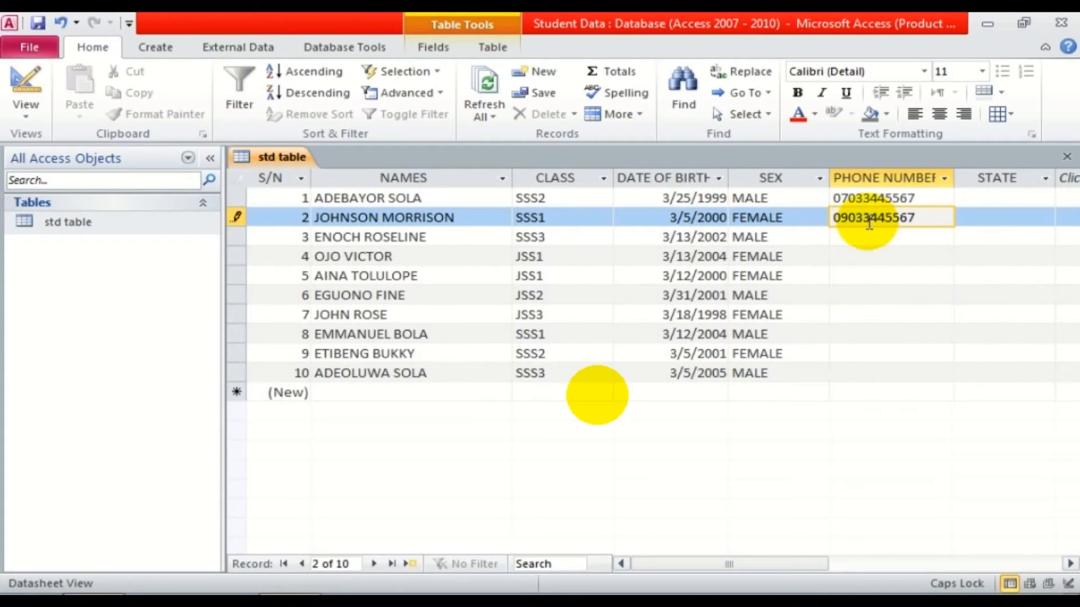
left_click(858, 178)
left_click(860, 236)
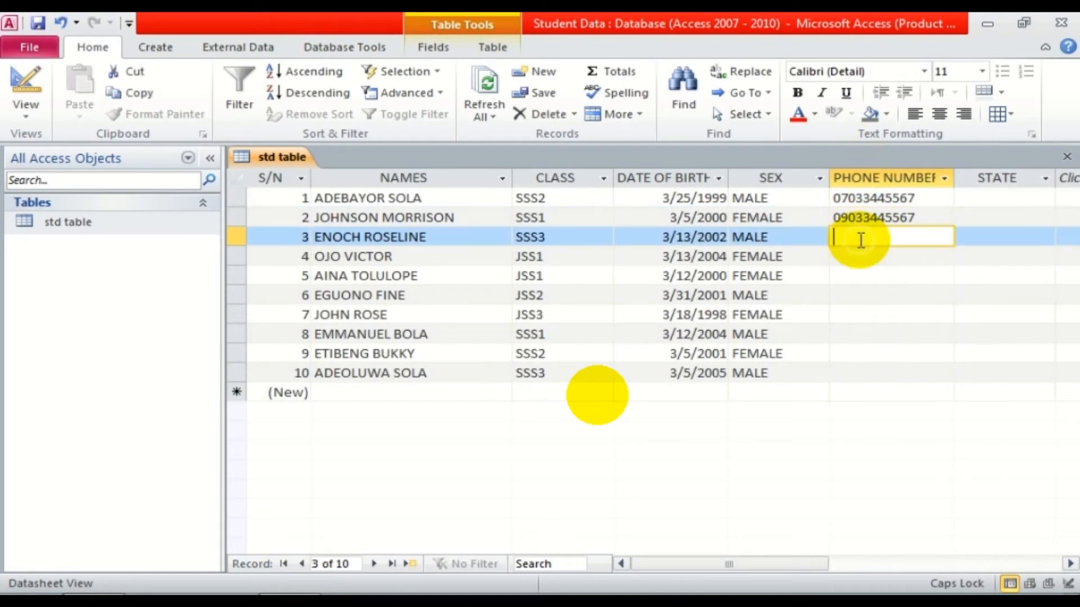
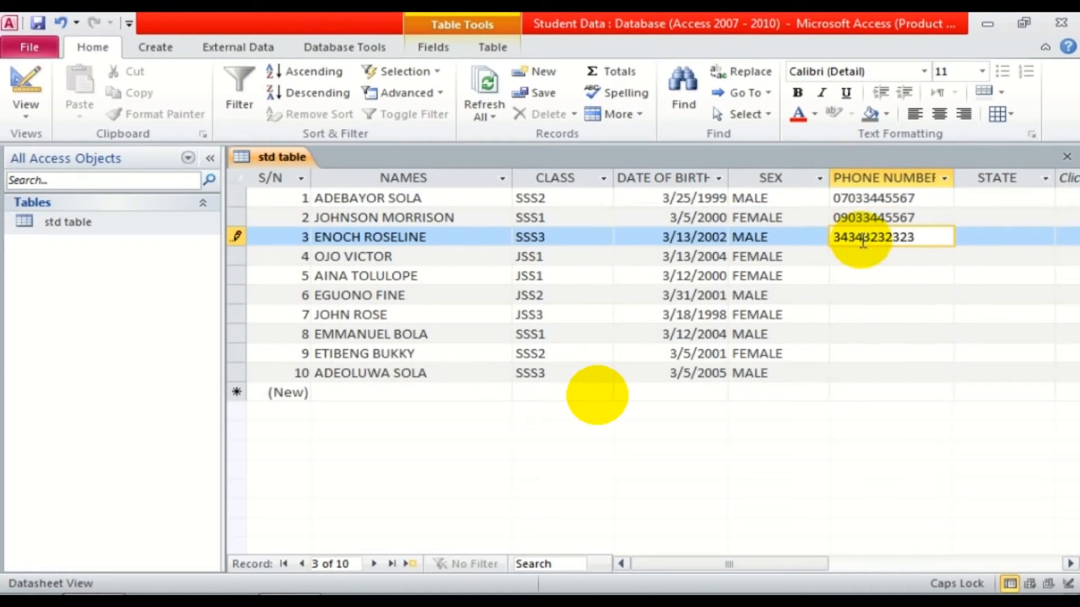
left_click_drag(921, 235, 736, 236)
key("BackSpace")
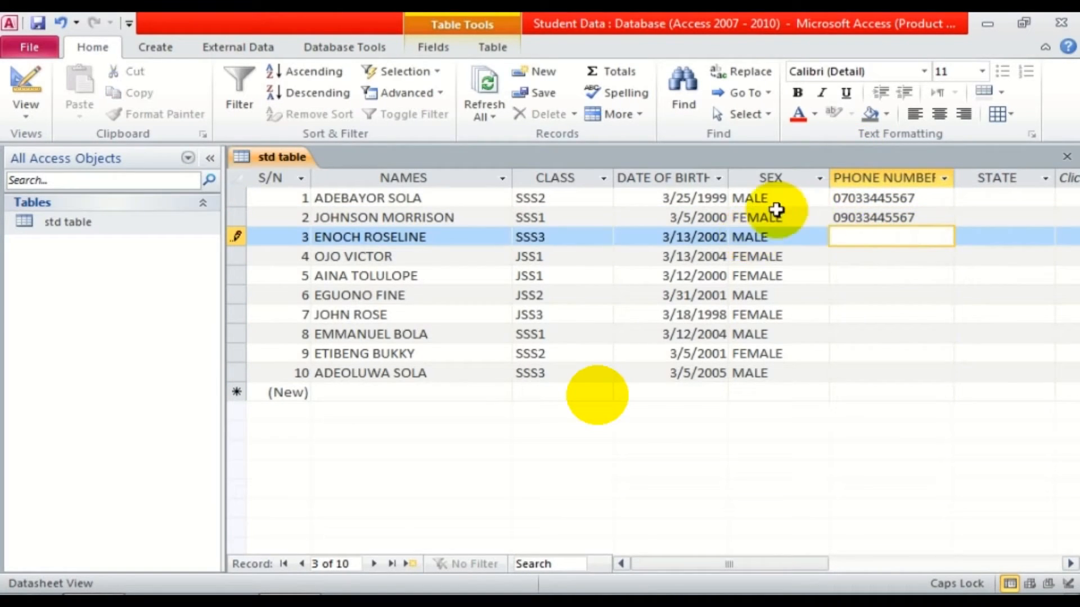
Fill in STATE for rows 1–4: LAGOS, ANAMBRA, JIGAWA and EKITI.
left_click(995, 198)
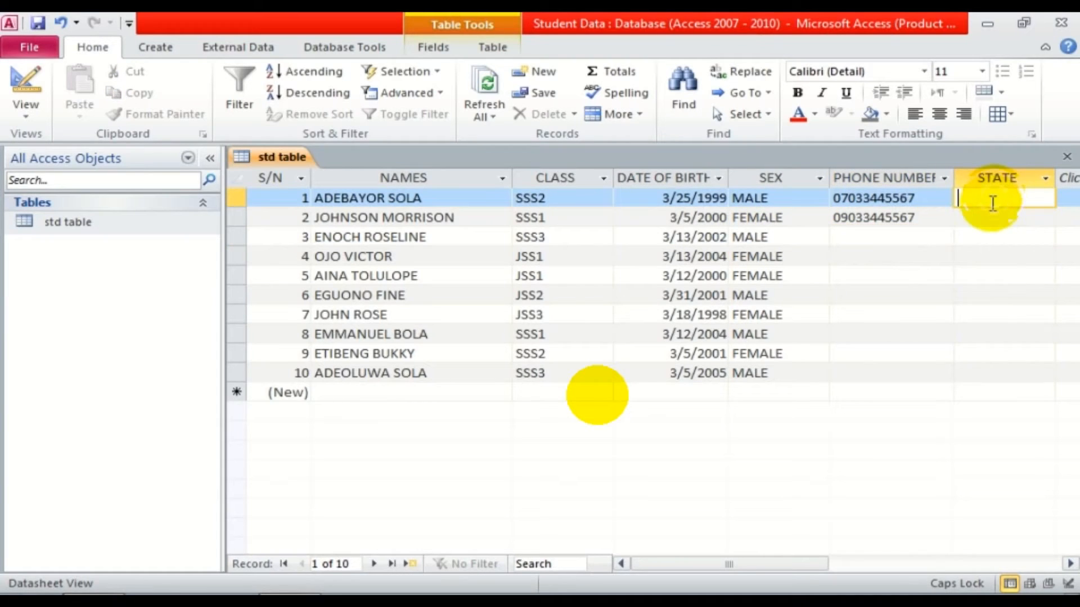
type("LAGOS")
left_click(988, 219)
type("A")
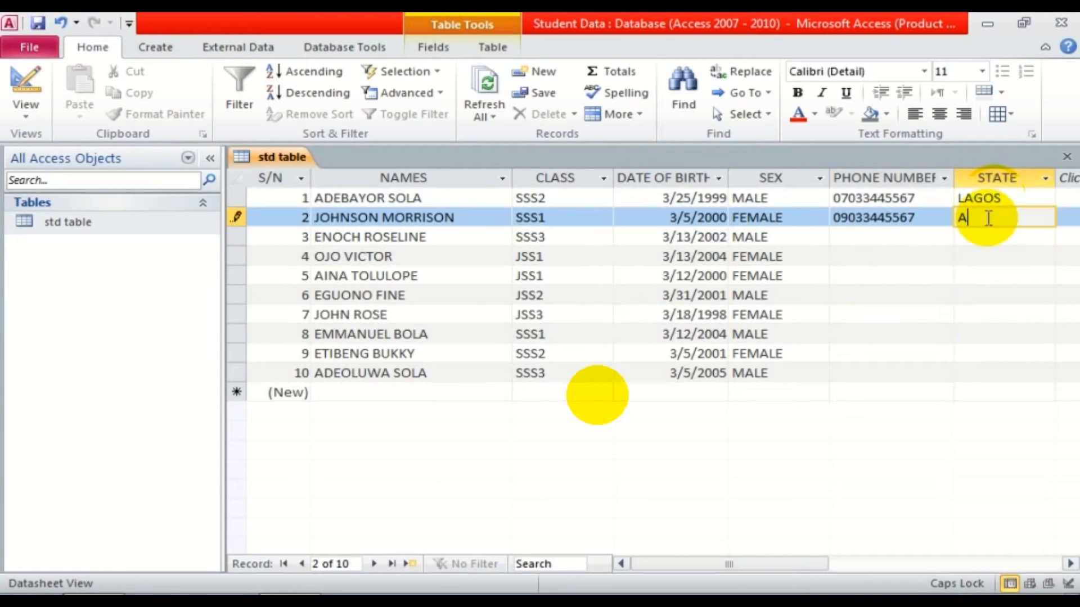
type("NAMBRA")
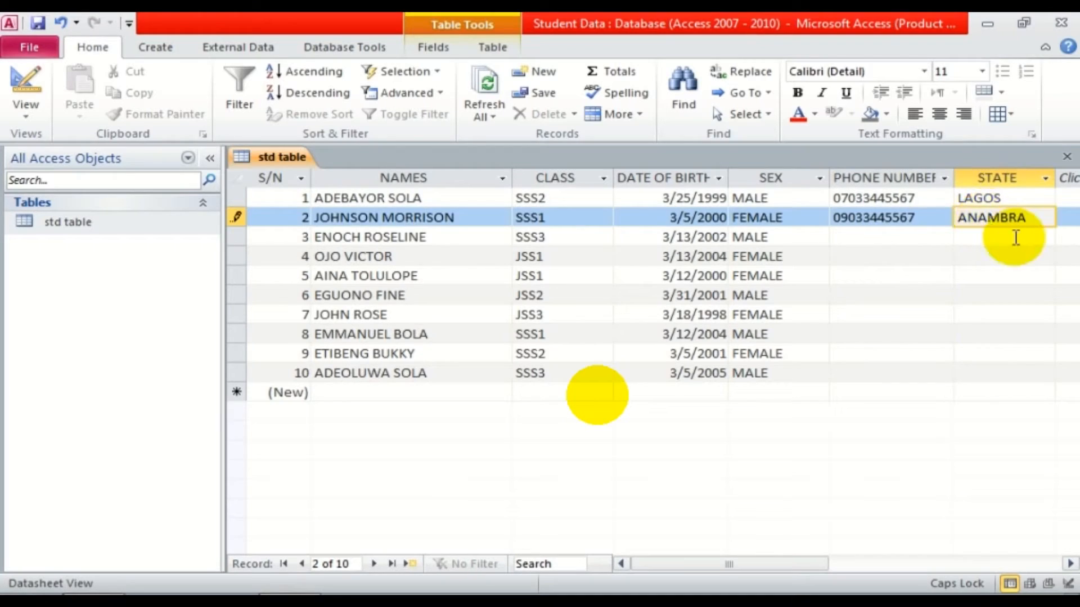
left_click(1004, 236)
type("JIGAWA")
key("Return")
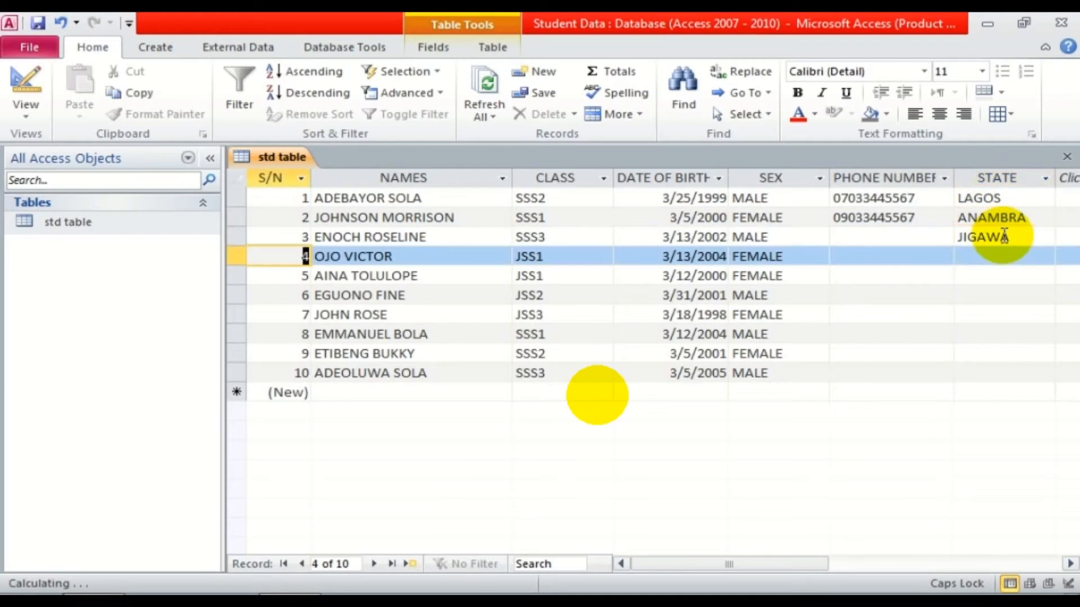
left_click(999, 256)
type("EKITI")
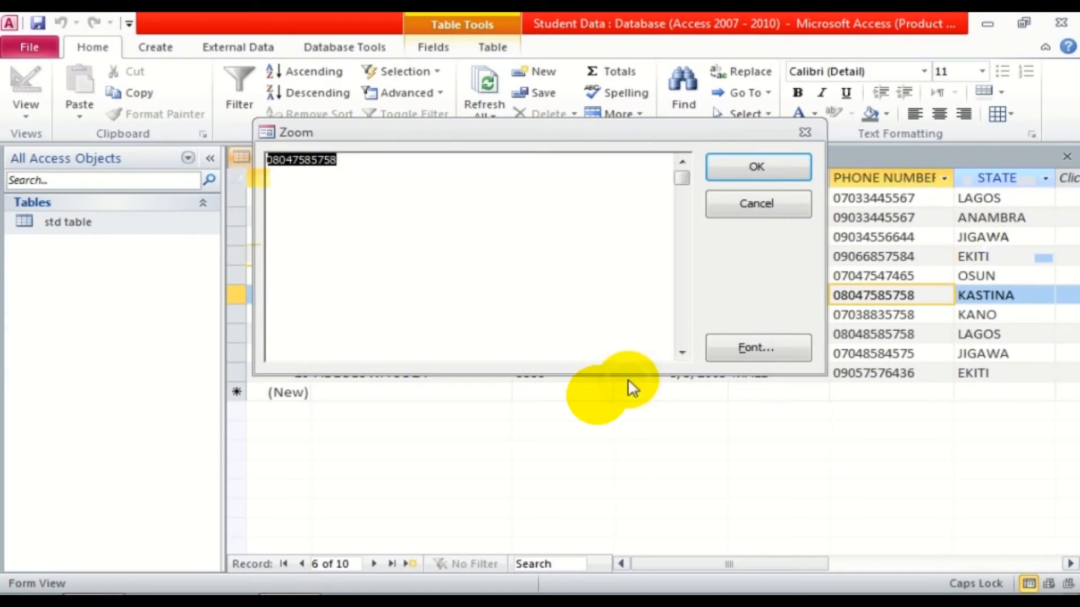
key("Return")
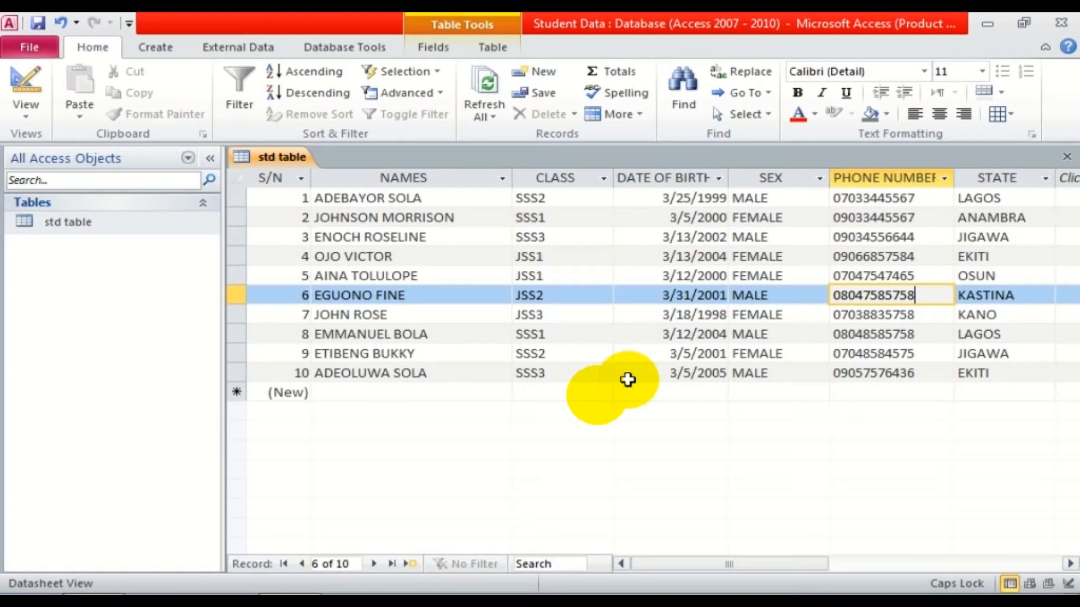
left_click(153, 52)
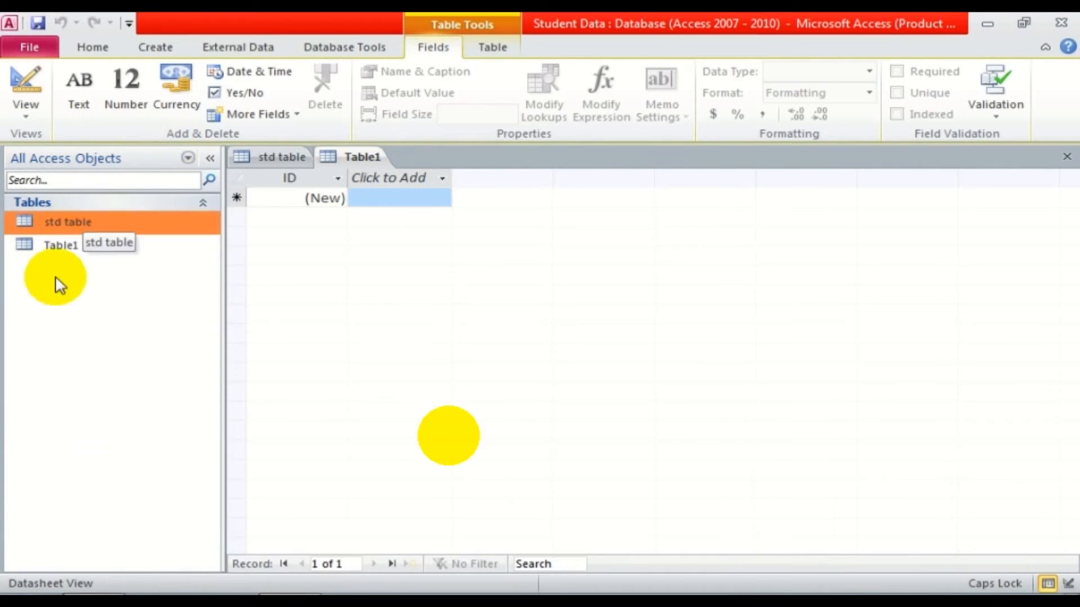
Close the empty, unsaved Table1 without keeping it.
right_click(369, 152)
left_click(394, 193)
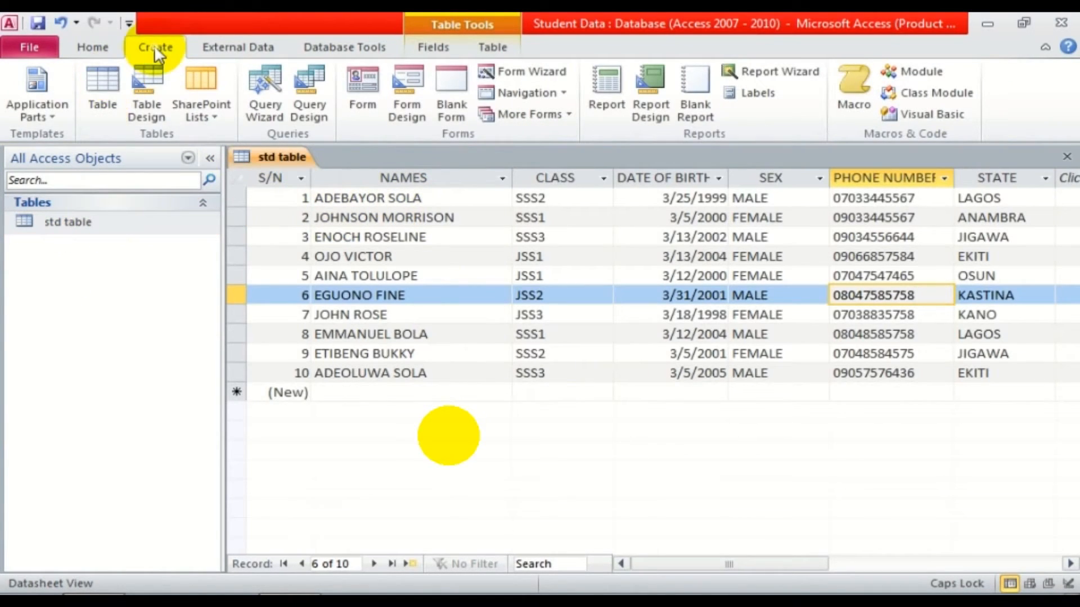
Build a Simple Query Wizard query on std table titled 'STD STATE QUERY'.
left_click(265, 93)
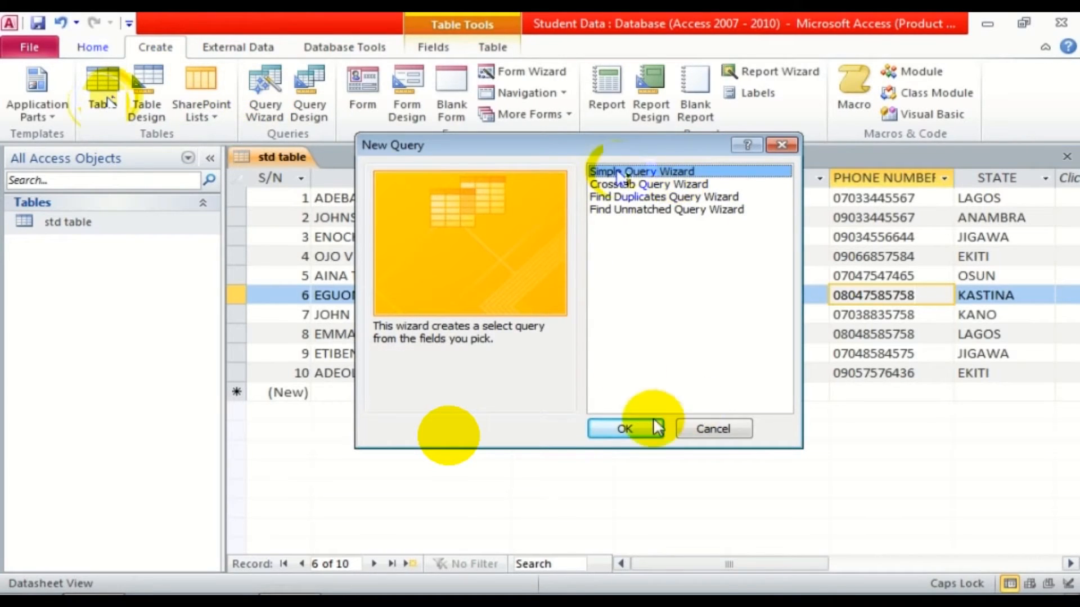
left_click(624, 428)
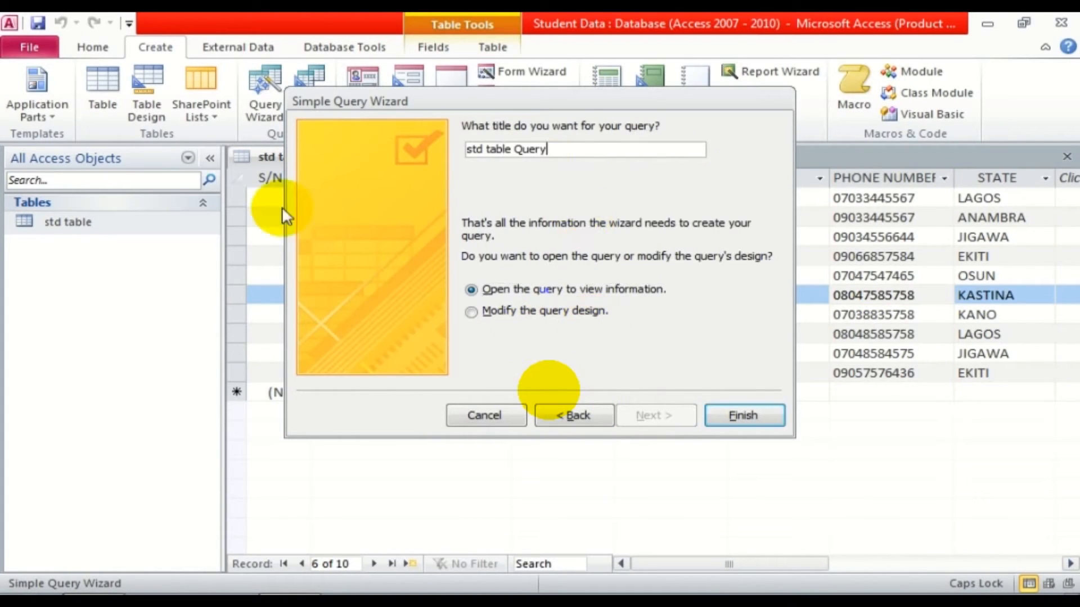
left_click_drag(548, 150, 309, 140)
type("S")
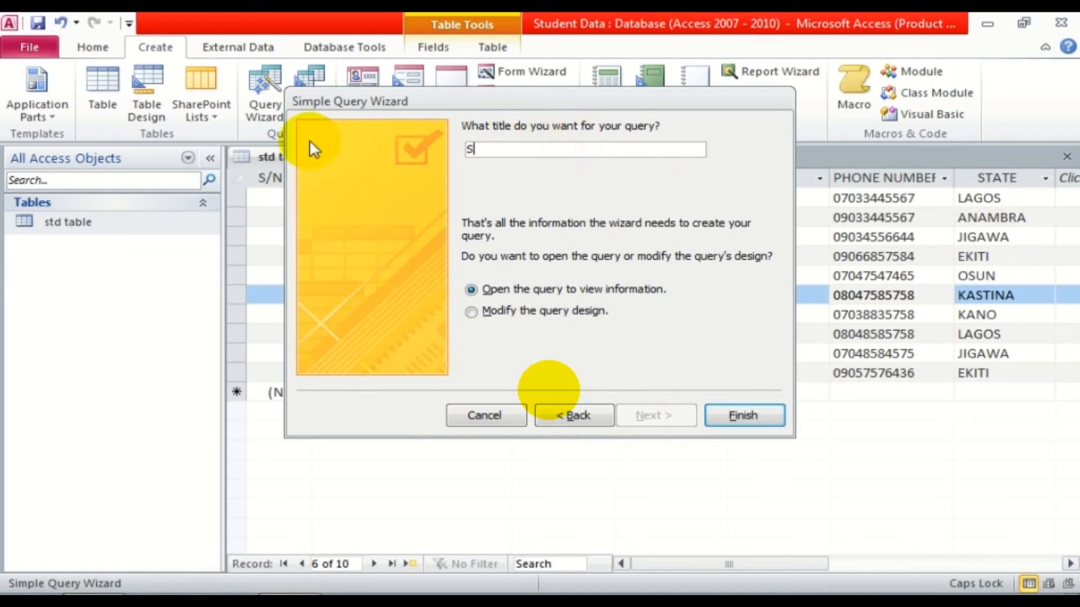
type("TD STATE QUERY")
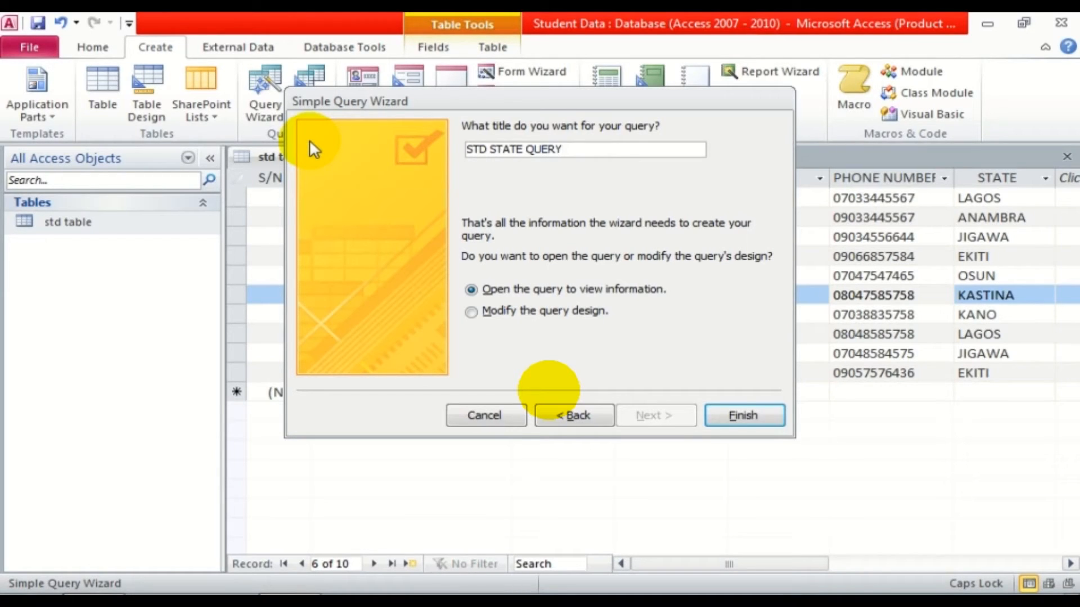
left_click(723, 413)
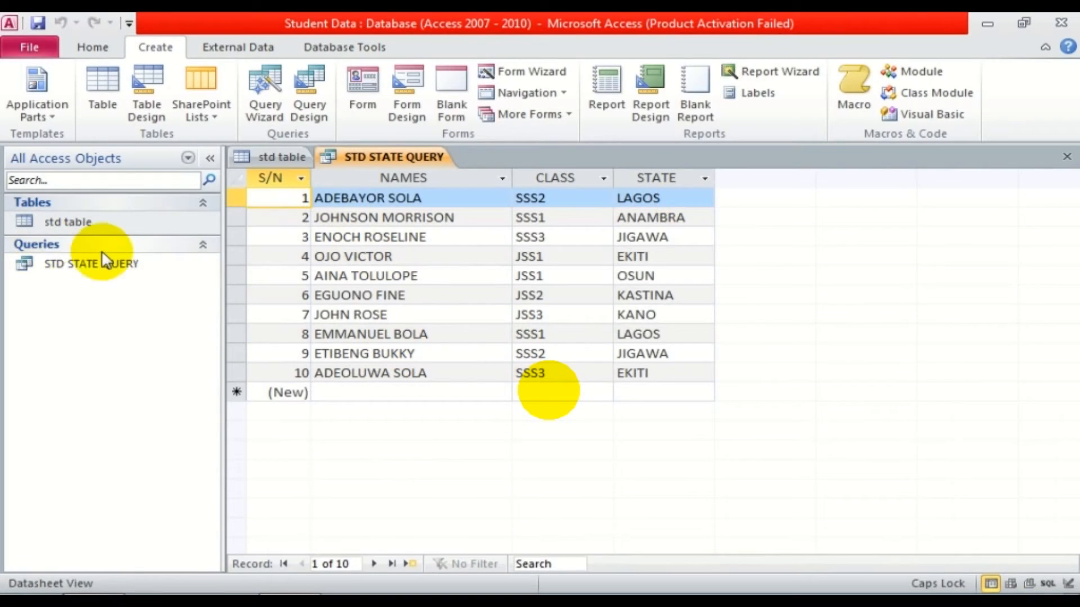
Build a wizard query on std table with S/N, NAMES, CLASS and PHONE NUMBER.
left_click(62, 204)
left_click(83, 202)
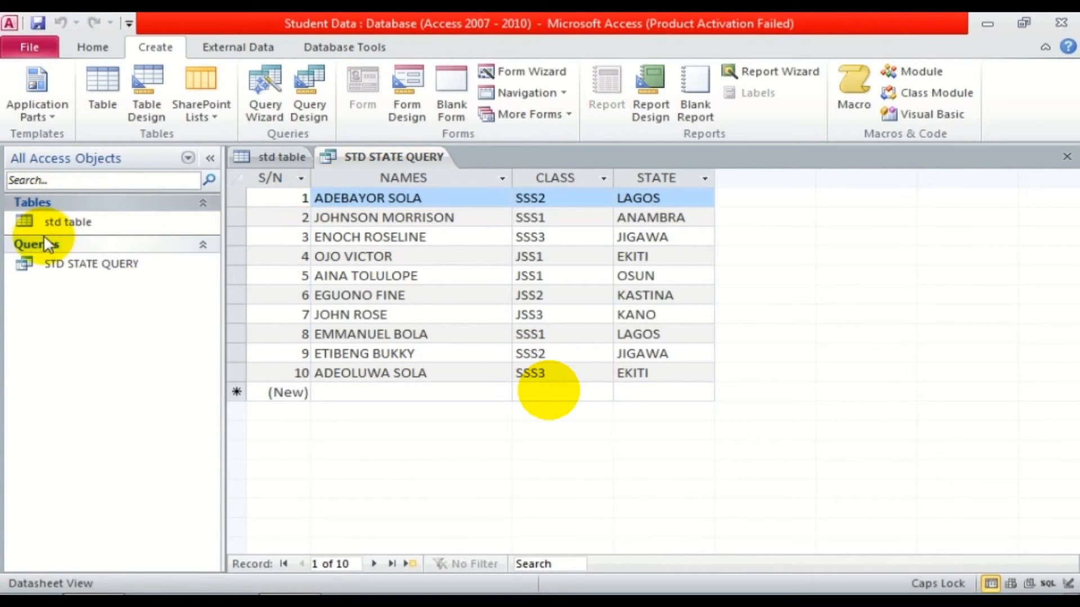
left_click(121, 224)
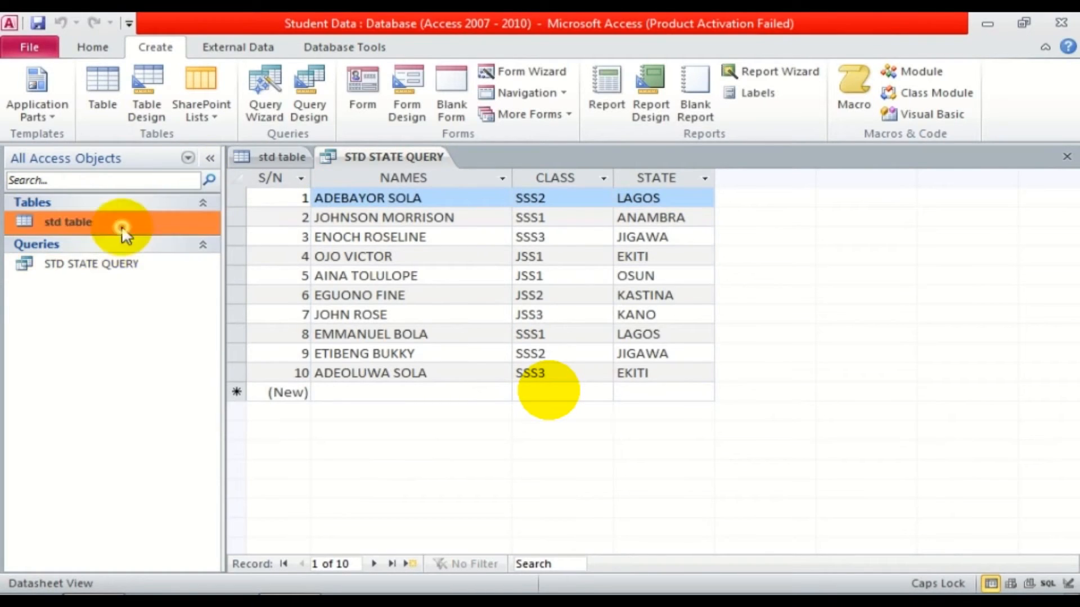
left_click(265, 93)
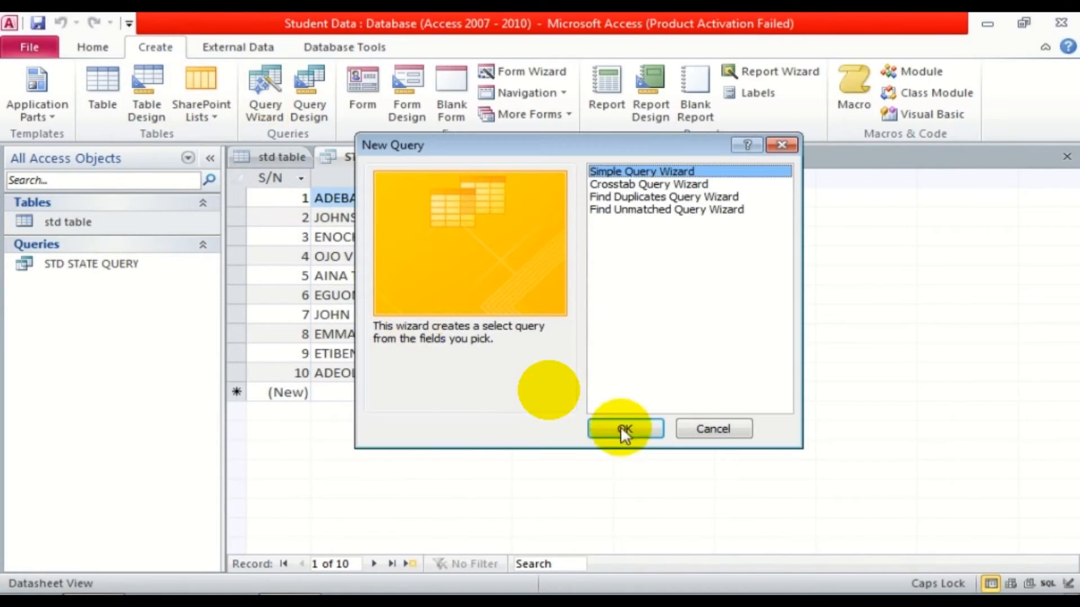
left_click(625, 429)
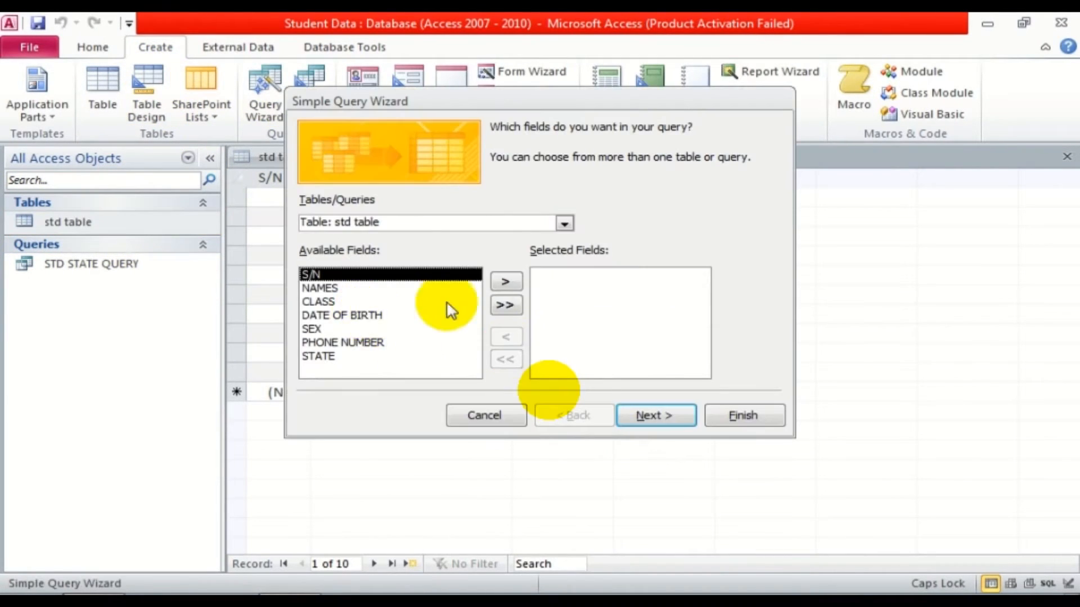
left_click(506, 280)
left_click(509, 278)
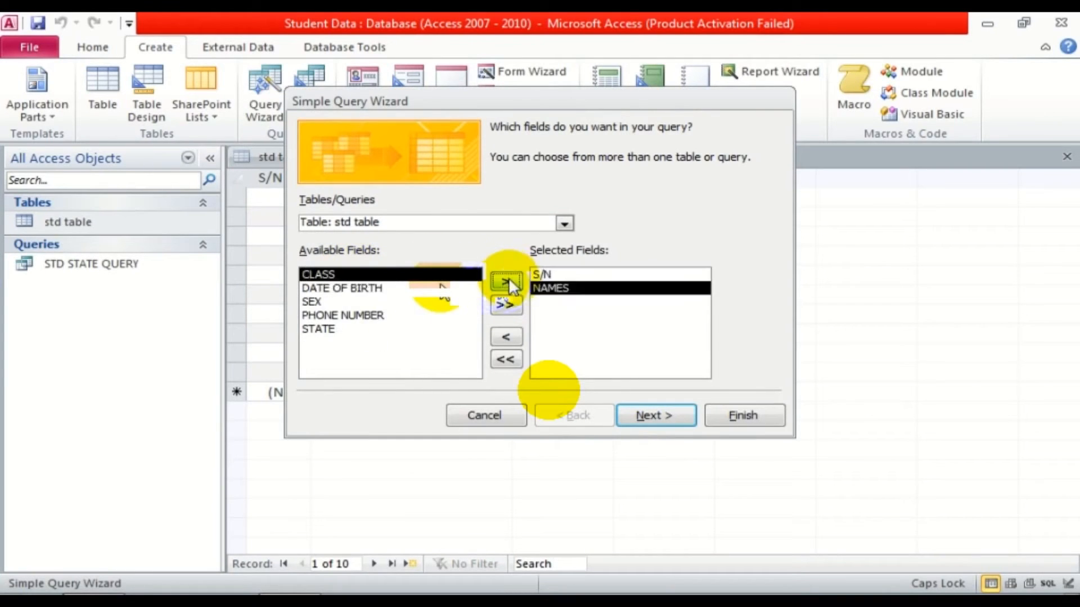
left_click(508, 277)
left_click(371, 302)
left_click(506, 280)
left_click(668, 416)
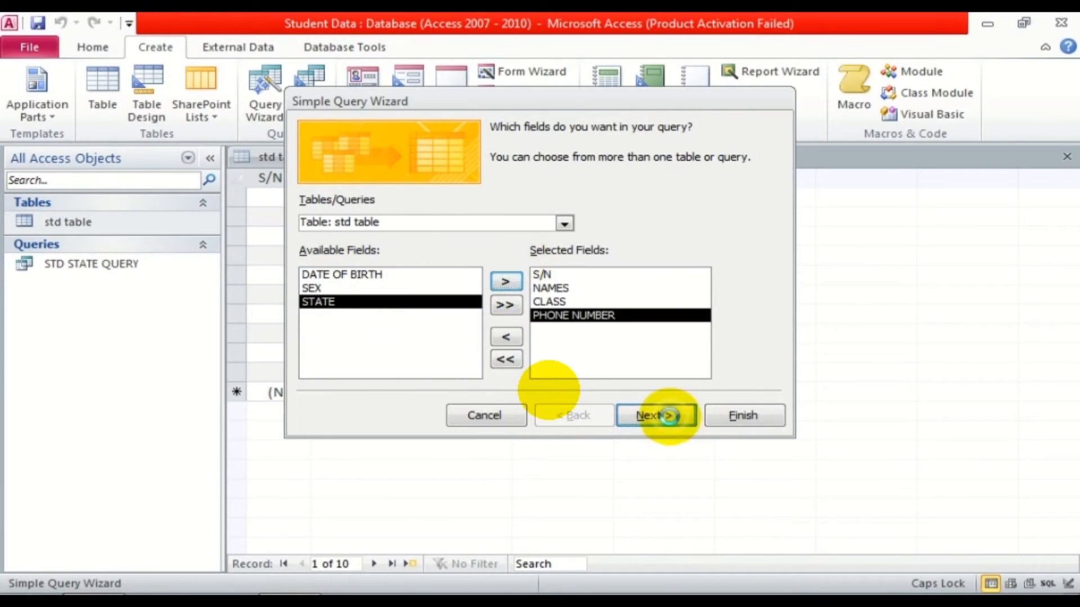
left_click(726, 414)
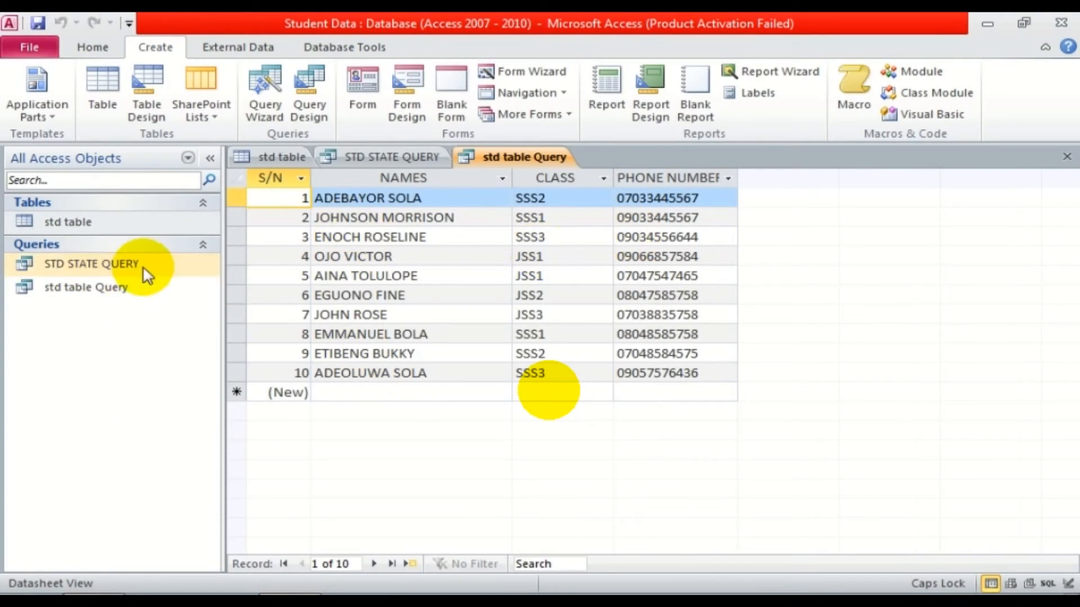
Save the new std table Query and close its datasheet.
left_click(118, 289)
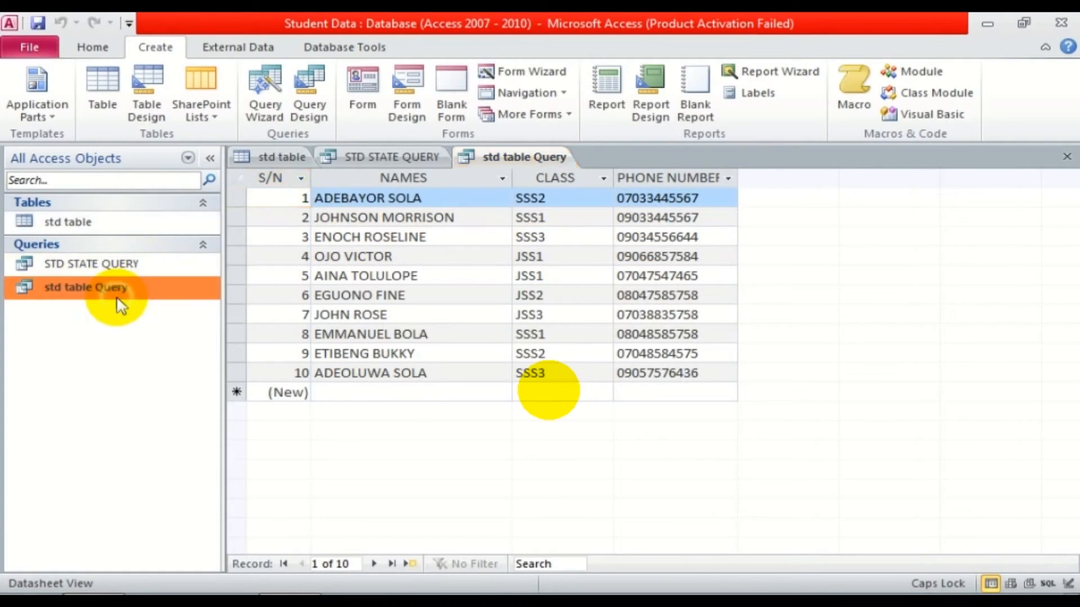
right_click(525, 158)
left_click(575, 166)
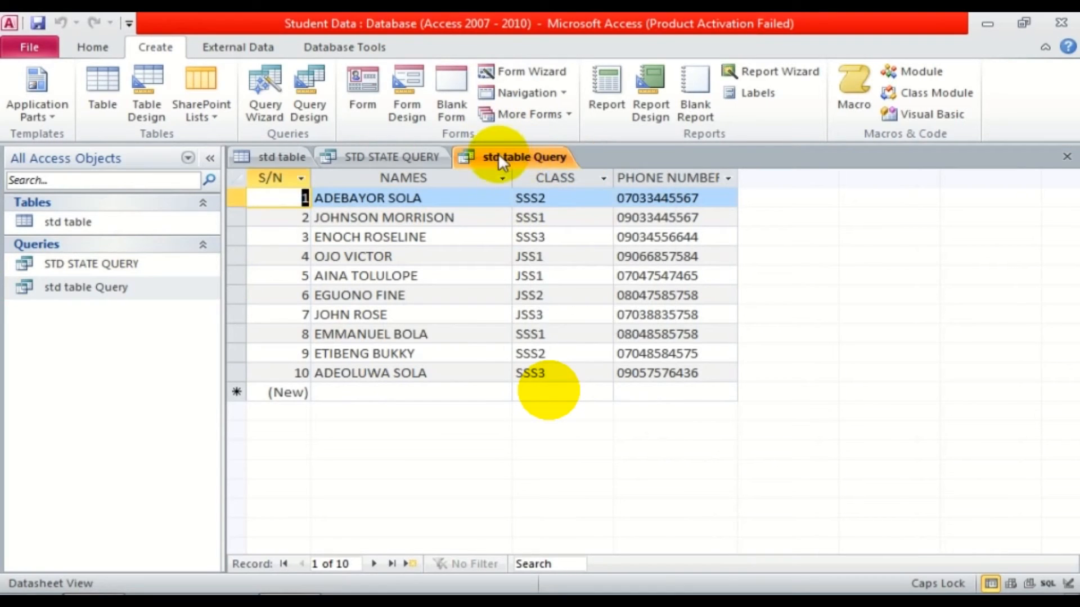
right_click(498, 153)
left_click(525, 186)
Rename std table Query to 'STD CONTACT QUERY'.
left_click(83, 294)
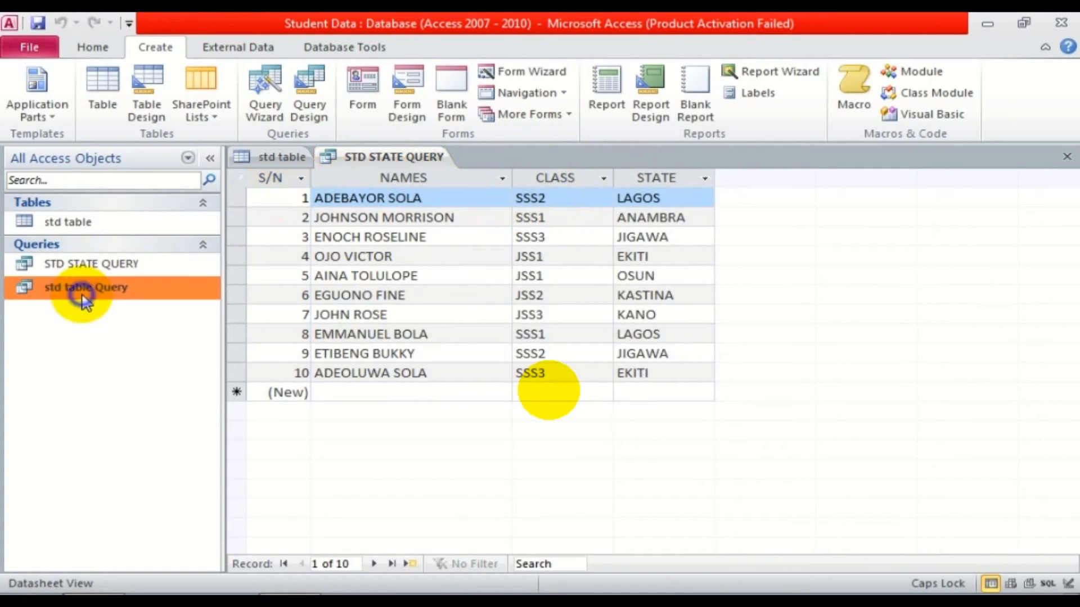
right_click(83, 292)
left_click(153, 398)
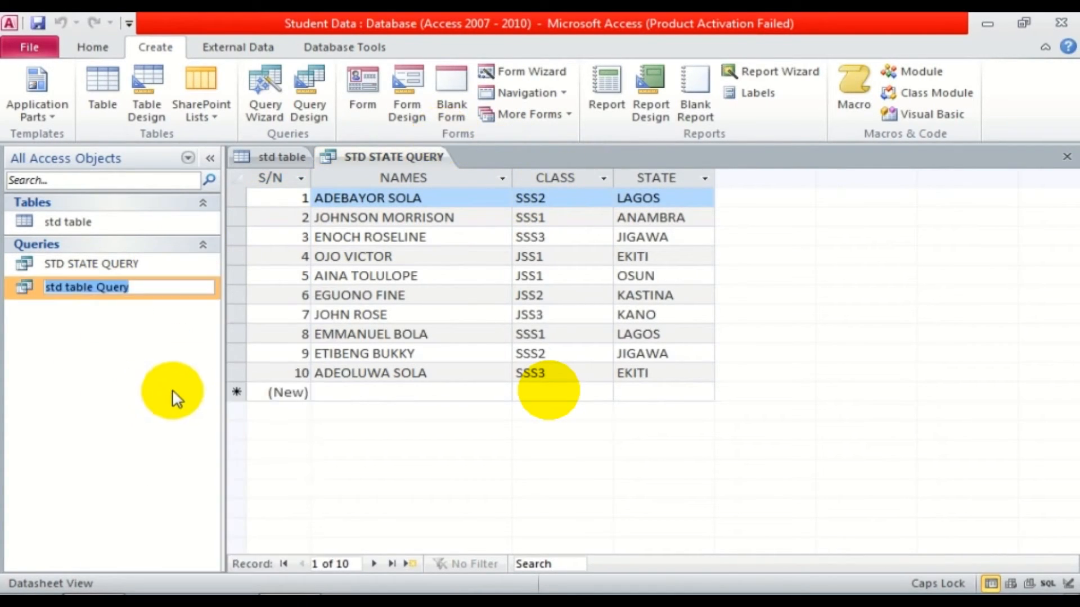
type("STD CONTAT")
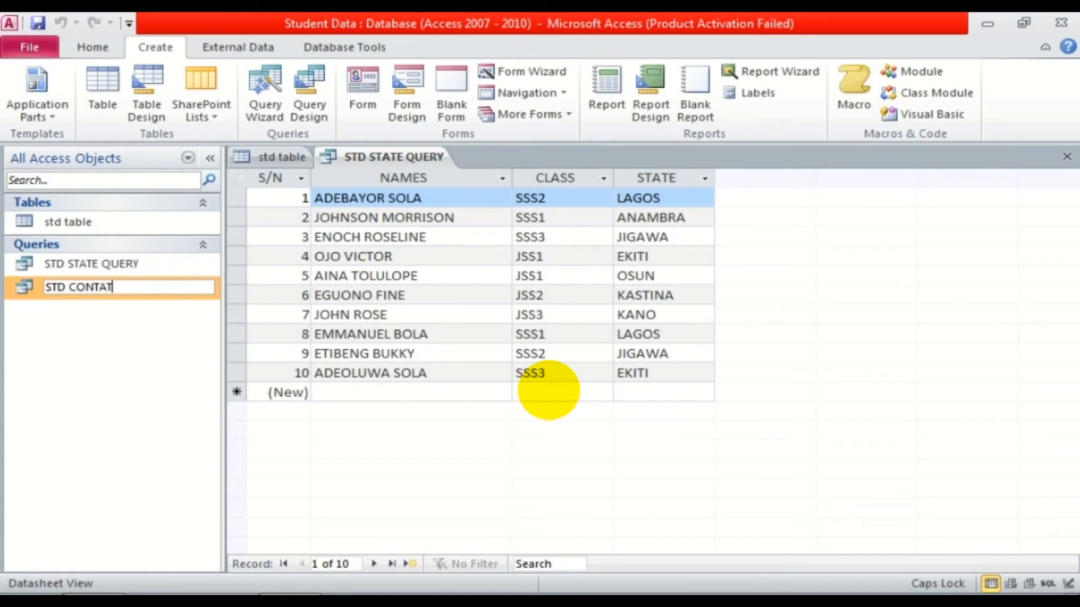
key("BackSpace")
type("CT QUERY")
key("Return")
left_click(125, 224)
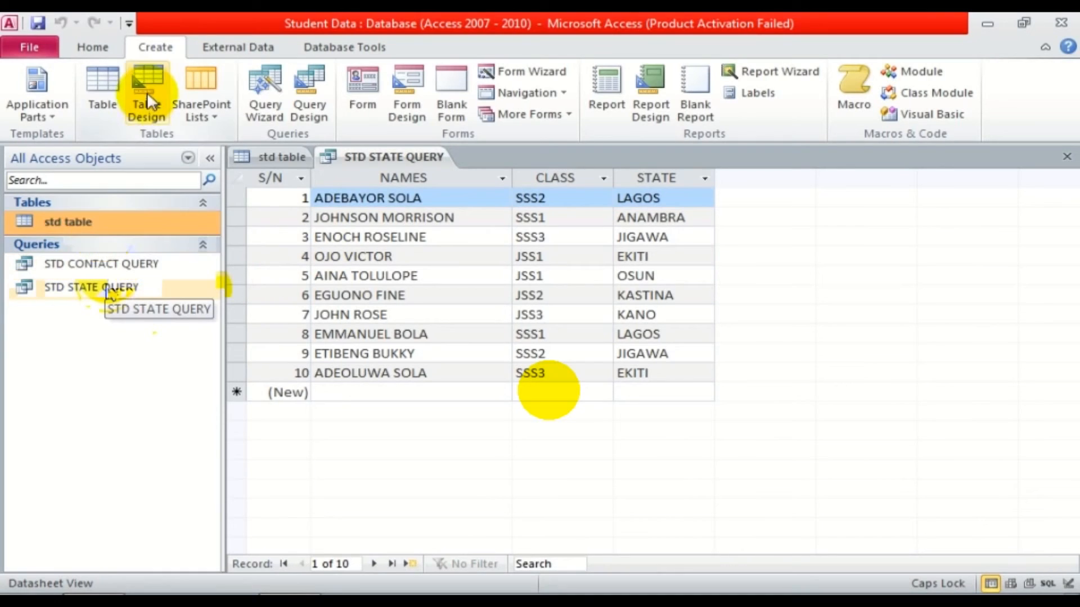
Build a wizard query on std table with S/N, NAMES, CLASS and SEX.
left_click(264, 95)
left_click(623, 427)
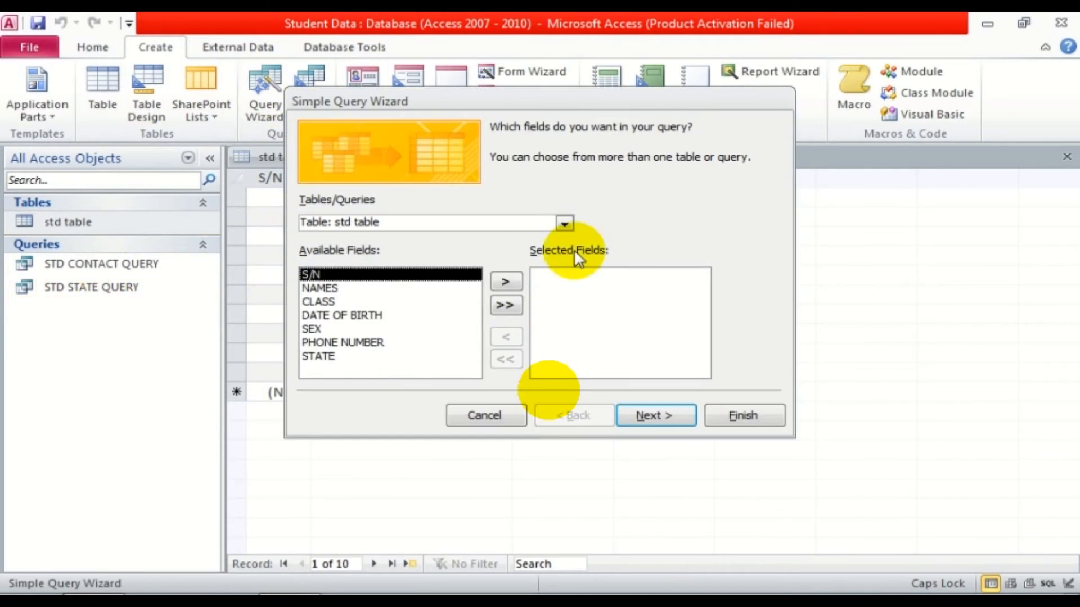
left_click(506, 281)
left_click(506, 281)
left_click(506, 282)
left_click(333, 287)
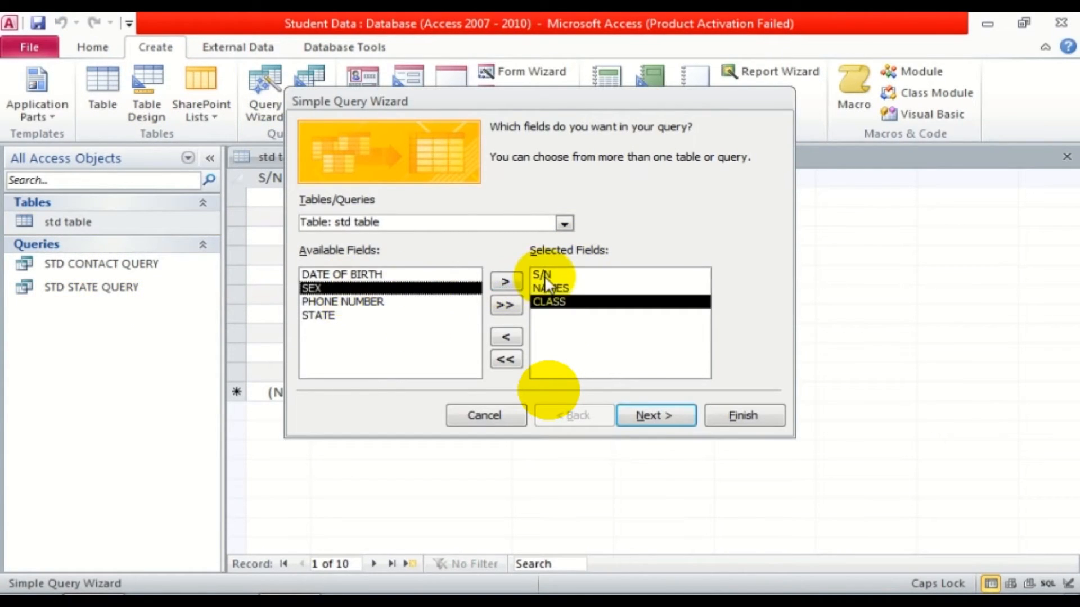
left_click(506, 281)
left_click(656, 415)
left_click(735, 420)
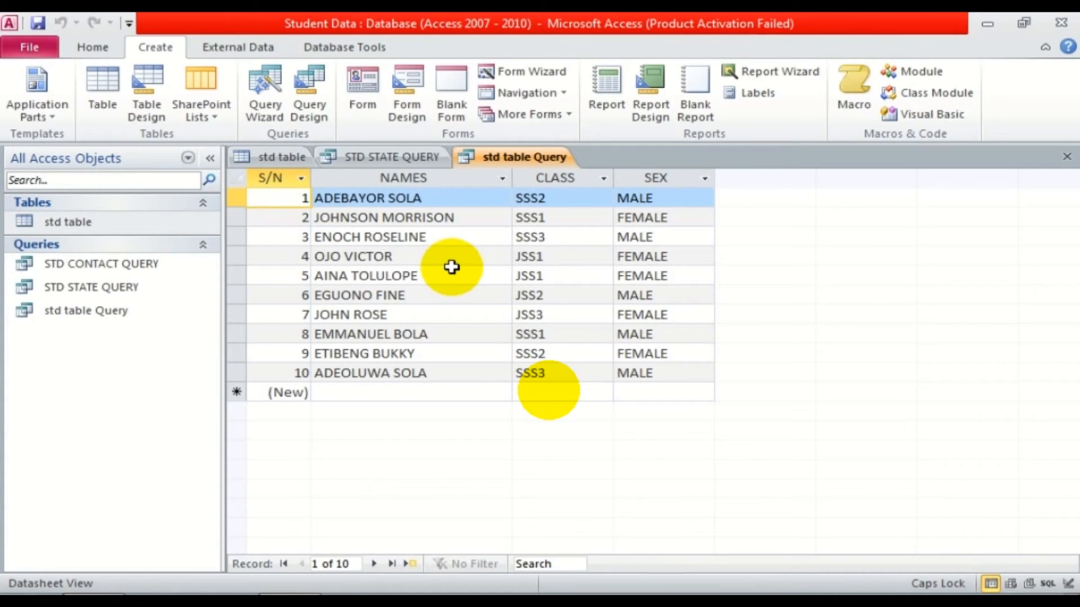
Close the new query and rename it to 'GENDER QUERY'.
right_click(520, 162)
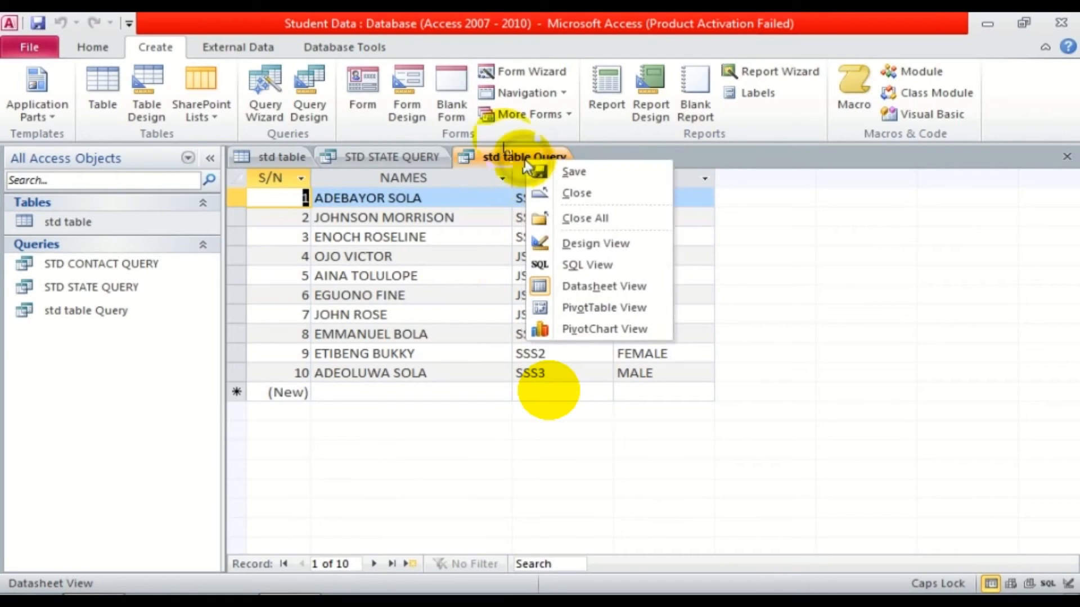
left_click(571, 197)
right_click(47, 312)
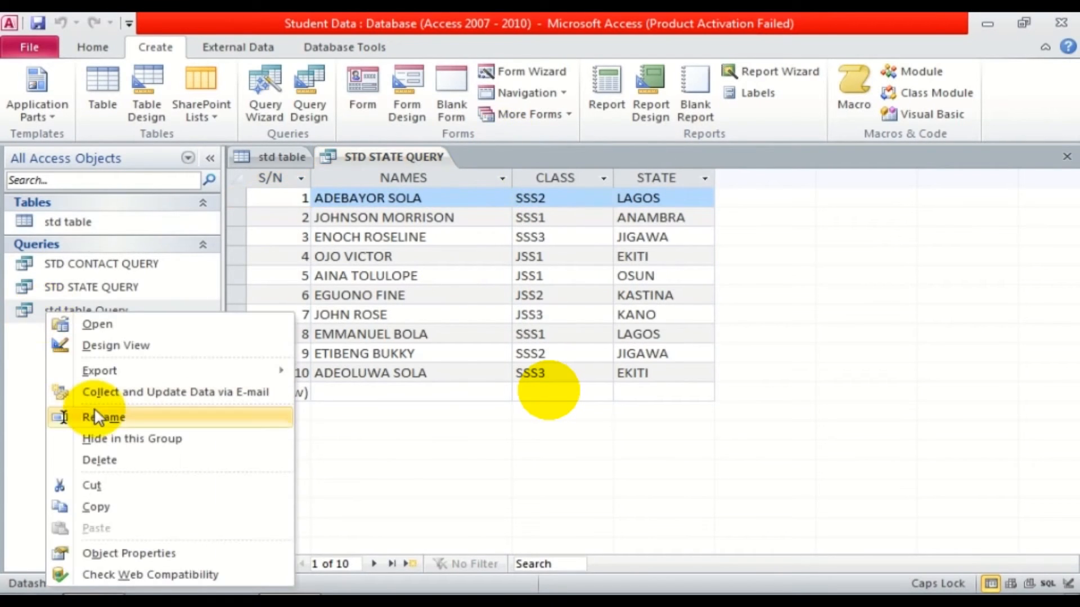
left_click(126, 417)
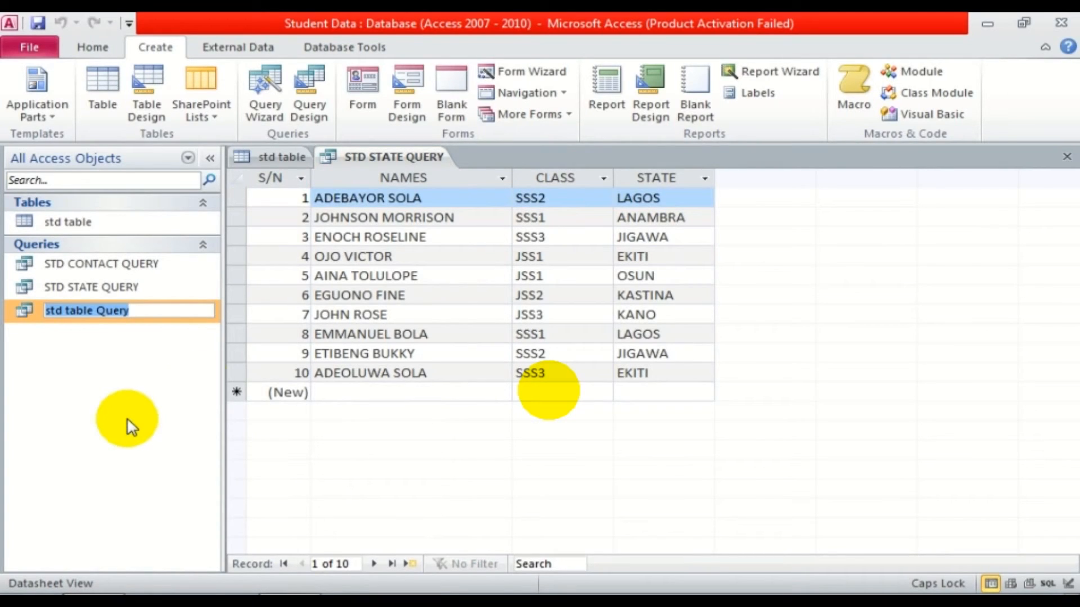
left_click(458, 236)
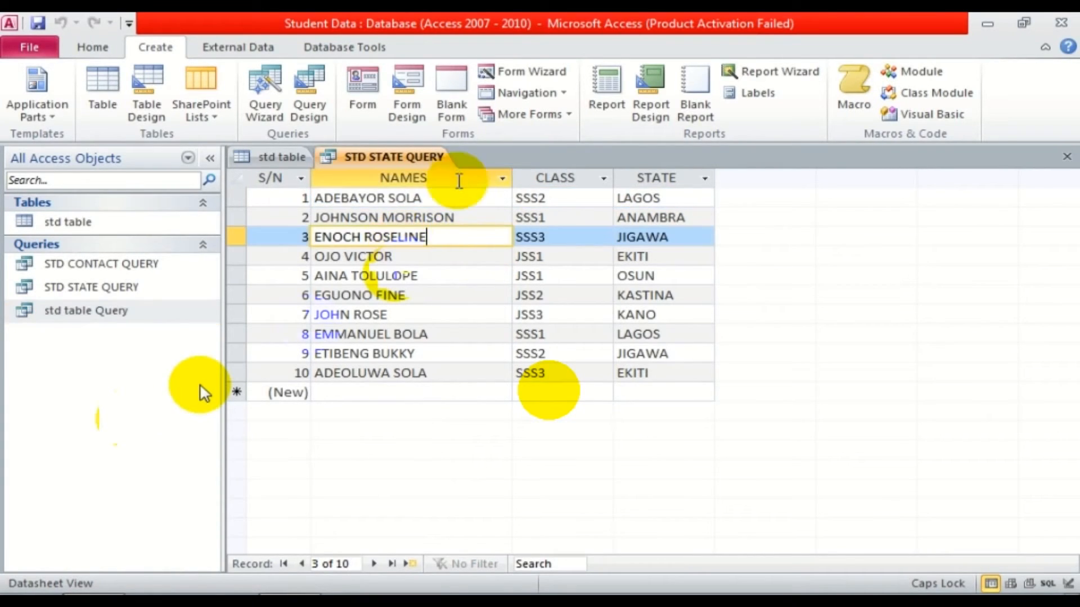
right_click(75, 316)
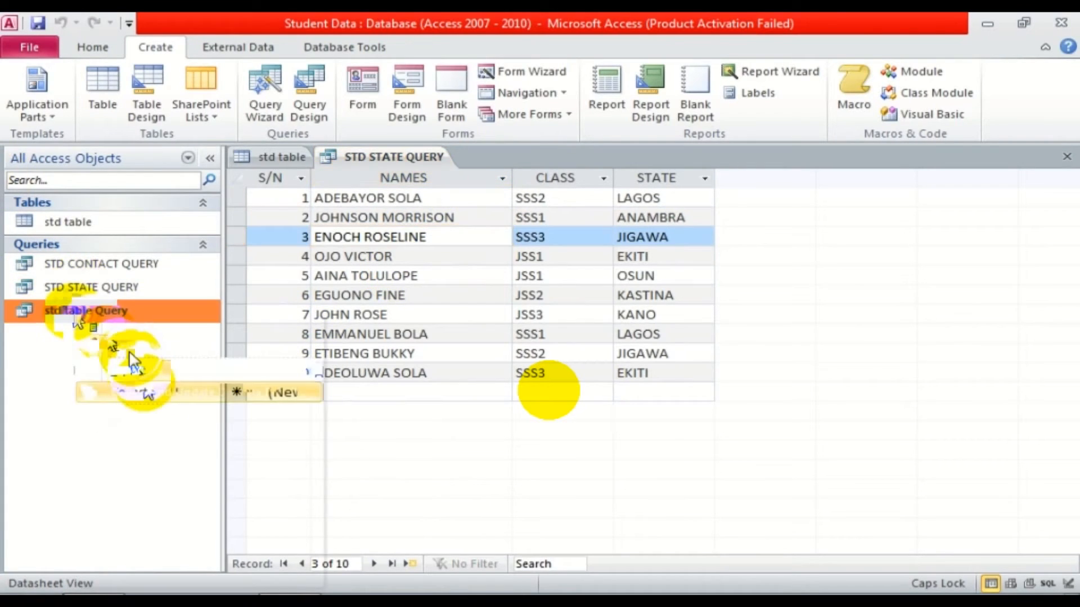
left_click(129, 417)
type("GENDER QUERY")
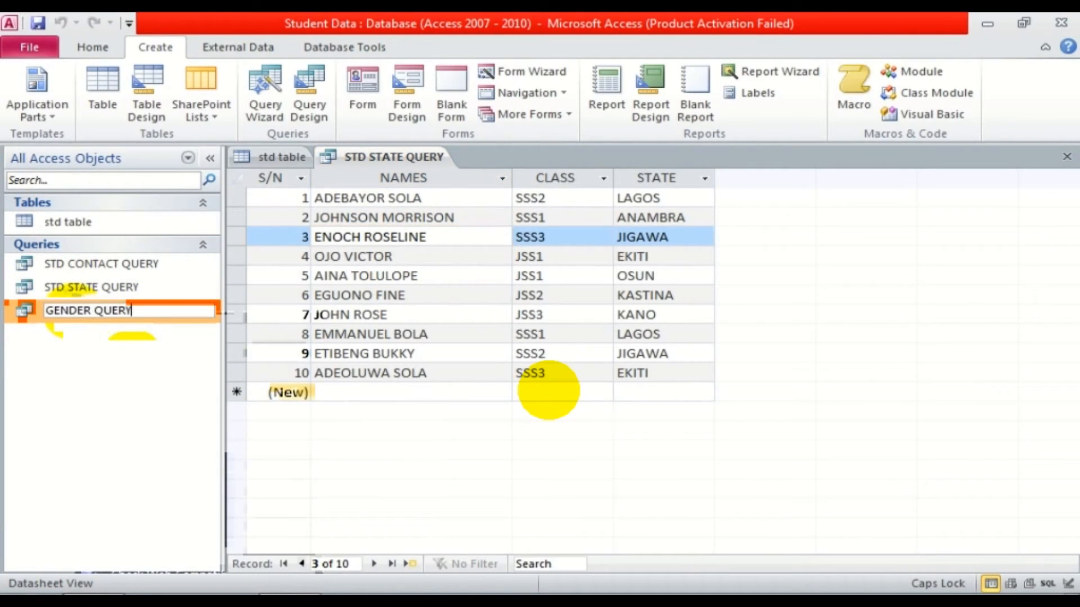
left_click(136, 424)
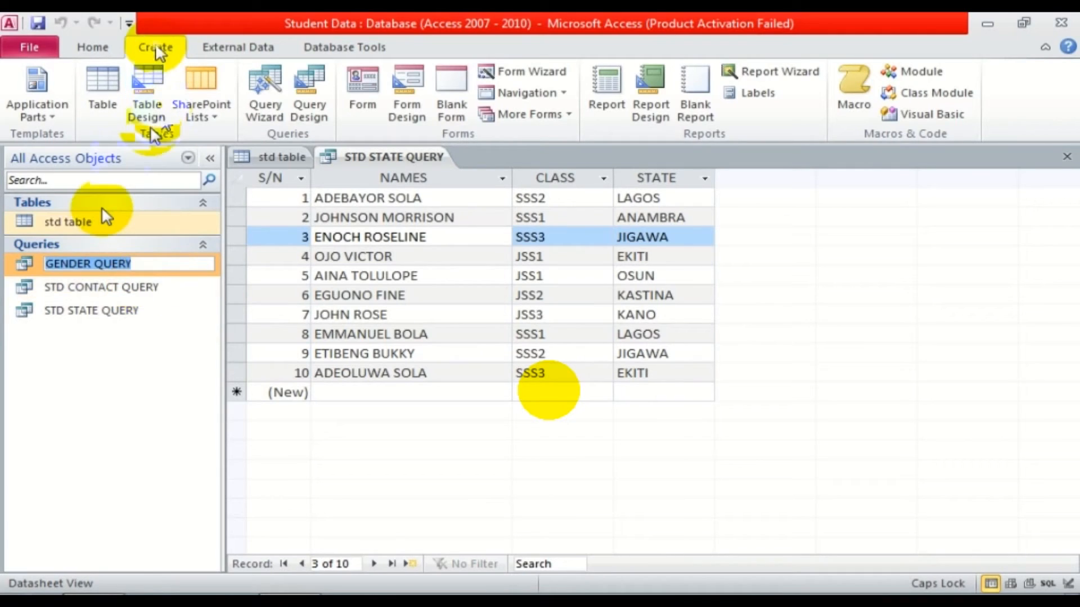
key("Return")
Create 'STD CLASS QUERY' from std table with S/N, NAMES and CLASS fields.
left_click(67, 224)
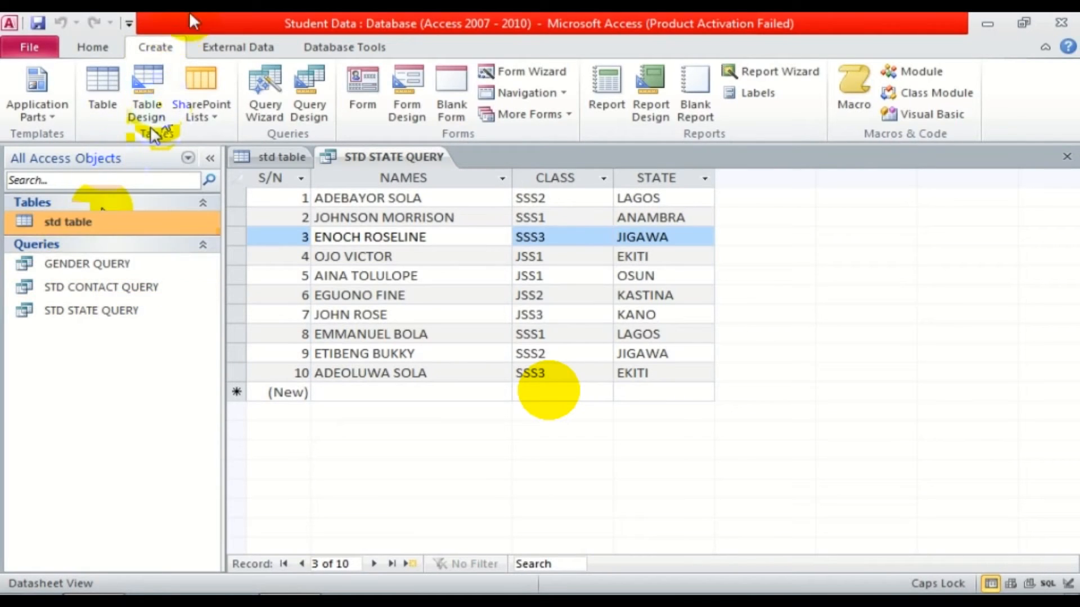
left_click(264, 95)
left_click(623, 429)
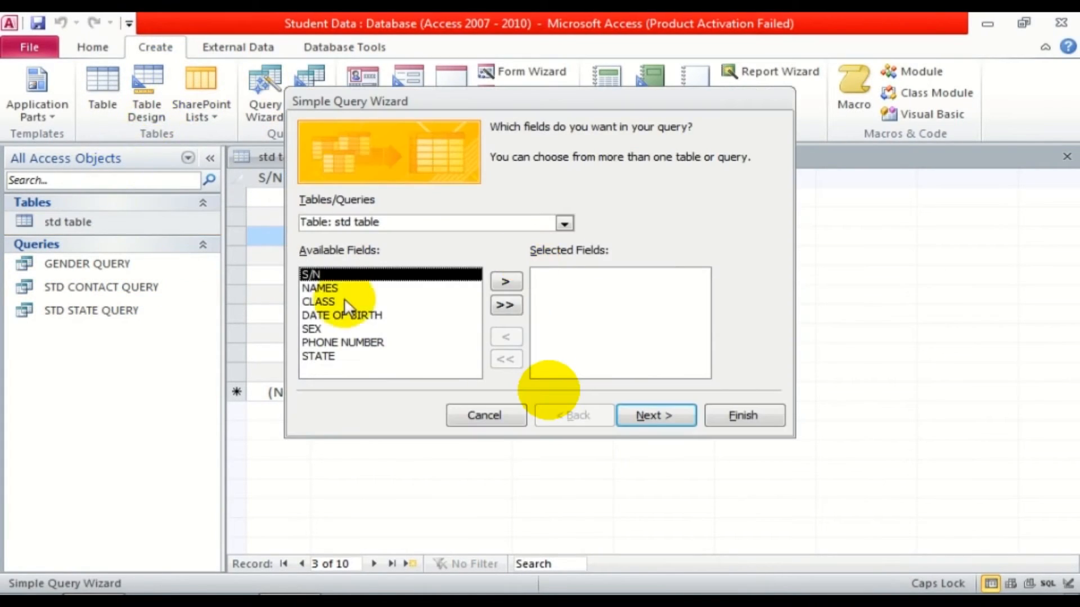
left_click(496, 285)
left_click(496, 286)
left_click(498, 285)
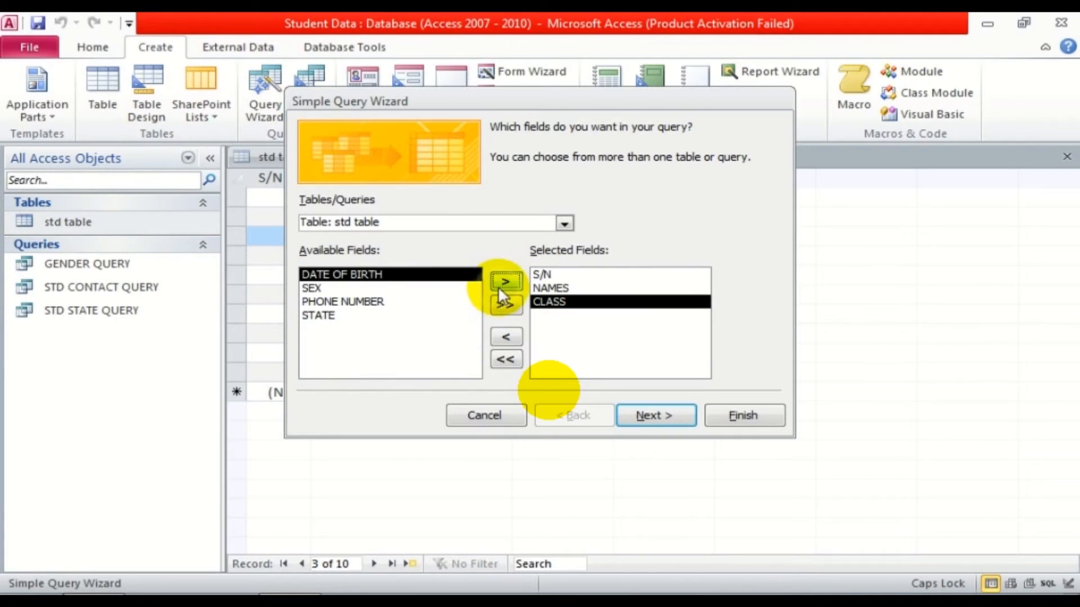
left_click(623, 417)
left_click(514, 149)
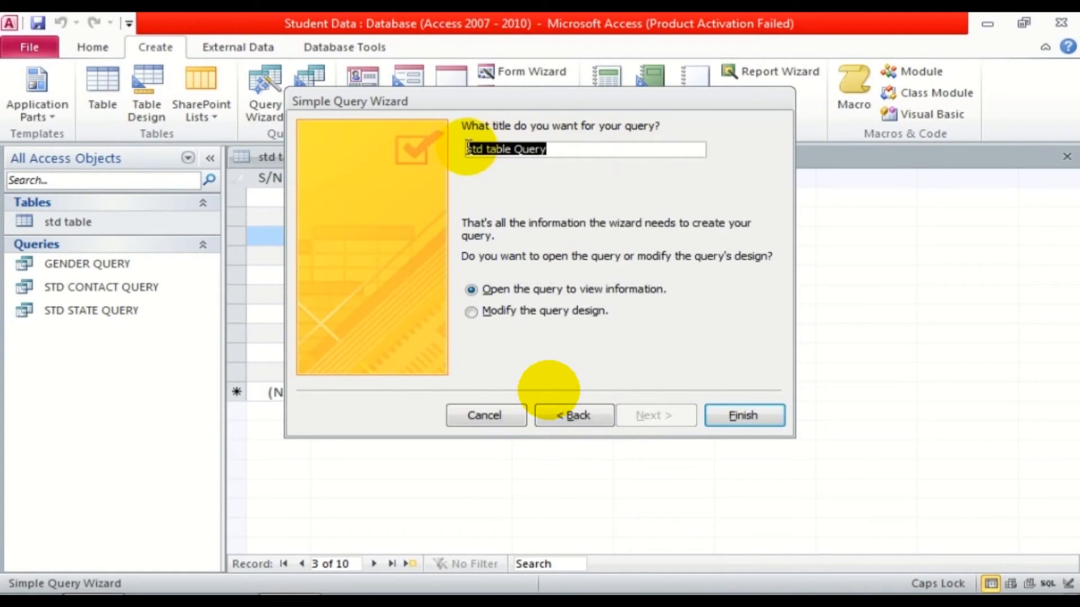
type("STD CLASS QUERY")
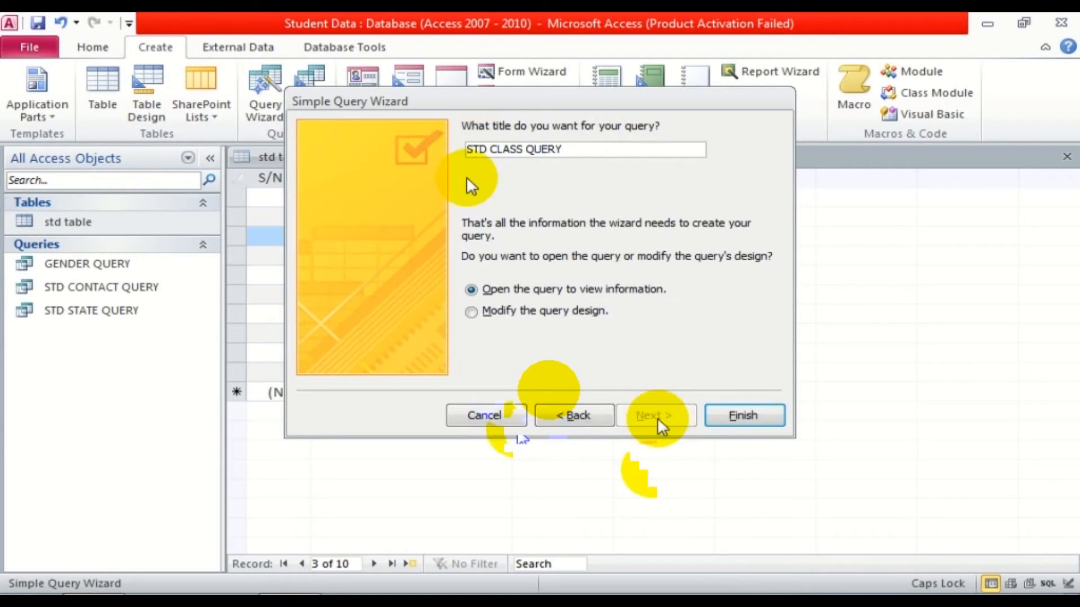
left_click(743, 415)
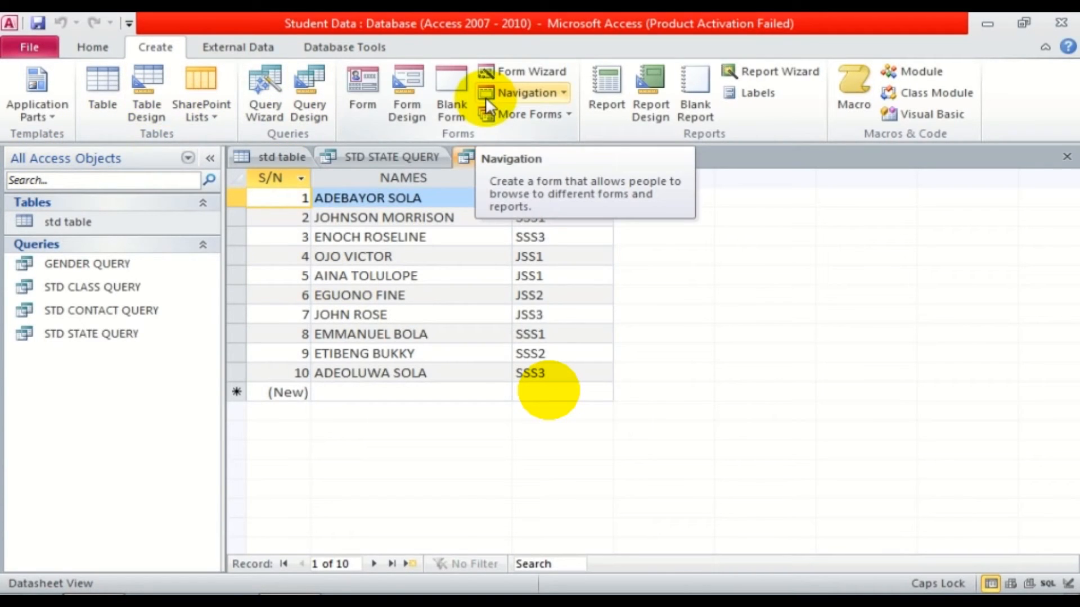
Create a blank Table1 from Application Parts, close it unsaved, and reselect std table.
left_click(51, 117)
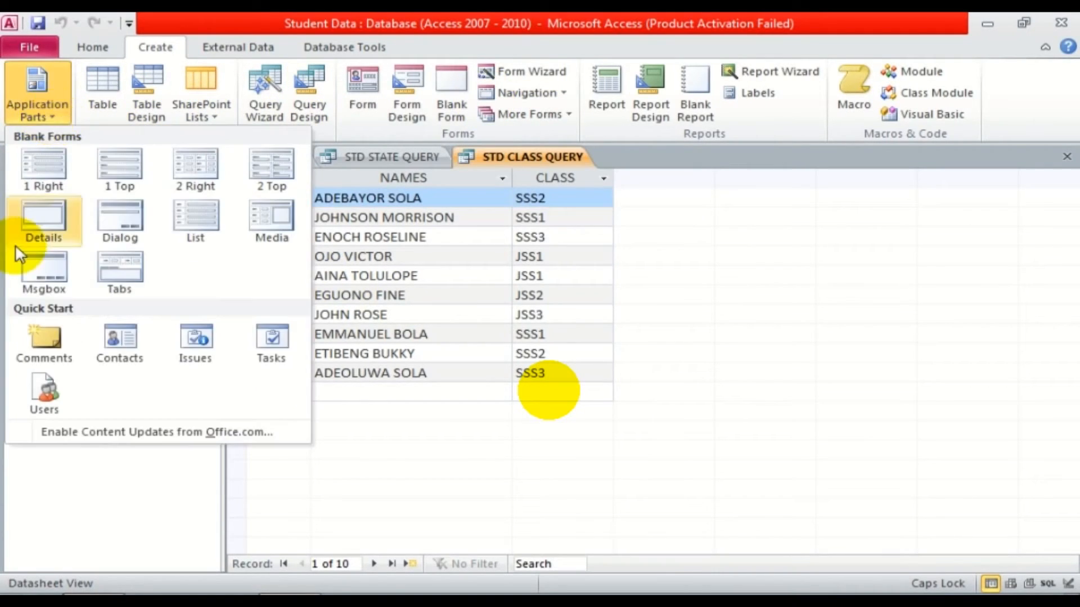
left_click(113, 115)
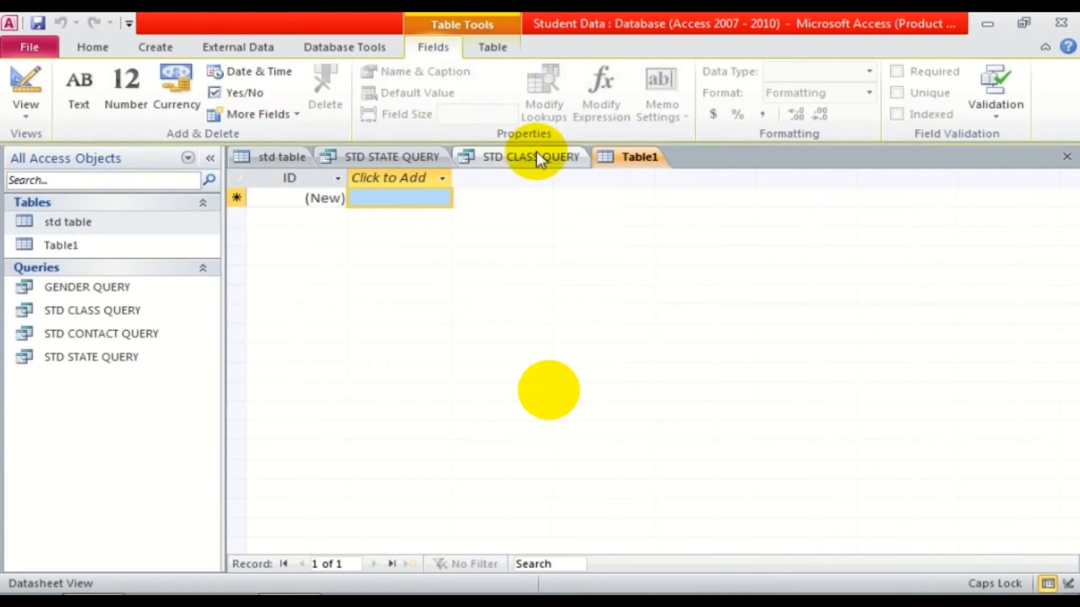
right_click(607, 157)
left_click(664, 194)
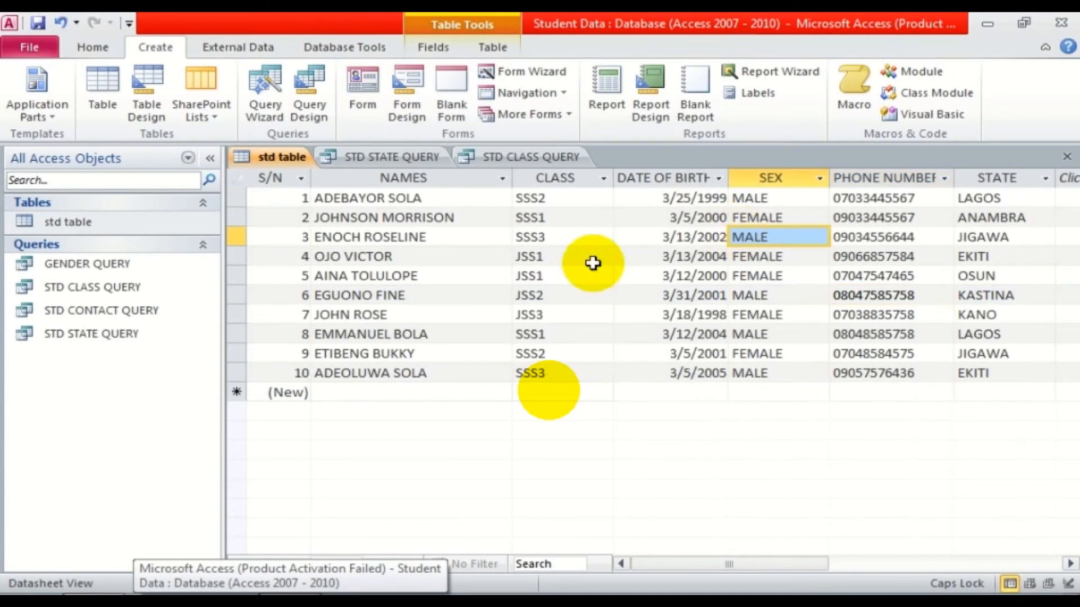
left_click(107, 223)
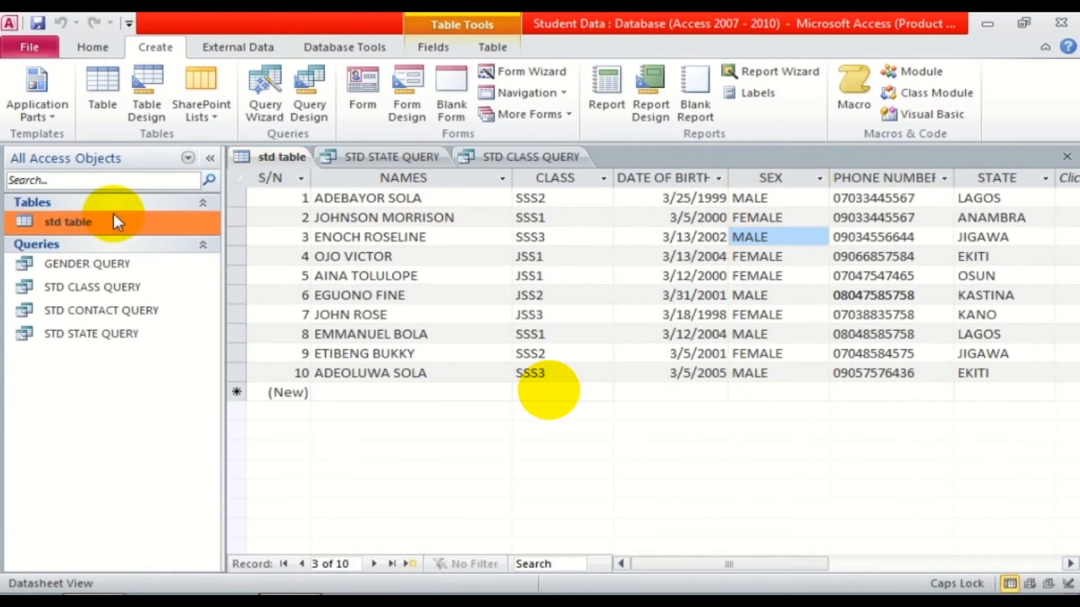
left_click(362, 81)
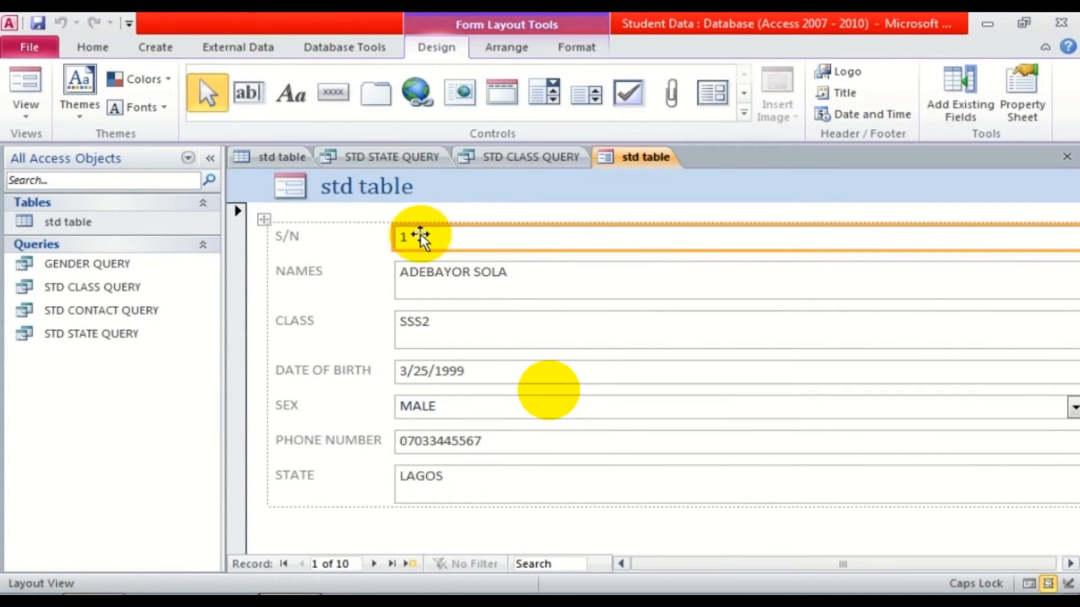
left_click(457, 274)
left_click(446, 321)
left_click(453, 365)
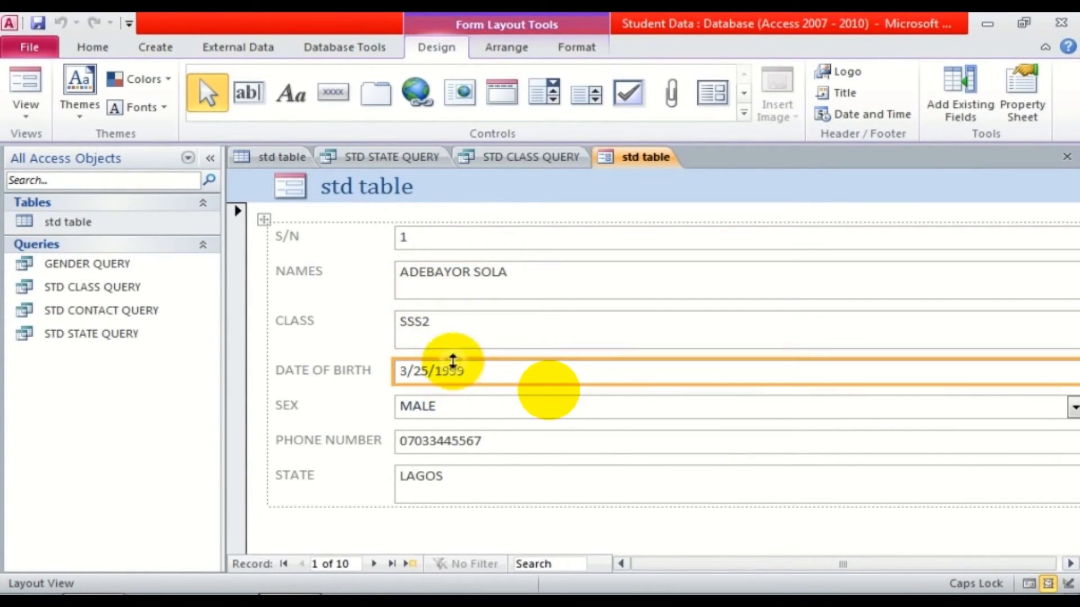
left_click(453, 406)
left_click(454, 441)
left_click(456, 478)
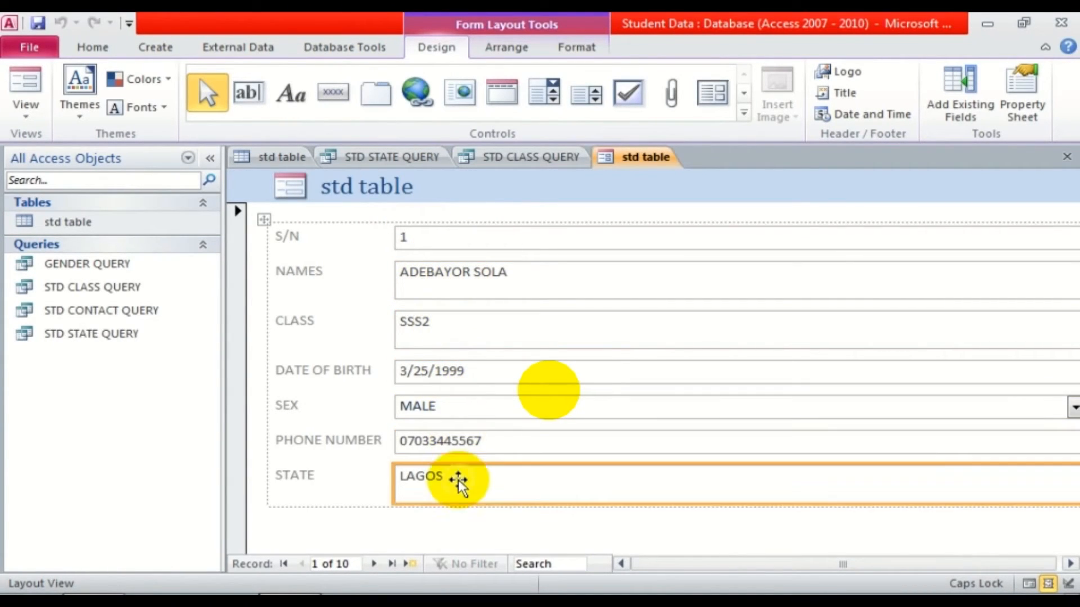
left_click(518, 290)
left_click_drag(535, 298, 530, 283)
left_click(532, 329)
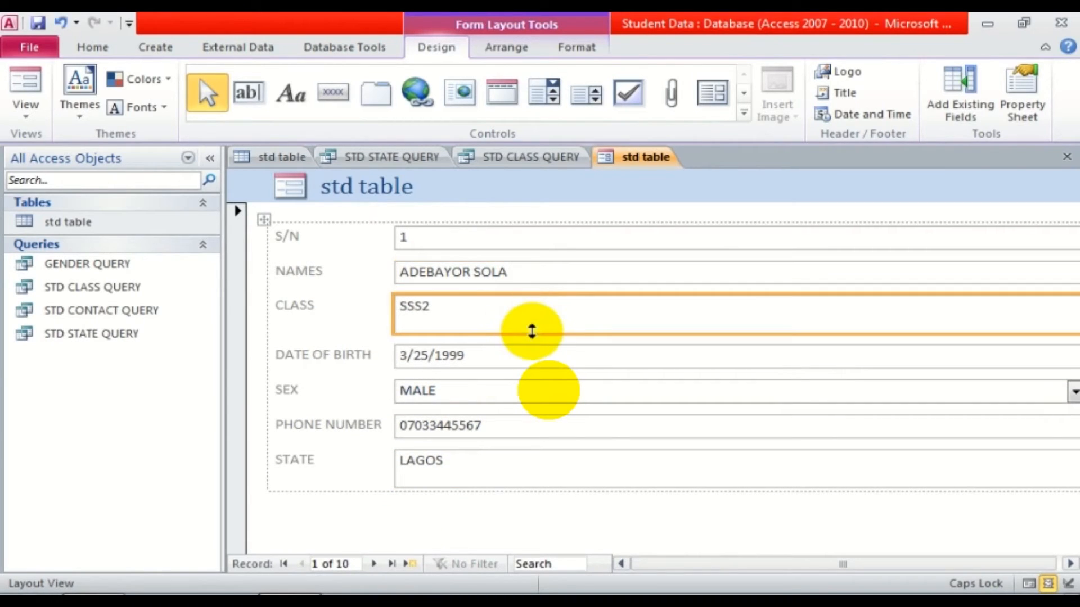
left_click_drag(532, 332, 525, 319)
left_click(505, 459)
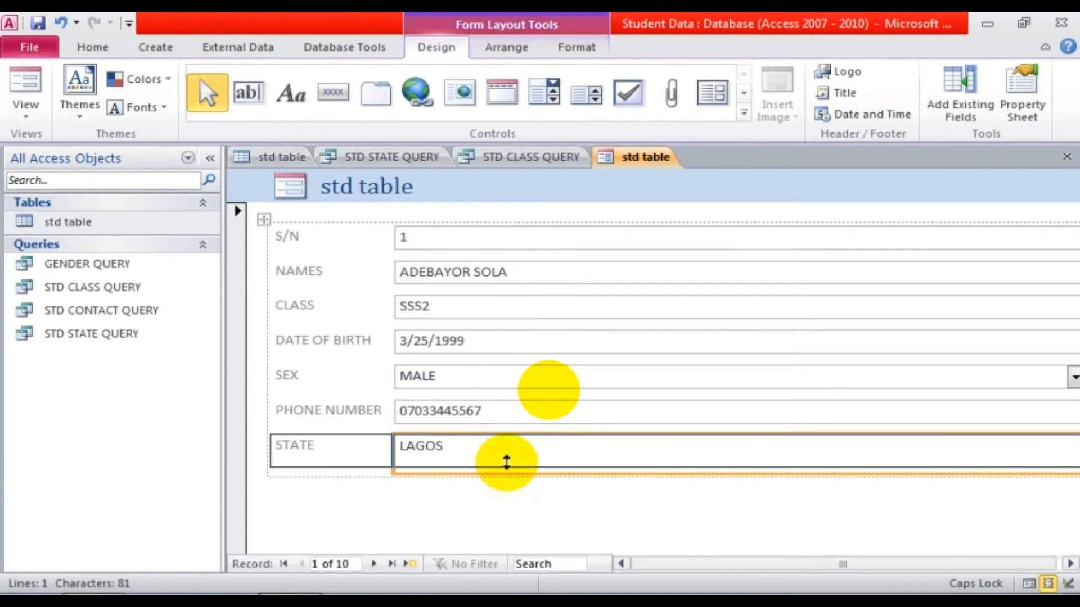
left_click_drag(506, 462, 506, 455)
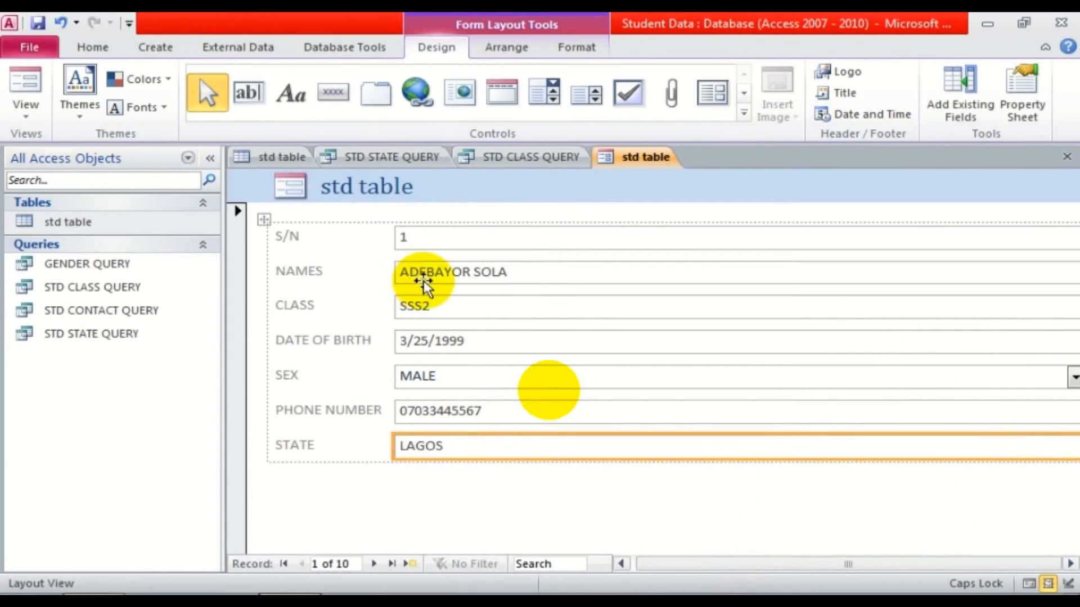
left_click(24, 87)
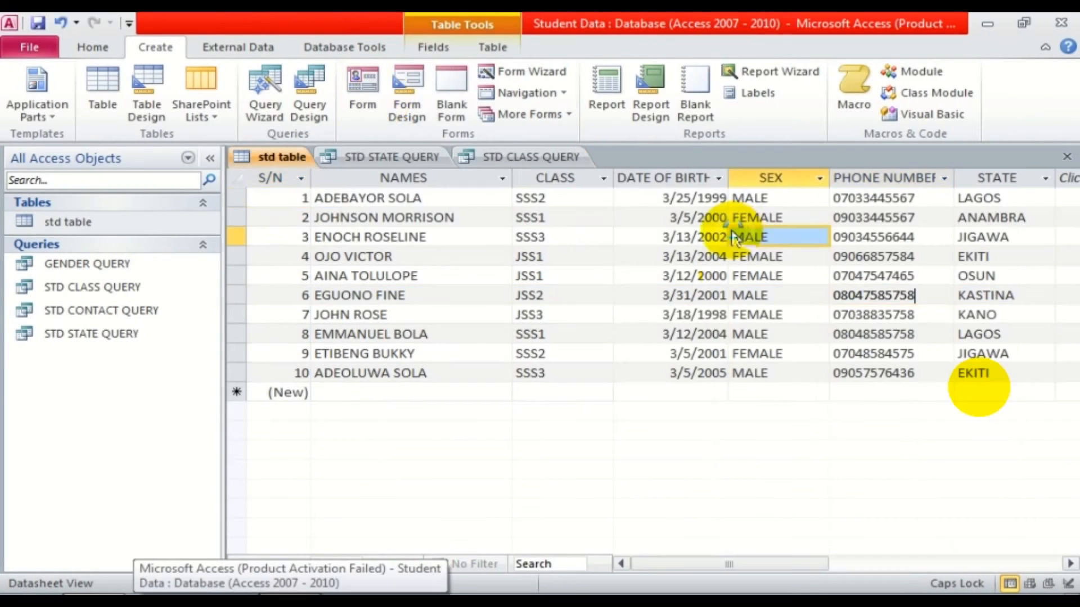
Create a new form from std table and inspect its field boxes.
left_click(113, 215)
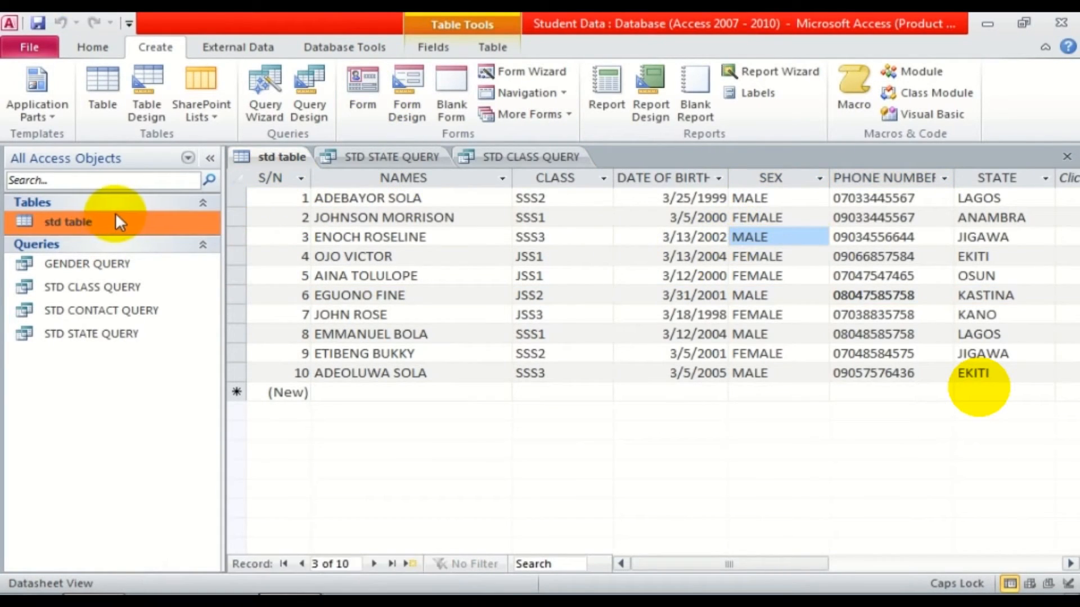
left_click(362, 83)
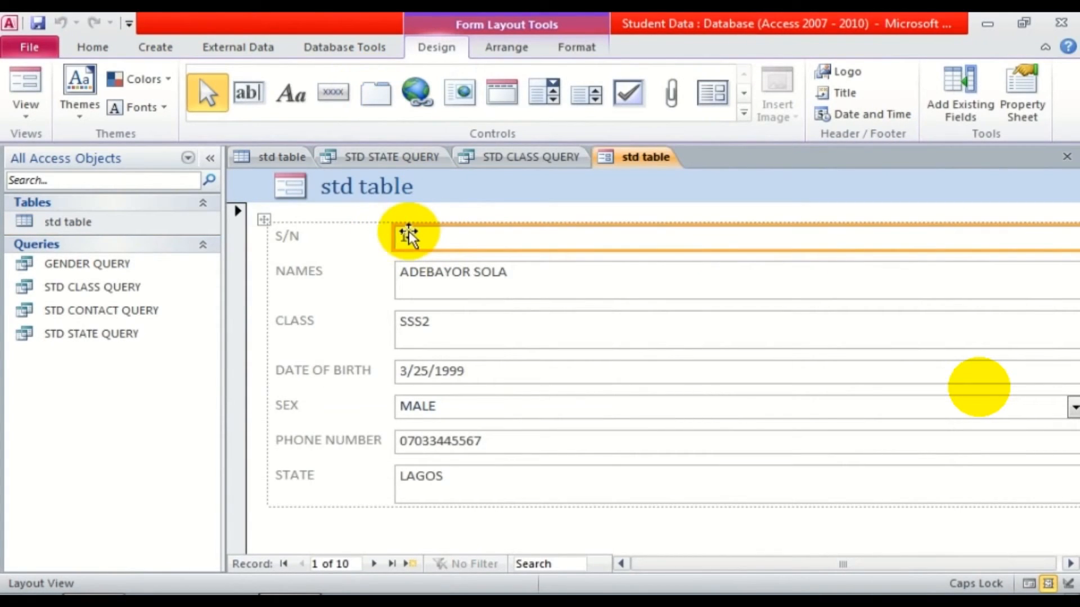
left_click(433, 278)
left_click(445, 326)
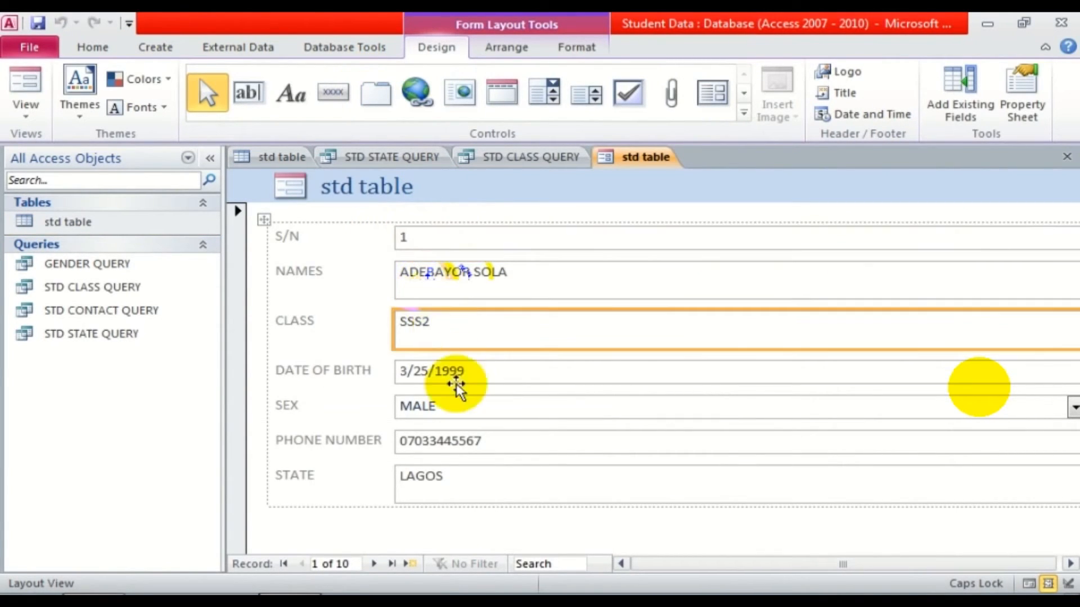
left_click(453, 378)
left_click(458, 408)
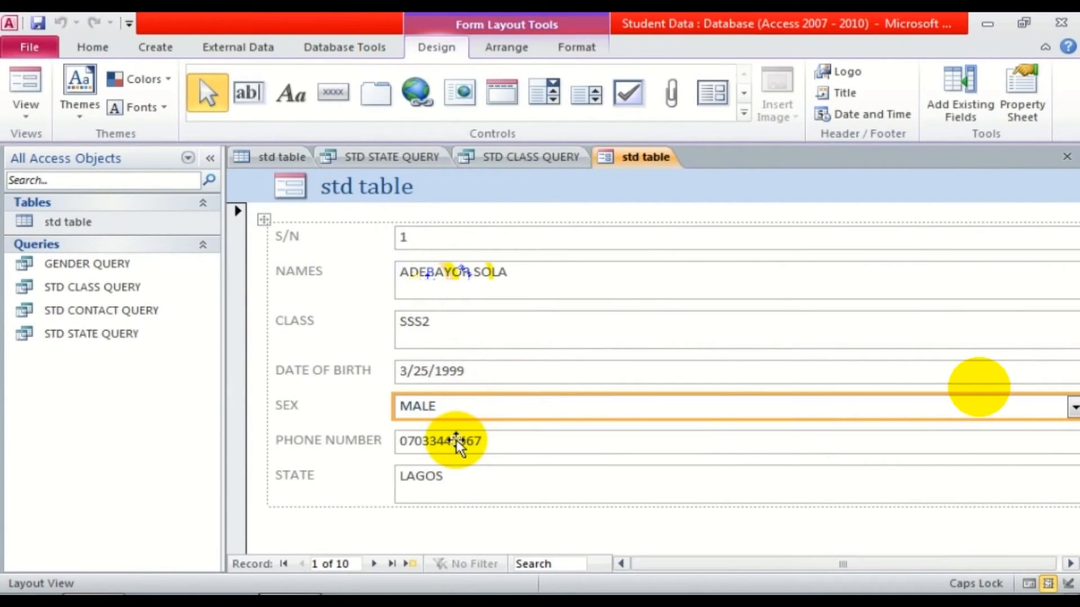
left_click(458, 444)
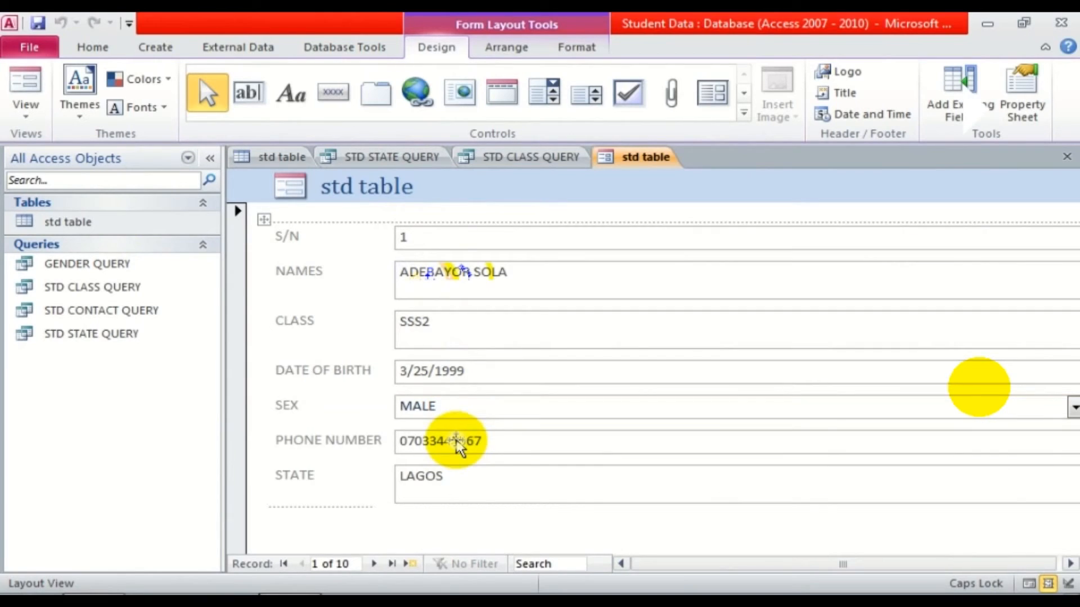
Shorten the NAMES, CLASS and STATE boxes, then switch to Form View.
left_click(521, 293)
left_click_drag(535, 299, 529, 287)
left_click(525, 316)
left_click_drag(525, 330, 532, 318)
left_click(503, 467)
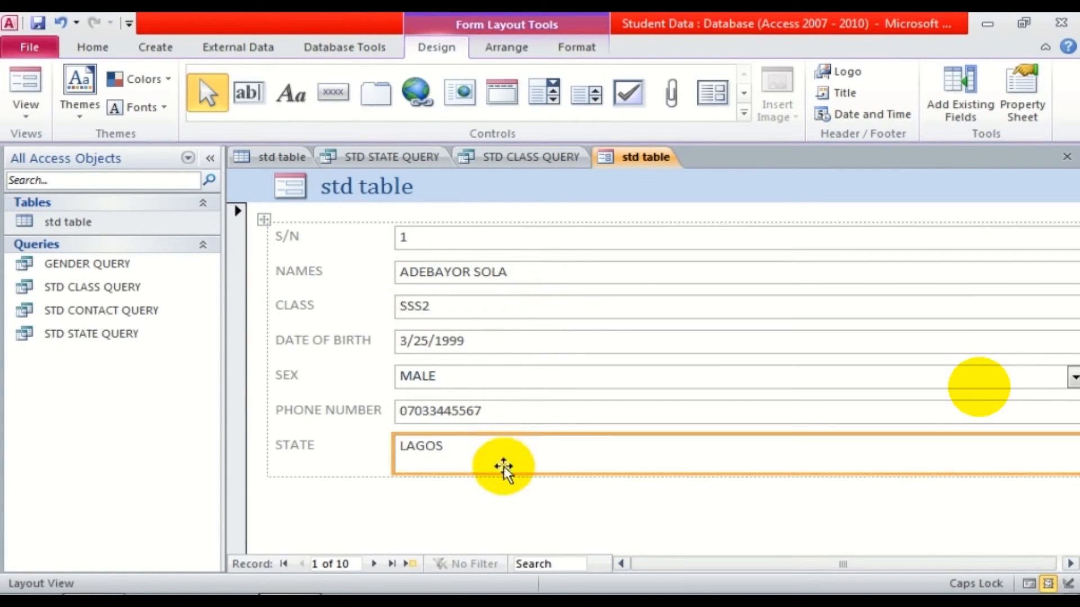
left_click_drag(506, 472, 506, 455)
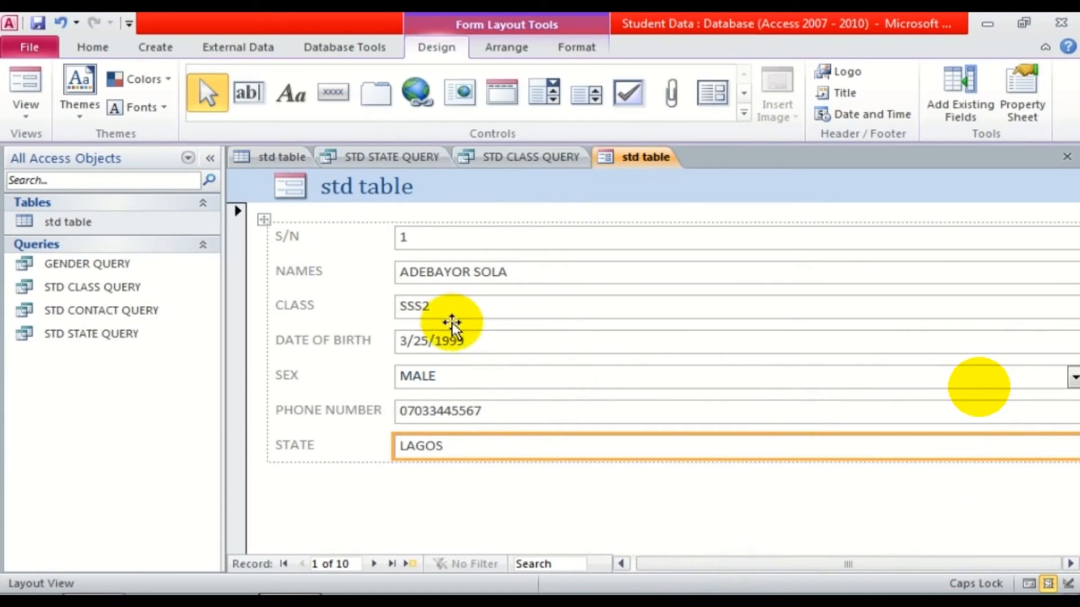
left_click(24, 97)
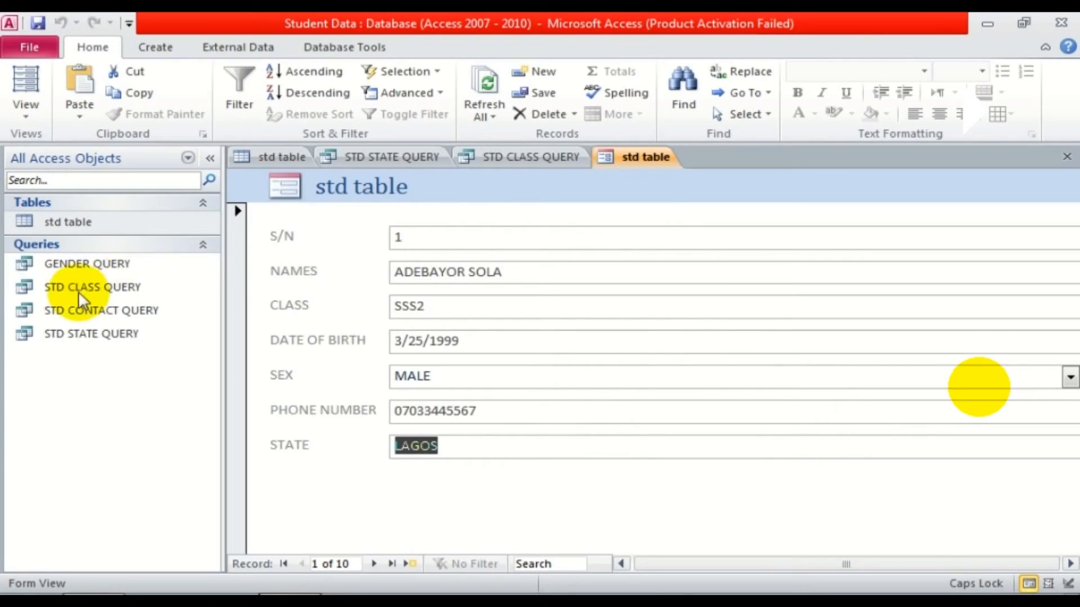
Bring the std table form forward and page past the existing records to a blank new record.
double_click(93, 223)
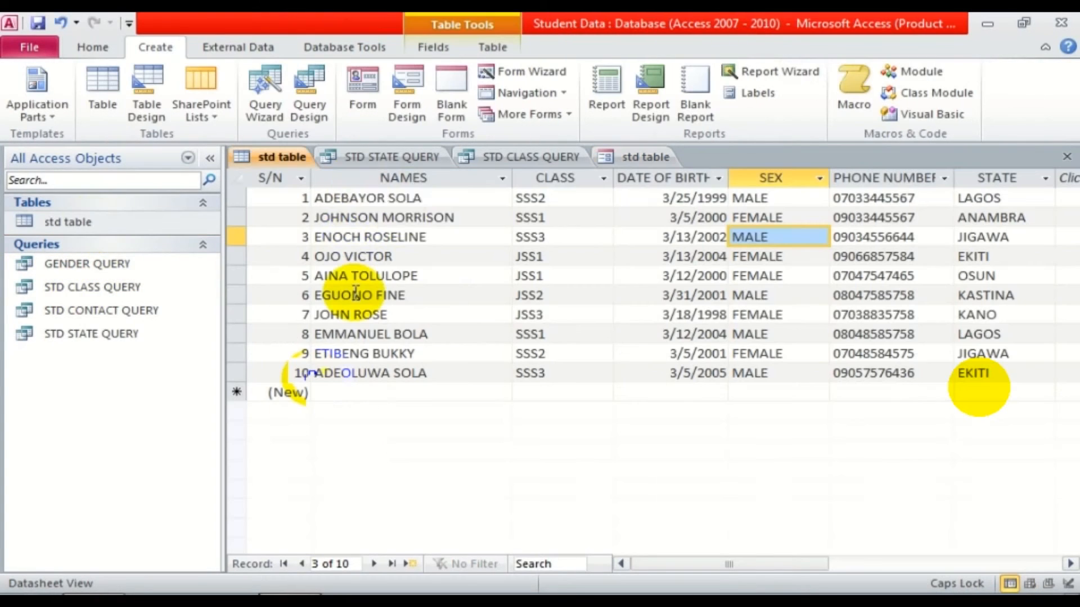
left_click(640, 153)
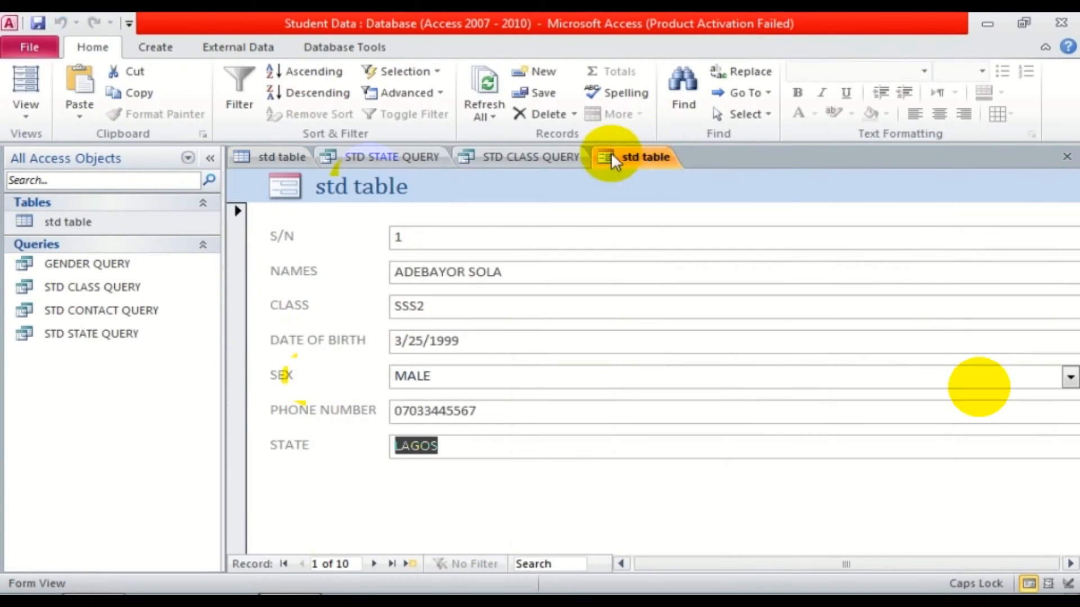
left_click(371, 563)
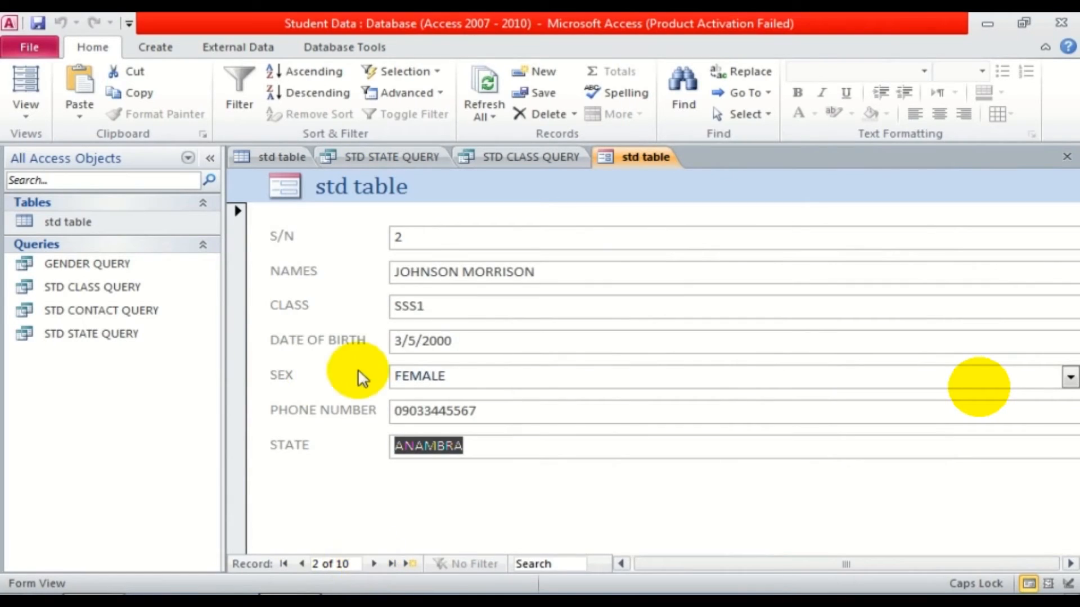
left_click(376, 563)
left_click(375, 563)
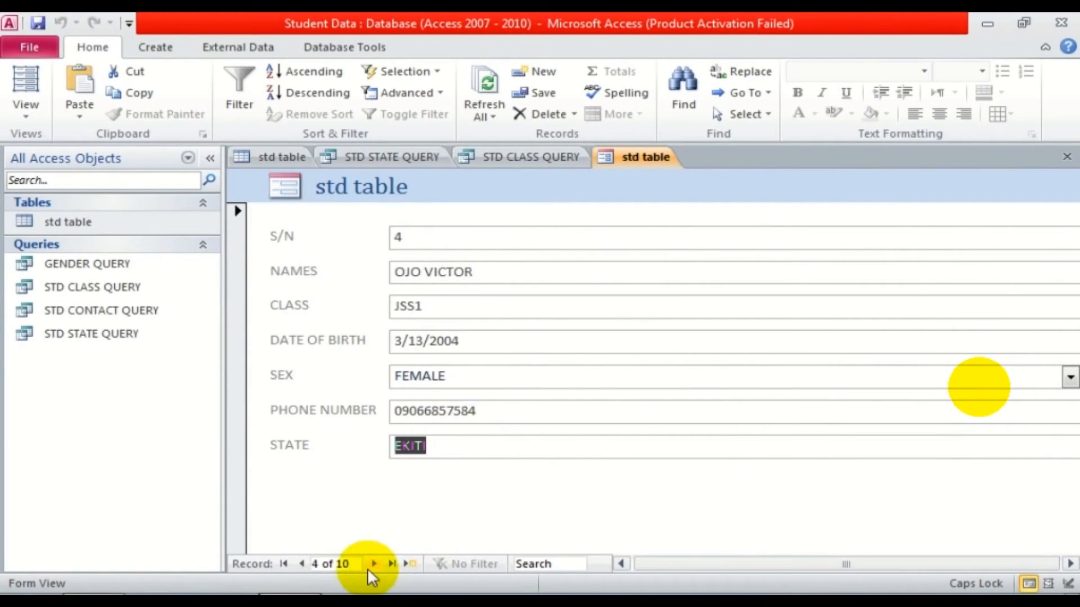
left_click(383, 563)
left_click(381, 563)
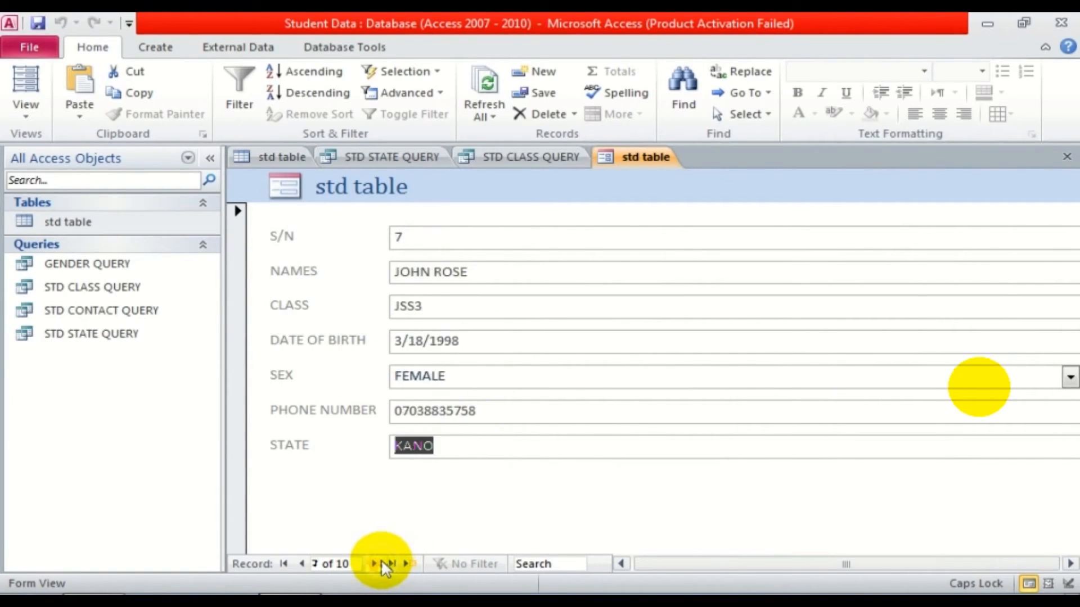
left_click(382, 563)
left_click(382, 563)
left_click(380, 562)
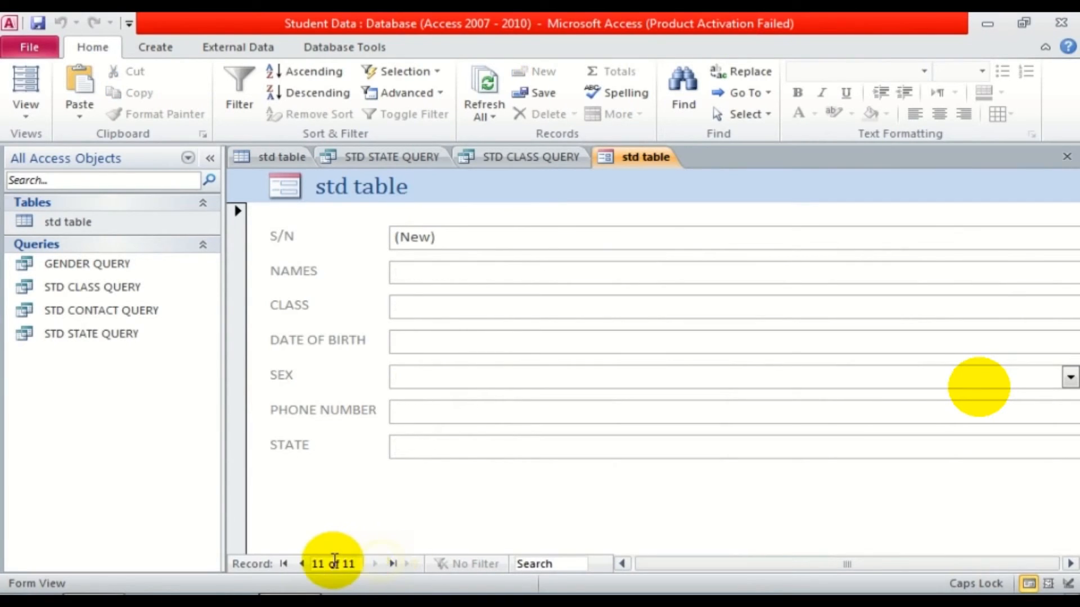
left_click(448, 269)
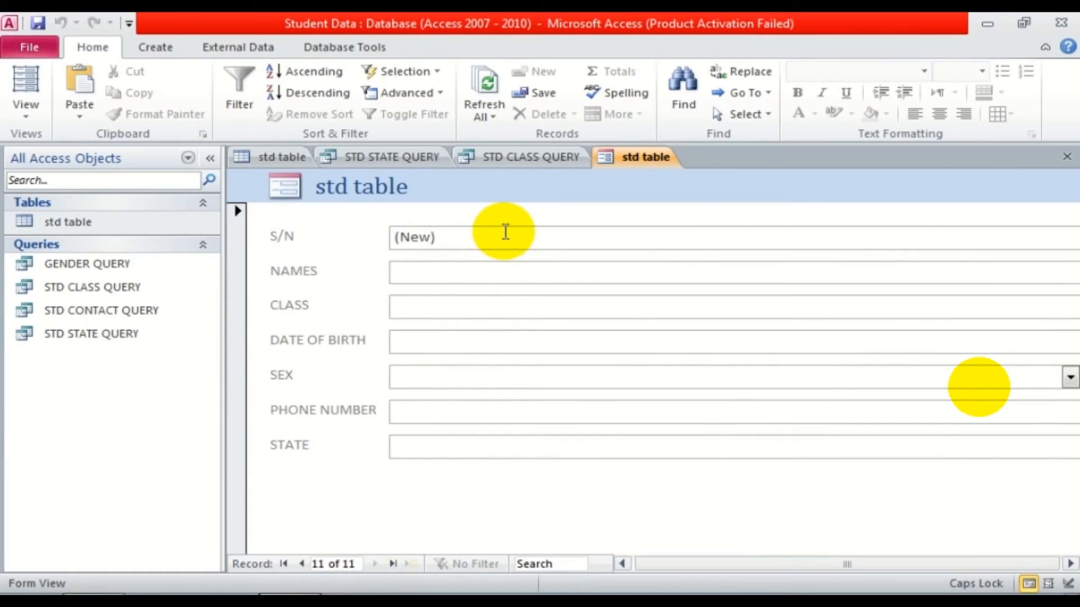
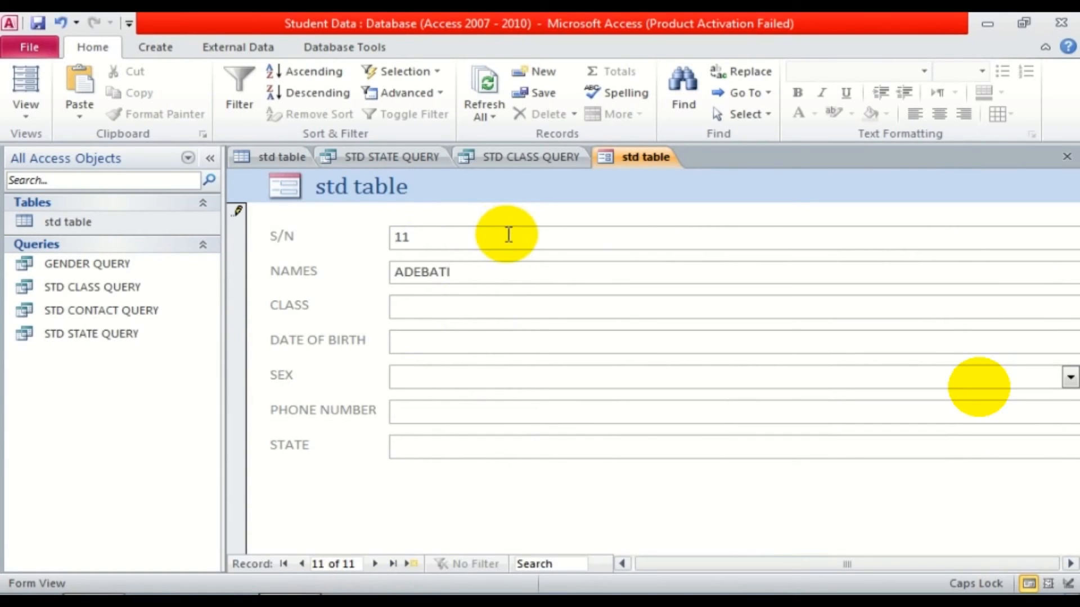
Enter the student's name and class SSS1 in the new record.
left_click(594, 307)
type("SS")
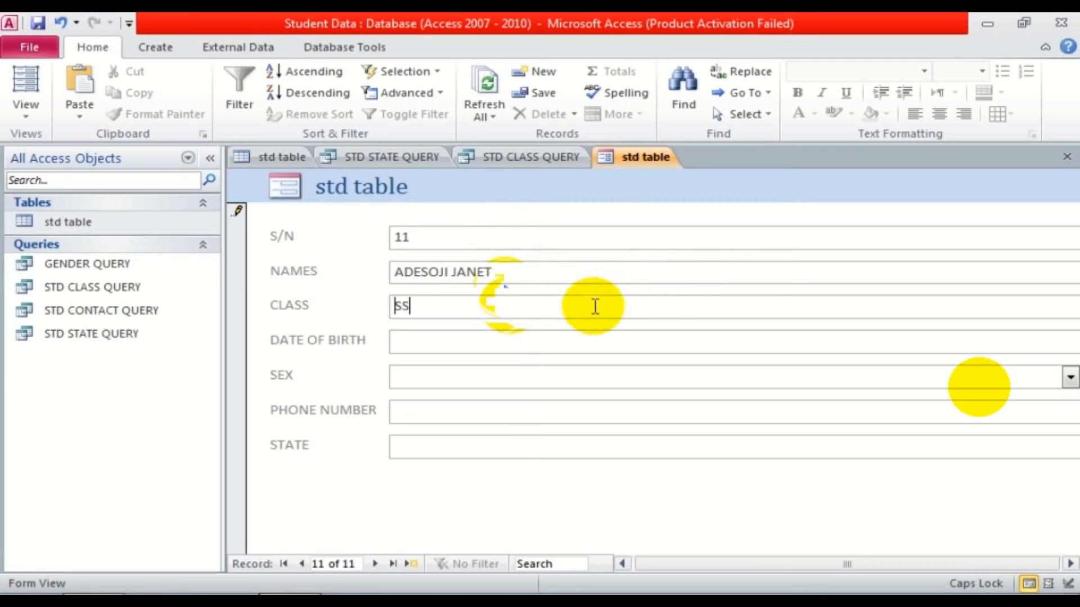
type("S1")
left_click(490, 344)
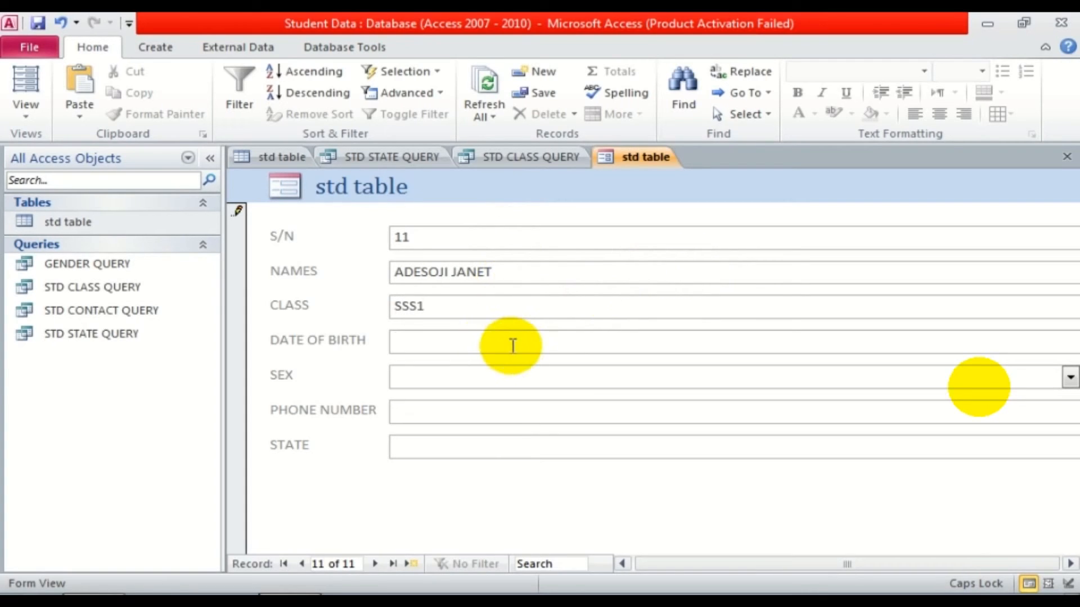
left_click(209, 159)
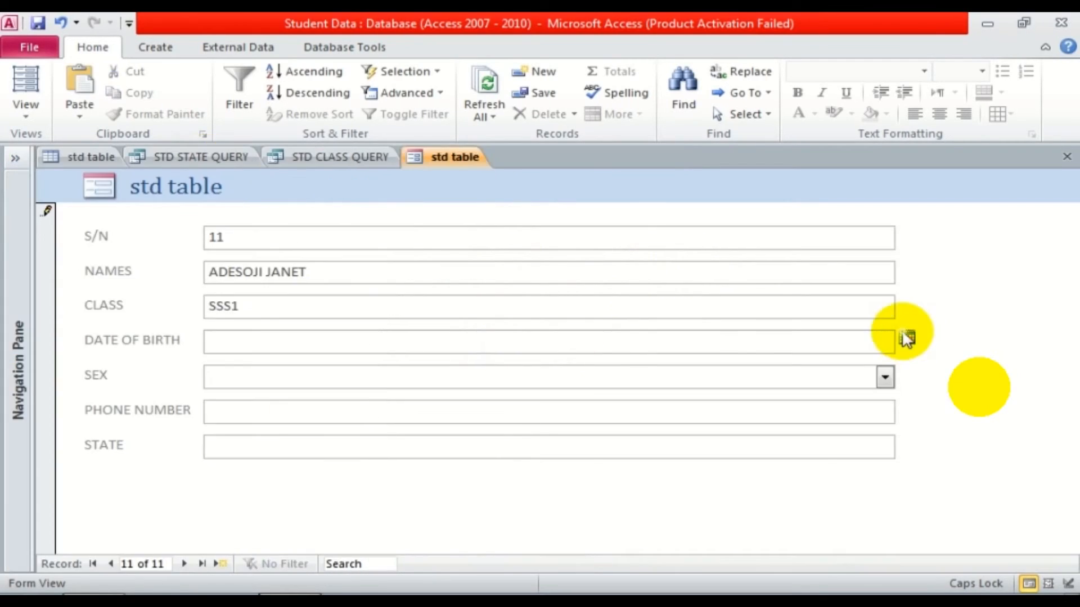
left_click(907, 338)
left_click(846, 409)
key("BackSpace")
key("BackSpace")
type("00")
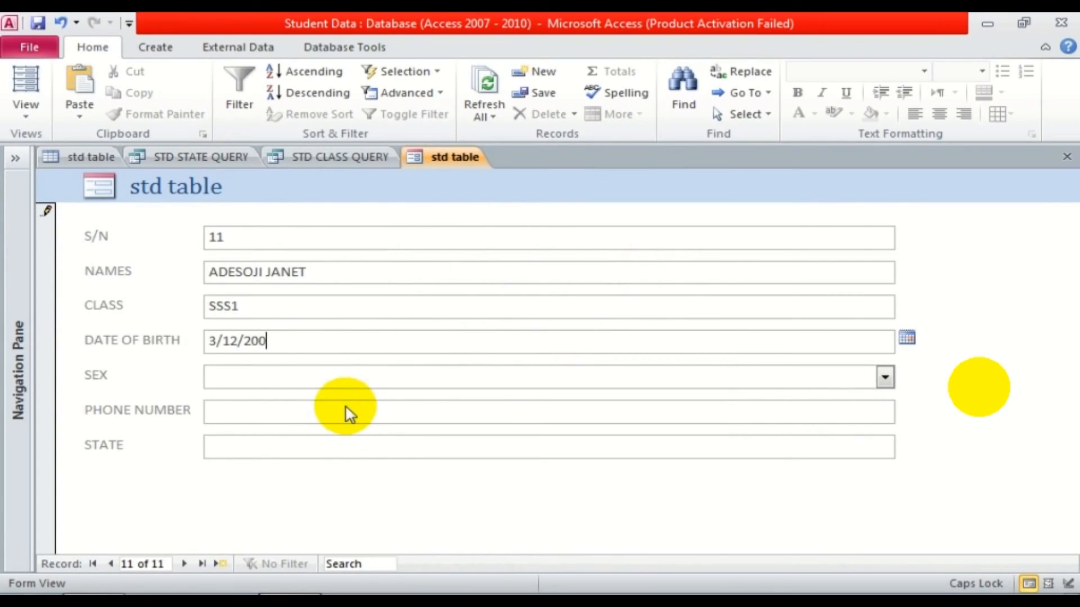
type("2")
left_click(265, 374)
type("FEMALE")
left_click(276, 404)
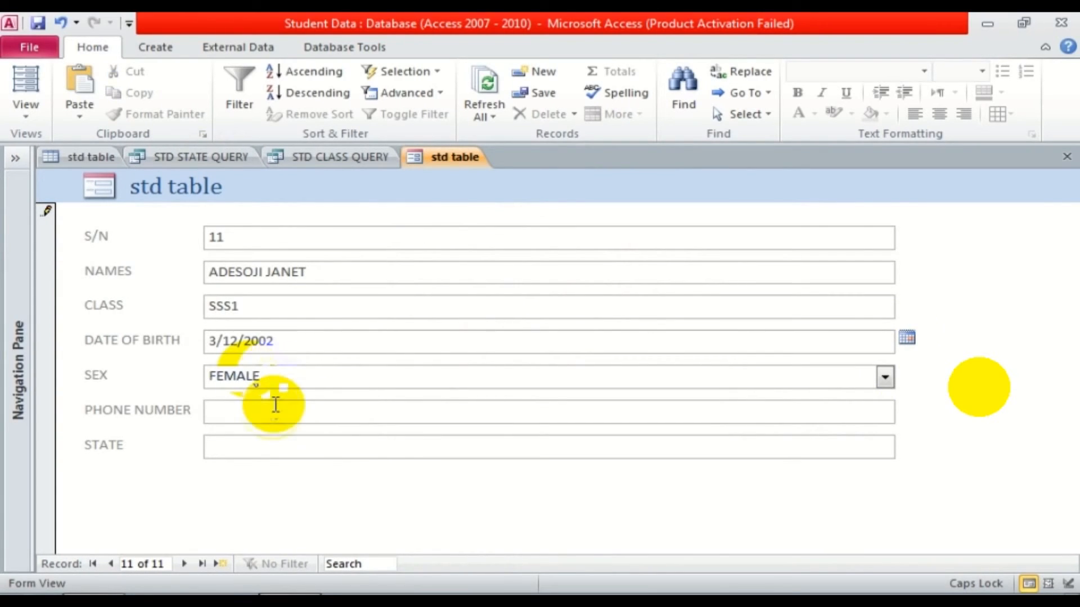
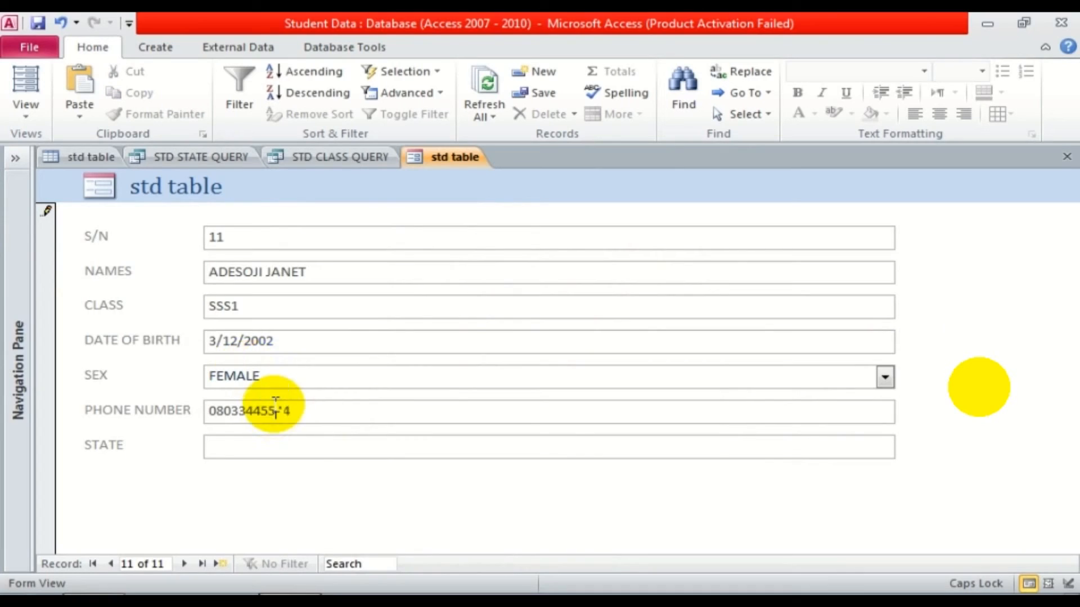
Enter state EKITI, save the eleventh record and refresh all data.
left_click(237, 442)
type("EKITI")
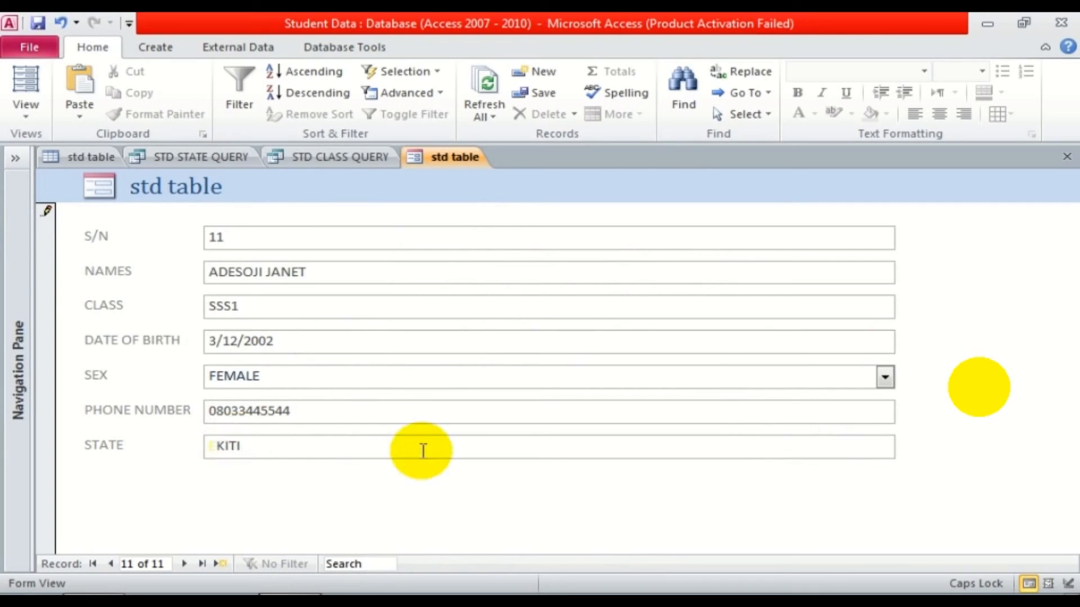
left_click(184, 564)
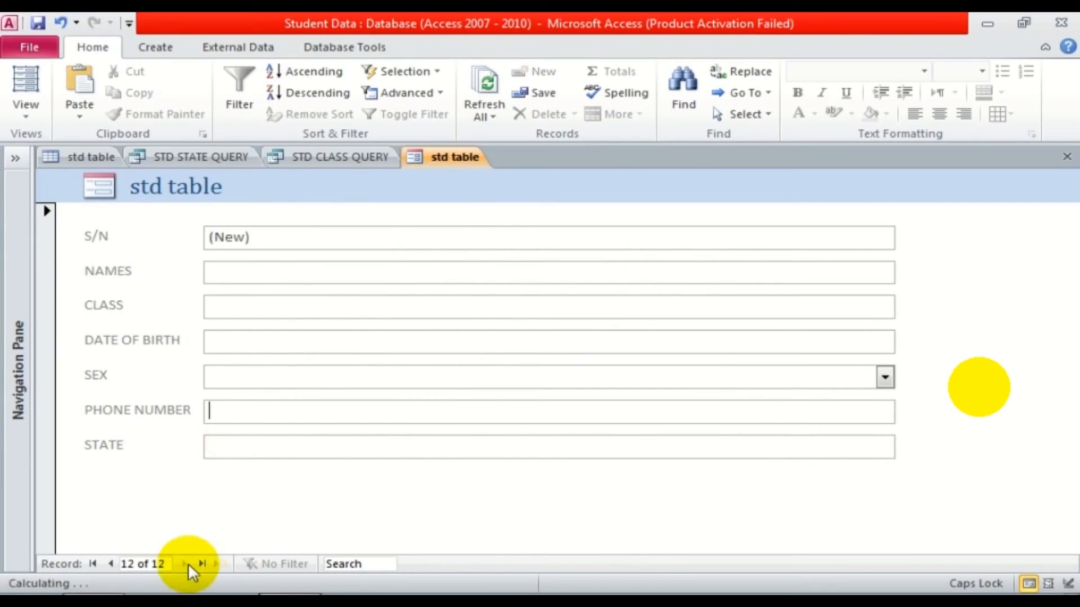
left_click(112, 564)
left_click(487, 84)
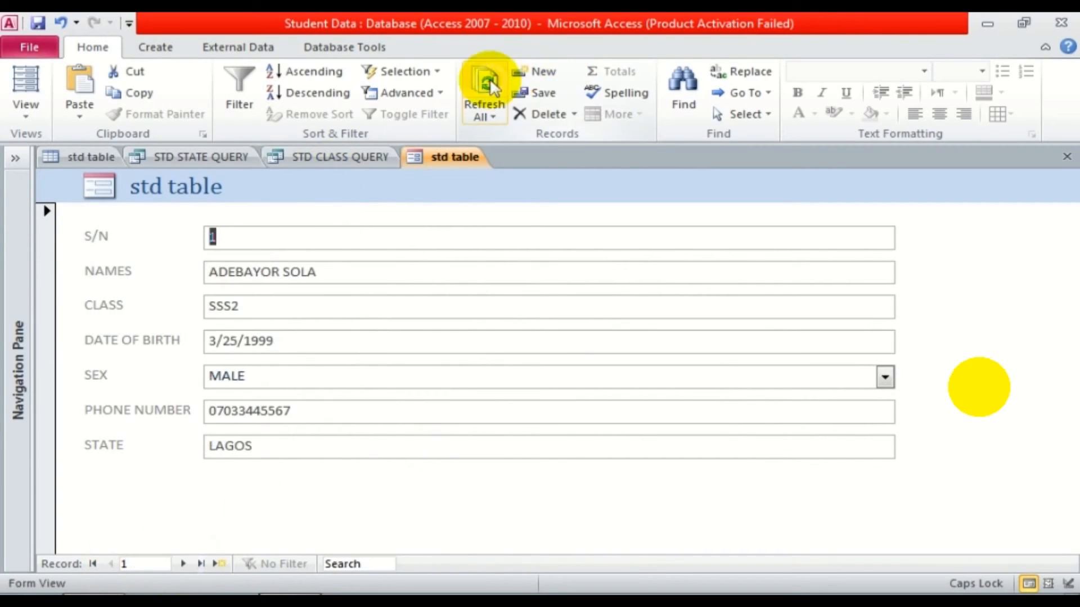
Create a quick report from std table and narrow its CLASS column.
left_click(106, 156)
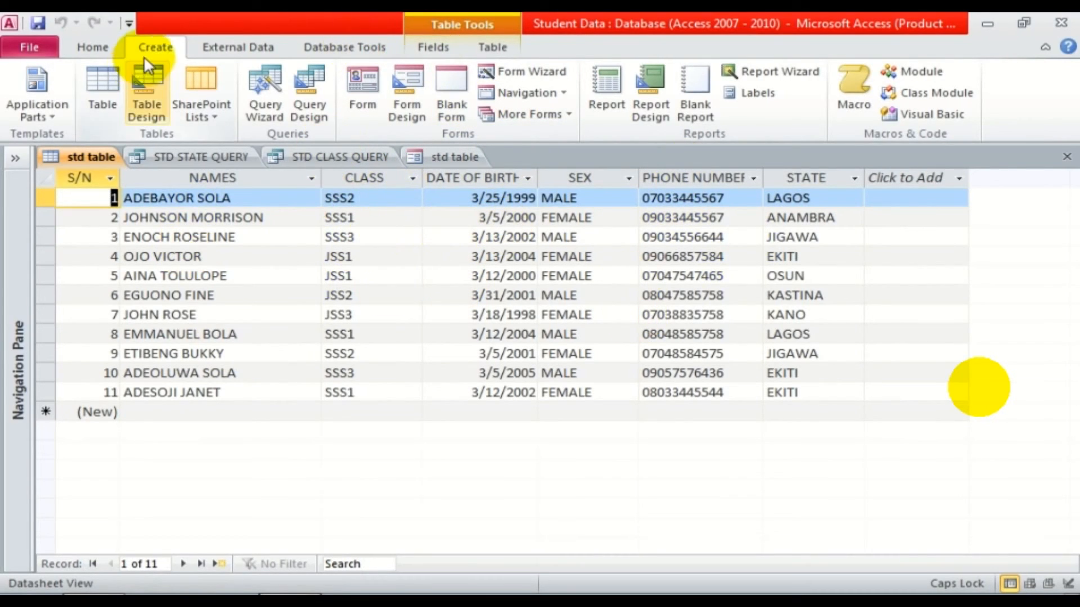
left_click(608, 101)
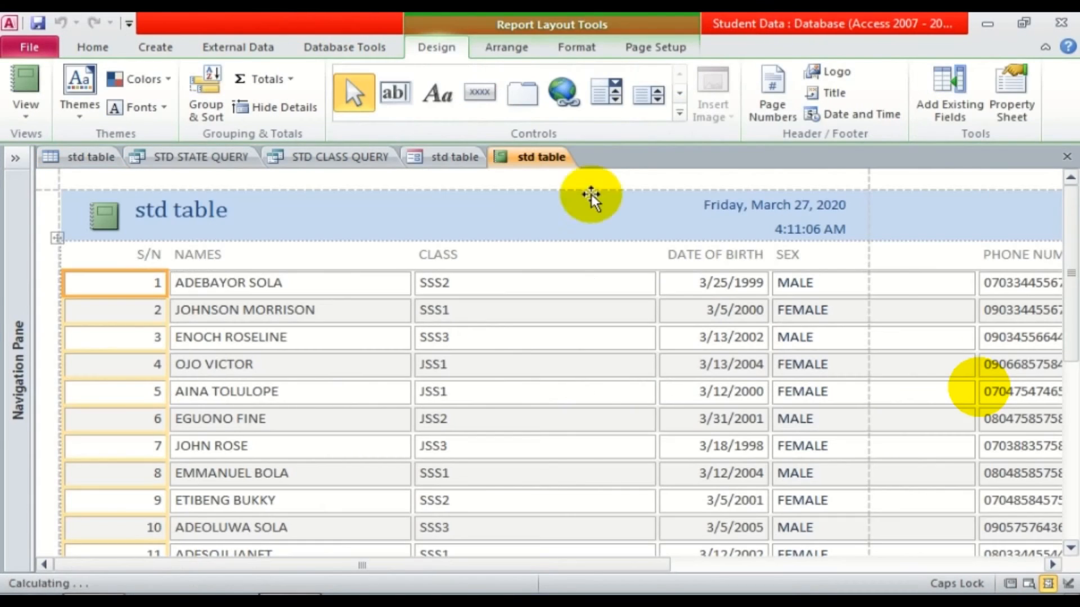
scroll(1062, 225, "down", 2)
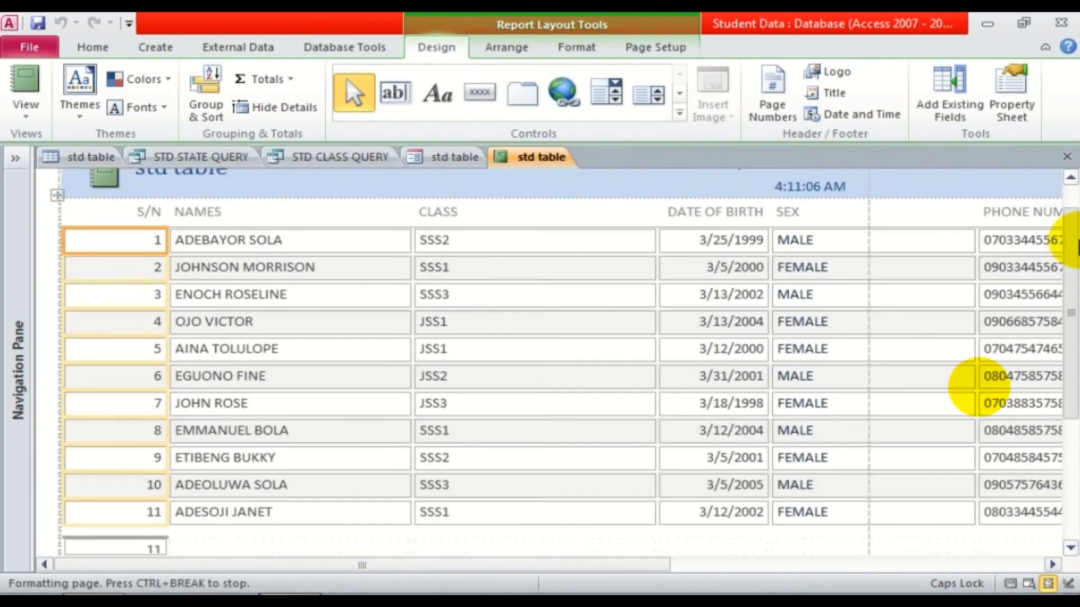
scroll(1068, 236, "up", 2)
left_click(470, 310)
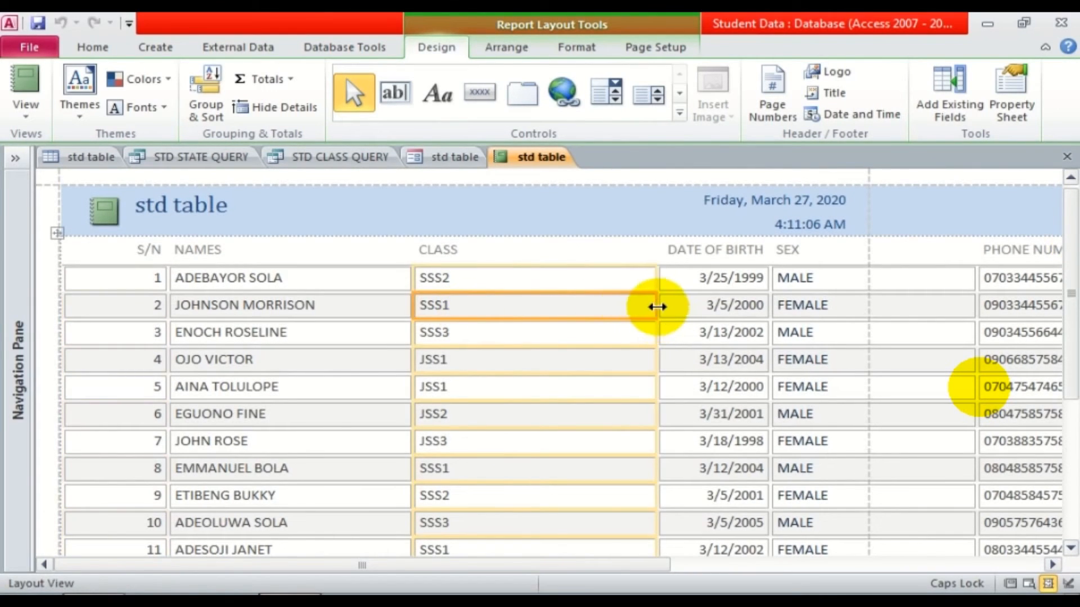
left_click_drag(657, 306, 477, 309)
Narrow the SEX, S/N, PHONE NUMBER and STATE columns so all fit across the page.
left_click(767, 308)
left_click_drag(795, 308, 721, 308)
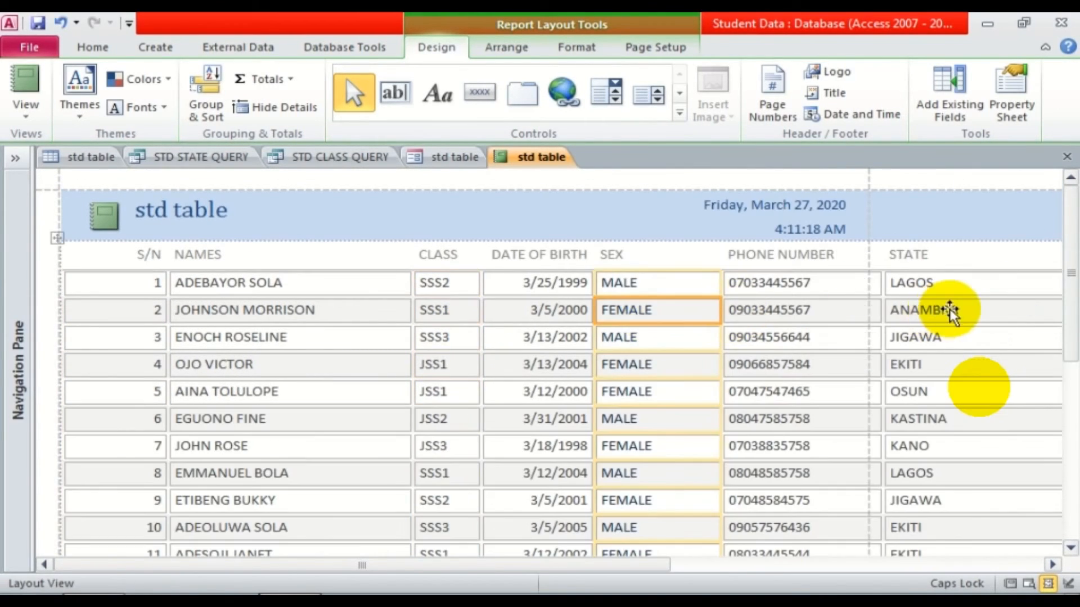
left_click(851, 303)
left_click(140, 312)
left_click_drag(166, 320, 118, 320)
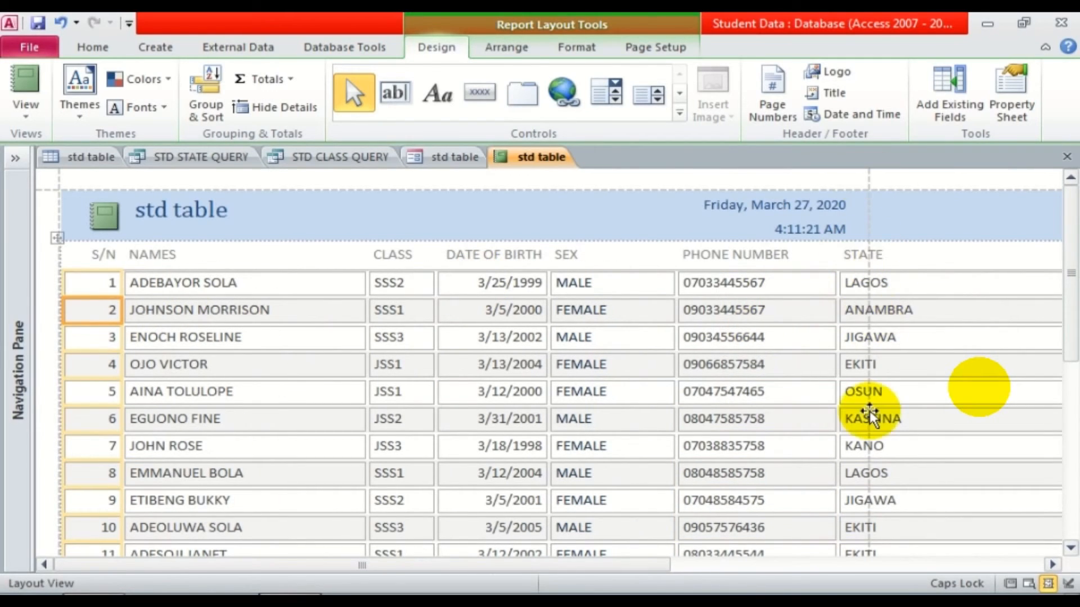
left_click(815, 284)
left_click_drag(831, 284, 798, 285)
left_click(1044, 305)
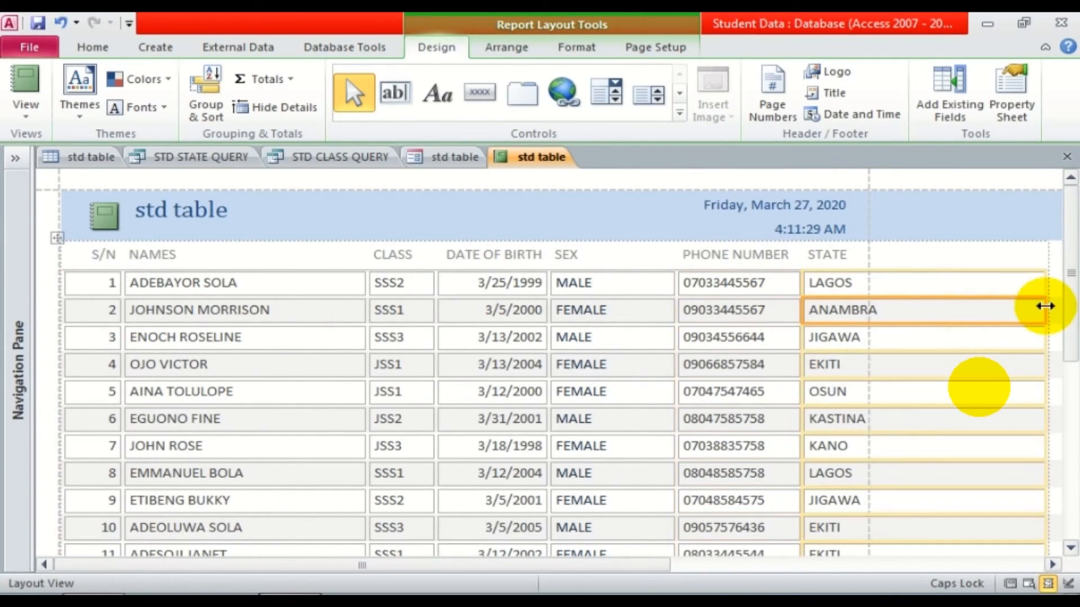
left_click_drag(1044, 305, 905, 312)
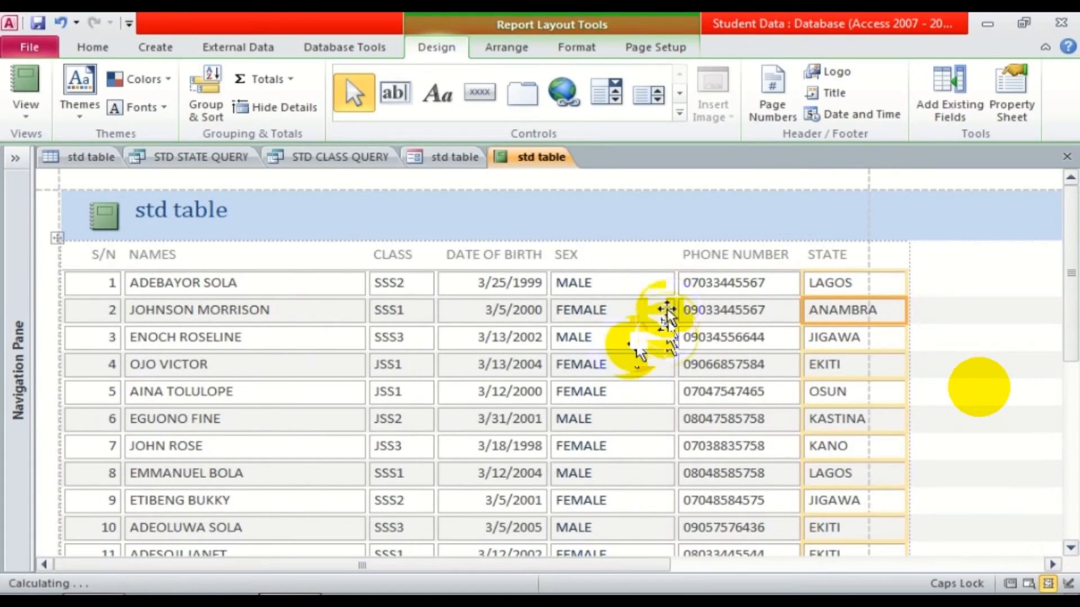
left_click(667, 313)
left_click_drag(677, 309, 621, 313)
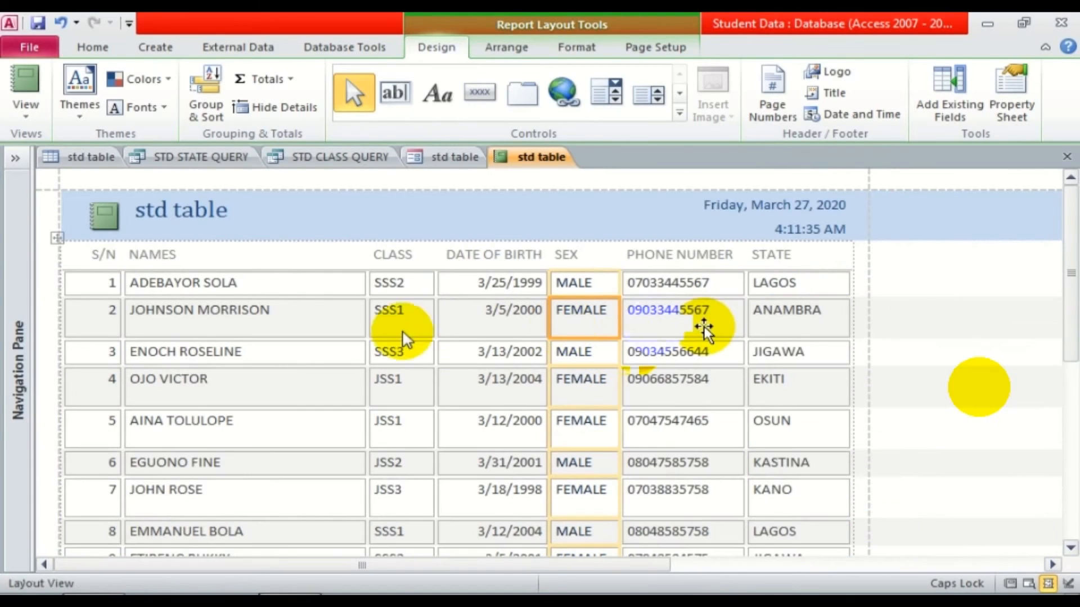
left_click(85, 349)
Switch the report to Report View and scroll through the student list.
left_click(25, 82)
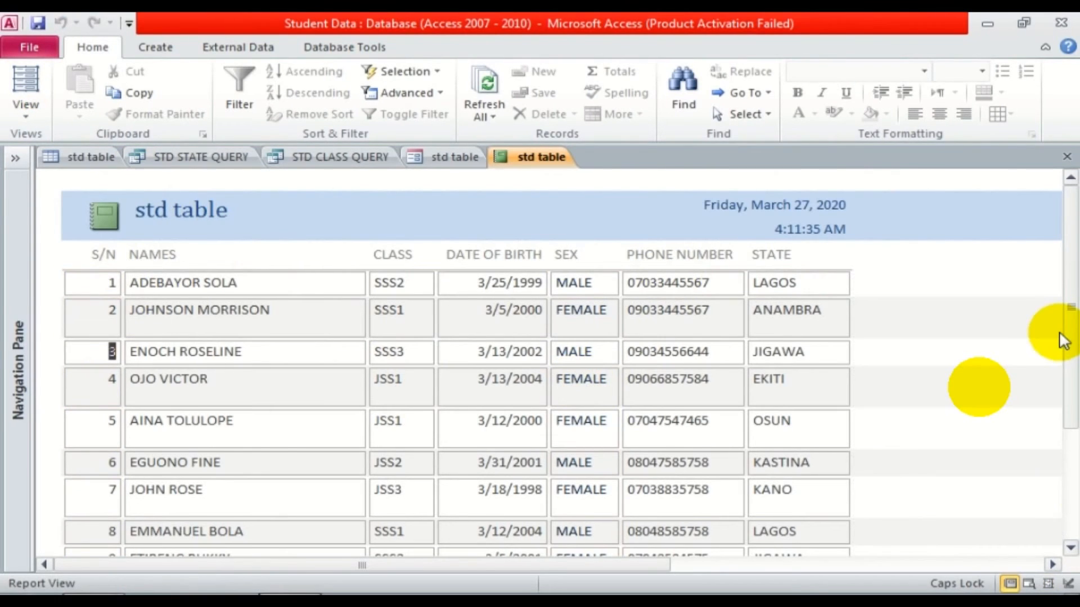
left_click_drag(1062, 341, 1071, 542)
left_click_drag(1077, 485, 1065, 287)
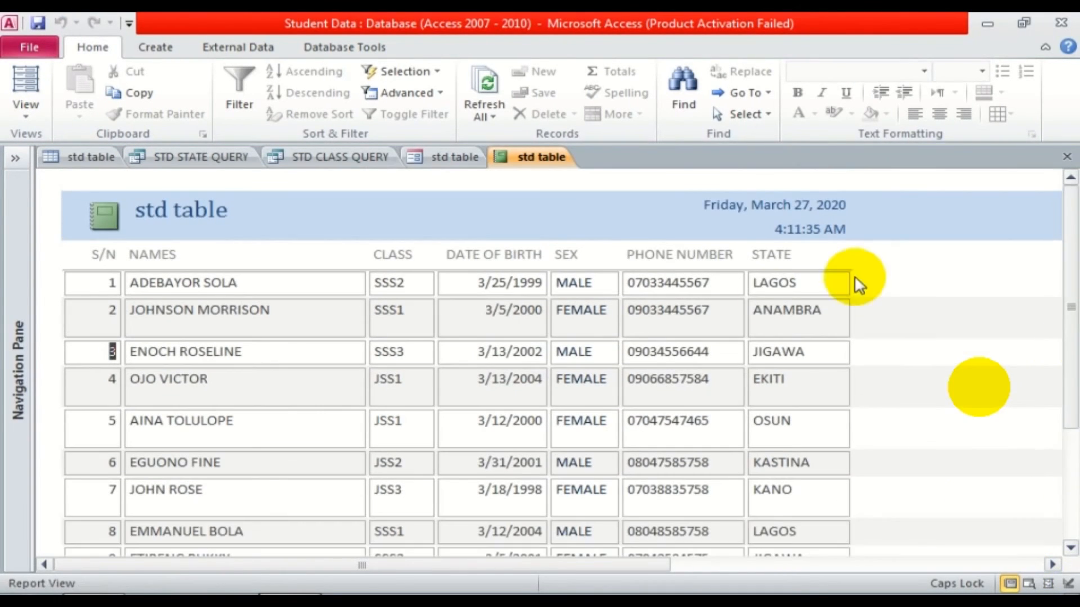
right_click(885, 282)
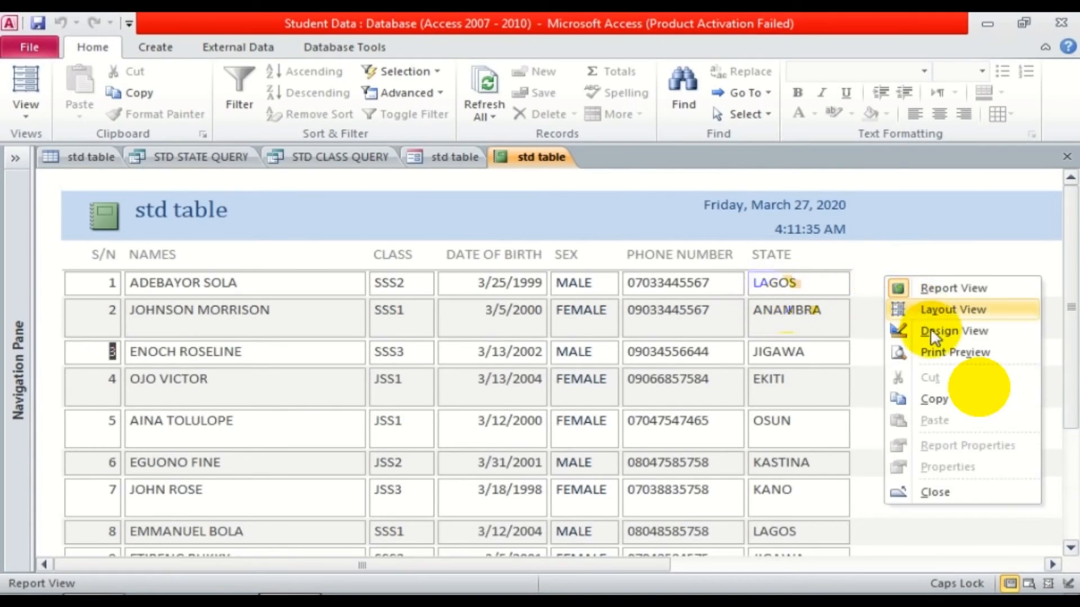
In Design View, shift the report's field layout slightly right, then return to Report View.
left_click(932, 329)
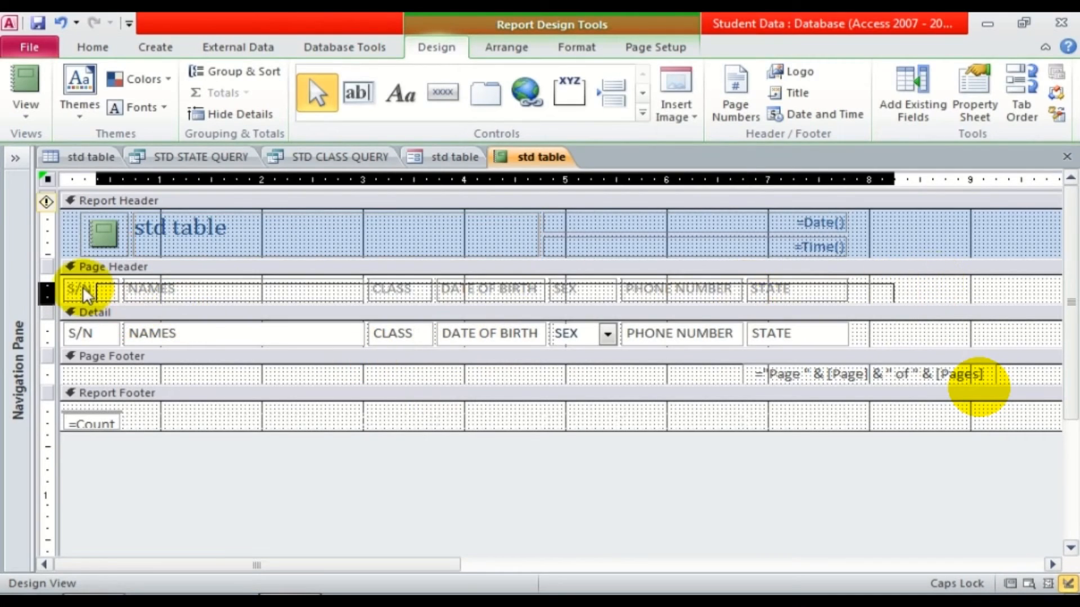
left_click(48, 289)
left_click(193, 345)
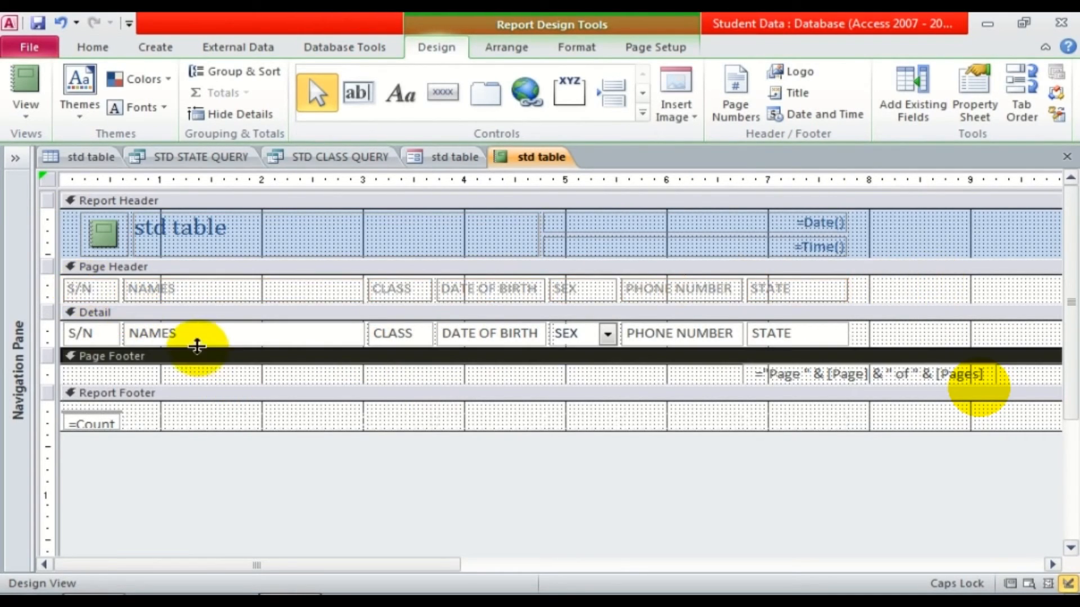
left_click(125, 330)
left_click(90, 331)
left_click_drag(67, 281, 73, 265)
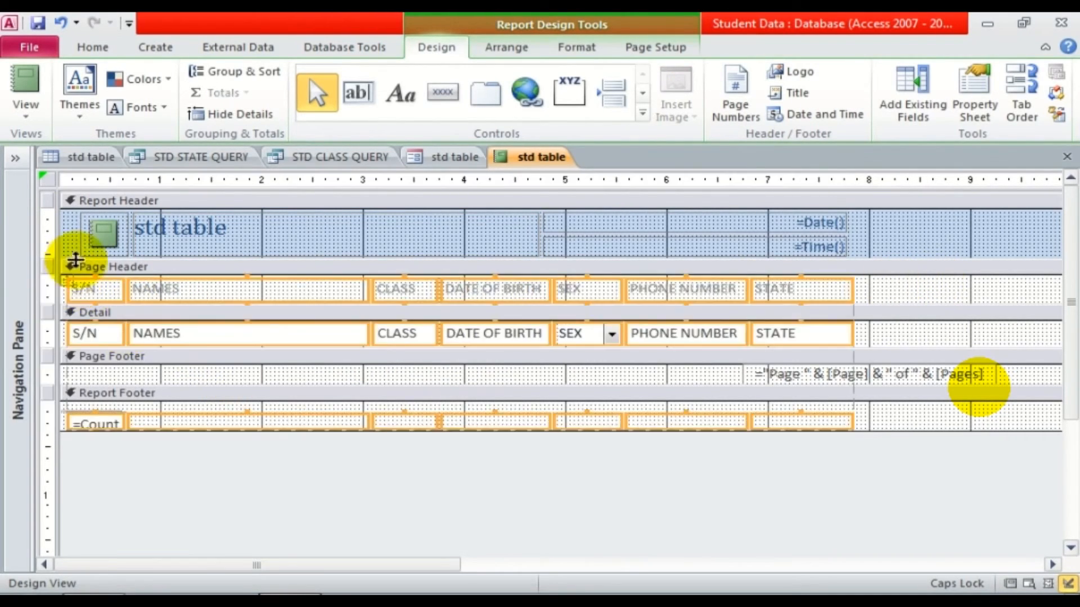
left_click(24, 73)
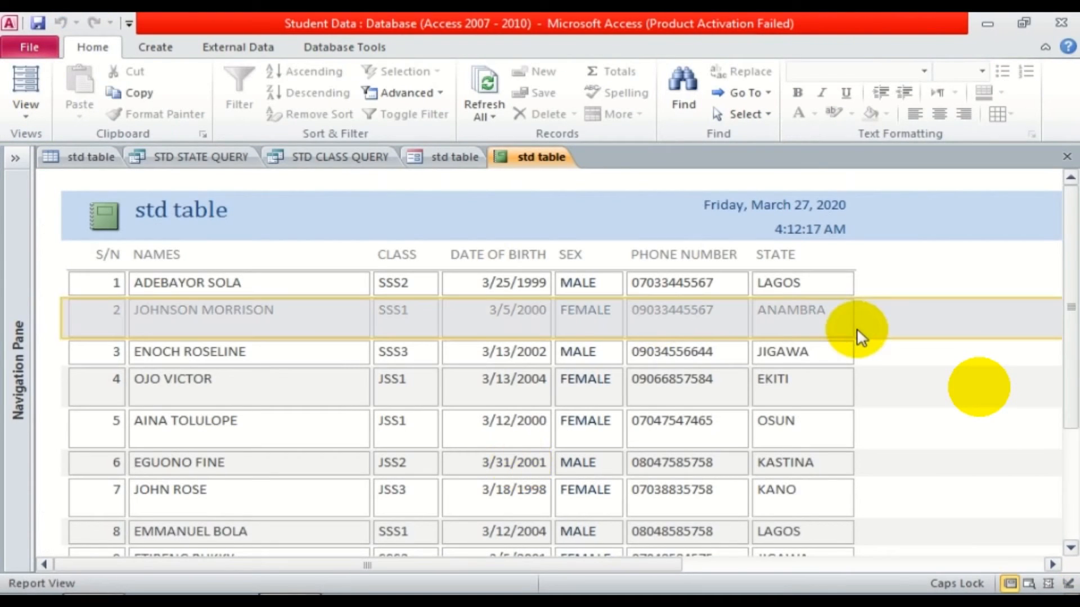
Check the report in Print Preview, scroll through it, and close the preview.
left_click(951, 305)
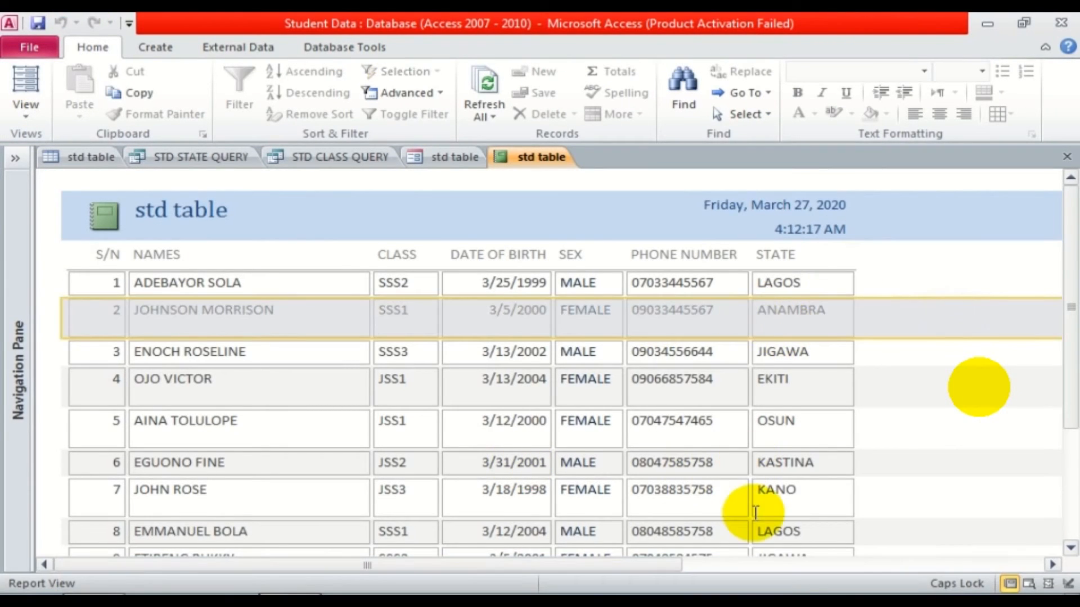
left_click(855, 373)
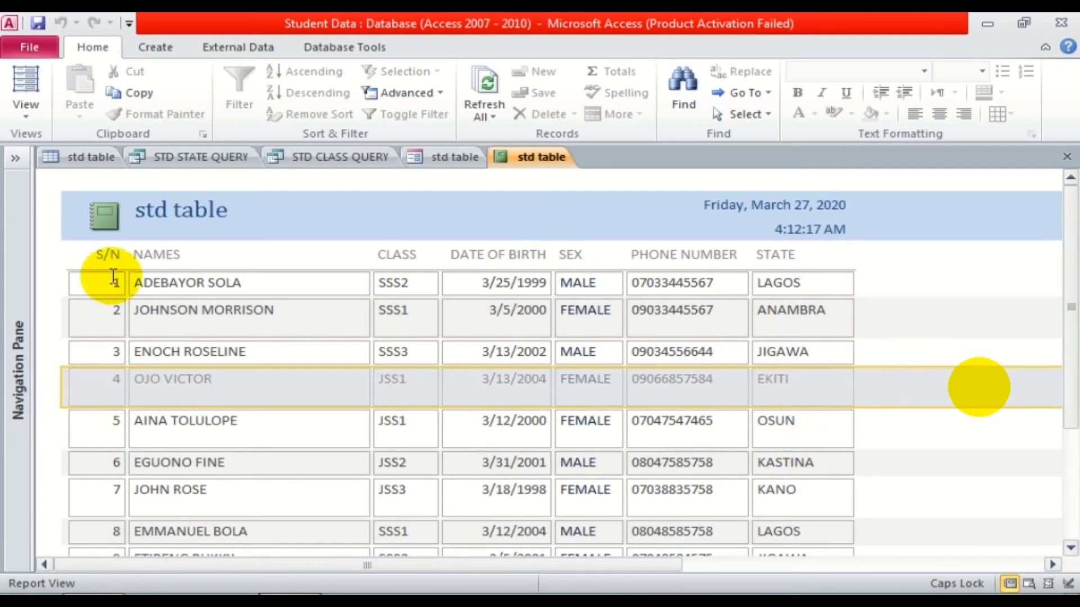
left_click(34, 114)
left_click(91, 188)
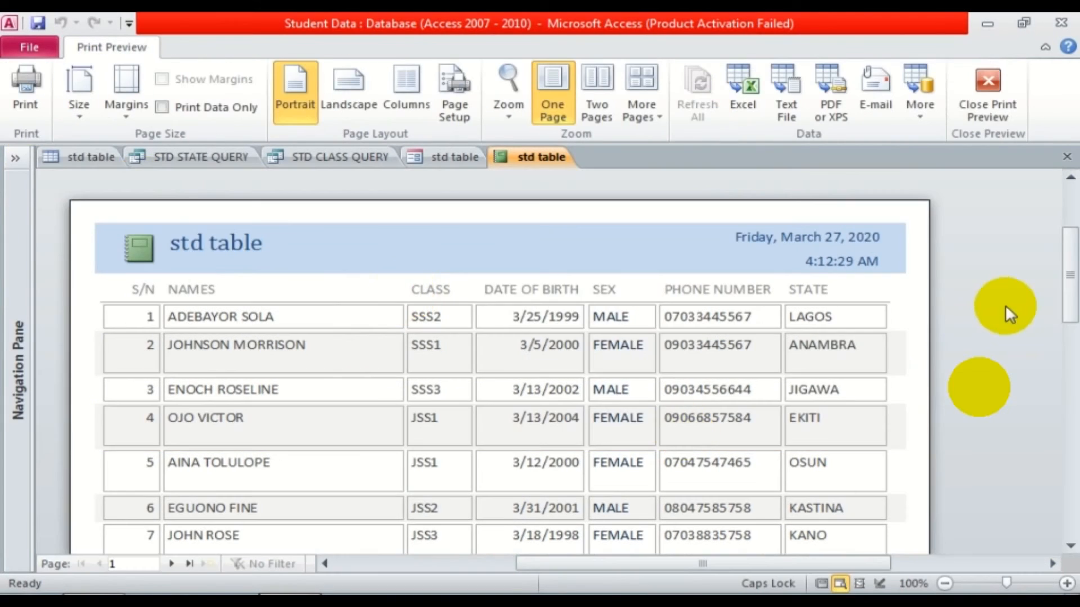
left_click(1071, 357)
left_click_drag(1073, 351, 1065, 275)
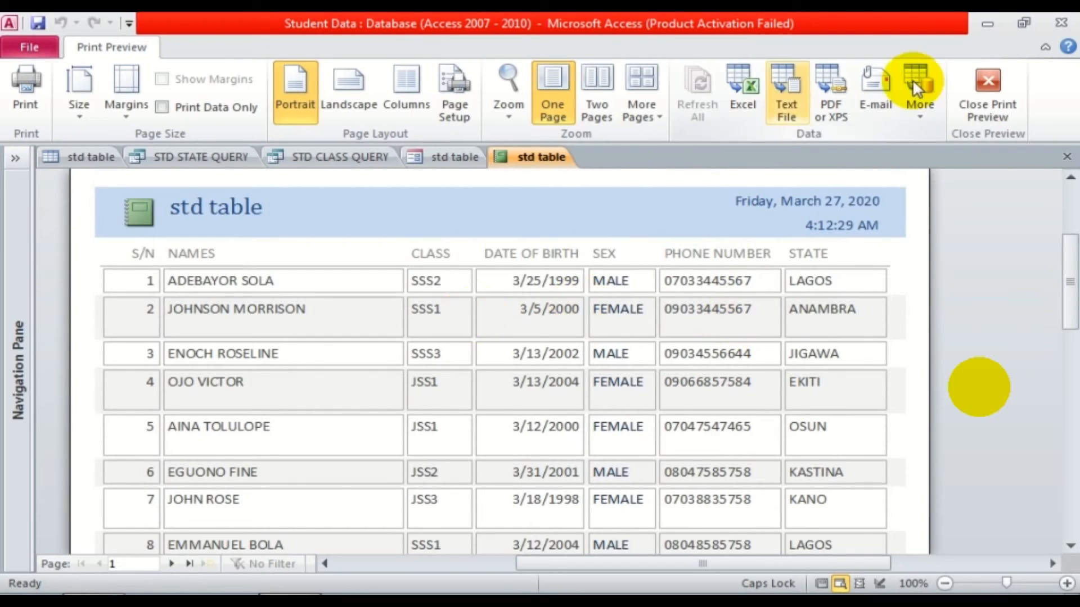
left_click(1000, 146)
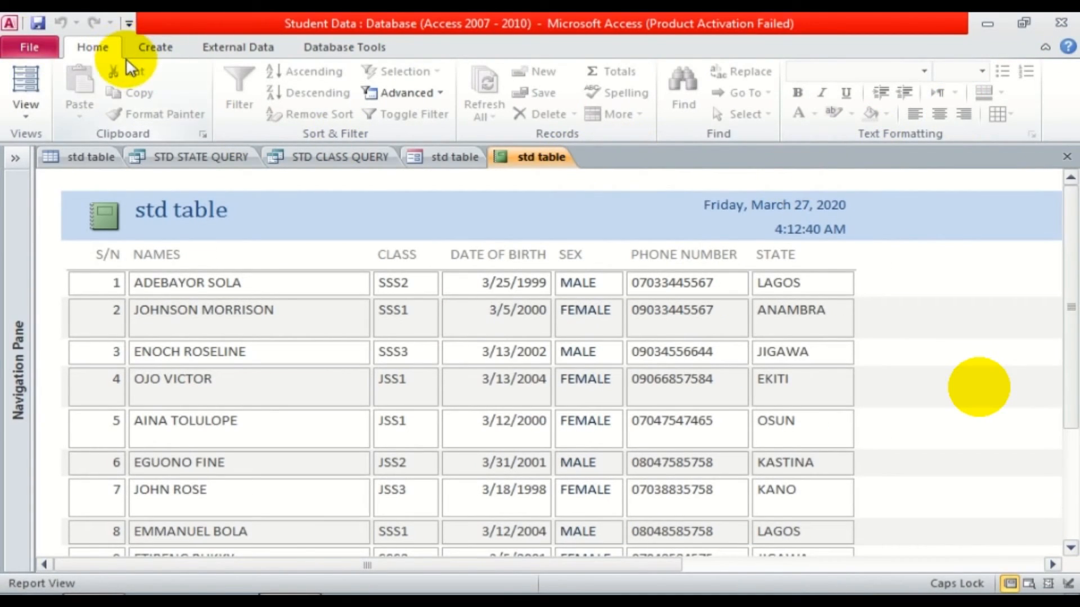
Bring the std table datasheet with its eleven student records back to the front.
mouse_move(568, 575)
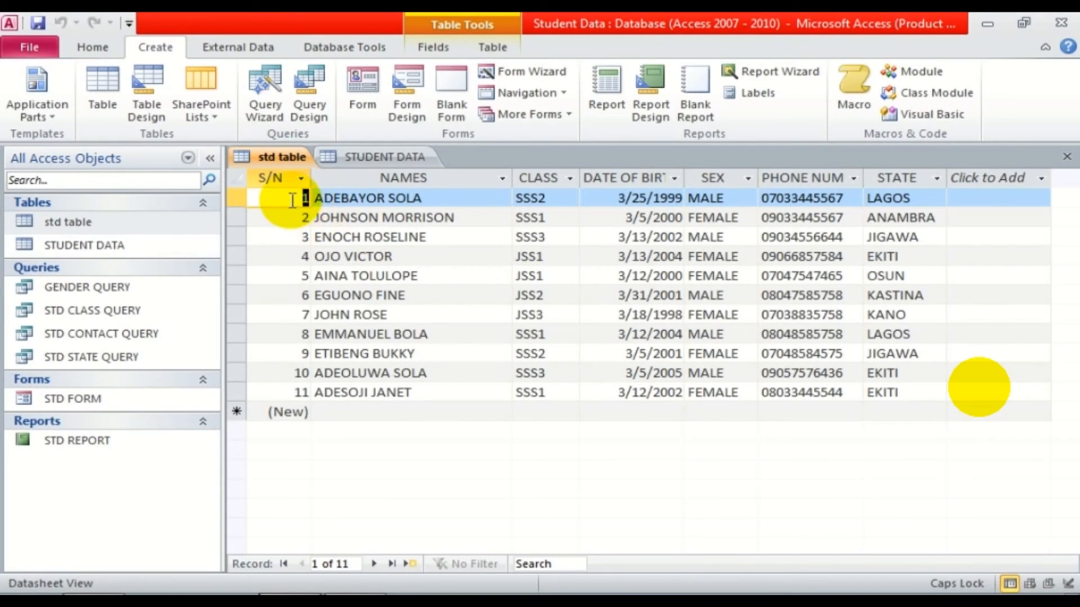
left_click(297, 218)
left_click(311, 198)
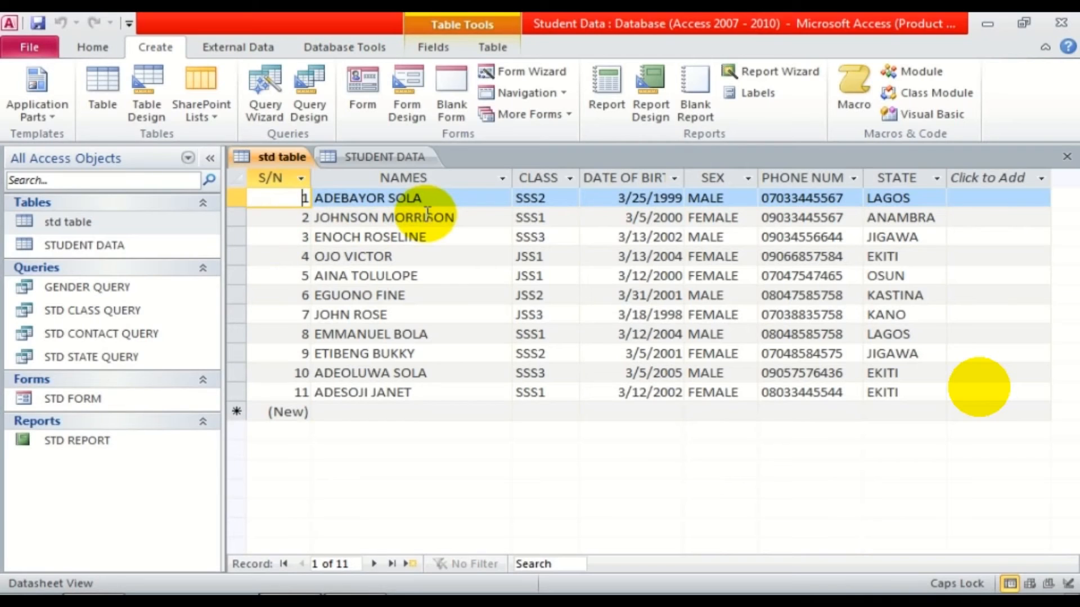
left_click(270, 153)
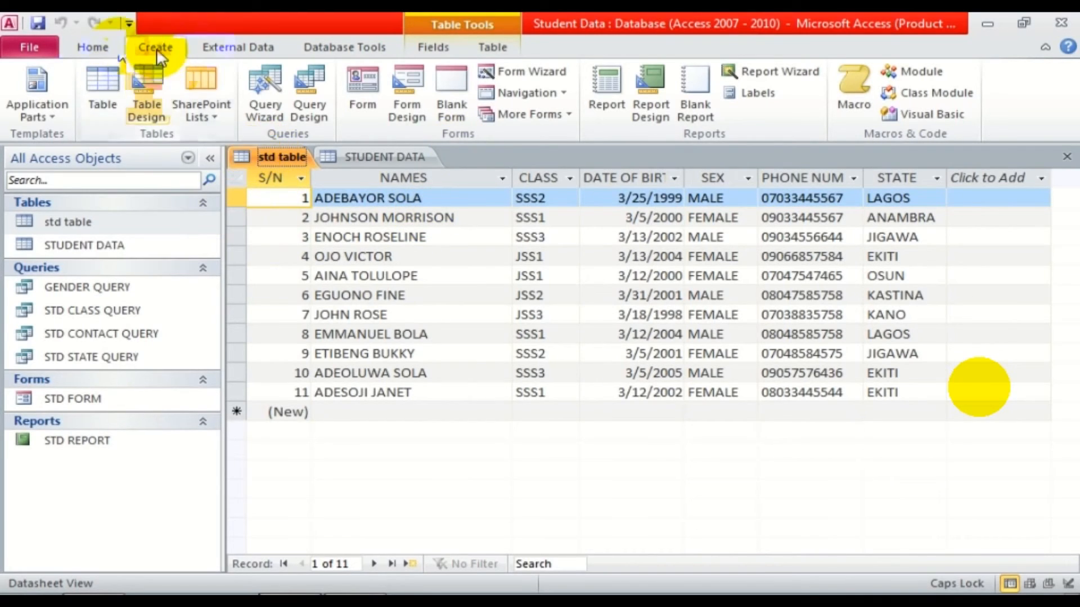
Create a new table, save it as STUDENT READING BOOK, and switch it to Design View.
left_click(87, 93)
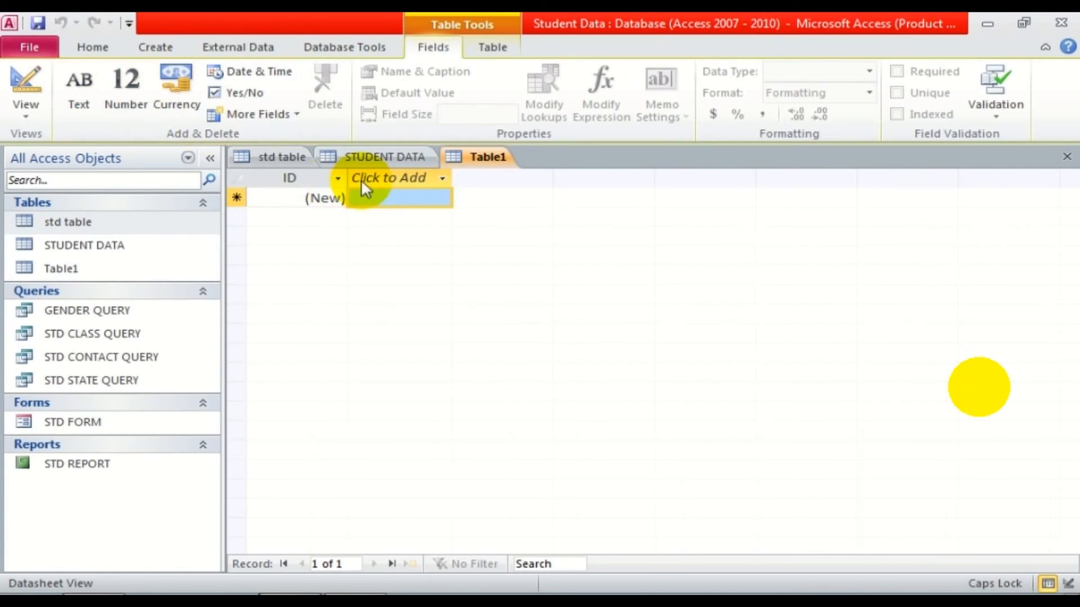
right_click(481, 158)
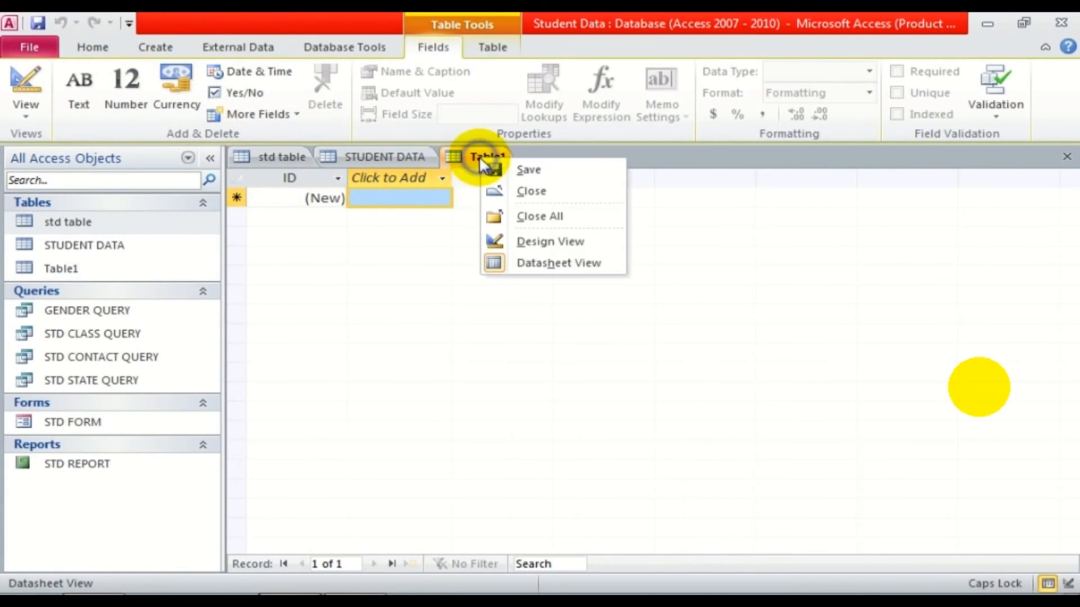
left_click(527, 171)
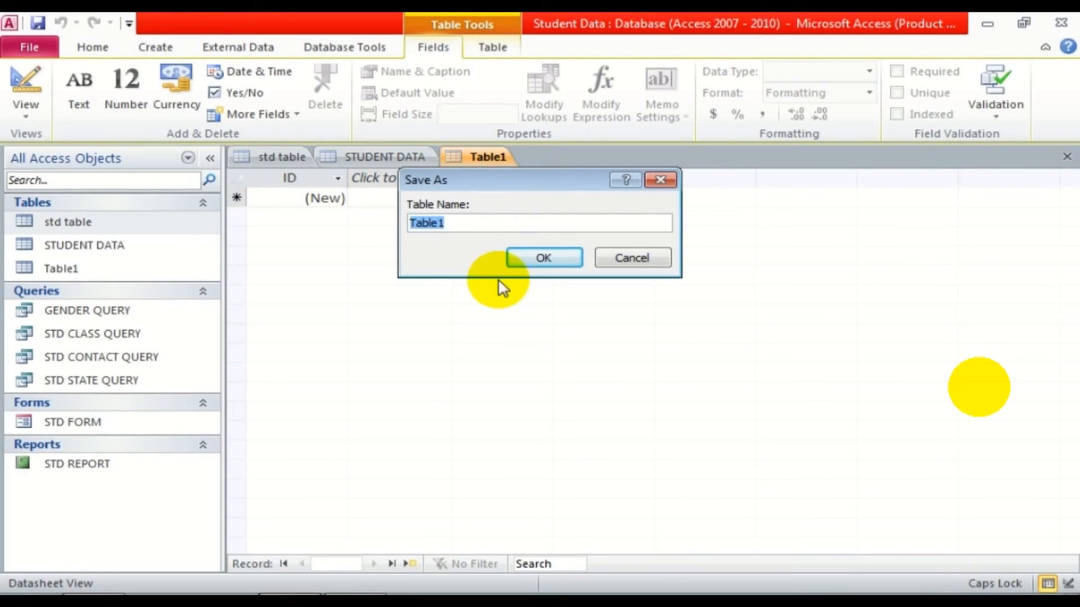
type("STUDA")
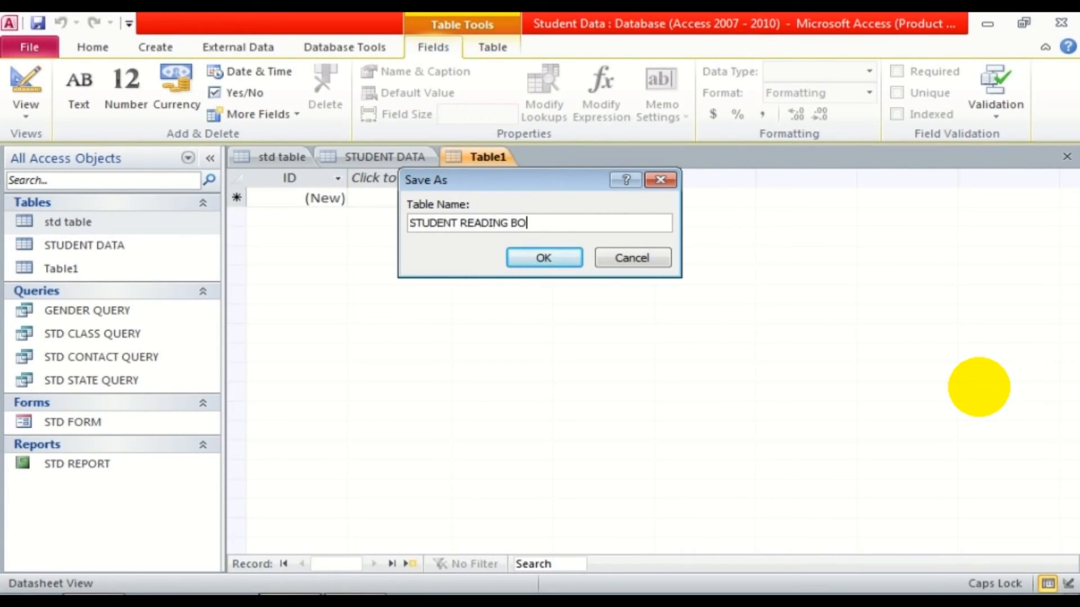
left_click(552, 256)
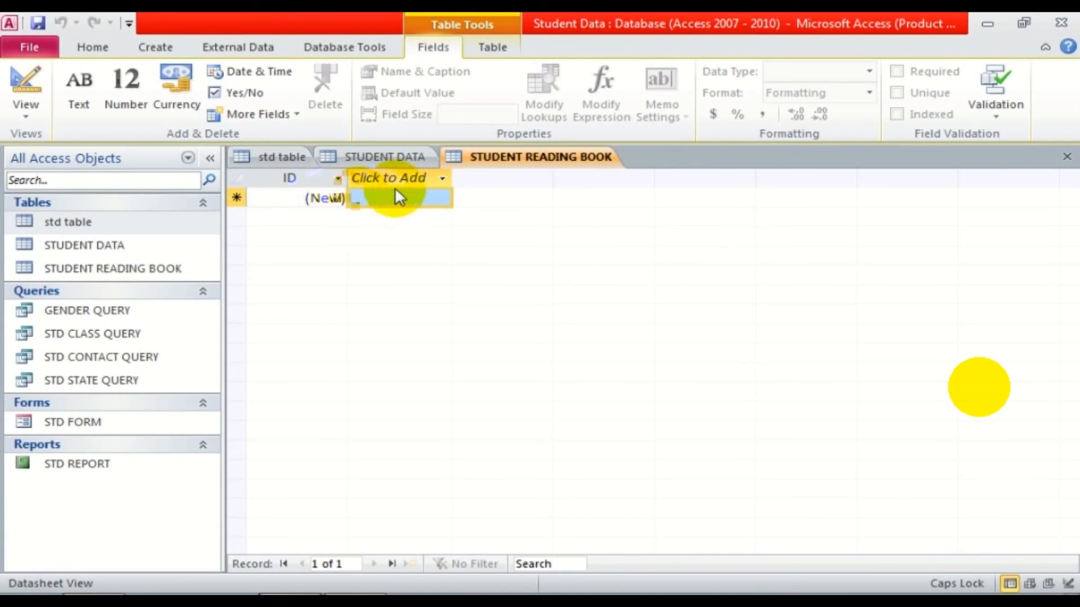
left_click(26, 84)
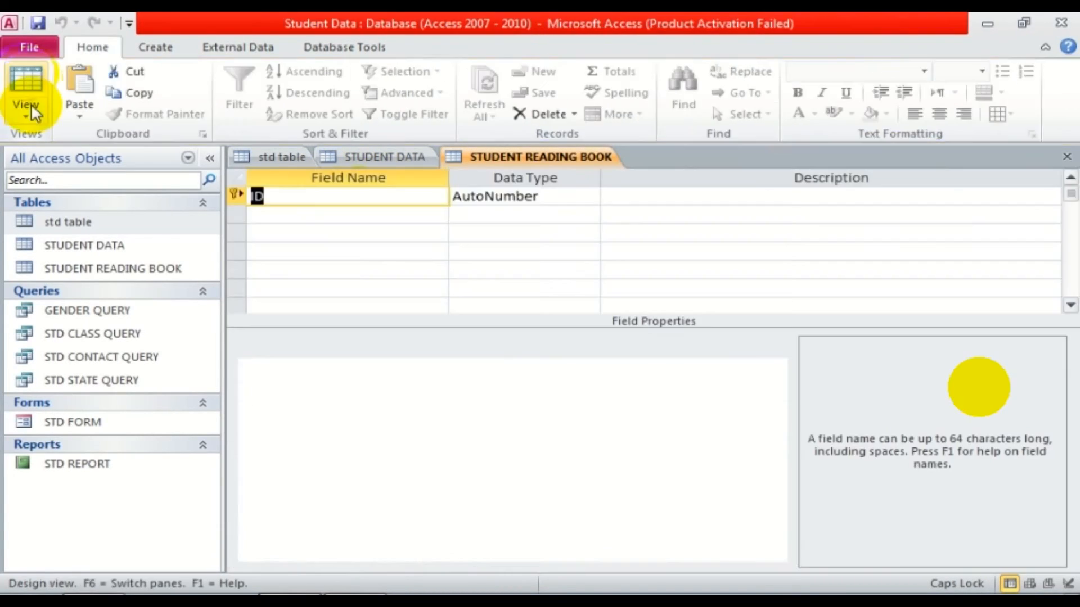
Make S/N the primary key of std table, then return to its datasheet.
left_click(279, 158)
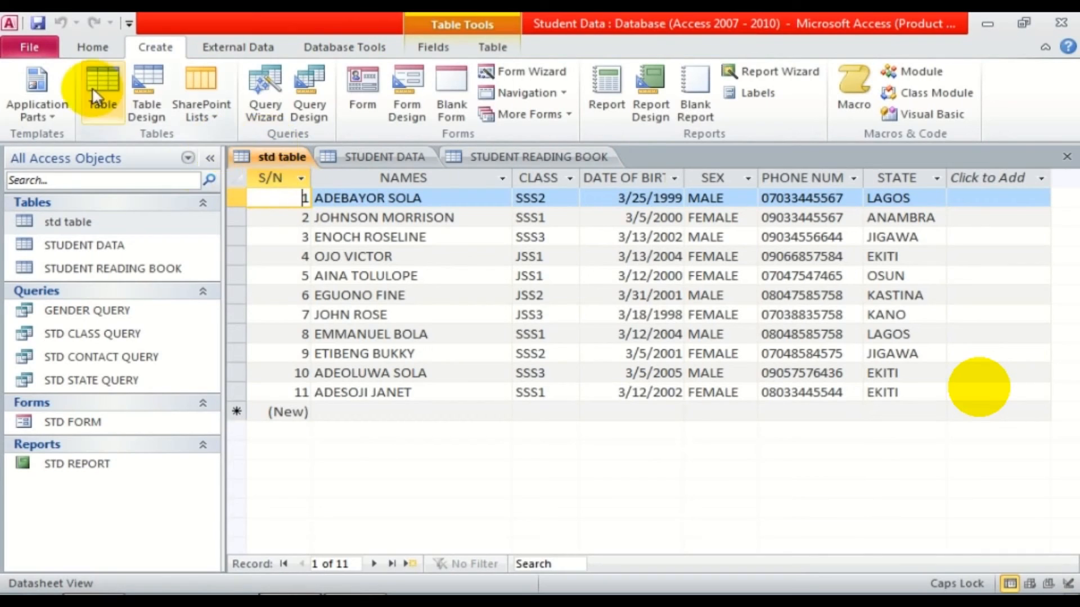
left_click(264, 156)
left_click(90, 46)
left_click(36, 75)
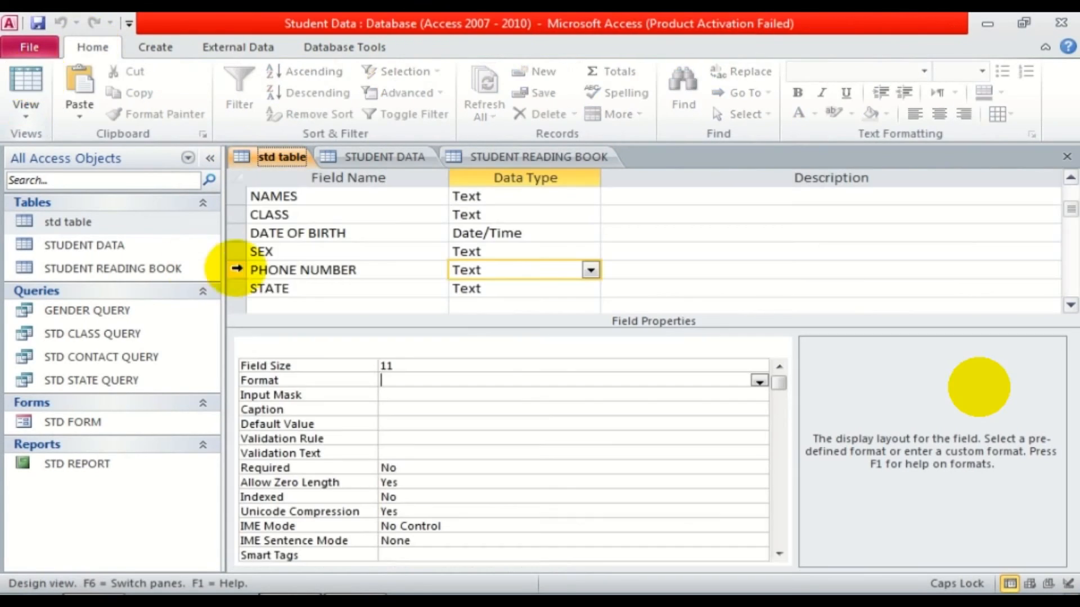
left_click(1070, 178)
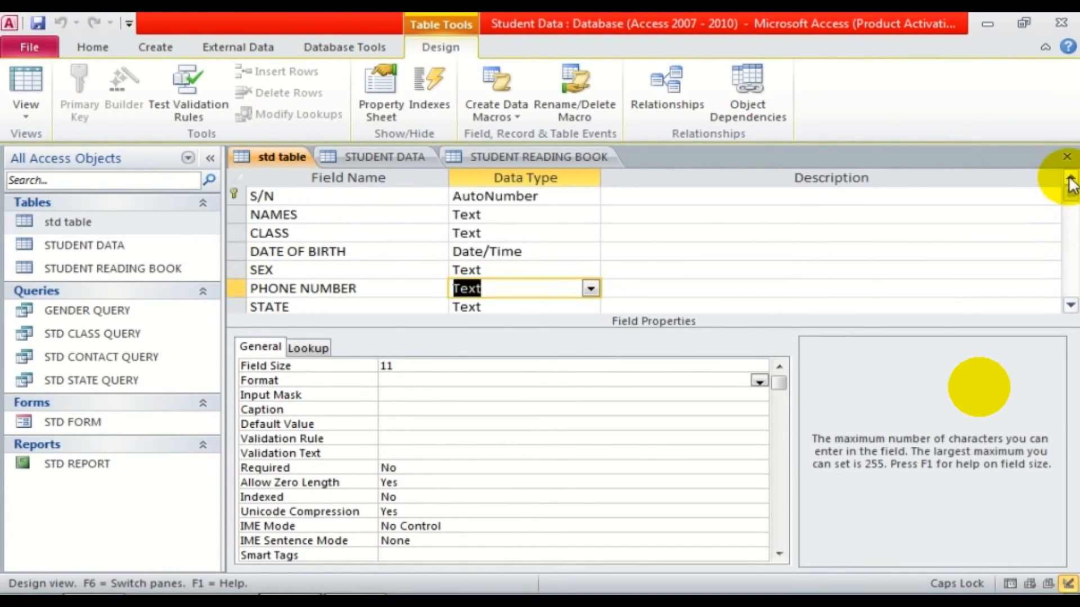
right_click(231, 194)
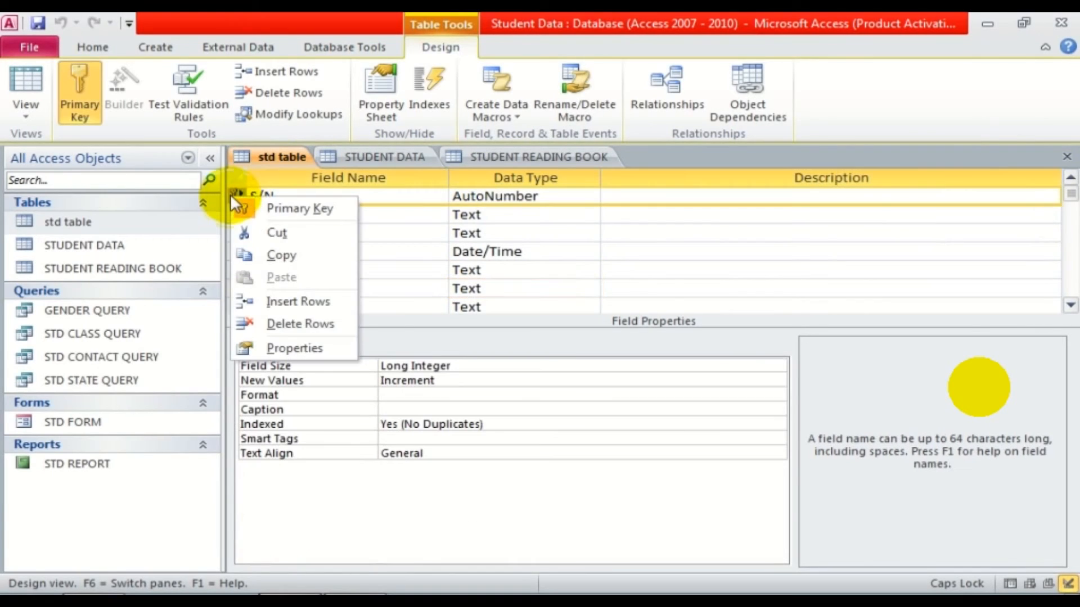
left_click(325, 209)
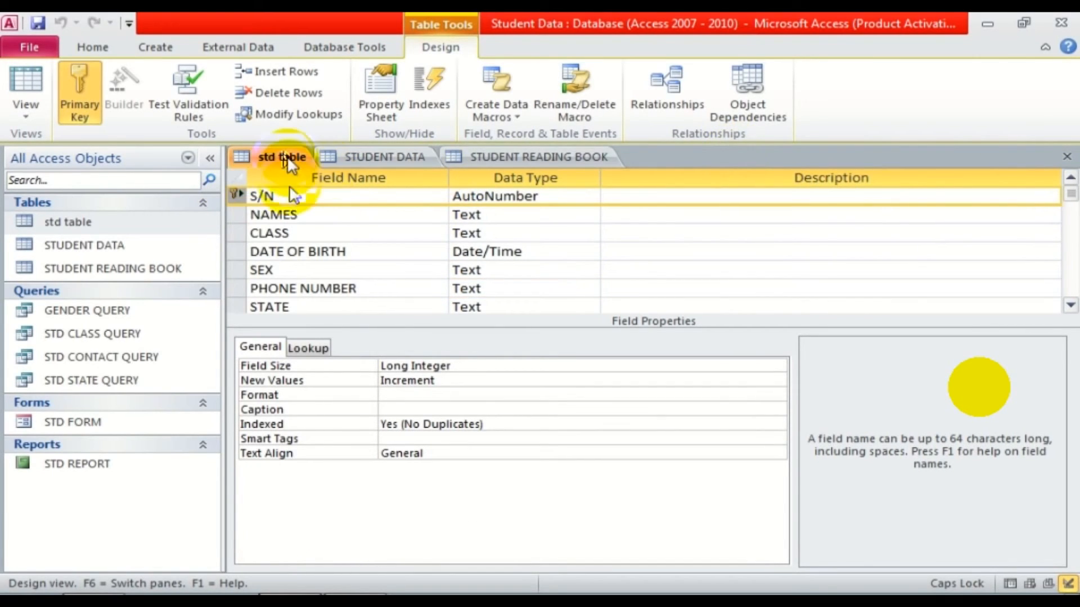
left_click(26, 83)
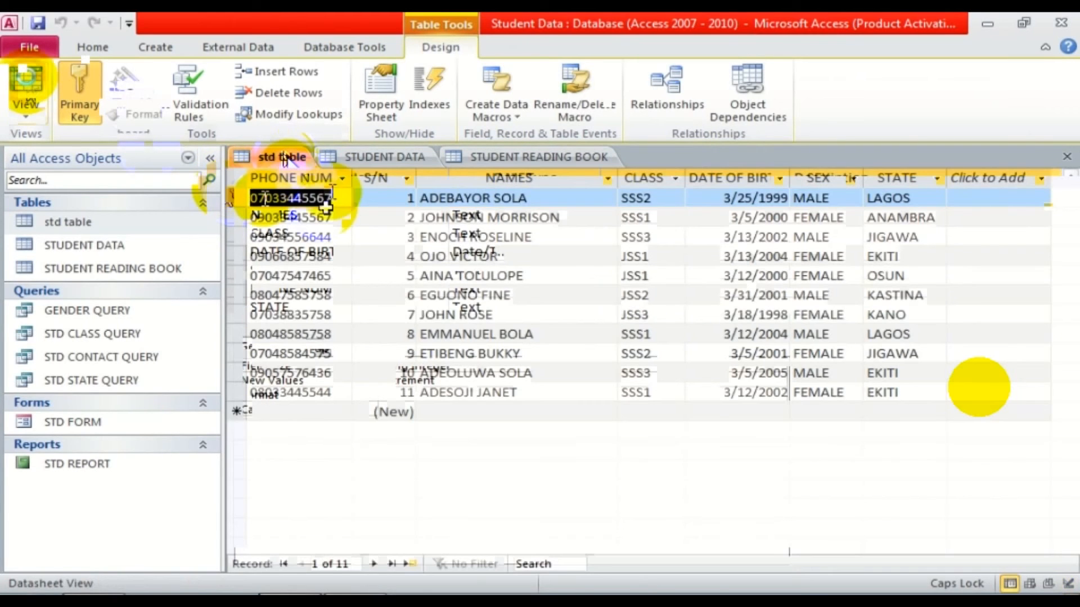
left_click(506, 157)
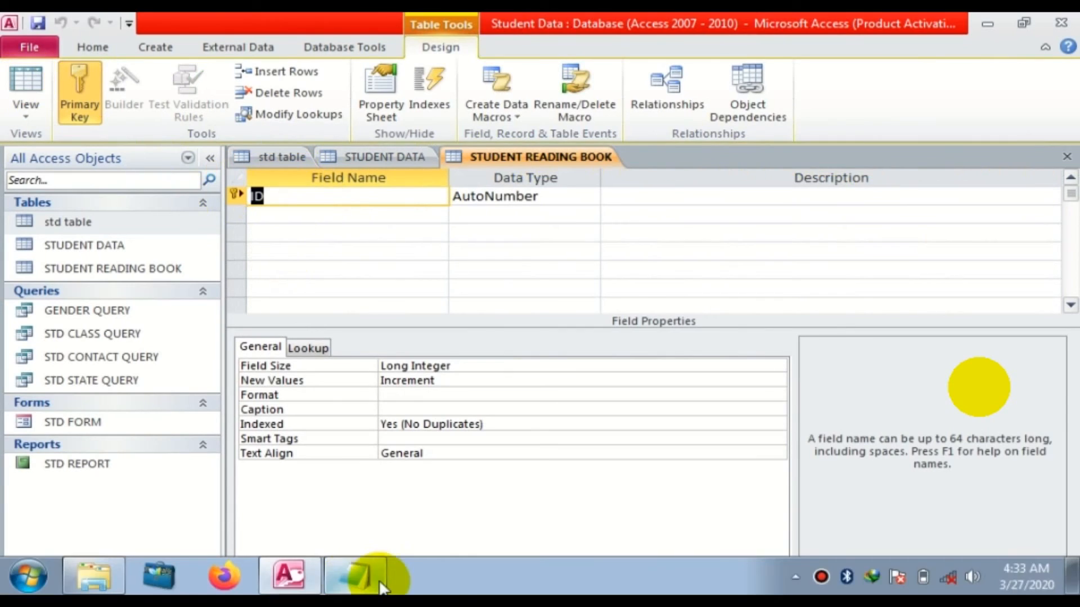
Check the notes listing the book fields and set S/N's data type to Number.
left_click(362, 574)
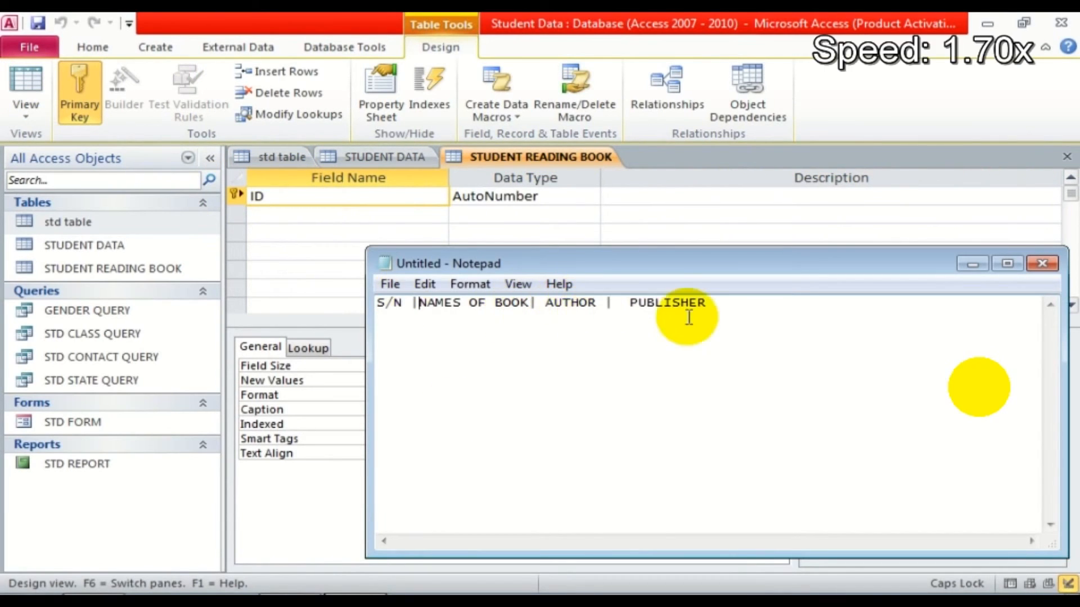
left_click(972, 263)
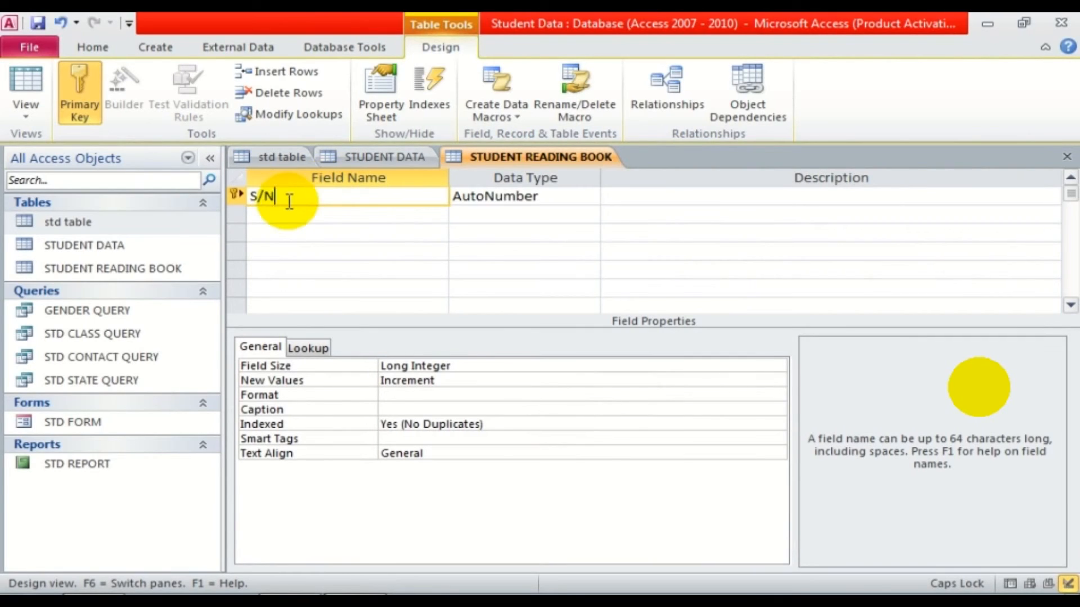
left_click(495, 196)
left_click(590, 196)
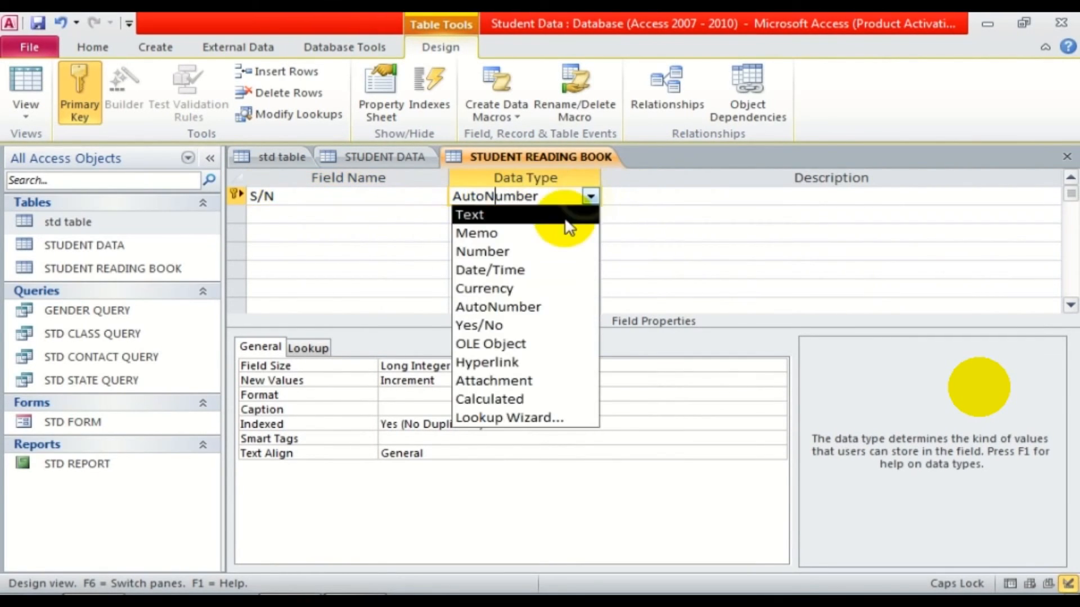
left_click(559, 251)
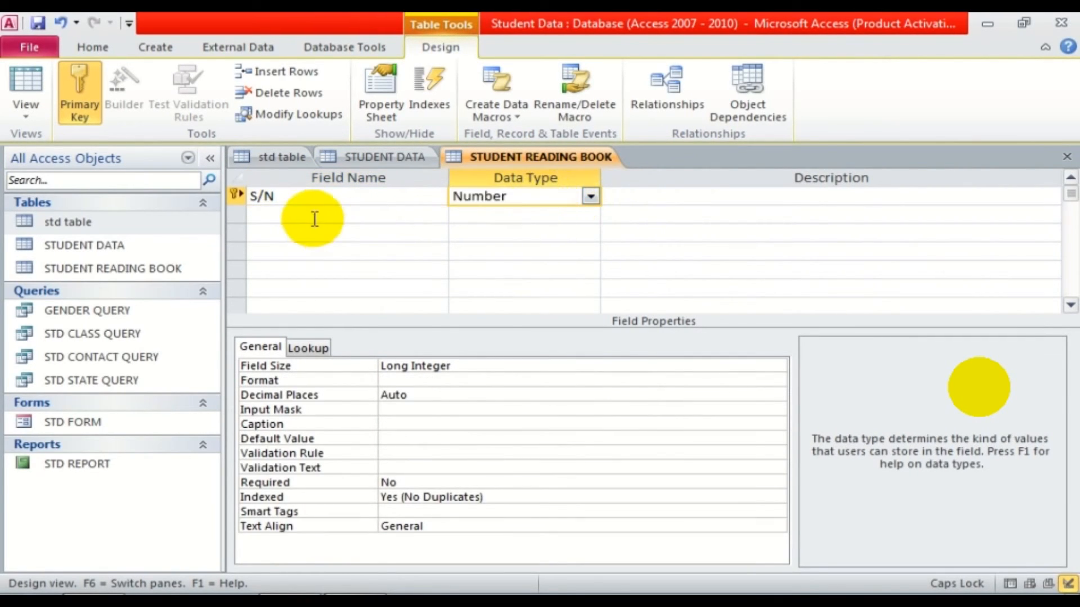
left_click(315, 217)
Add NAMES OF BOOK, AUTHOR and PUBLISHERS text fields and save the table.
left_click(354, 577)
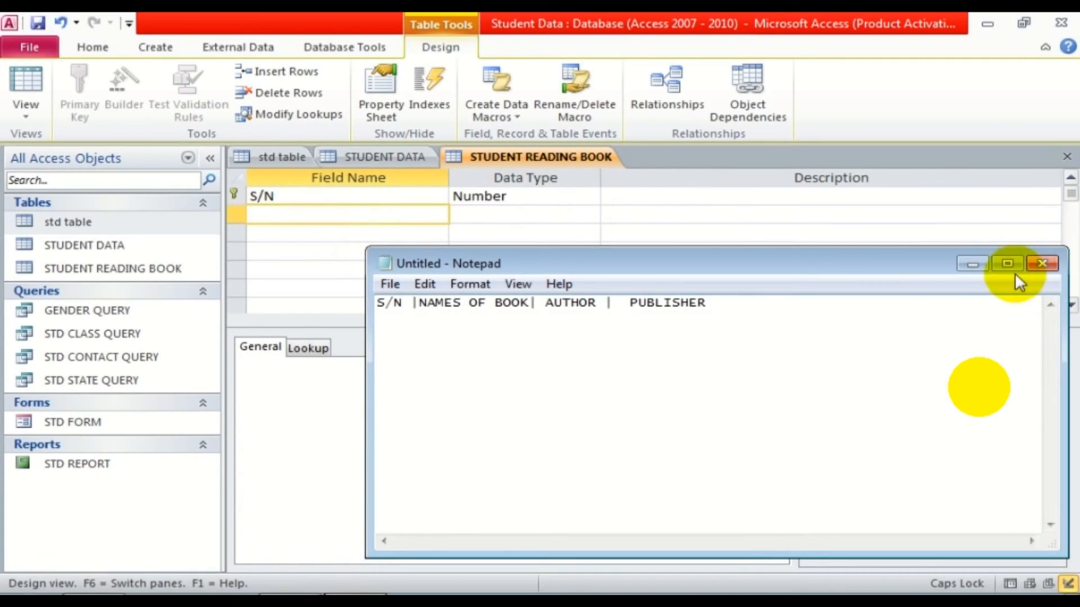
left_click(972, 264)
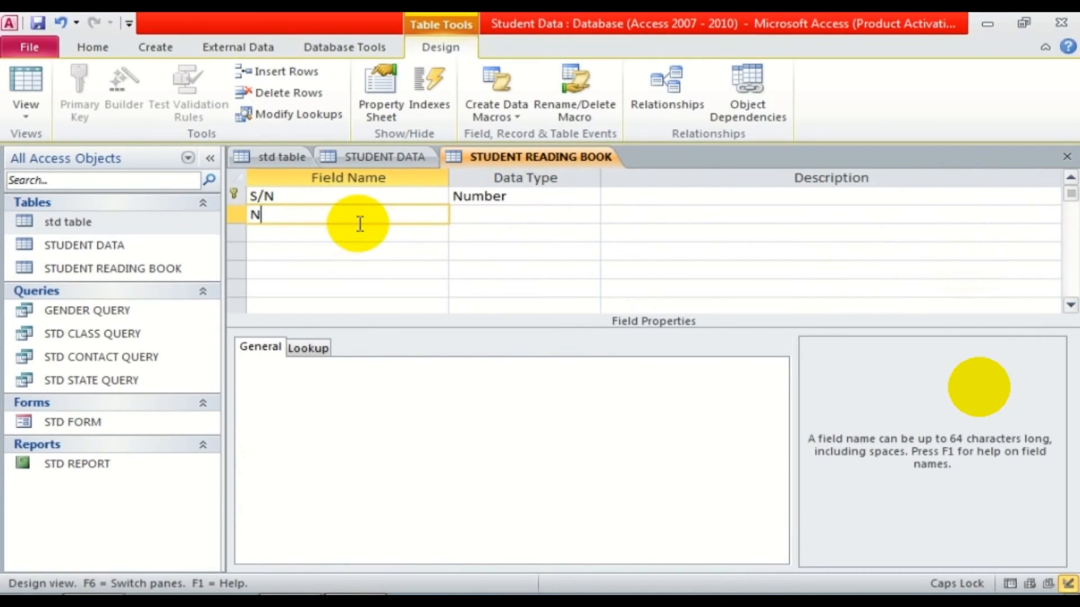
key("Down")
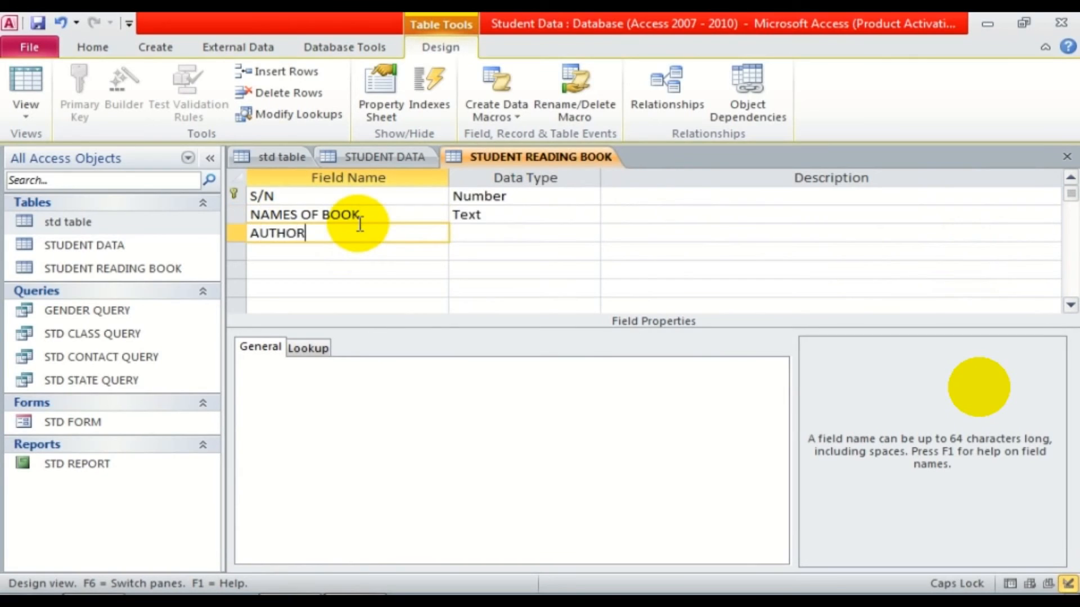
type("AUTHOR")
key("Down")
type("PUBLISHERS")
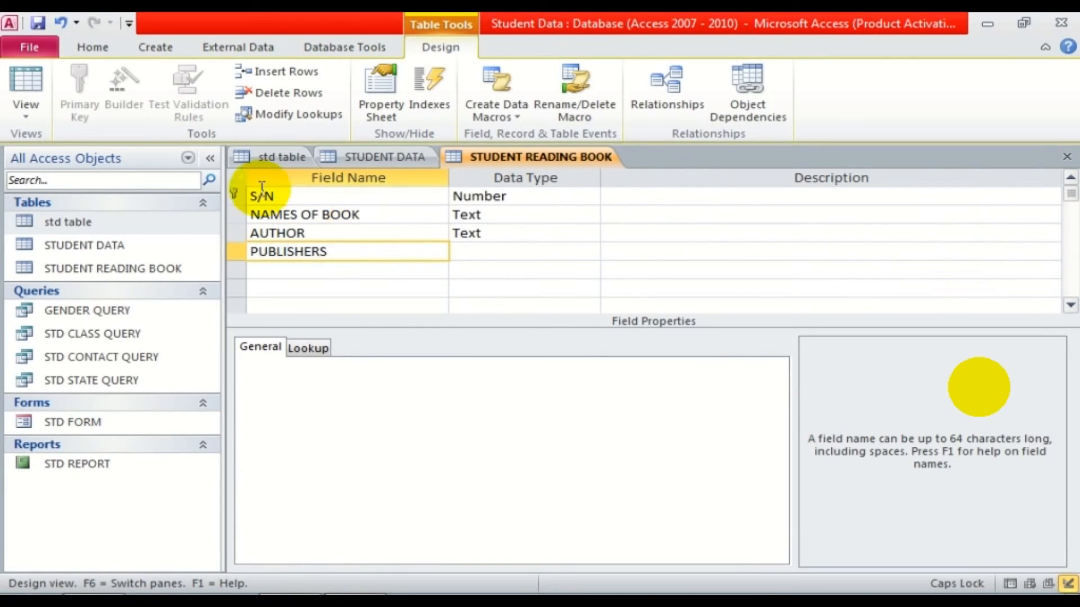
left_click(26, 84)
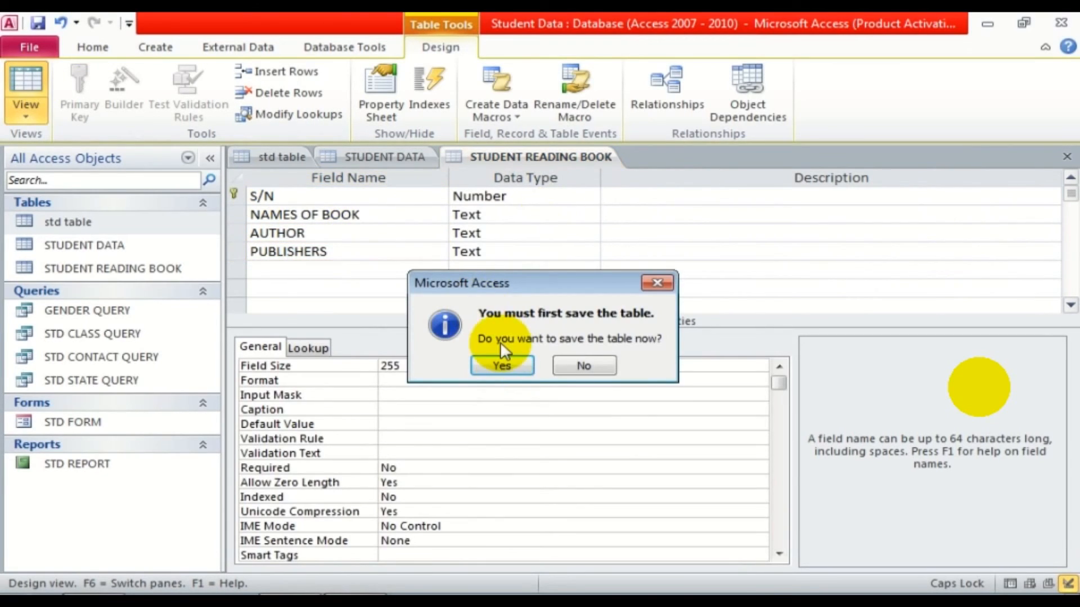
left_click(502, 363)
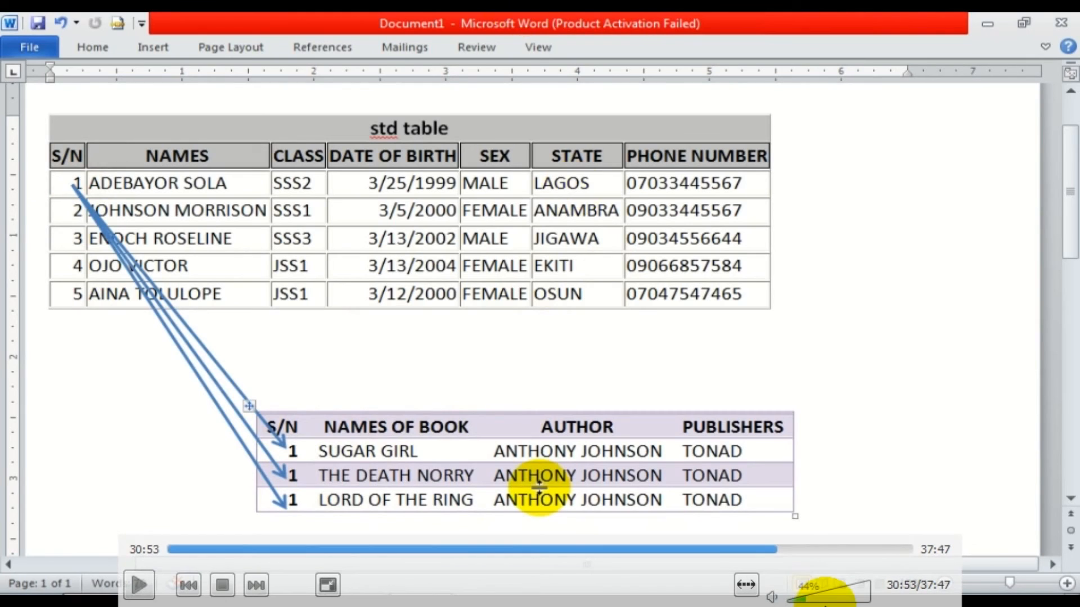
key("super")
key("super")
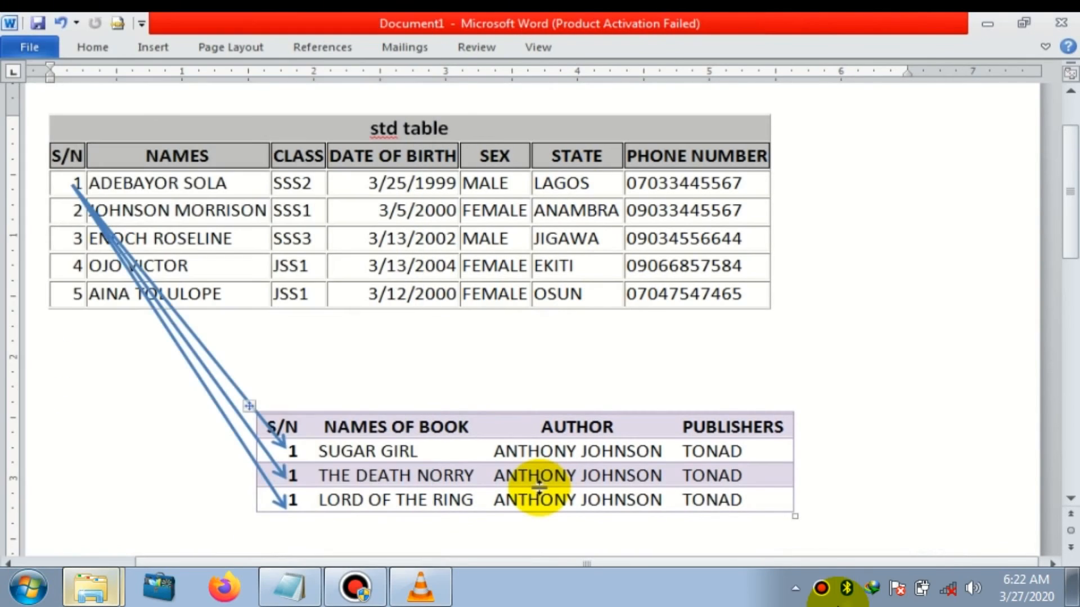
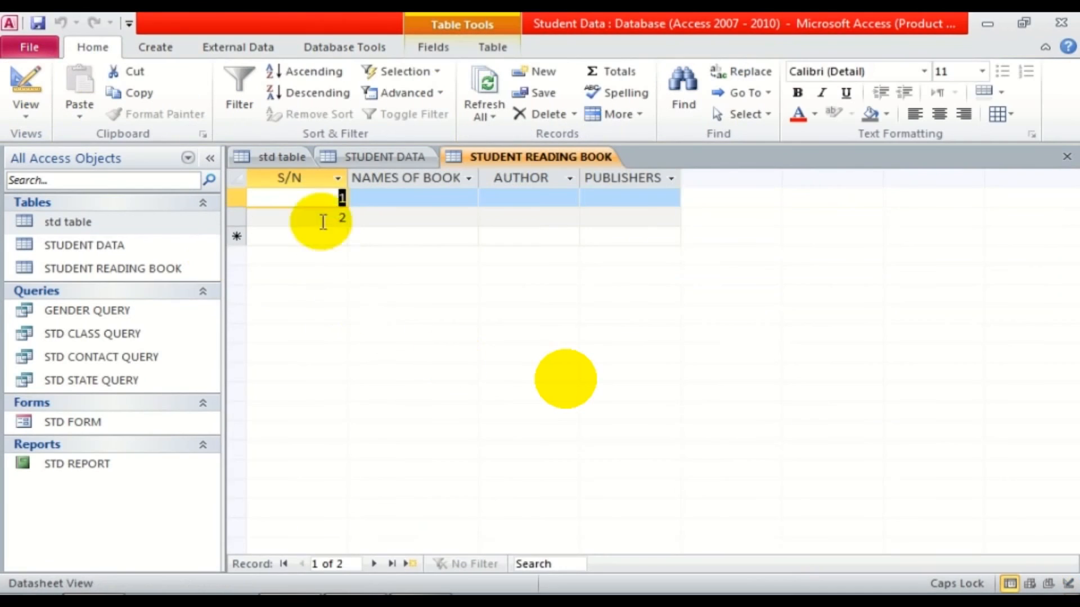
Enter S/N 1 for the remaining STUDENT READING BOOK records, then switch to the STUDENT DATA table.
type("1")
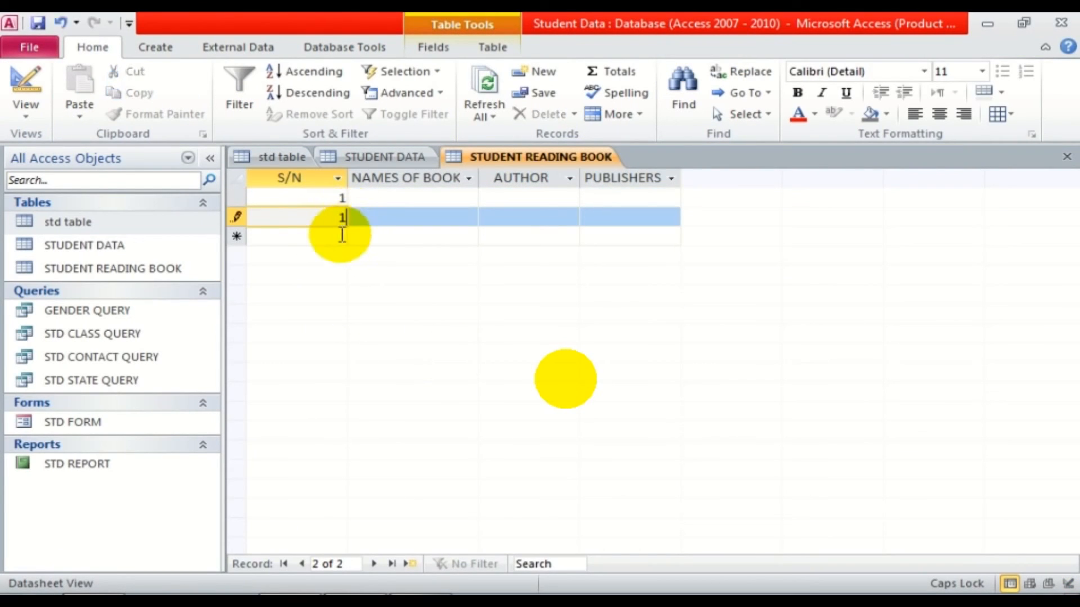
left_click(343, 239)
type("1")
left_click(378, 199)
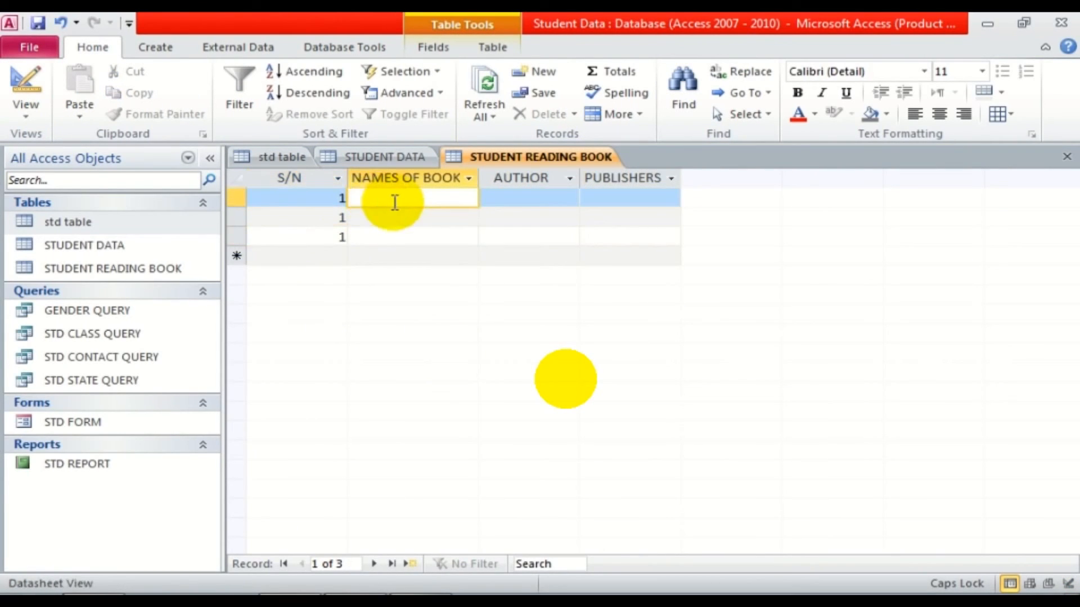
left_click(391, 157)
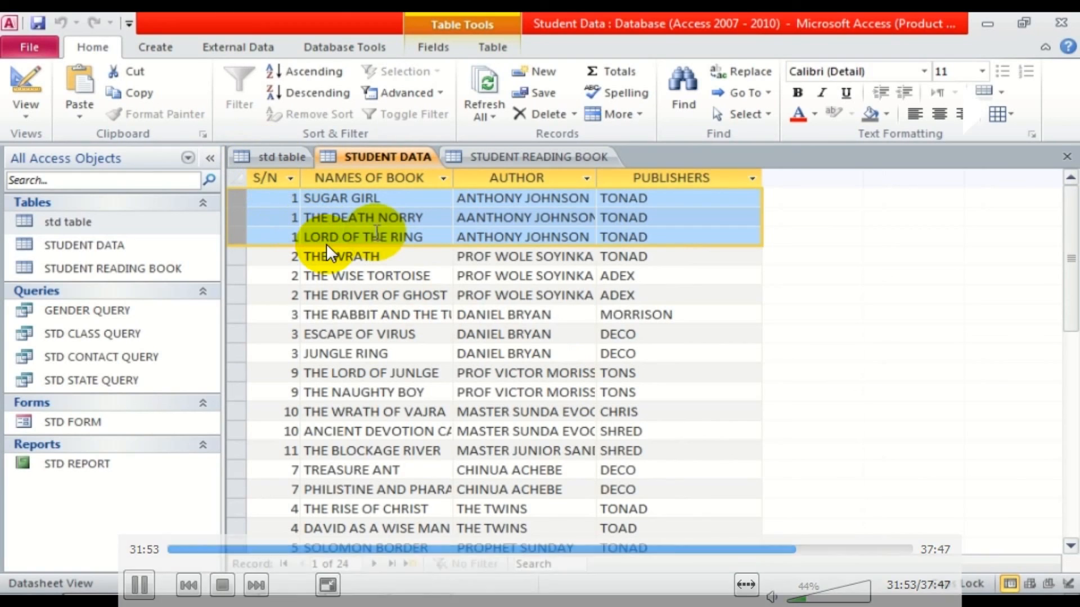
View an S/N value in the Zoom box, then return to the std table's first student.
key("shift+F2")
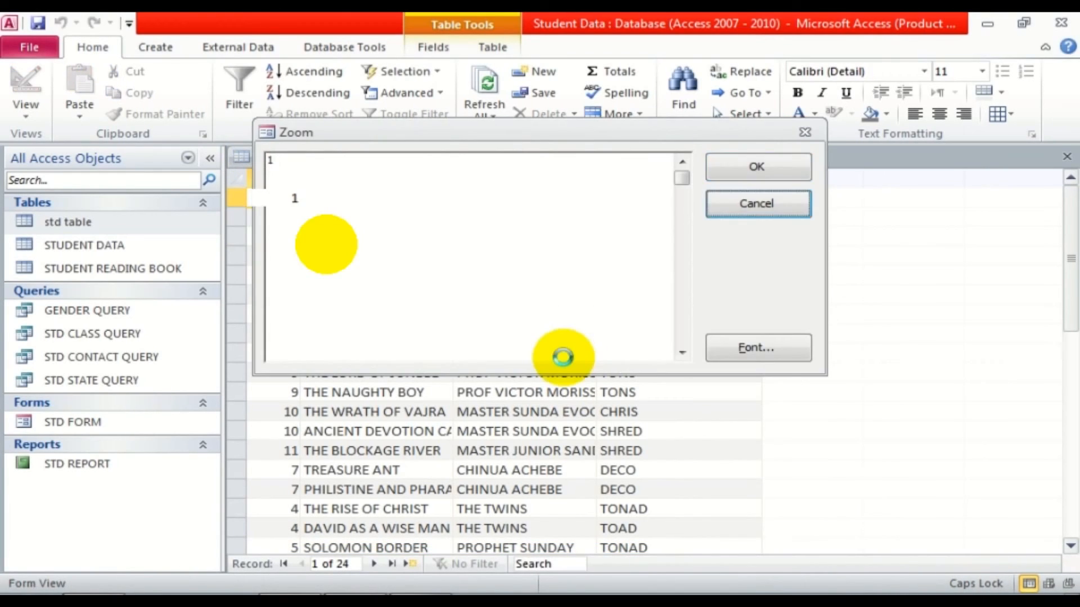
key("Return")
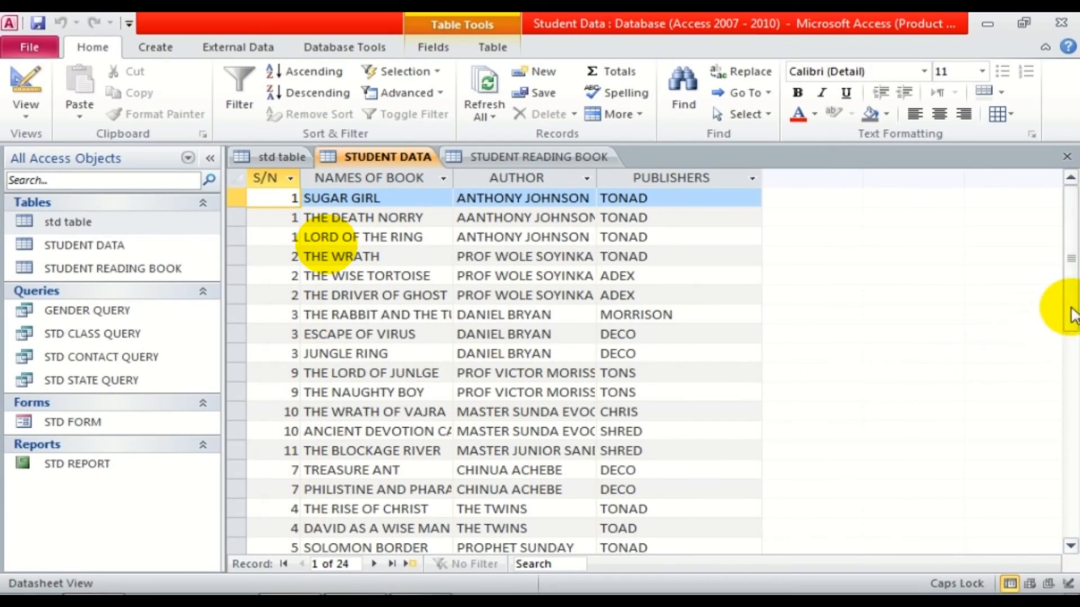
left_click_drag(1071, 308, 795, 265)
left_click(273, 157)
left_click(321, 198)
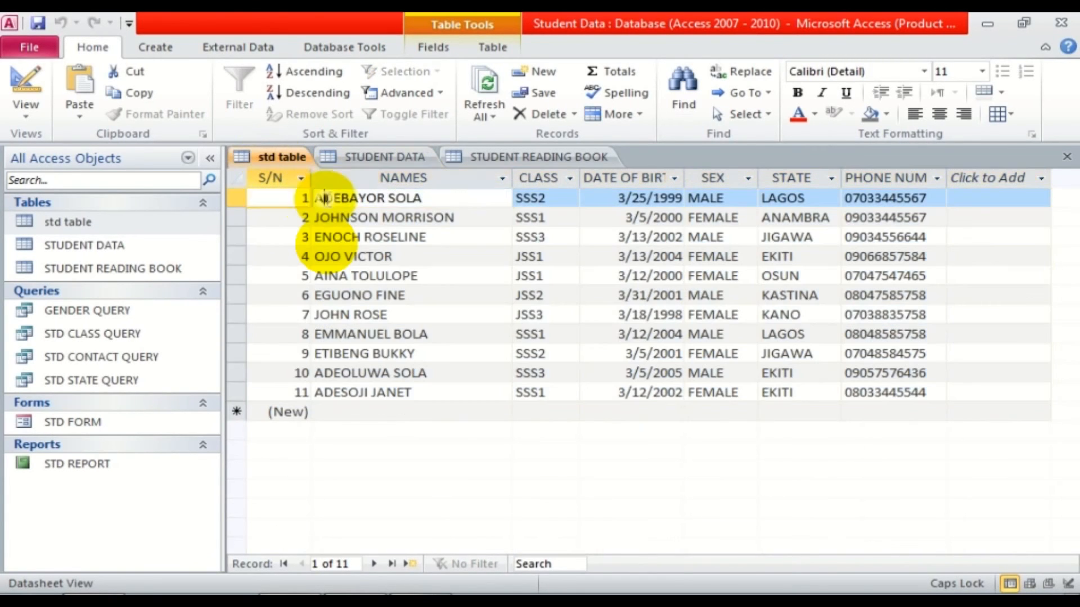
Check STUDENT READING BOOK and STUDENT DATA, return to std table, and open Relationships.
left_click(484, 152)
left_click(393, 153)
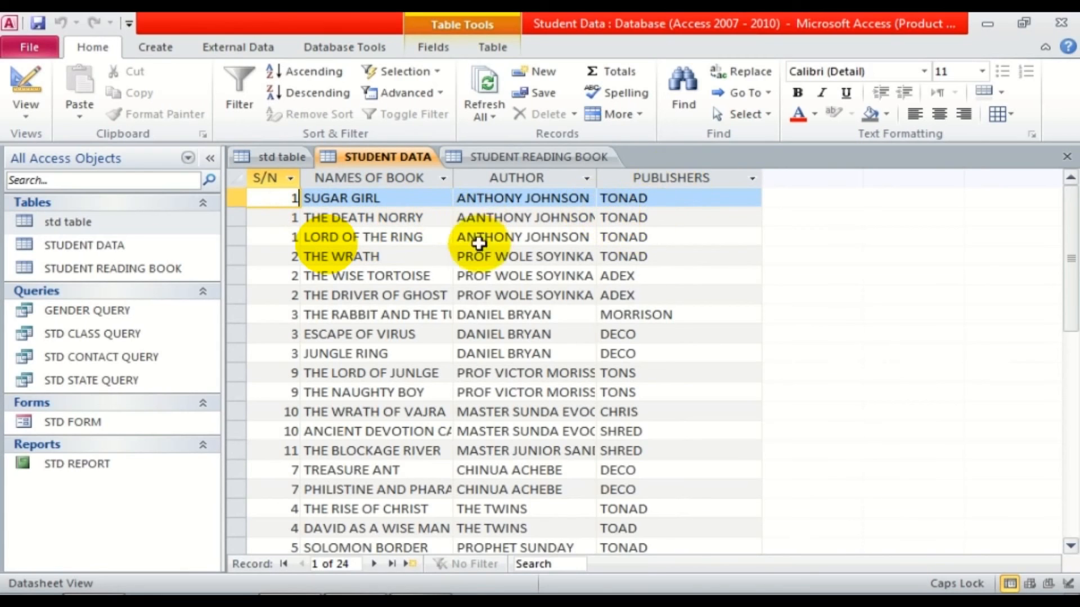
left_click(284, 156)
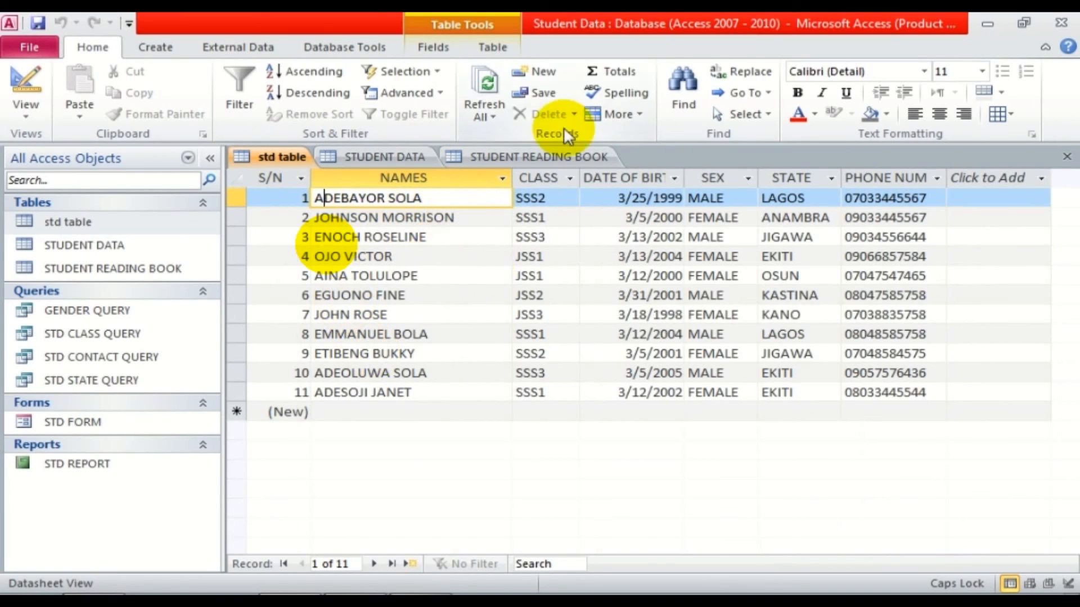
left_click(336, 45)
left_click(253, 76)
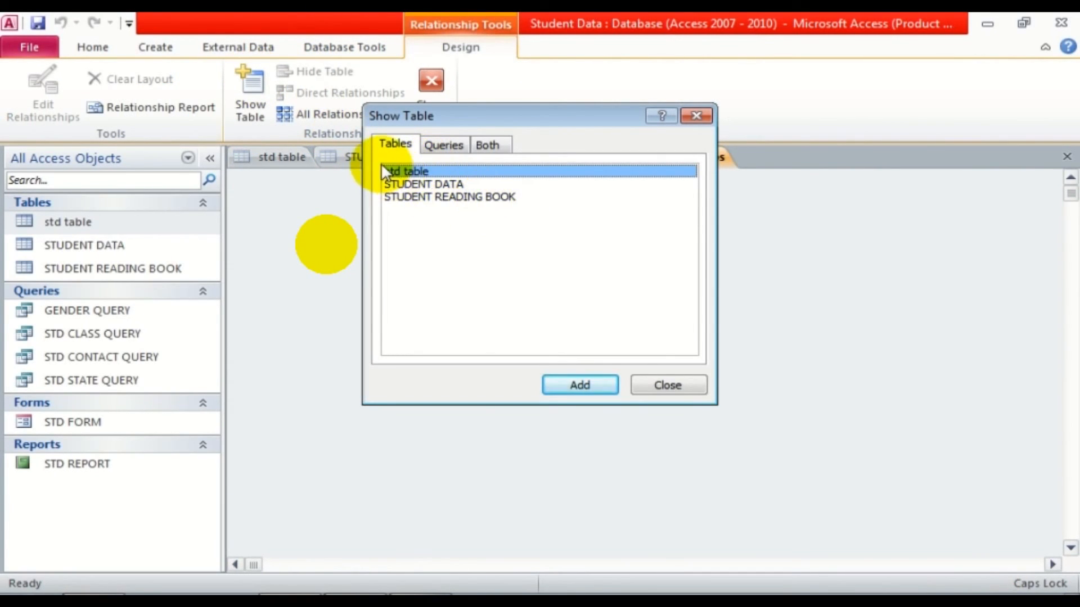
Add std table and the book table to the relationships layout and arrange their field lists.
left_click(560, 383)
left_click(450, 198)
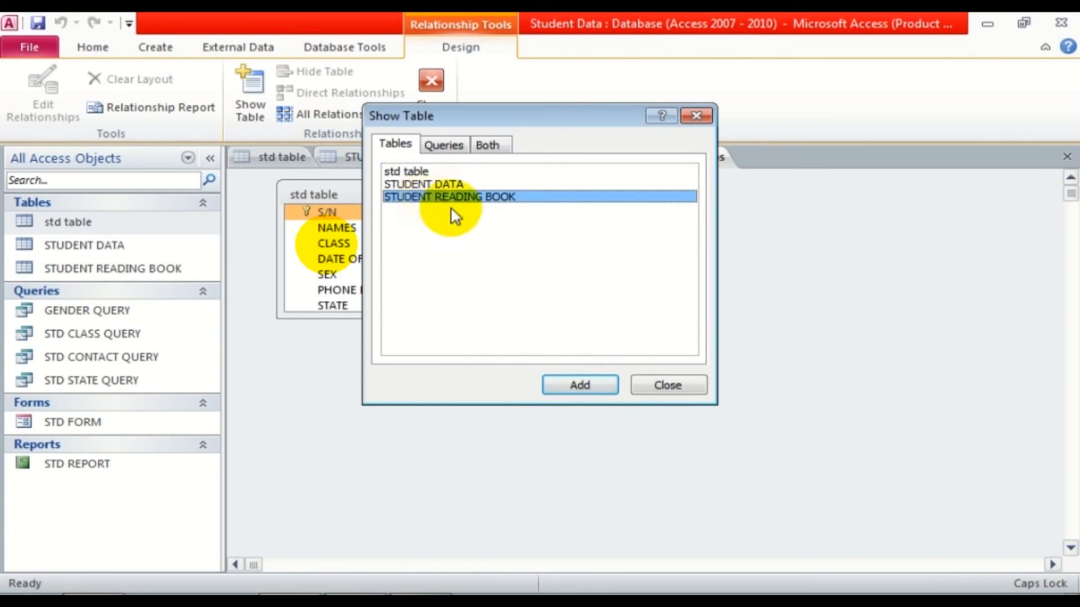
left_click(306, 189)
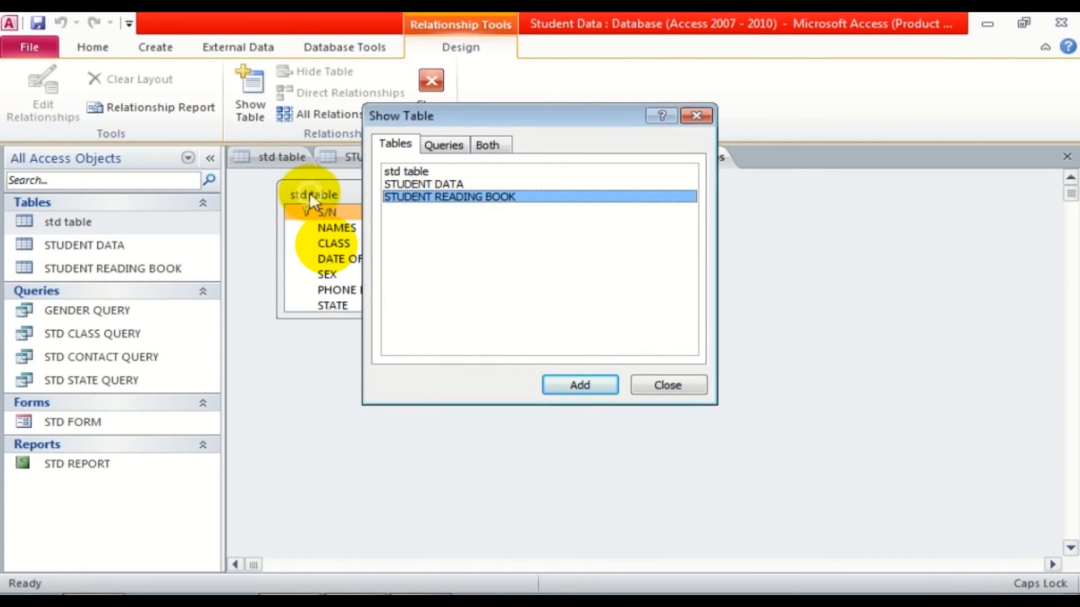
left_click(582, 386)
left_click(634, 383)
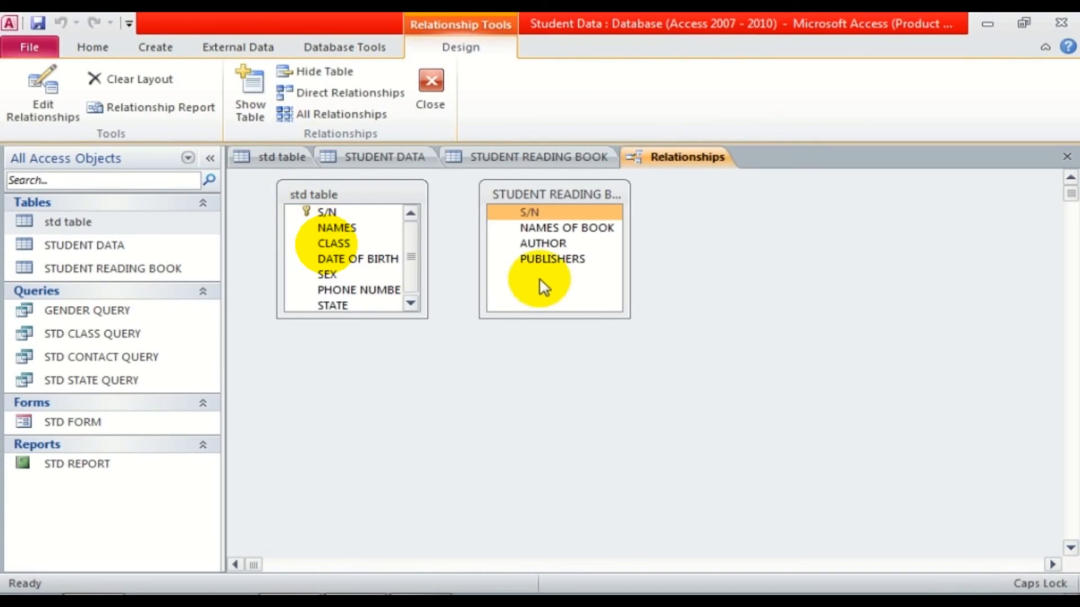
left_click_drag(530, 201, 592, 201)
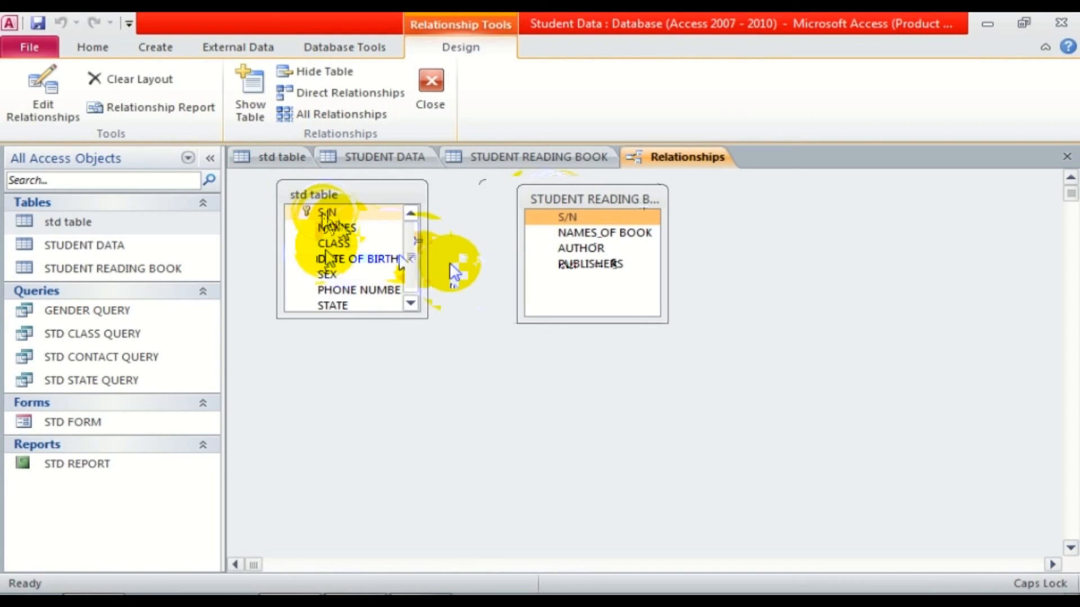
Link S/N with referential integrity and cascade update/delete; creation fails with a table lock error.
left_click_drag(327, 212, 567, 217)
left_click(415, 204)
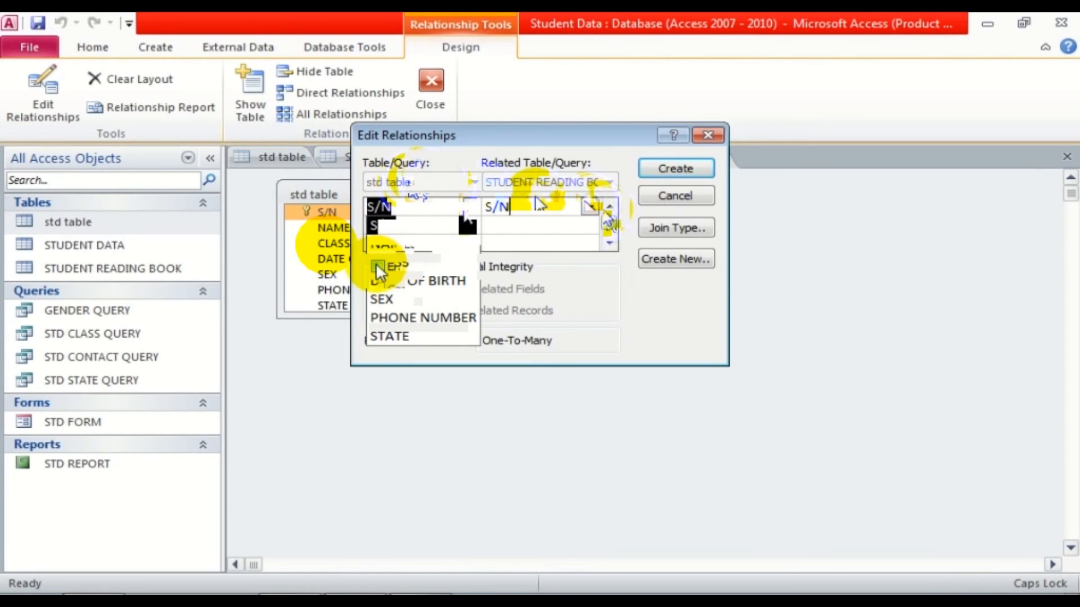
left_click(376, 264)
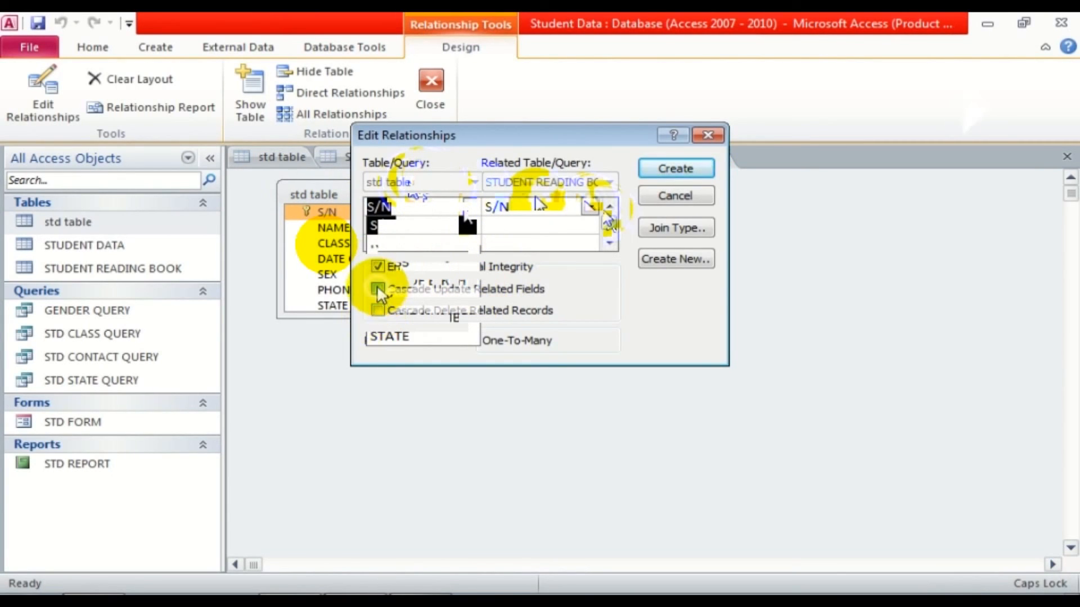
left_click(376, 288)
left_click(377, 309)
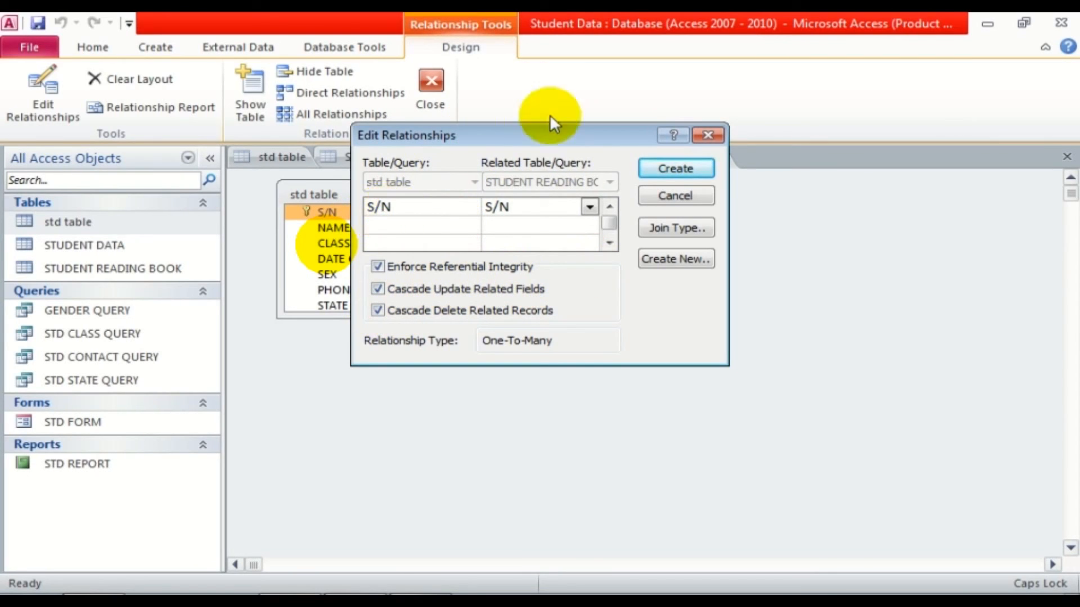
left_click(659, 170)
left_click(495, 363)
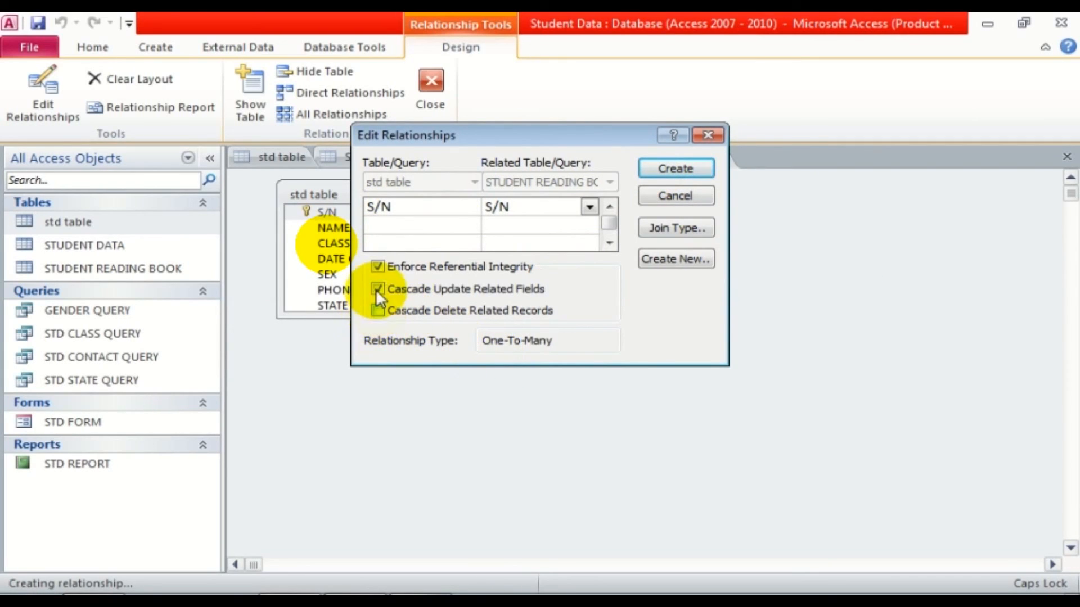
Retry the S/N relationship with integrity and cascade delete, then cancel after repeated lock errors.
left_click(677, 167)
left_click(515, 364)
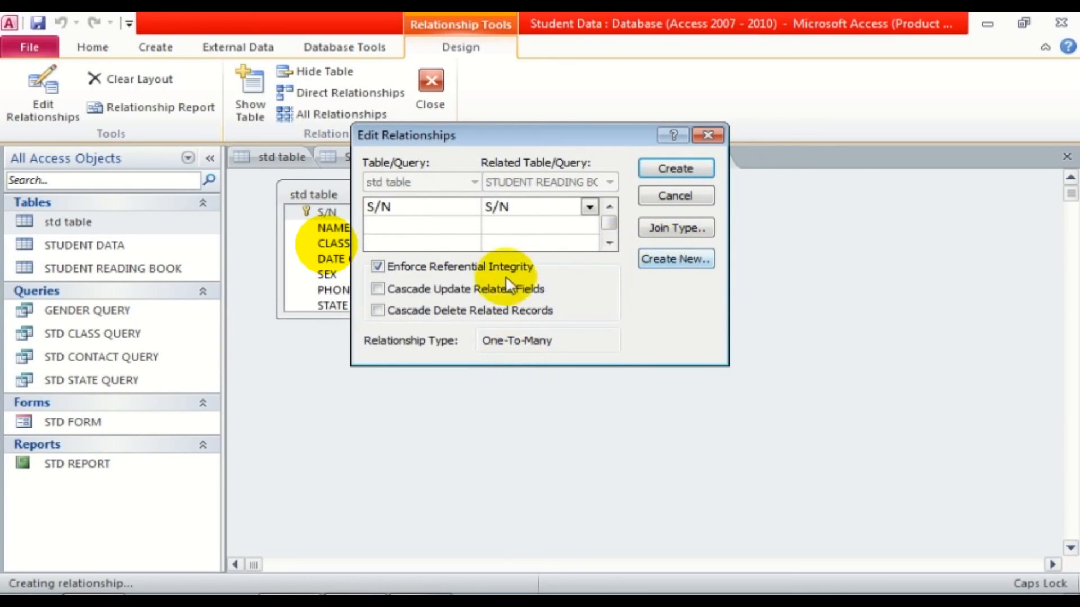
left_click(394, 267)
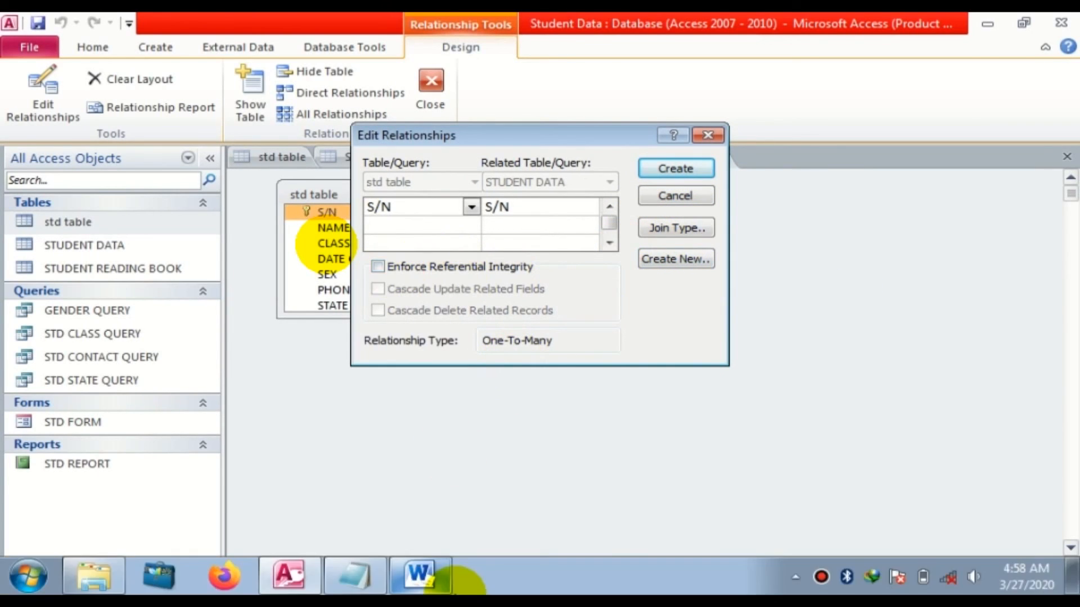
left_click(376, 265)
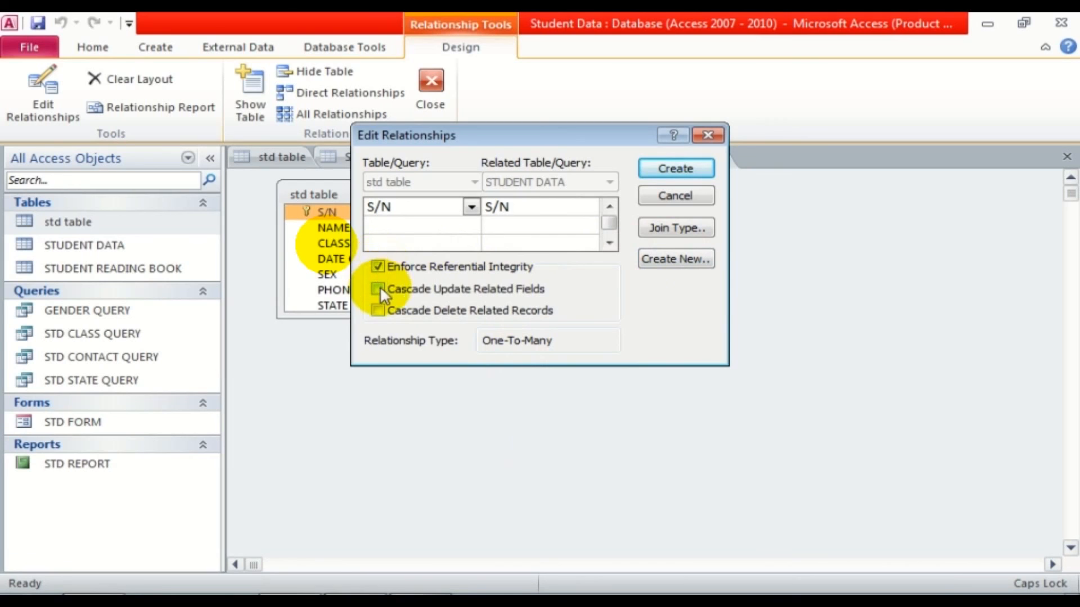
left_click(379, 309)
left_click(675, 168)
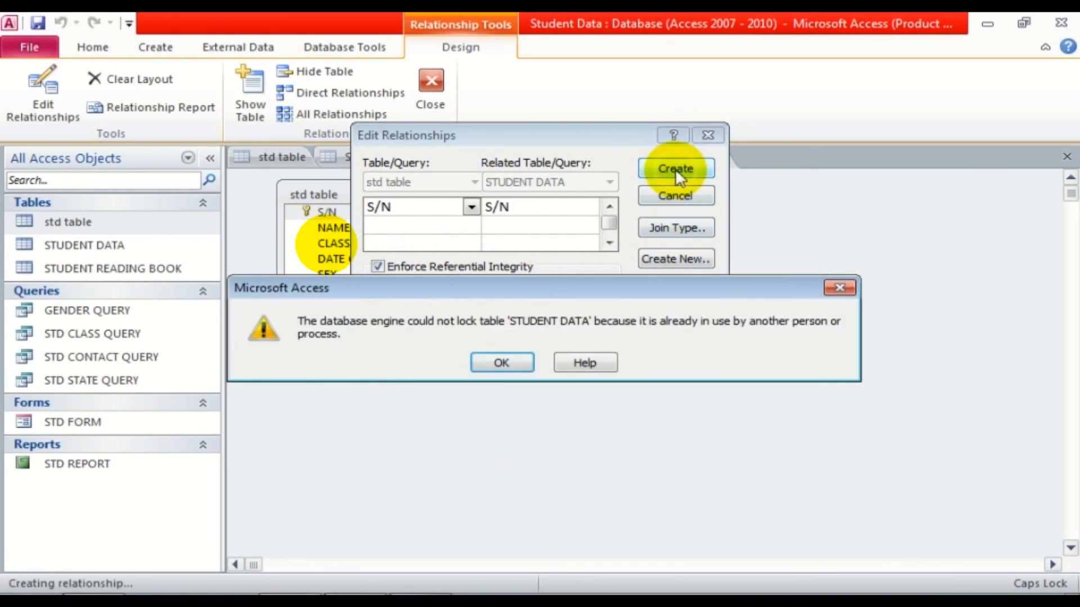
left_click(502, 363)
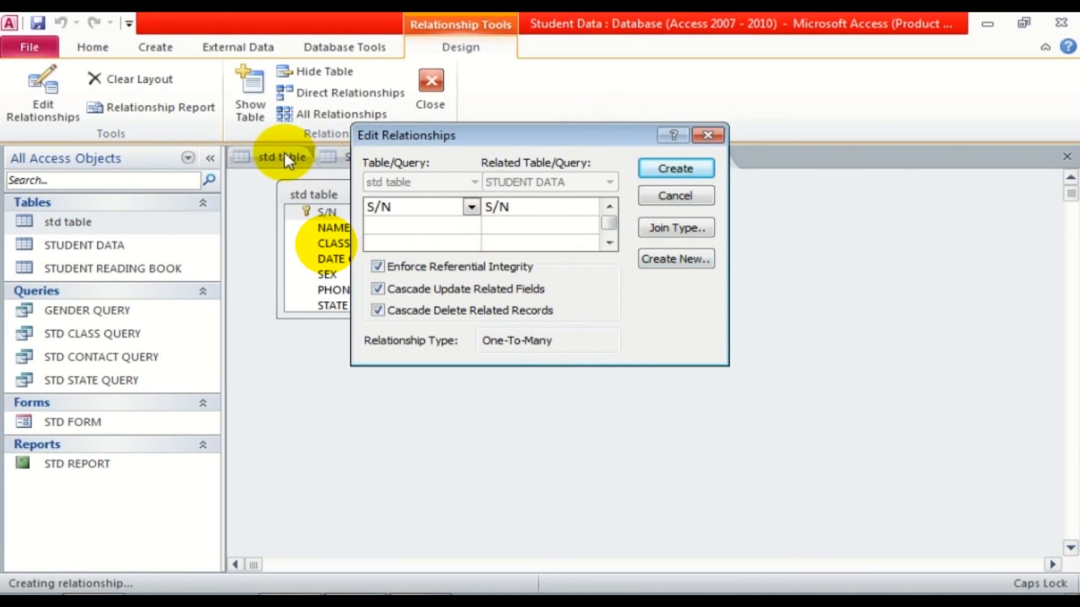
left_click(671, 195)
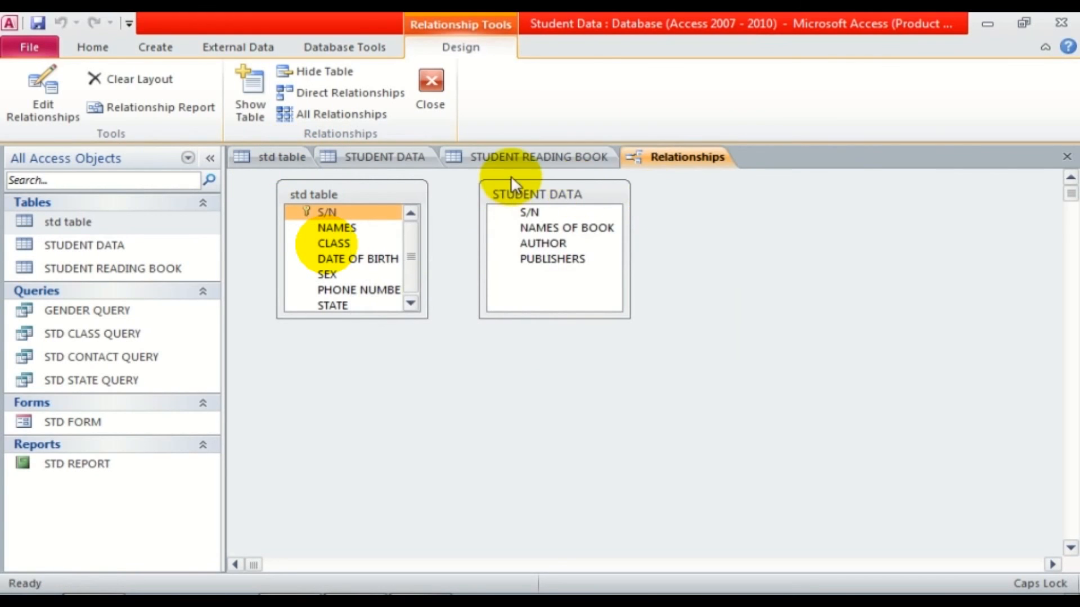
Close all open tabs, saving the std table and relationships layout changes.
right_click(409, 160)
left_click(464, 208)
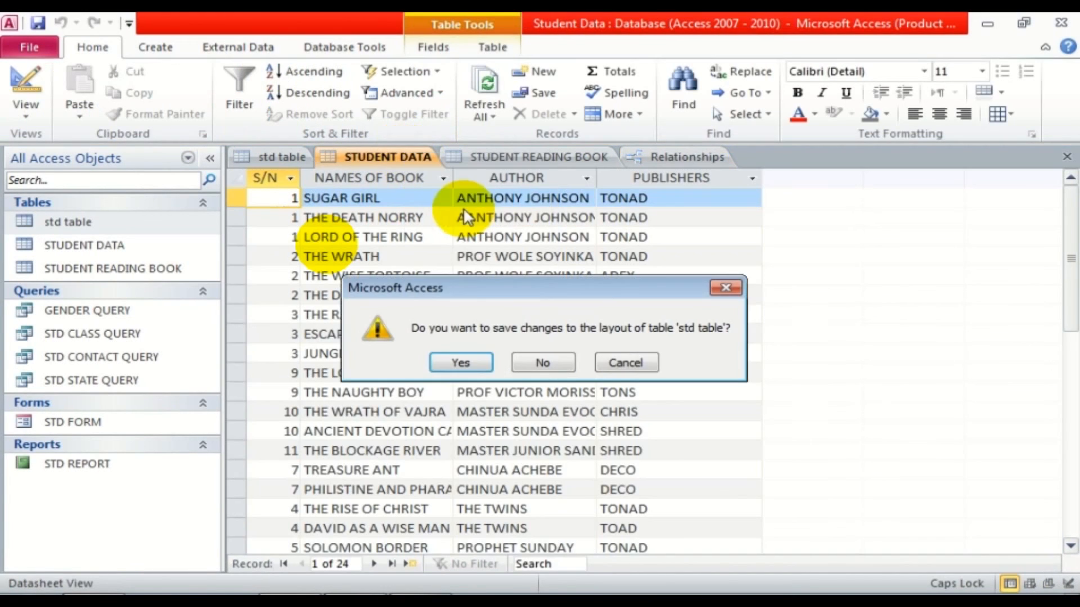
left_click(484, 363)
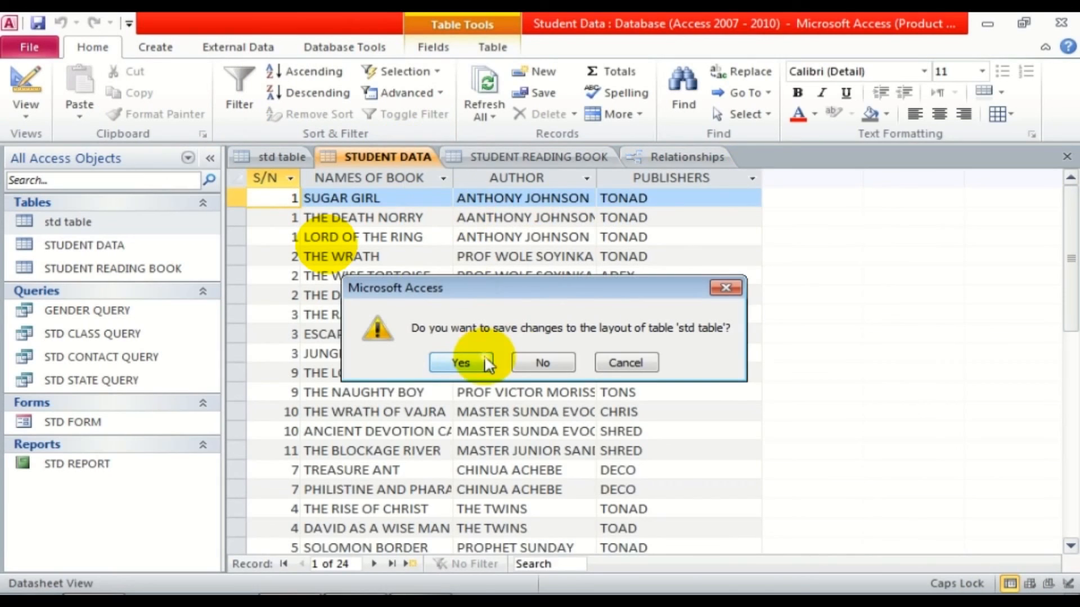
left_click(476, 362)
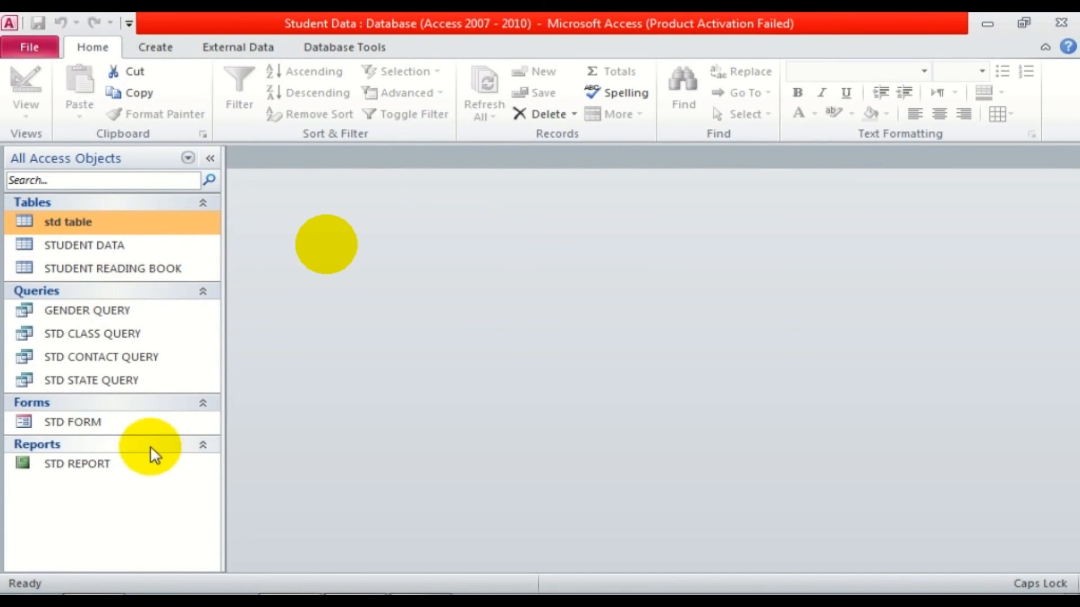
Join std table's S/N to STUDENT DATA's S/N one-to-many with enforced referential integrity.
left_click(325, 48)
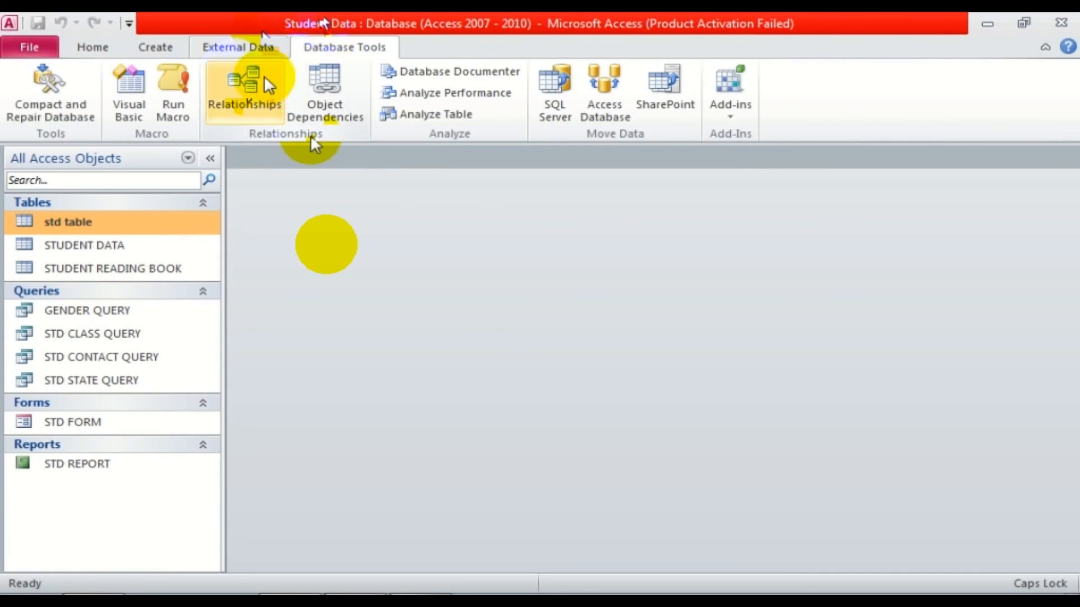
left_click(265, 79)
left_click_drag(326, 212, 526, 213)
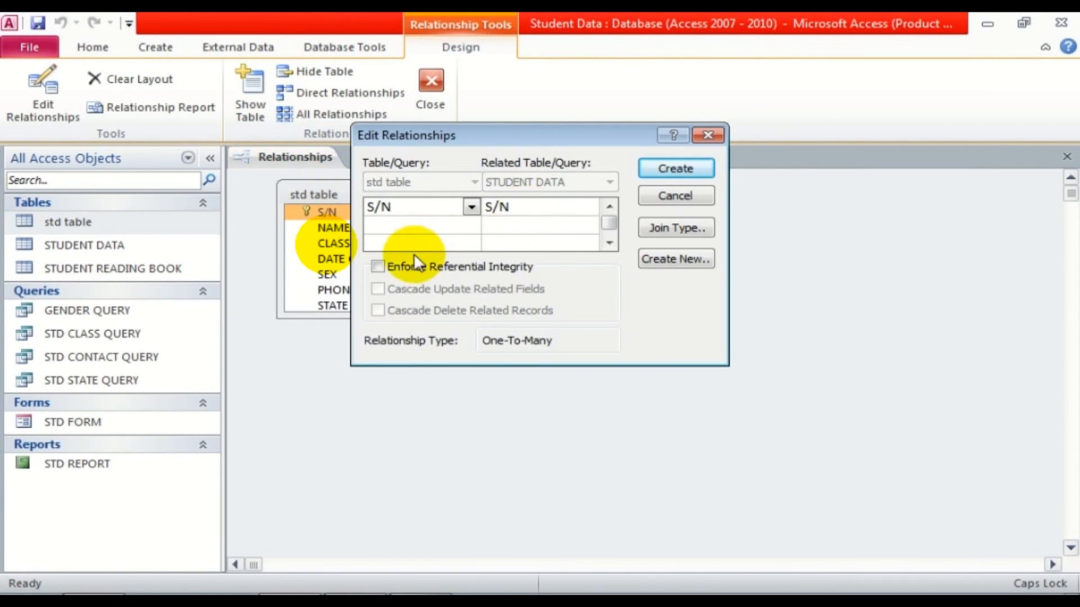
left_click(377, 266)
left_click(678, 168)
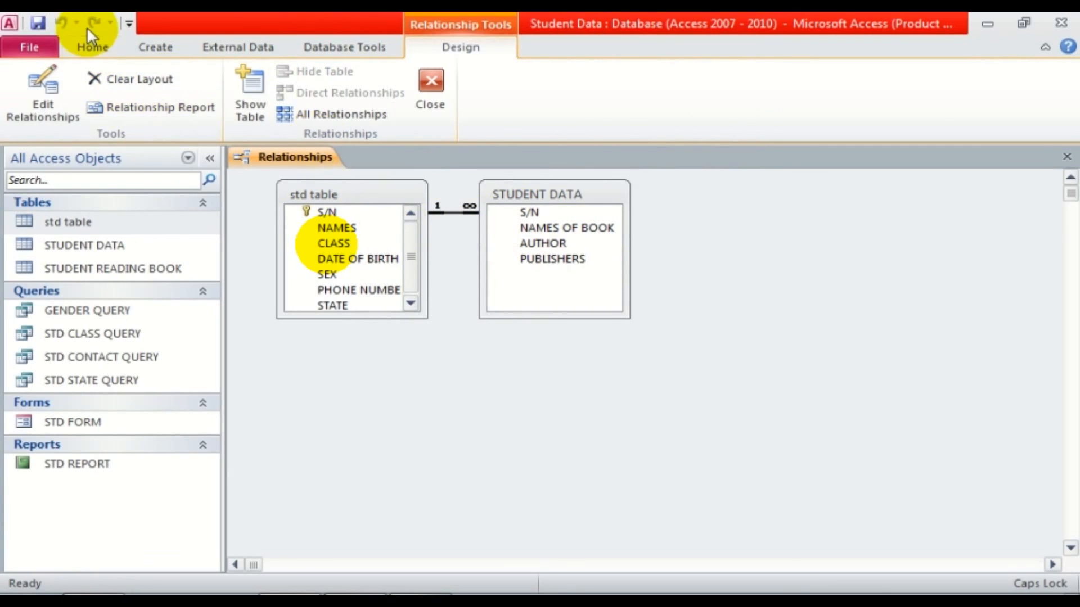
Save the relationships layout.
left_click(91, 47)
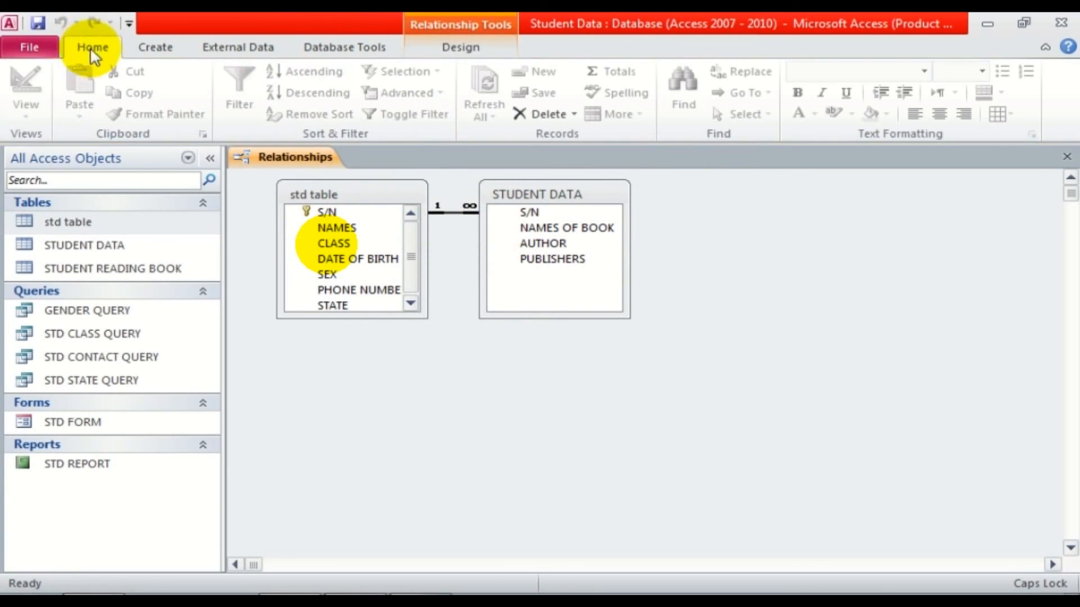
right_click(298, 159)
left_click(348, 174)
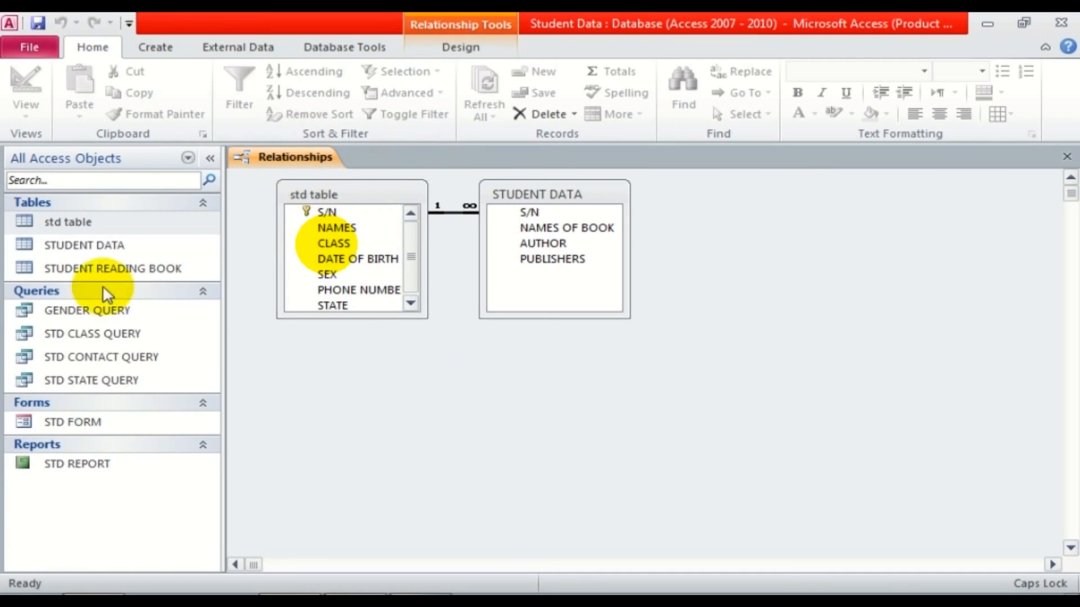
Open std table and STUDENT DATA as datasheets from the Navigation Pane.
left_click(76, 223)
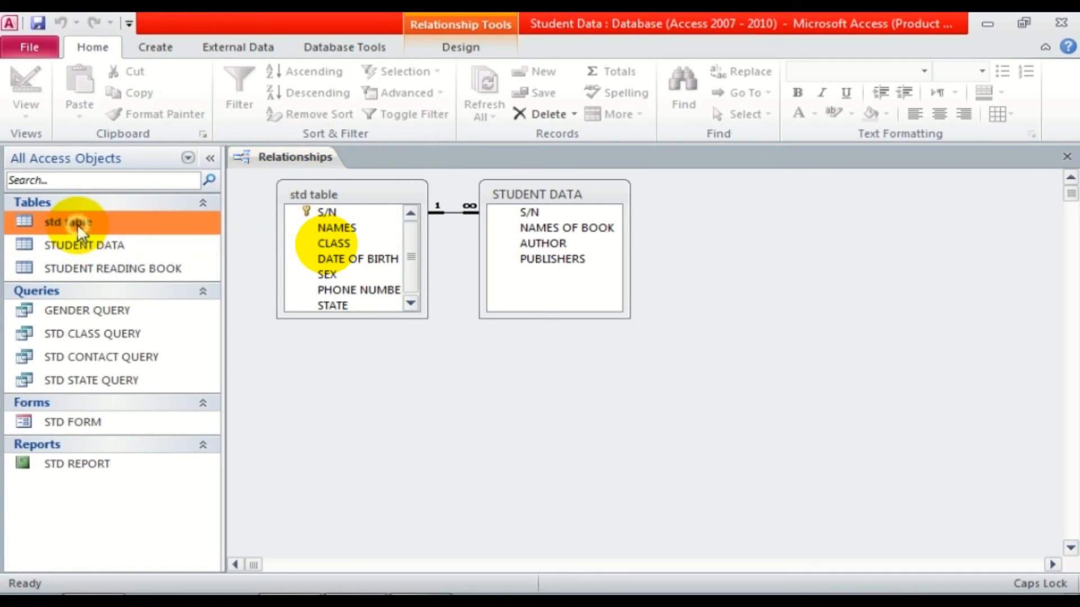
left_click(309, 198)
left_click(92, 235)
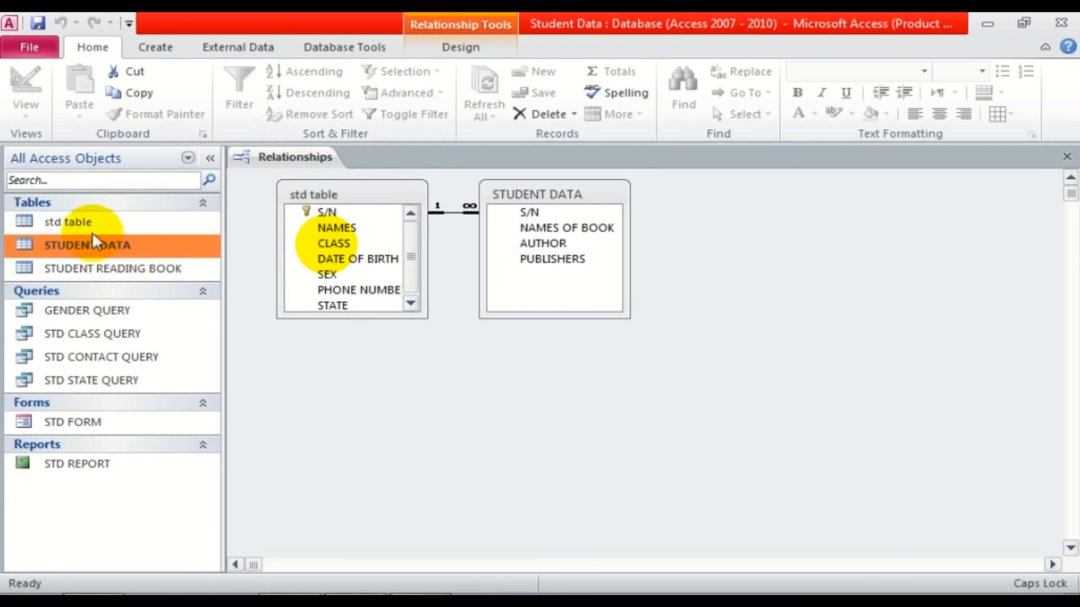
double_click(87, 221)
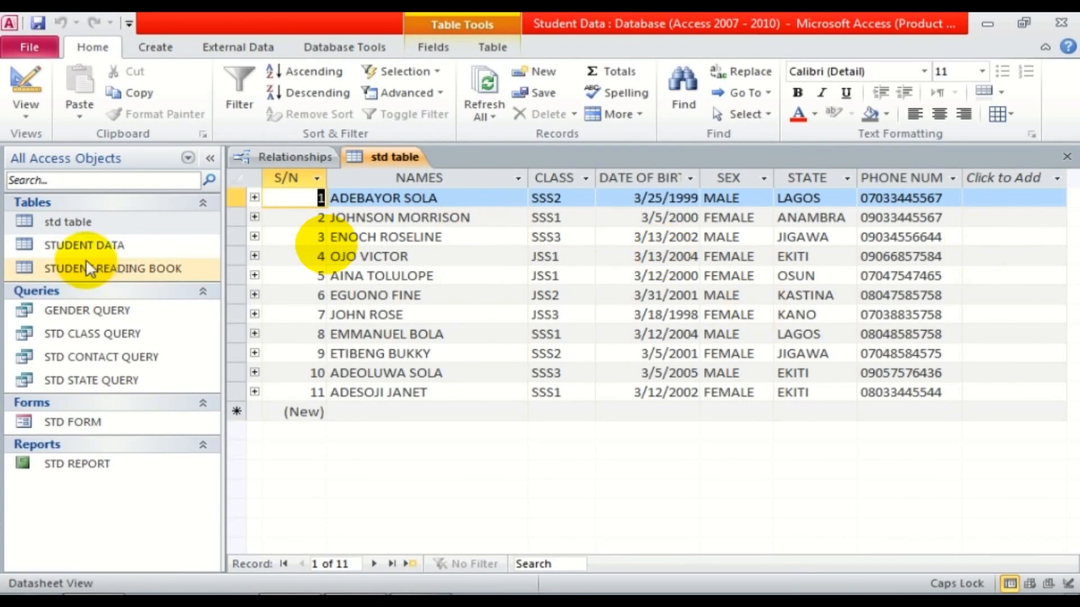
double_click(84, 246)
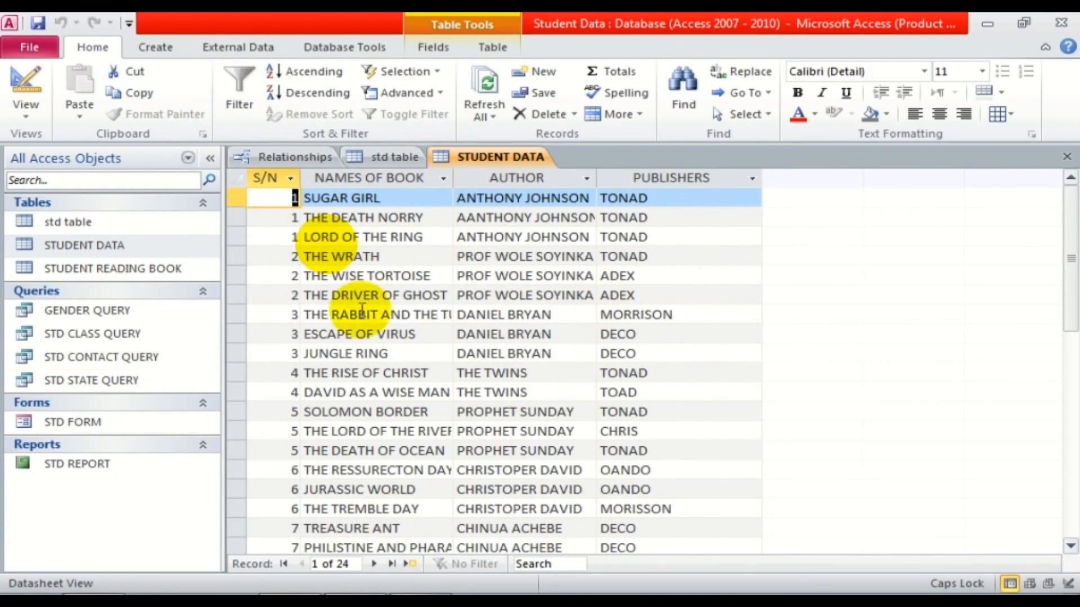
Close the Relationships window and select STD FORM in the Navigation Pane.
right_click(260, 153)
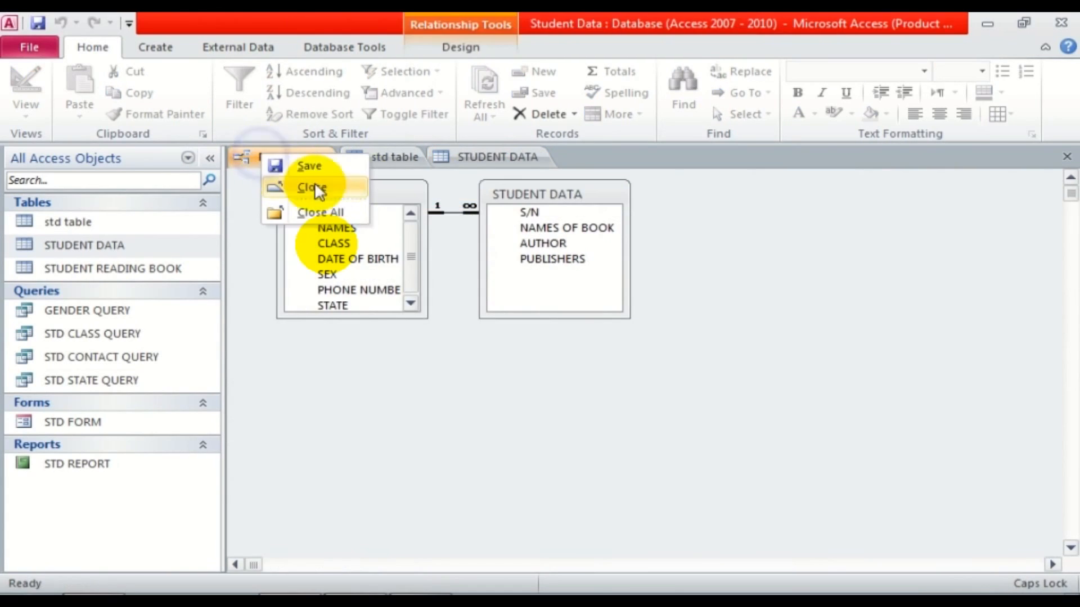
left_click(316, 188)
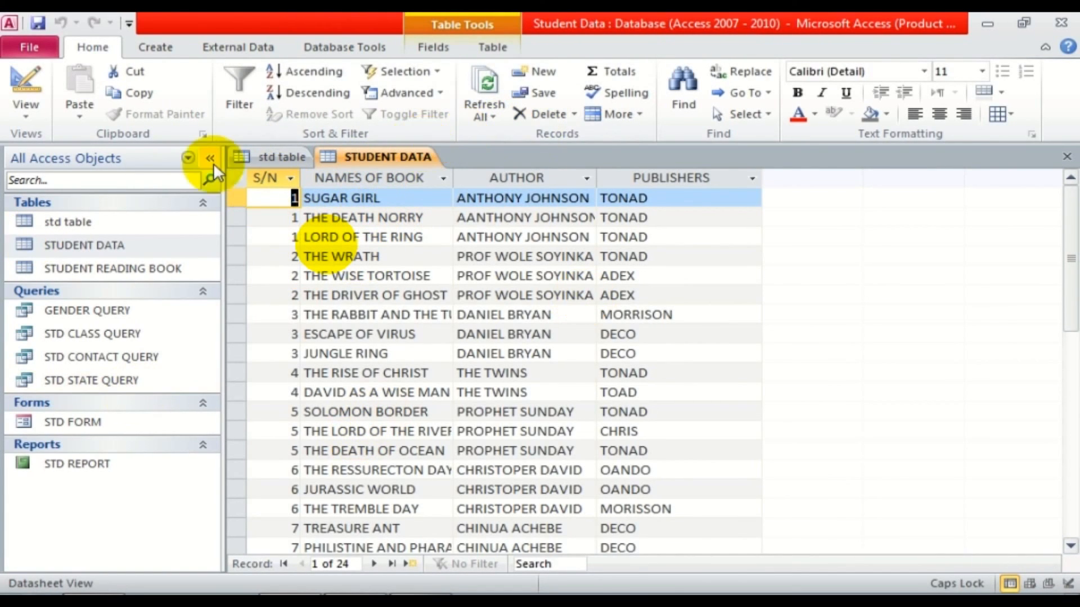
left_click(79, 426)
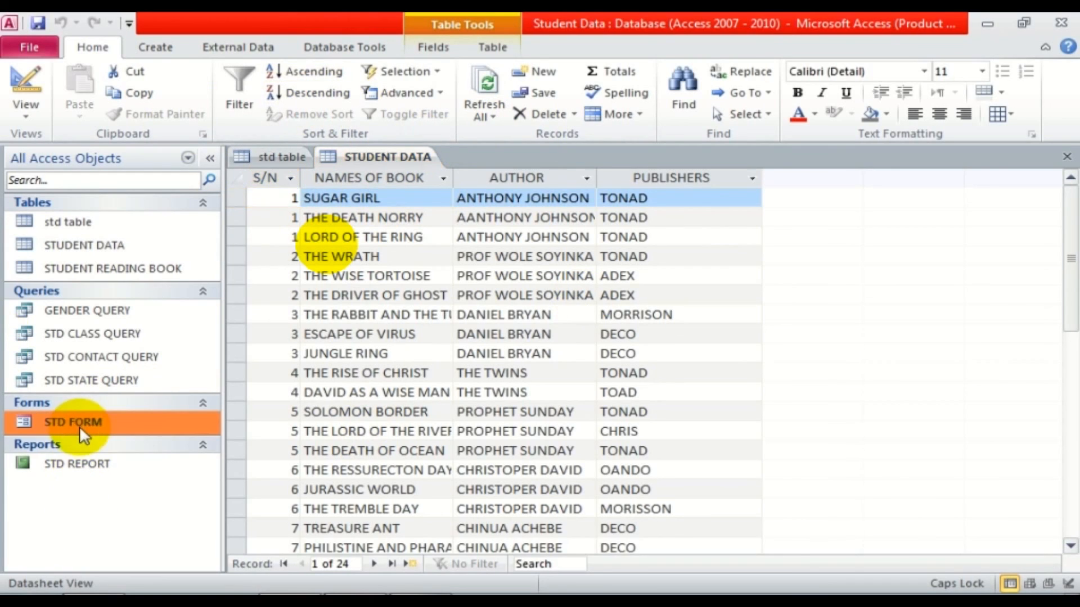
Open STD FORM and switch it to Design View.
double_click(88, 420)
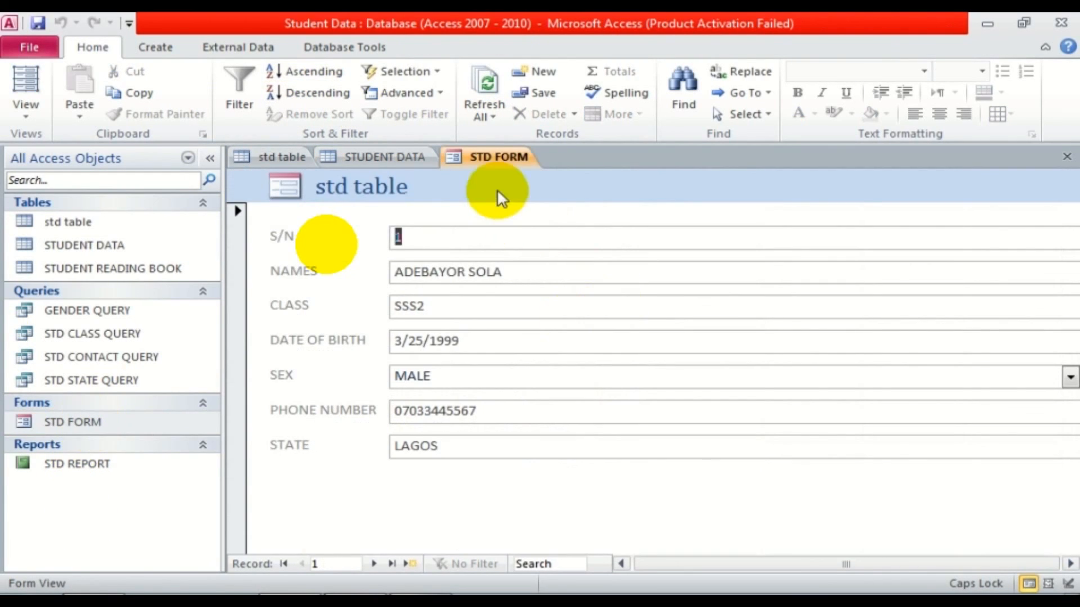
right_click(495, 167)
left_click(559, 286)
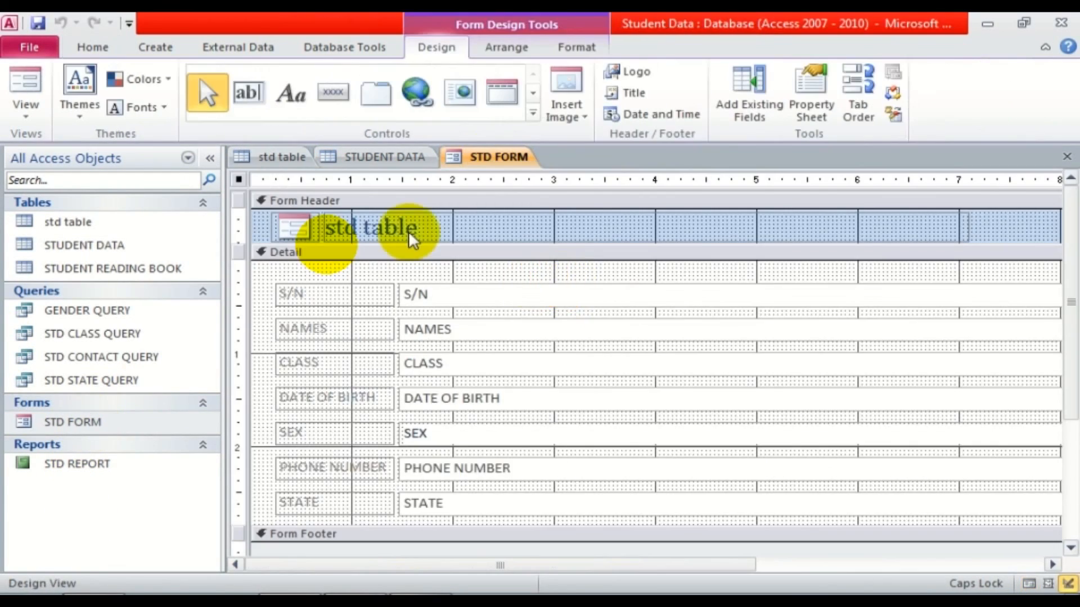
Drag the Form Footer bar down to leave empty space below the STATE field.
scroll(1073, 281, "down", 3)
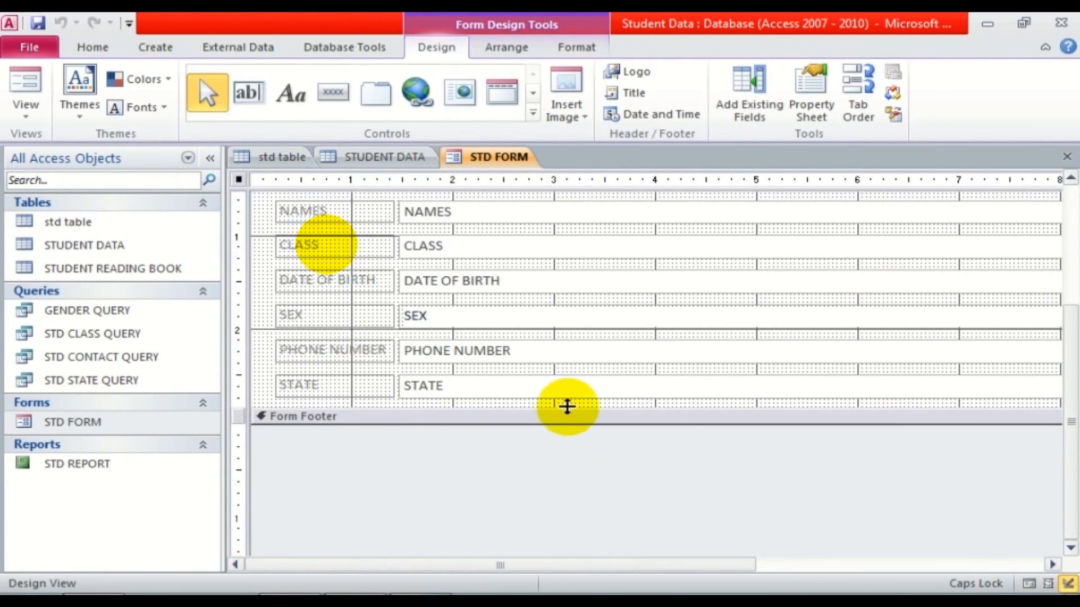
left_click_drag(569, 409, 569, 552)
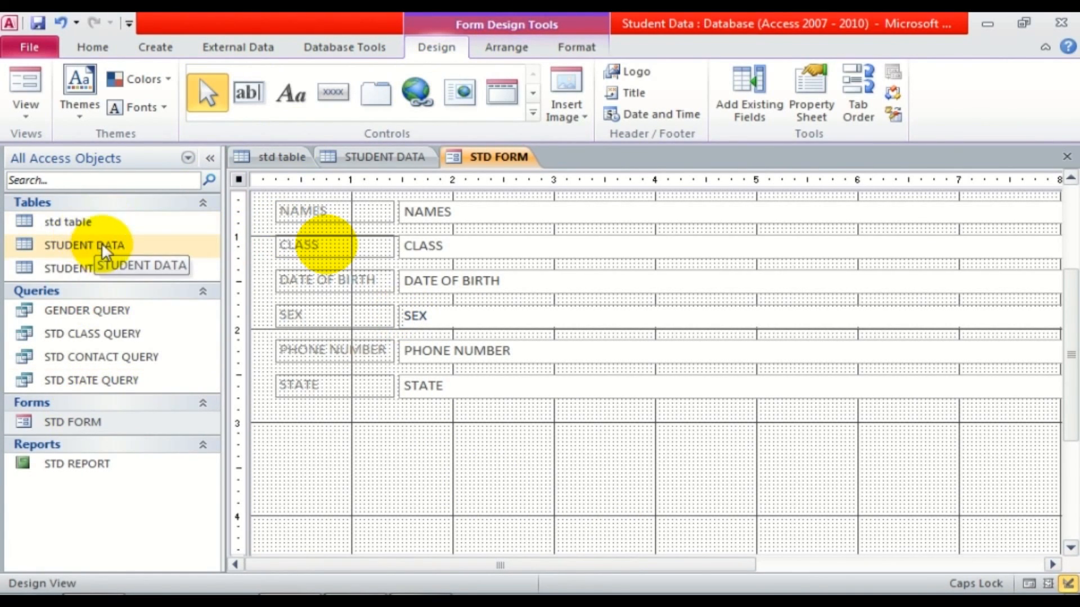
left_click(321, 378)
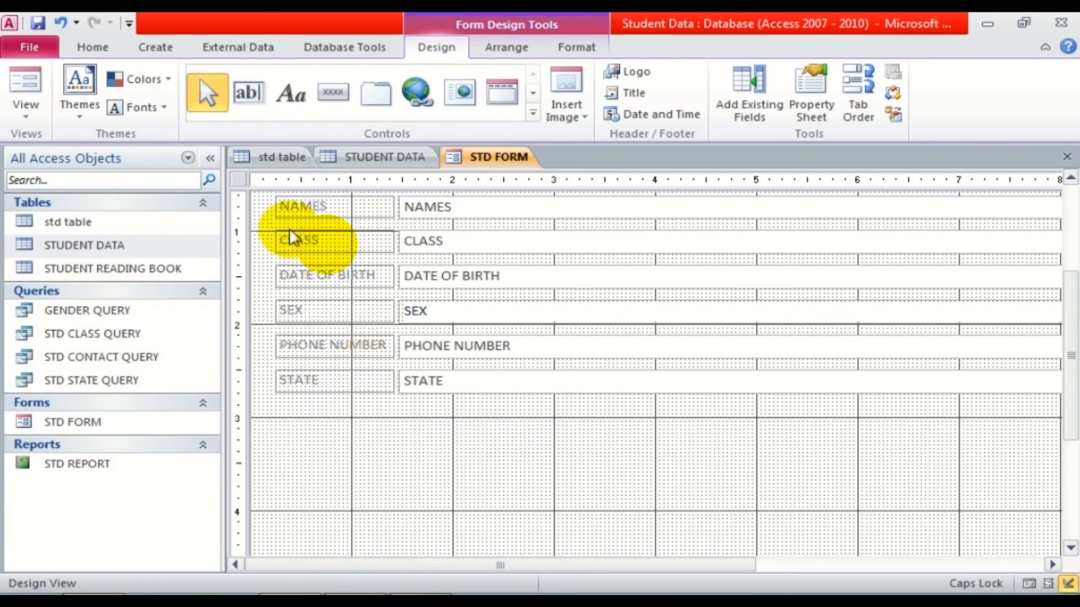
right_click(482, 159)
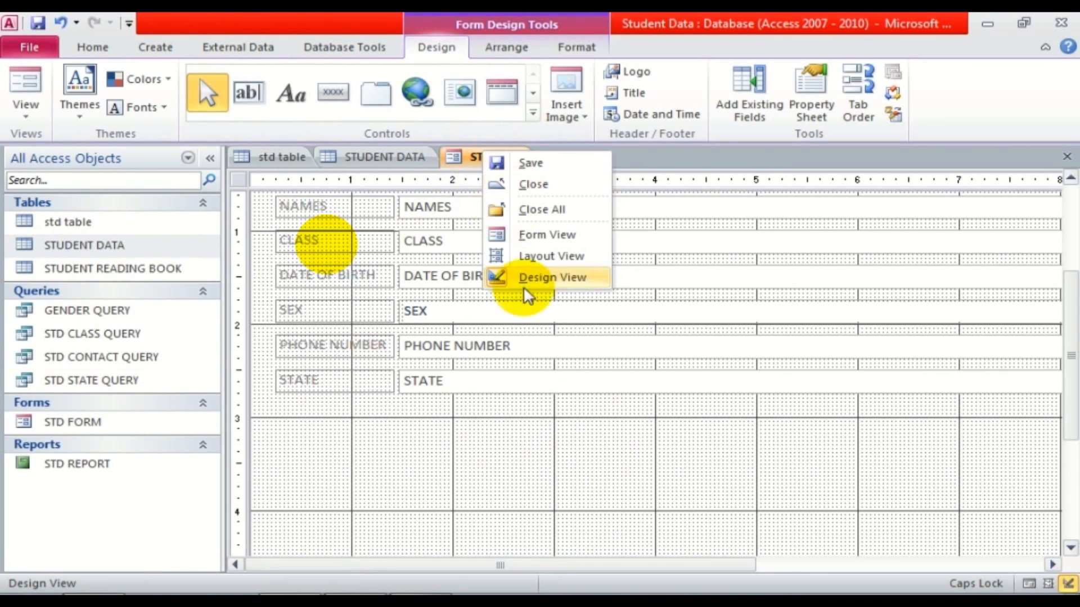
left_click(475, 356)
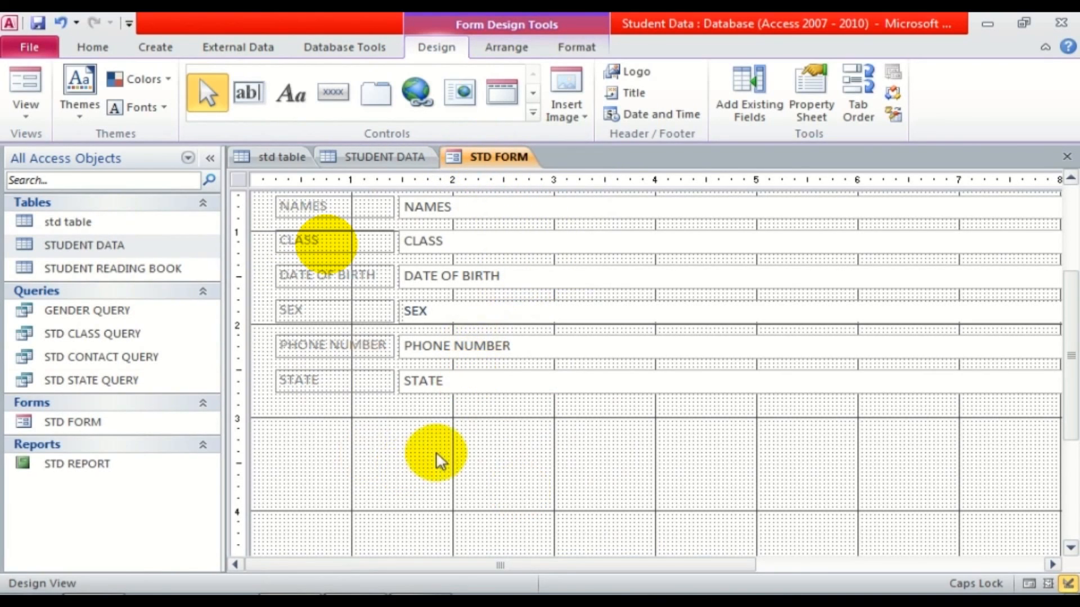
Drop STUDENT DATA onto STD FORM as a subform linked on S/N via the SubForm Wizard.
left_click_drag(81, 248, 393, 438)
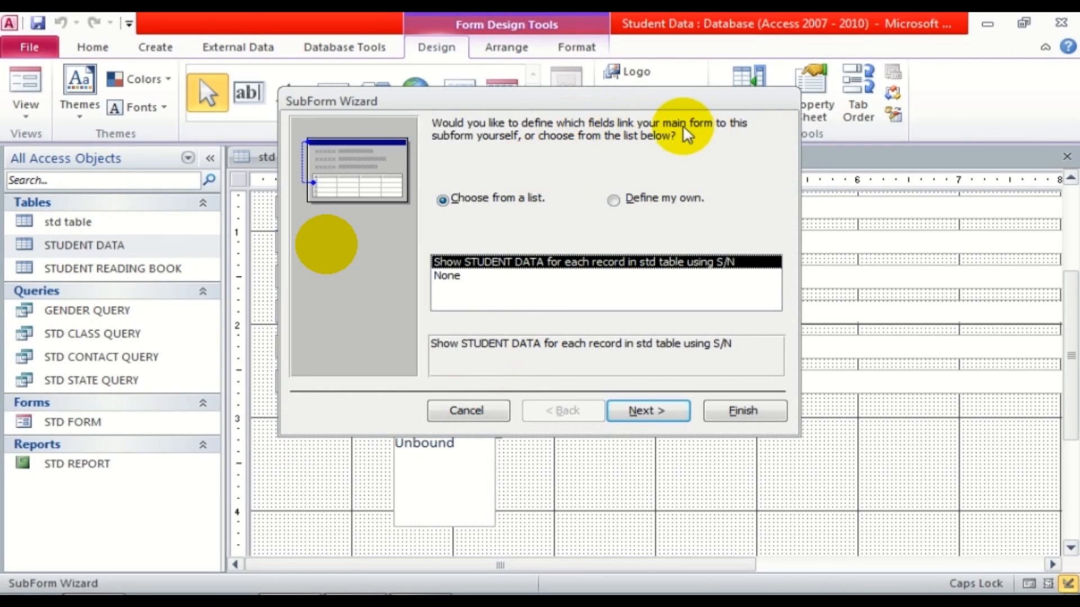
left_click(647, 412)
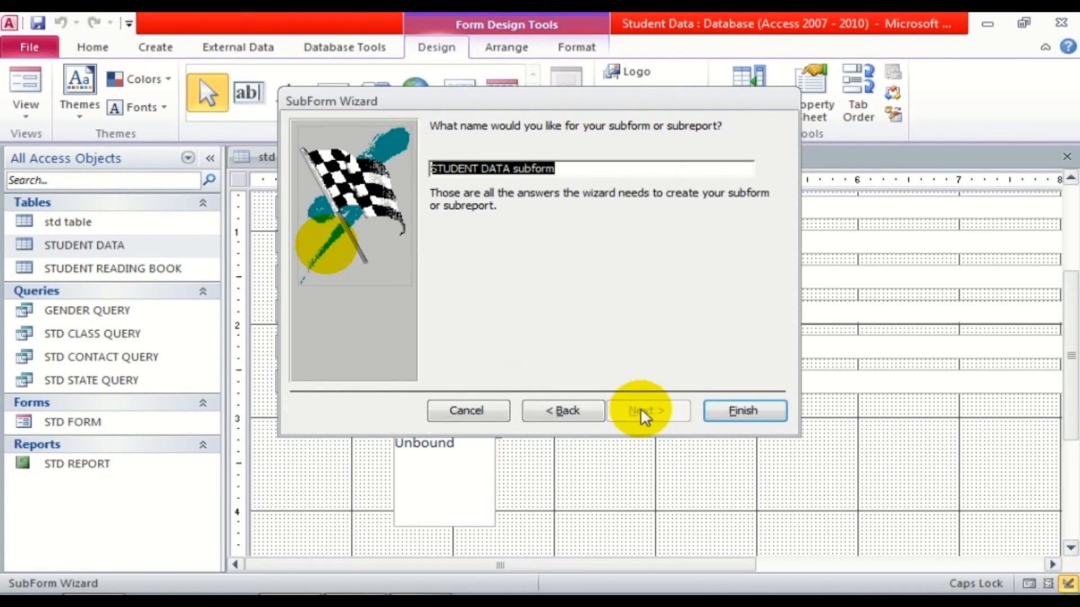
left_click(741, 412)
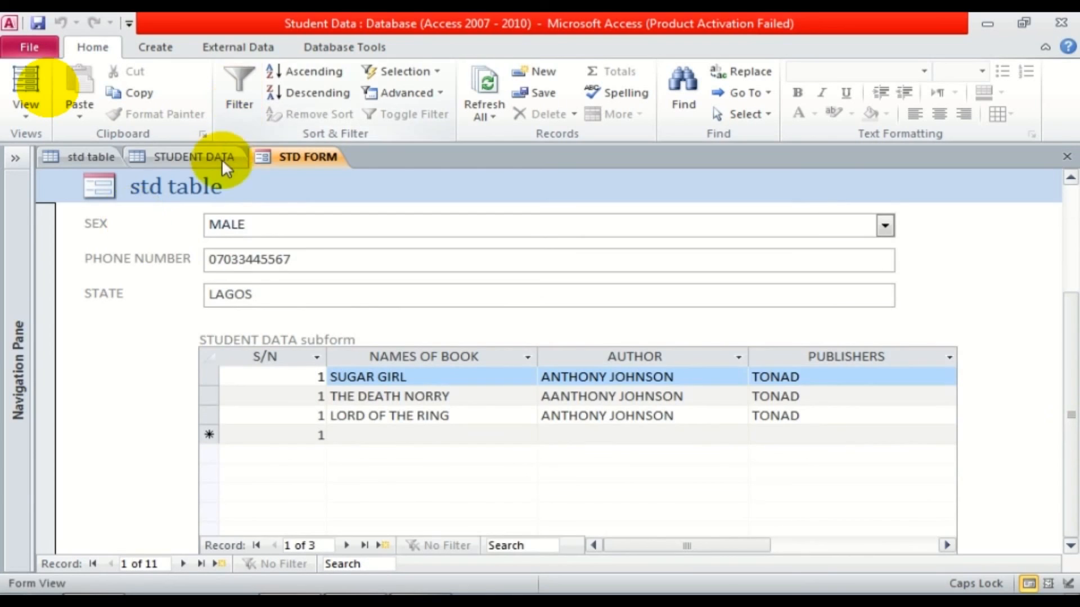
left_click(222, 159)
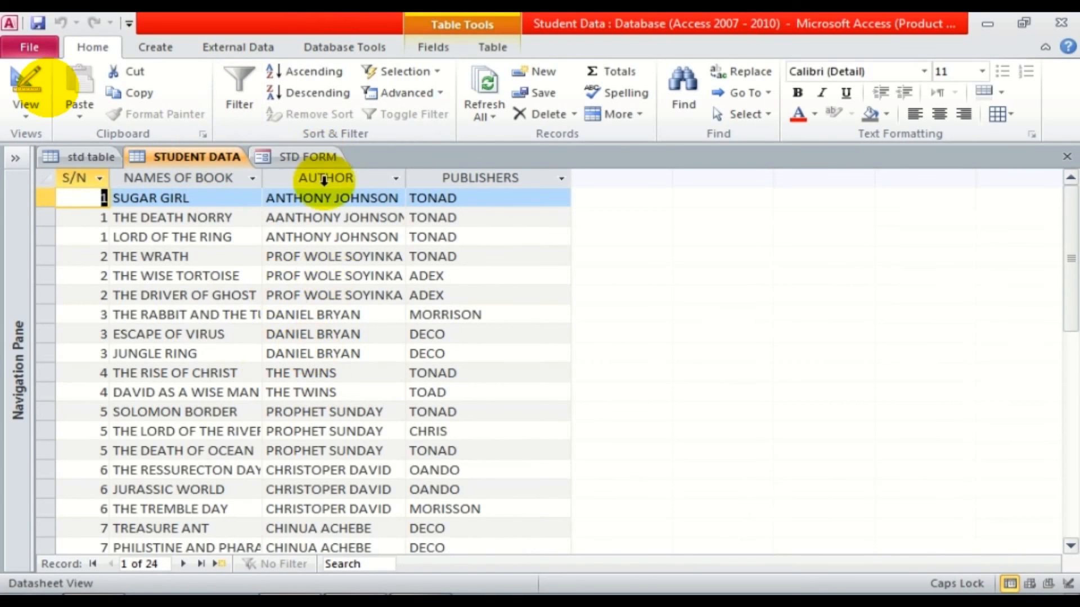
left_click(304, 157)
mouse_move(1068, 475)
left_mouse_down()
mouse_move(1073, 393)
mouse_move(1072, 470)
left_mouse_up()
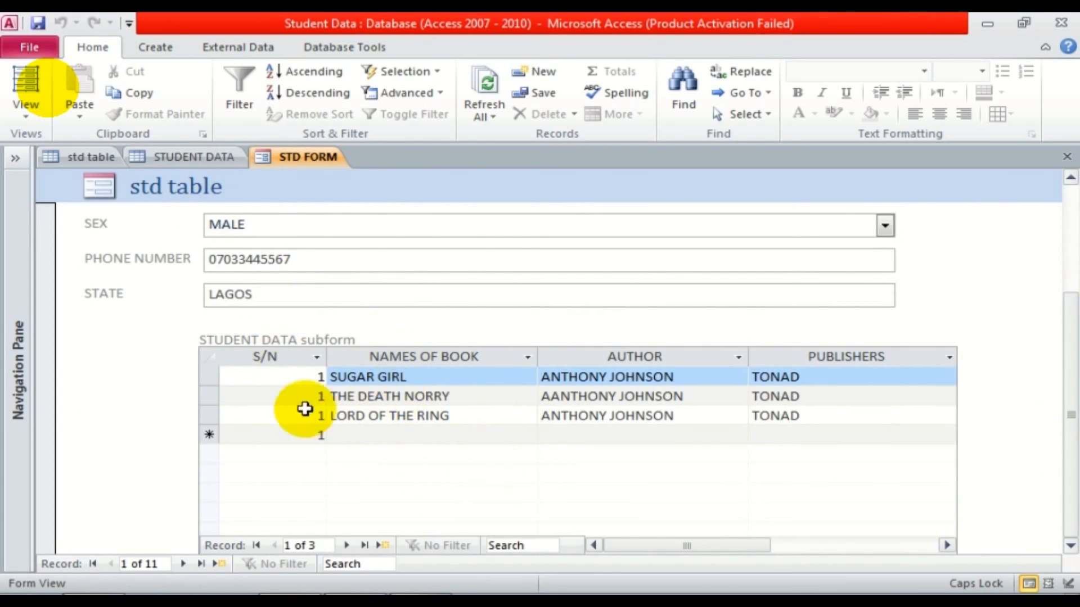
left_click(185, 560)
left_click_drag(1072, 295, 1072, 375)
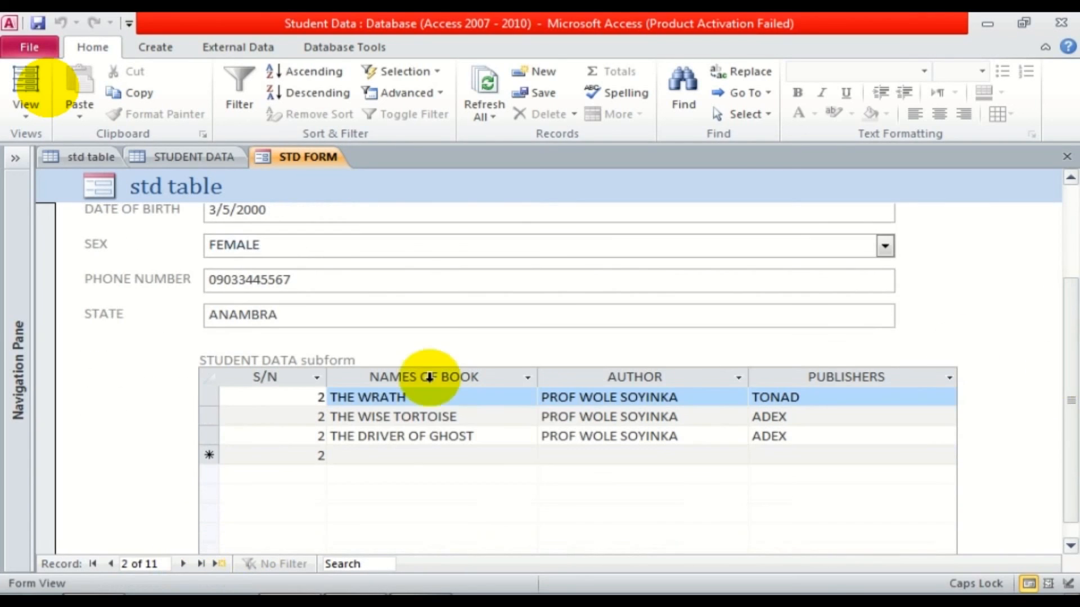
left_click(184, 564)
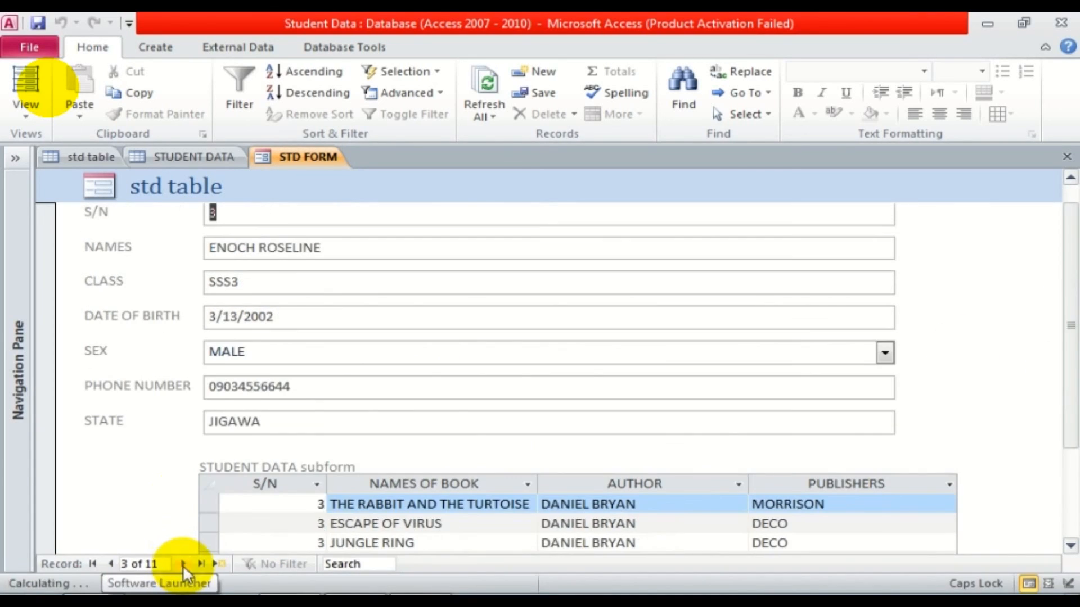
left_click_drag(1069, 307, 1068, 363)
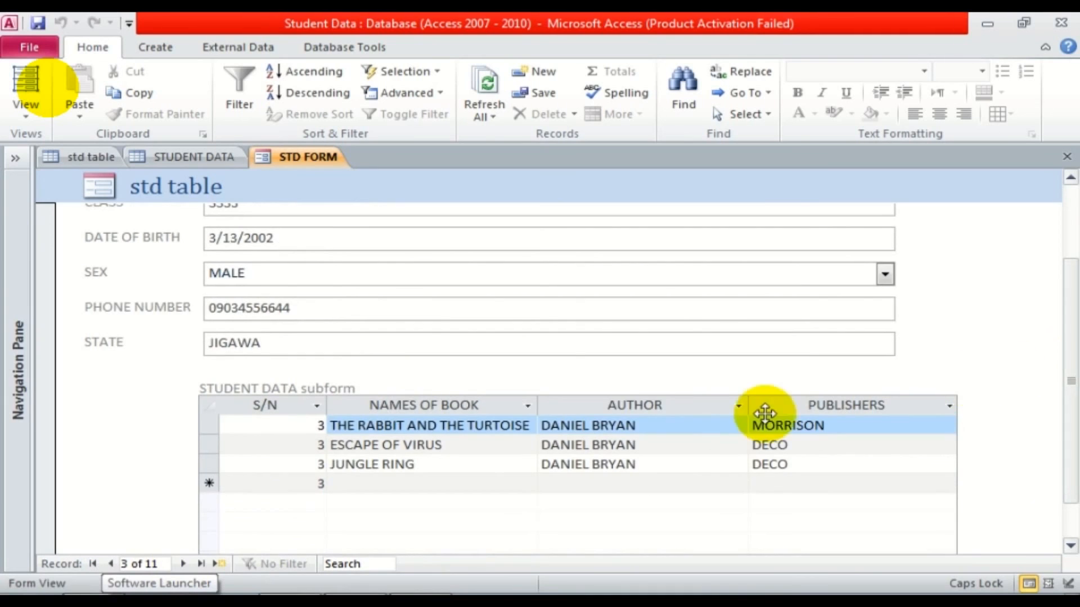
left_click(111, 564)
left_click(112, 565)
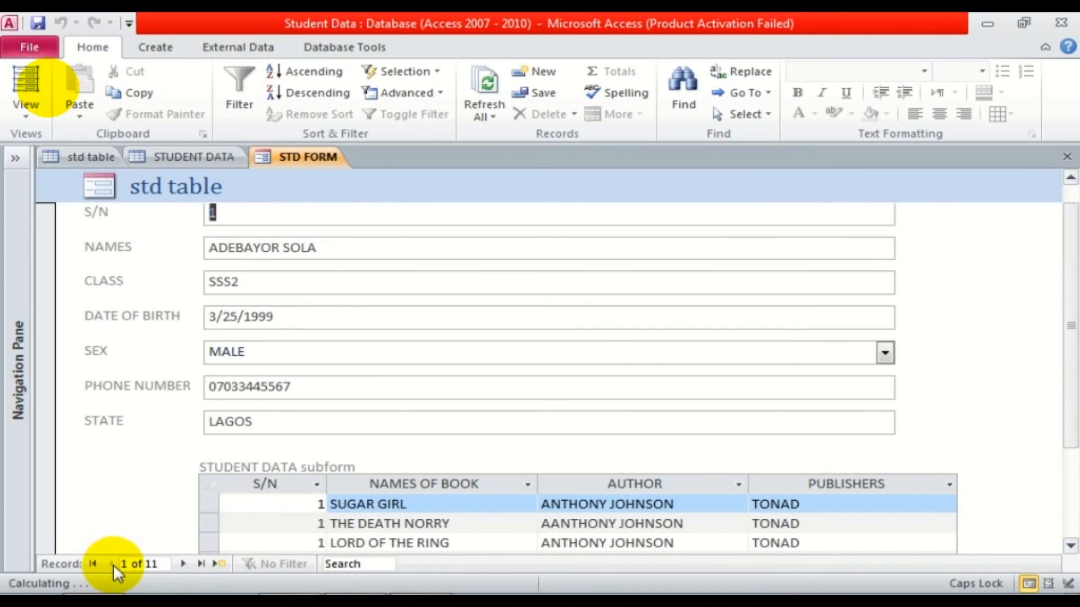
left_click(184, 565)
left_click(183, 564)
left_click(184, 564)
left_click(183, 564)
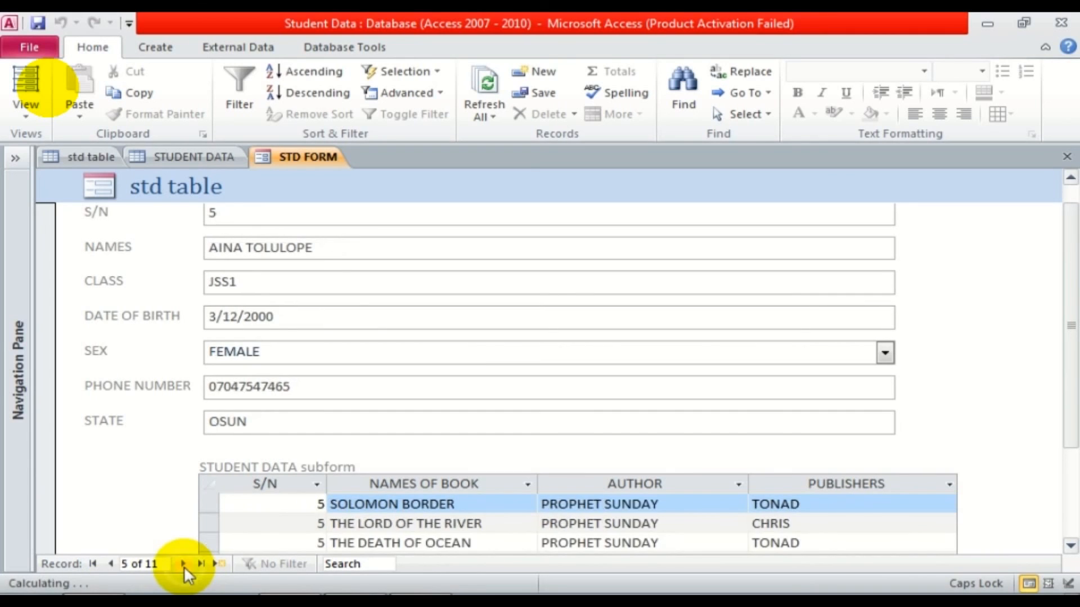
left_click(184, 564)
left_click(183, 565)
left_click(183, 565)
left_click(183, 564)
left_click(112, 564)
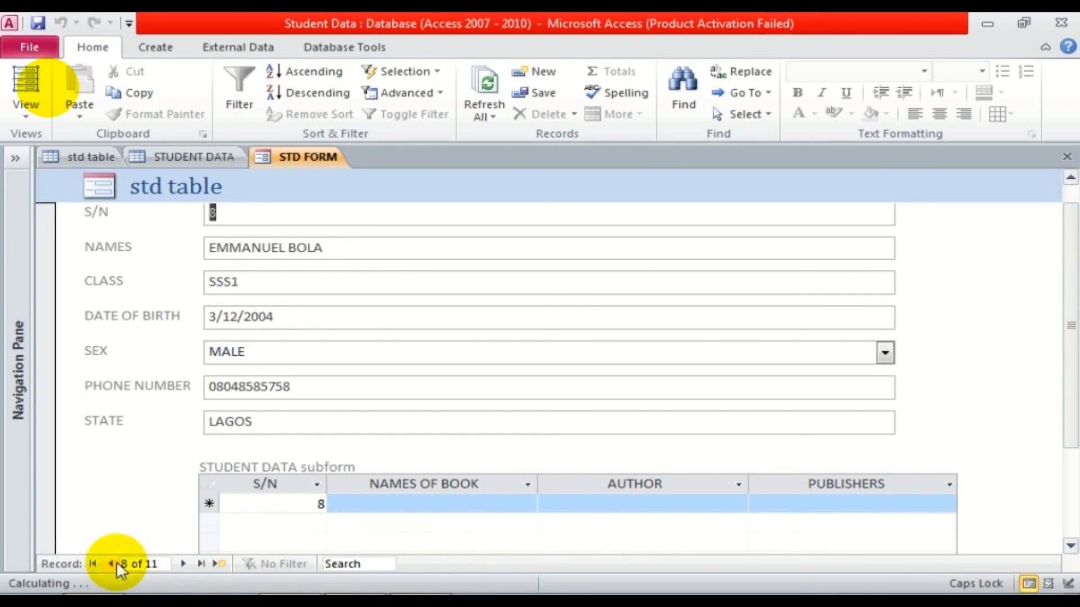
left_click(116, 562)
left_click(116, 562)
left_click(116, 562)
left_click(117, 562)
left_click(117, 562)
left_click(116, 563)
left_click(116, 562)
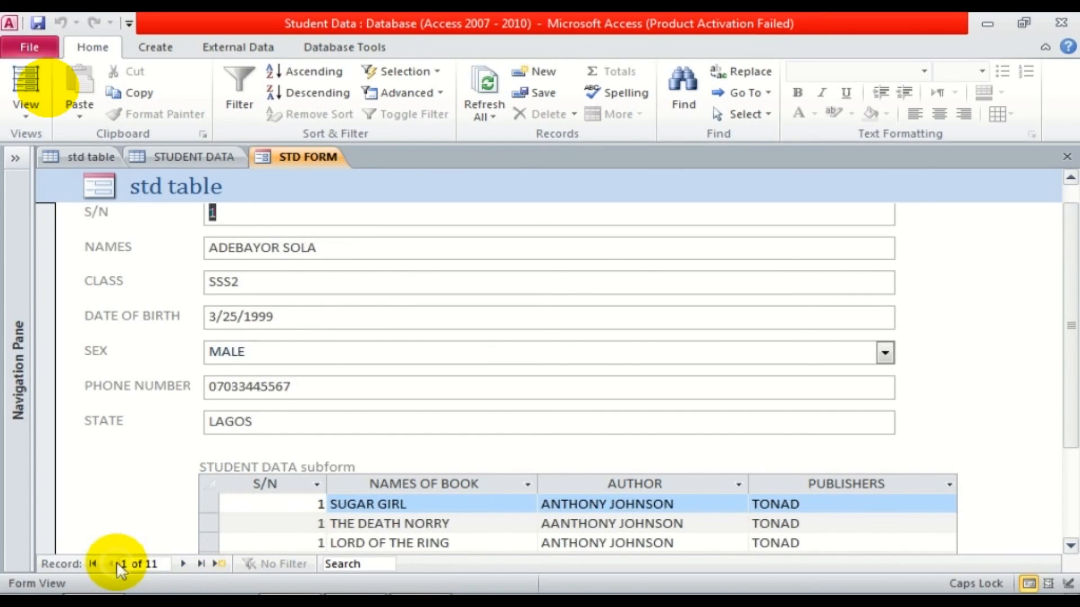
left_click_drag(1074, 289, 1068, 248)
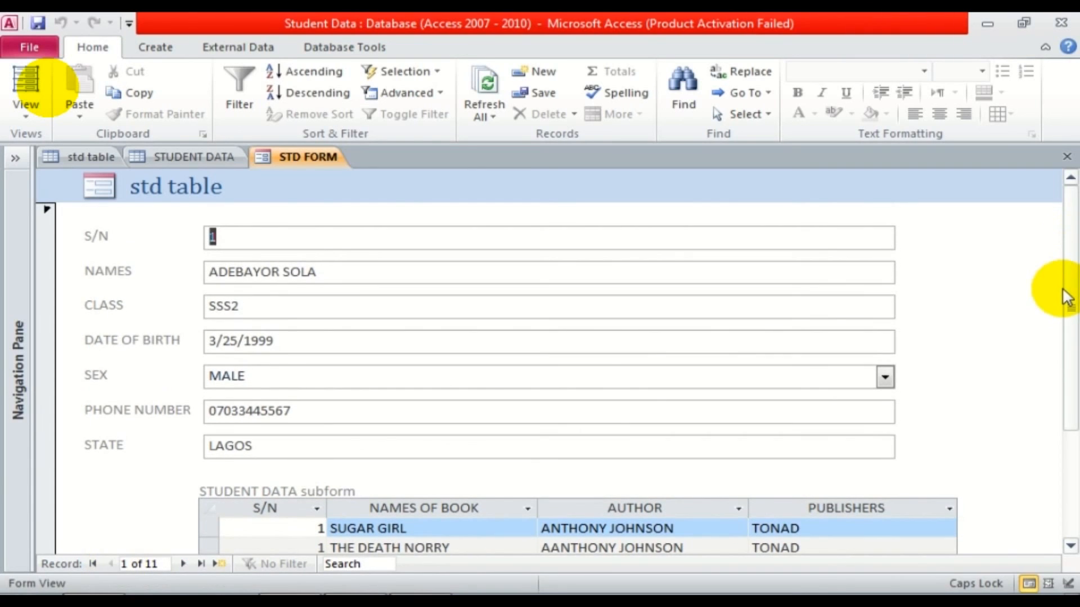
left_click_drag(1066, 301, 1060, 405)
left_click_drag(1072, 343, 1068, 272)
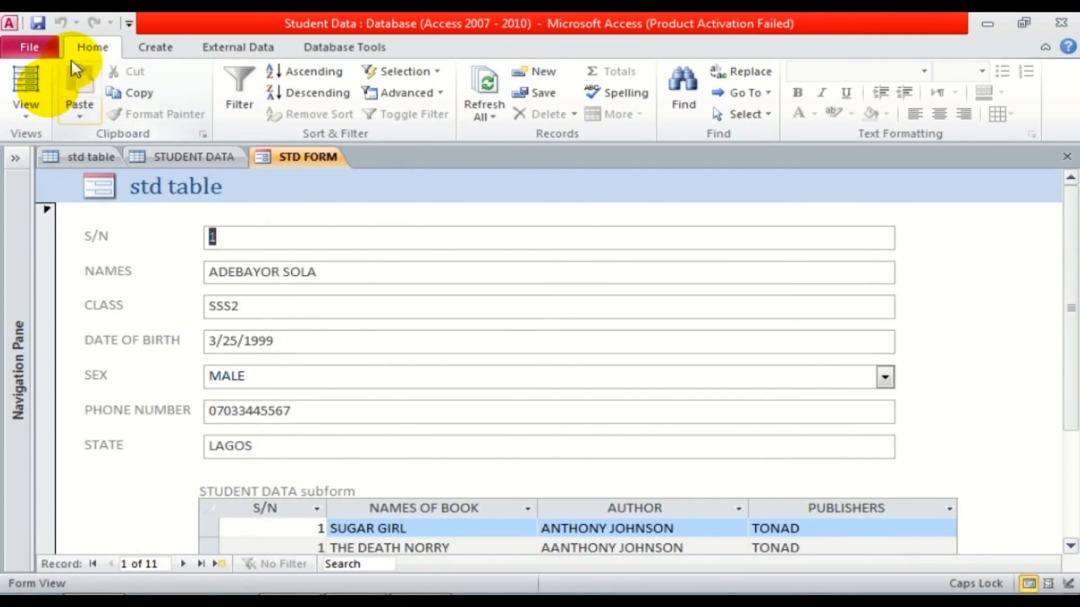
left_click(37, 27)
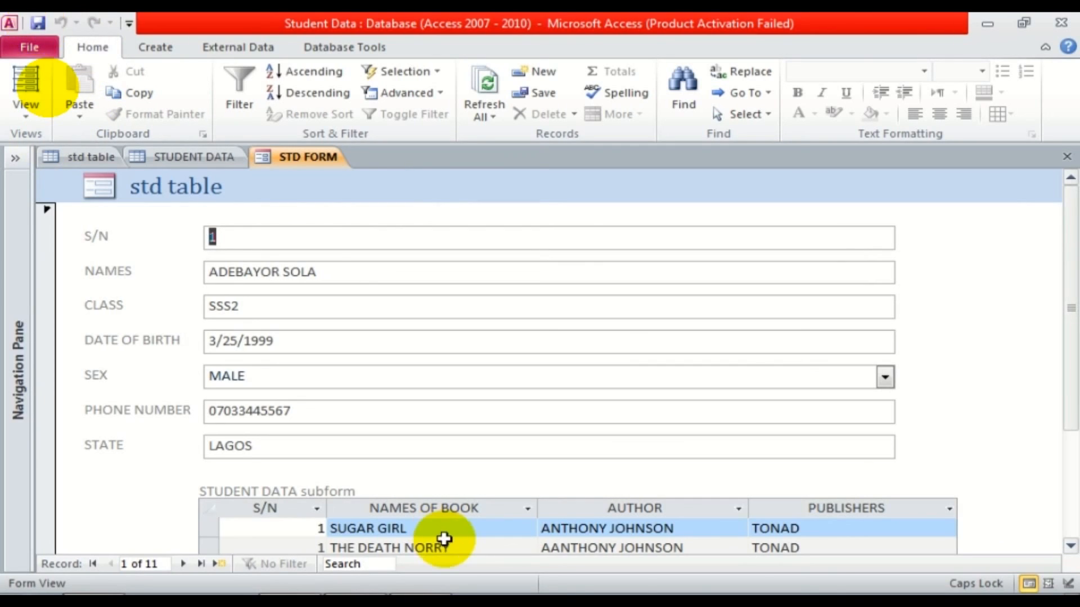